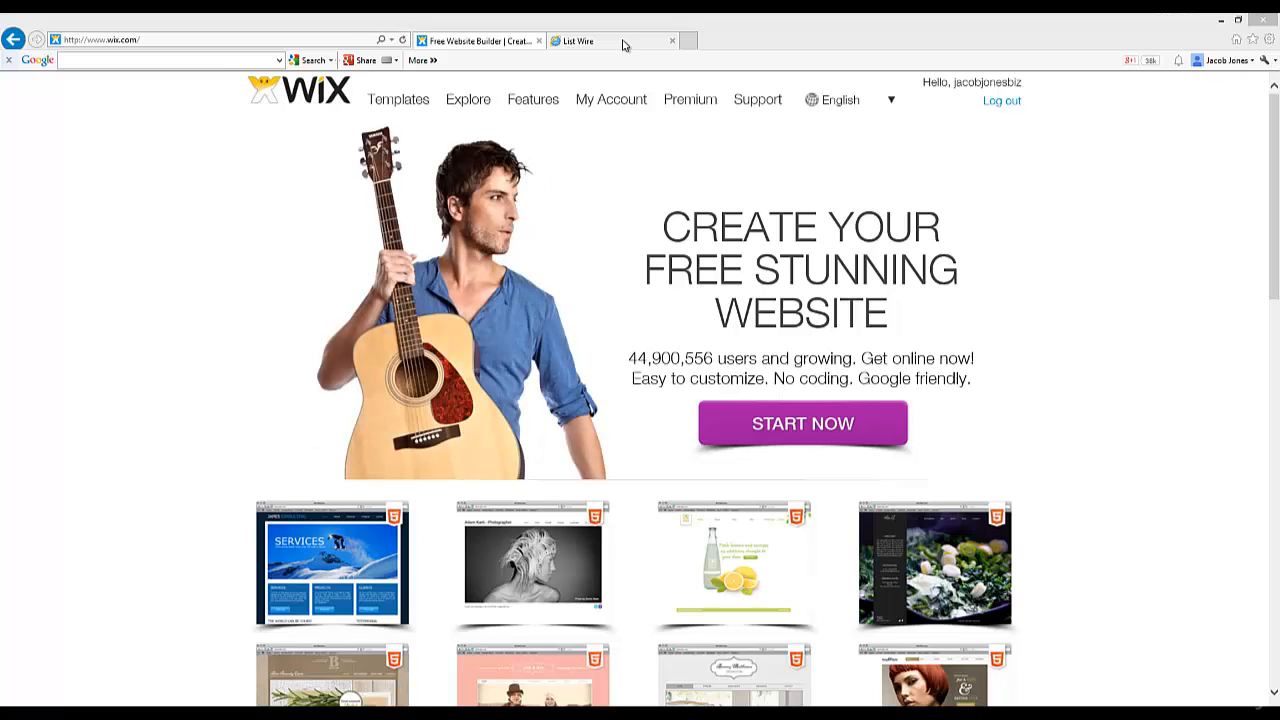
Step: Go back from List Wire to the Wix homepage, start a new site and browse Templates
{"action": "left_click", "coordinate": [622, 44]}
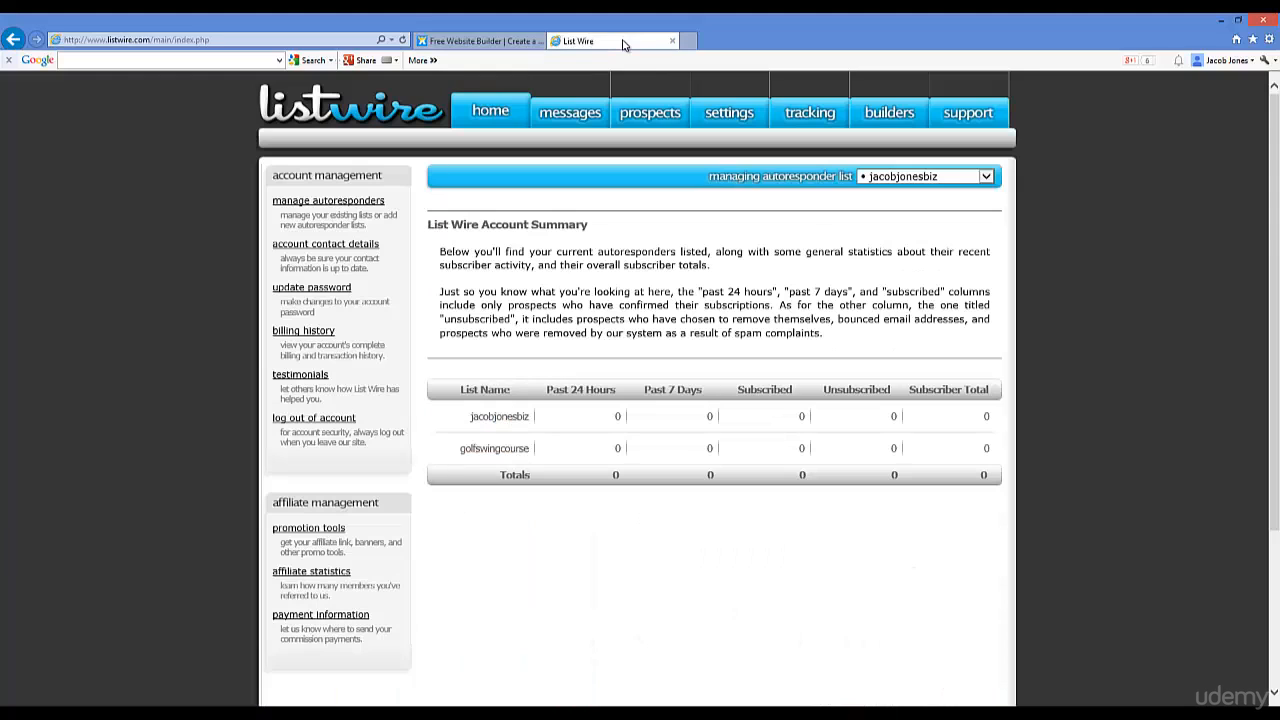
{"action": "left_click", "coordinate": [485, 42]}
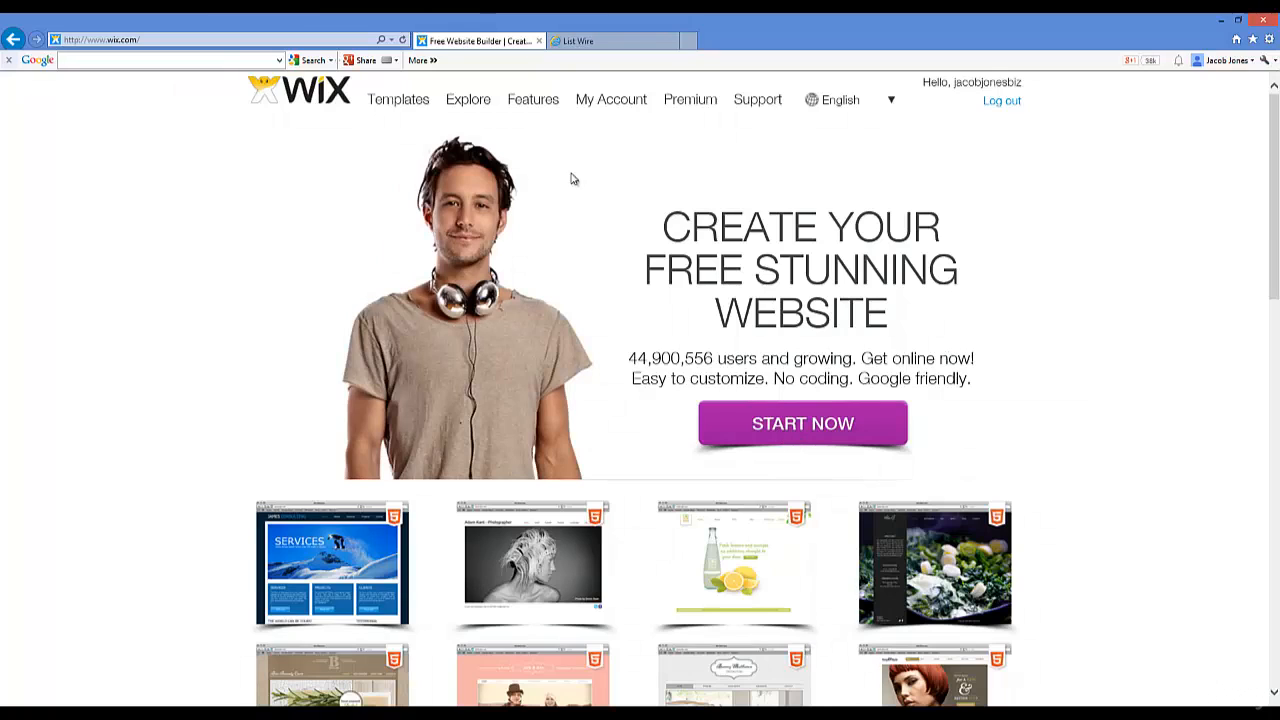
{"action": "left_click", "coordinate": [770, 428]}
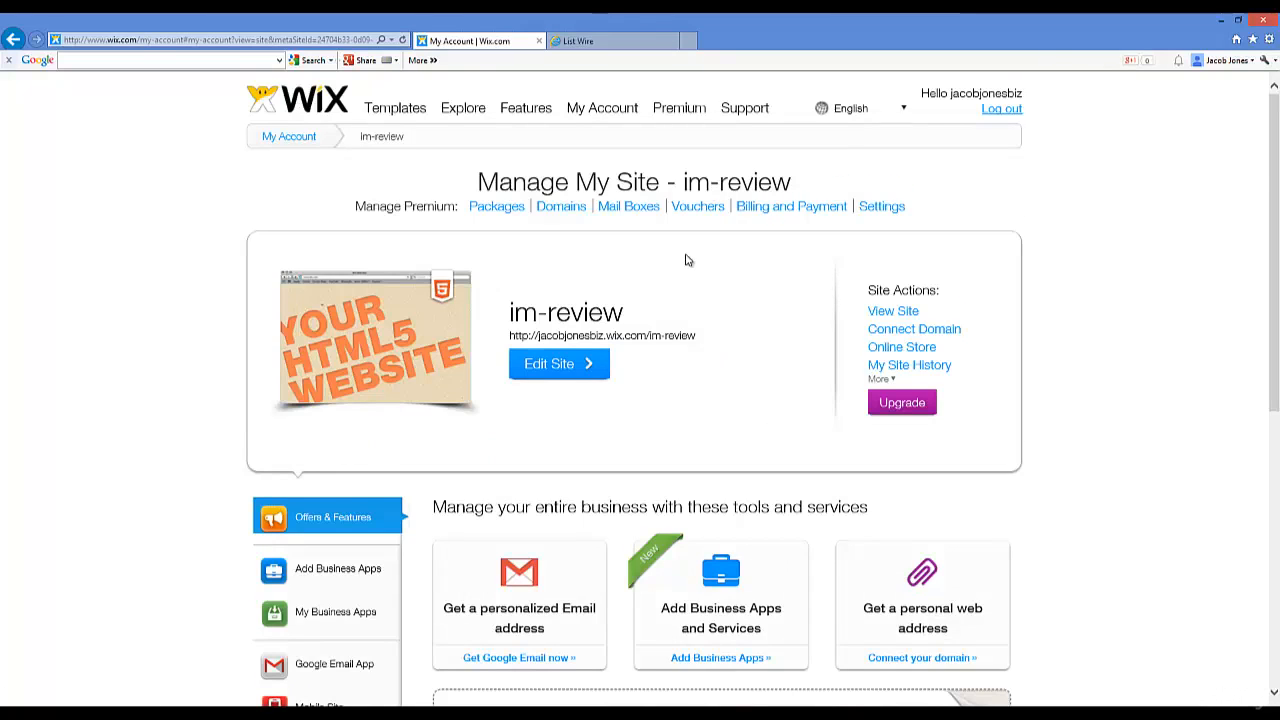
{"action": "scroll", "coordinate": [685, 255], "scroll_direction": "down", "scroll_amount": 3}
{"action": "scroll", "coordinate": [685, 255], "scroll_direction": "up", "scroll_amount": 3}
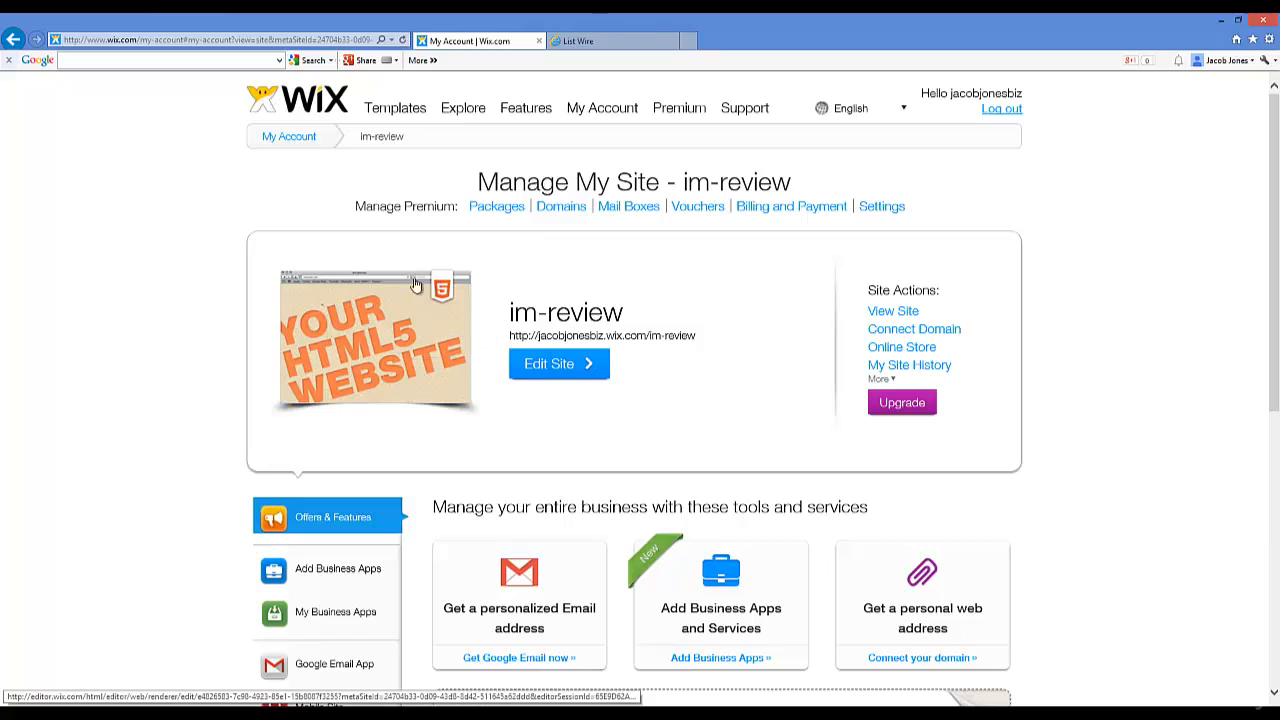
{"action": "left_click", "coordinate": [380, 113]}
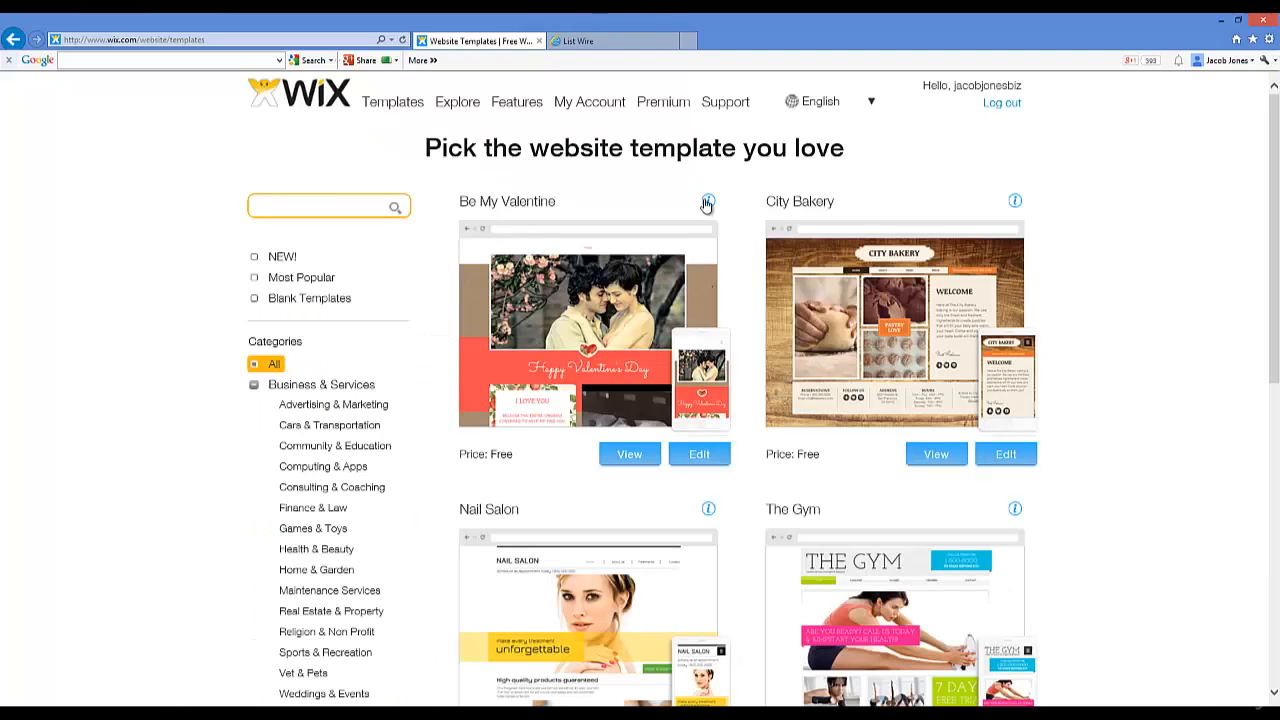
Step: Filter the template gallery to Personal One-Pager templates
{"action": "scroll", "coordinate": [706, 206], "scroll_direction": "down", "scroll_amount": 3}
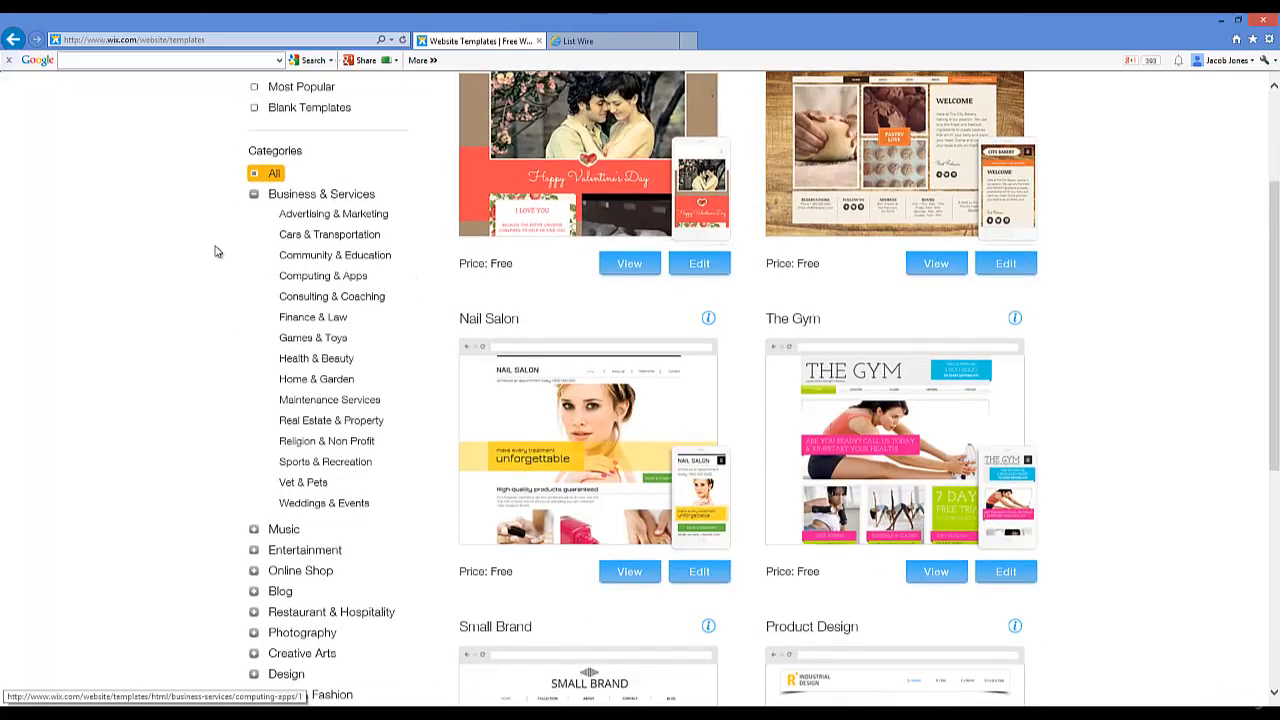
{"action": "scroll", "coordinate": [218, 245], "scroll_direction": "down", "scroll_amount": 4}
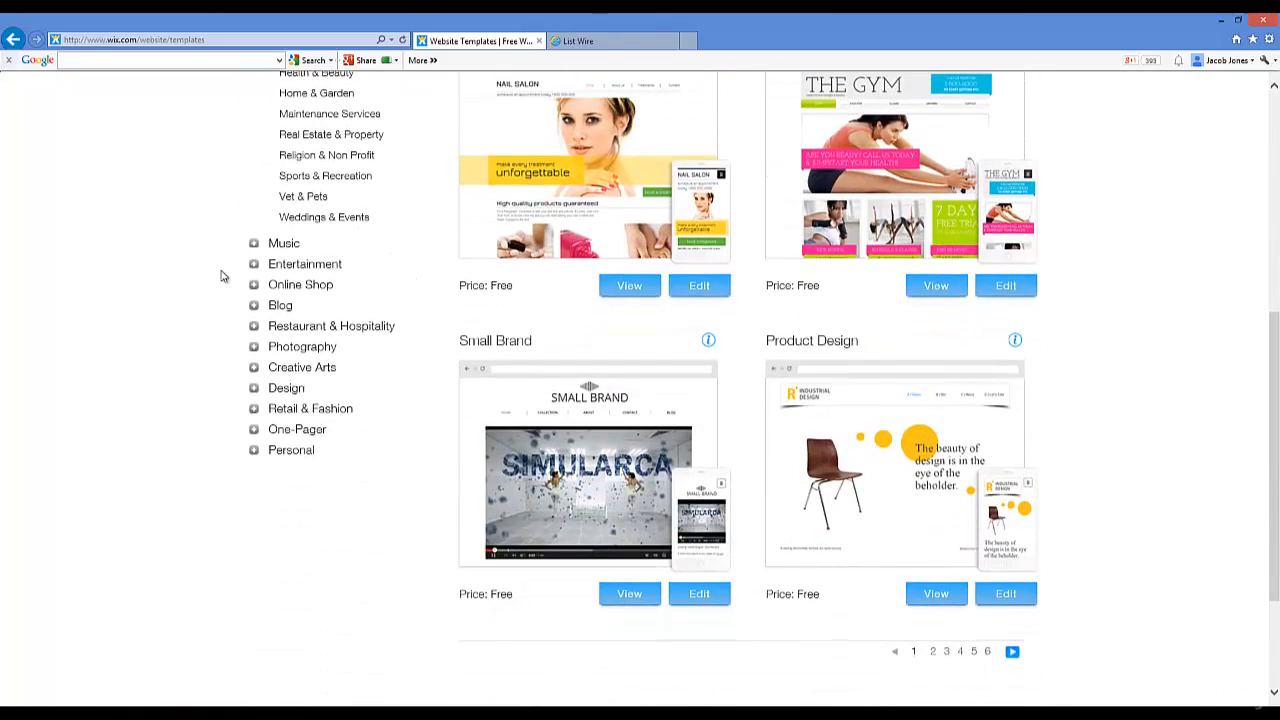
{"action": "left_click", "coordinate": [254, 451]}
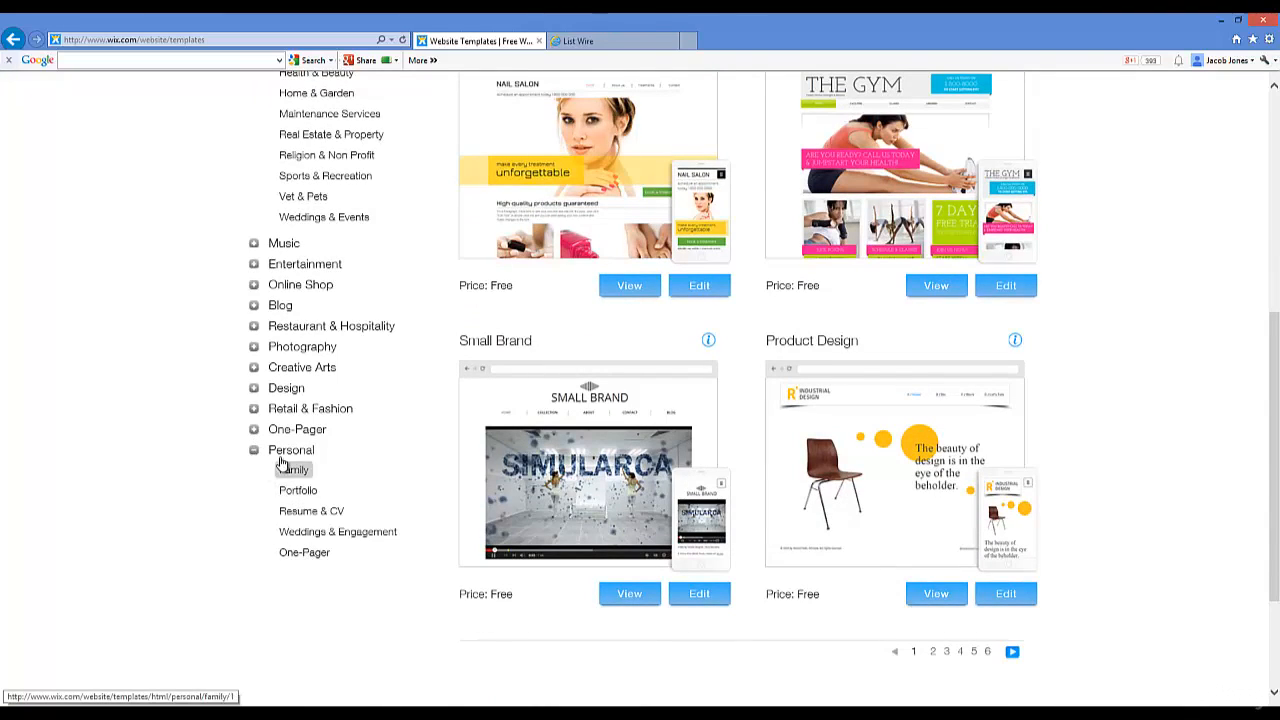
{"action": "left_click", "coordinate": [305, 551]}
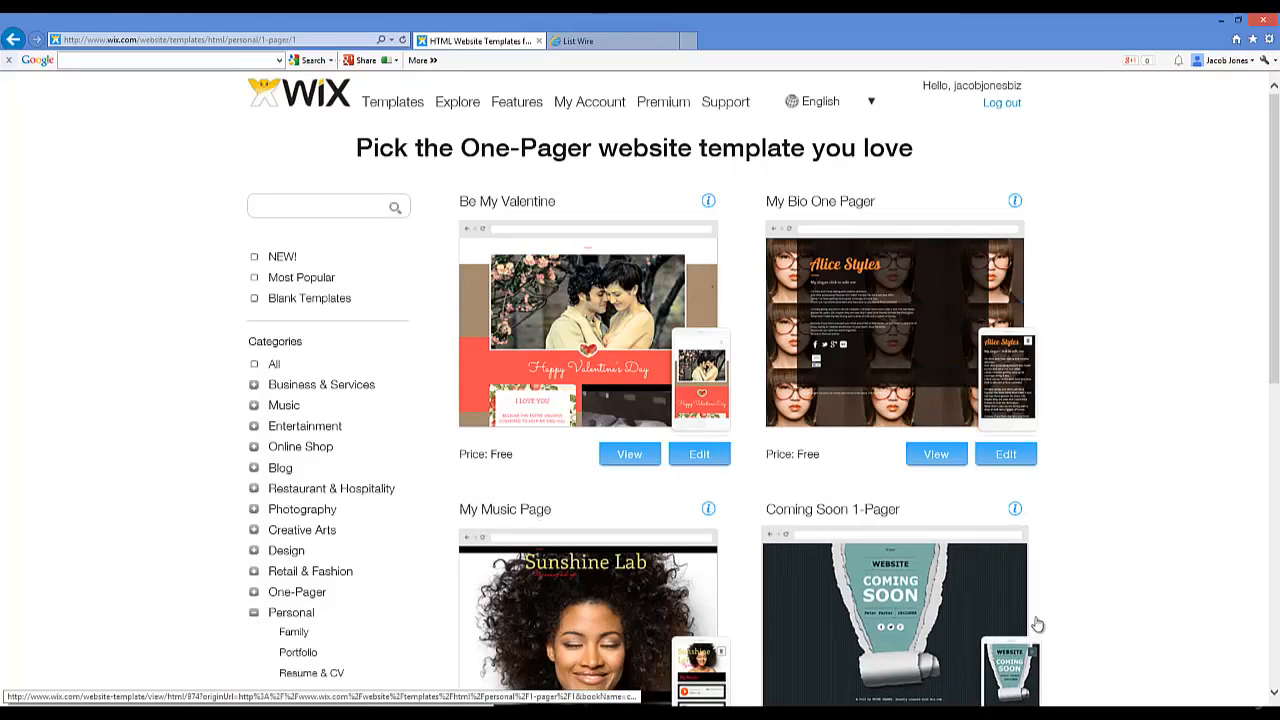
{"action": "scroll", "coordinate": [1075, 410], "scroll_direction": "down", "scroll_amount": 3}
{"action": "scroll", "coordinate": [1080, 397], "scroll_direction": "down", "scroll_amount": 3}
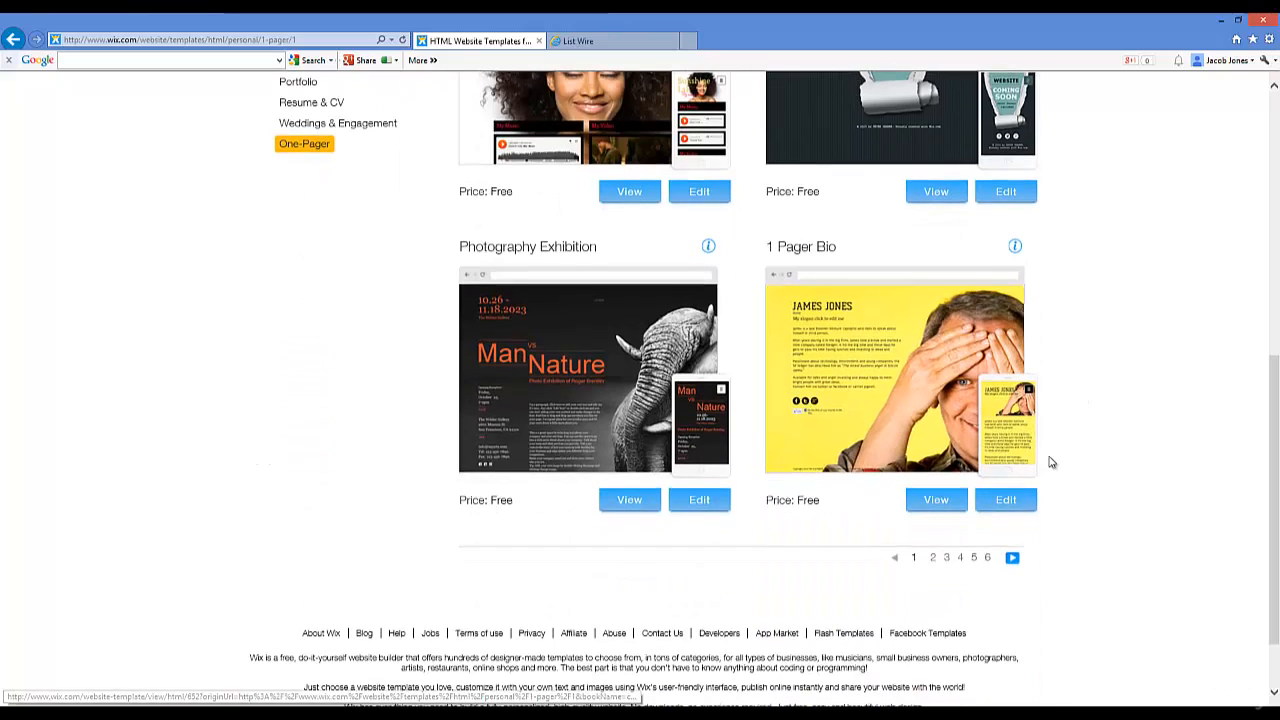
Step: Page through to the third page and preview the Online Business Card template
{"action": "left_click", "coordinate": [934, 558]}
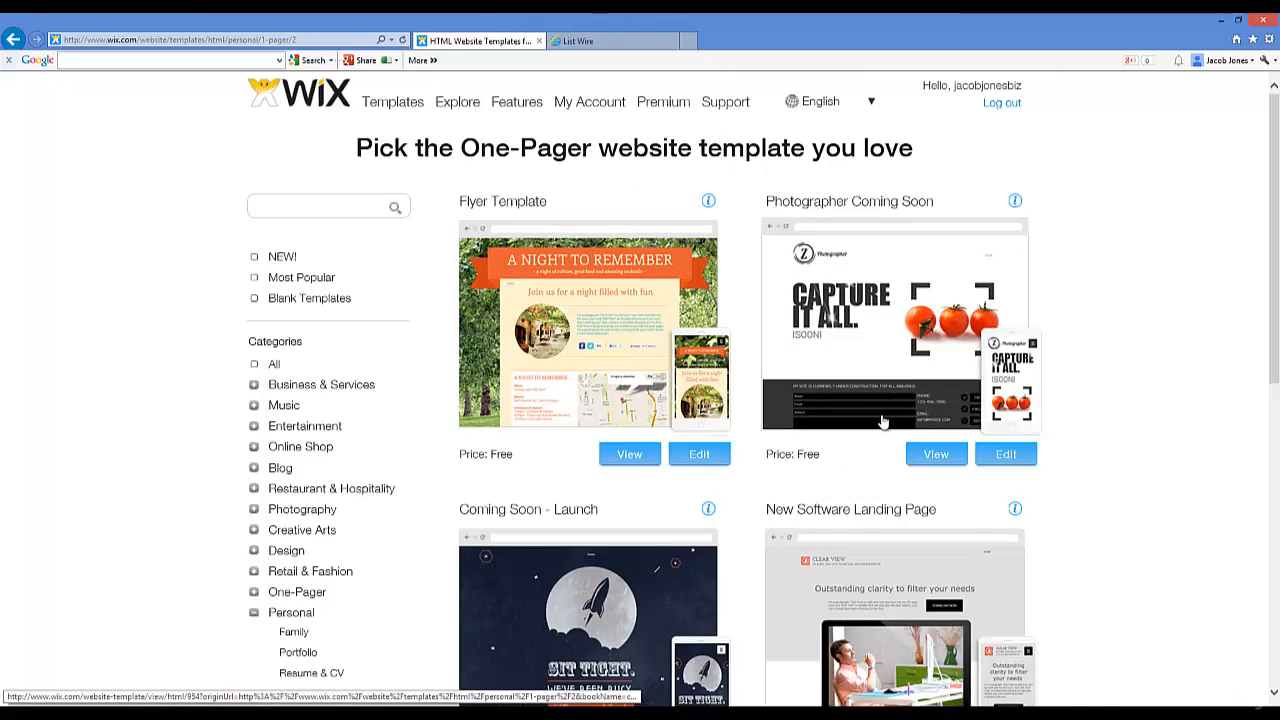
{"action": "scroll", "coordinate": [806, 410], "scroll_direction": "down", "scroll_amount": 2}
{"action": "scroll", "coordinate": [806, 410], "scroll_direction": "down", "scroll_amount": 4}
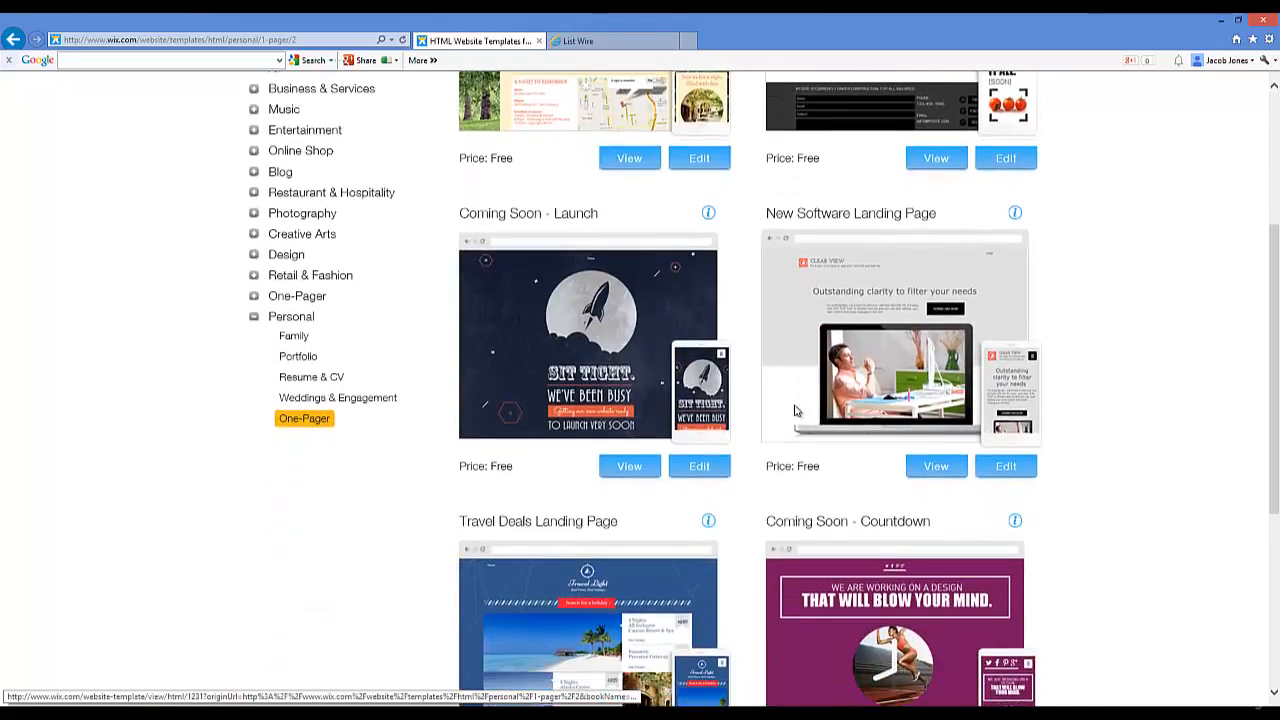
{"action": "scroll", "coordinate": [785, 363], "scroll_direction": "up", "scroll_amount": 2}
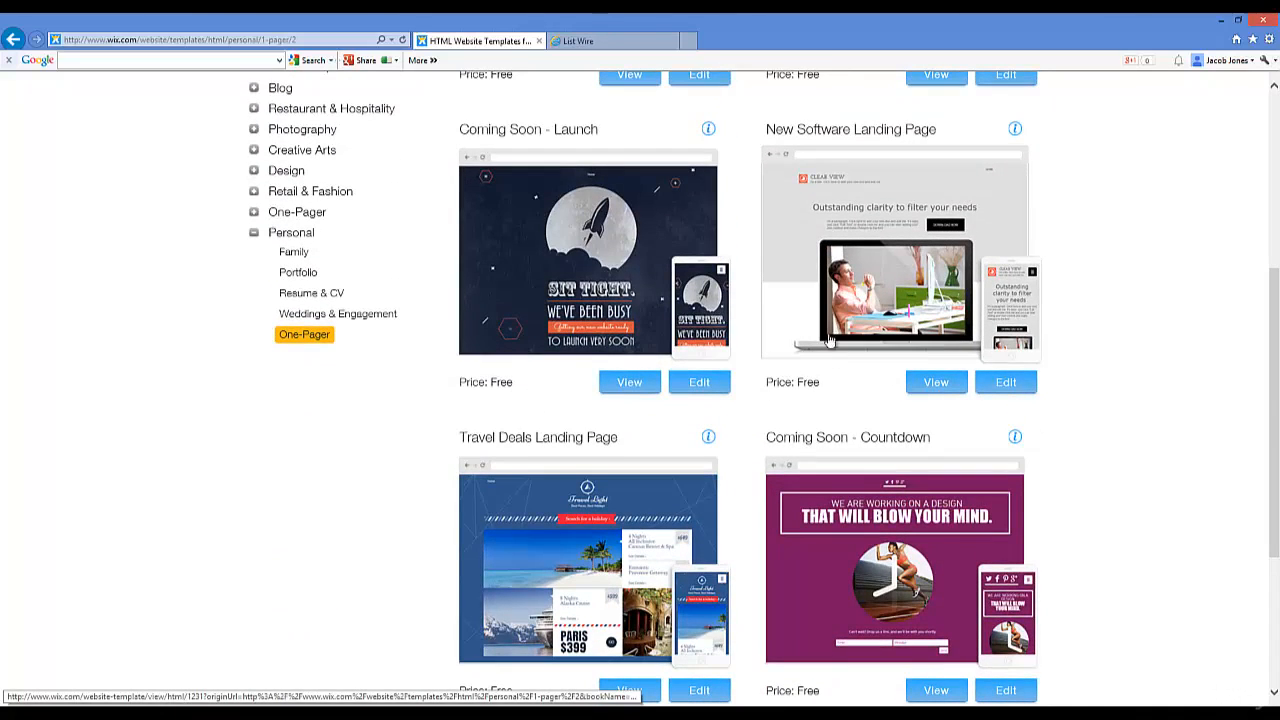
{"action": "scroll", "coordinate": [829, 341], "scroll_direction": "down", "scroll_amount": 2}
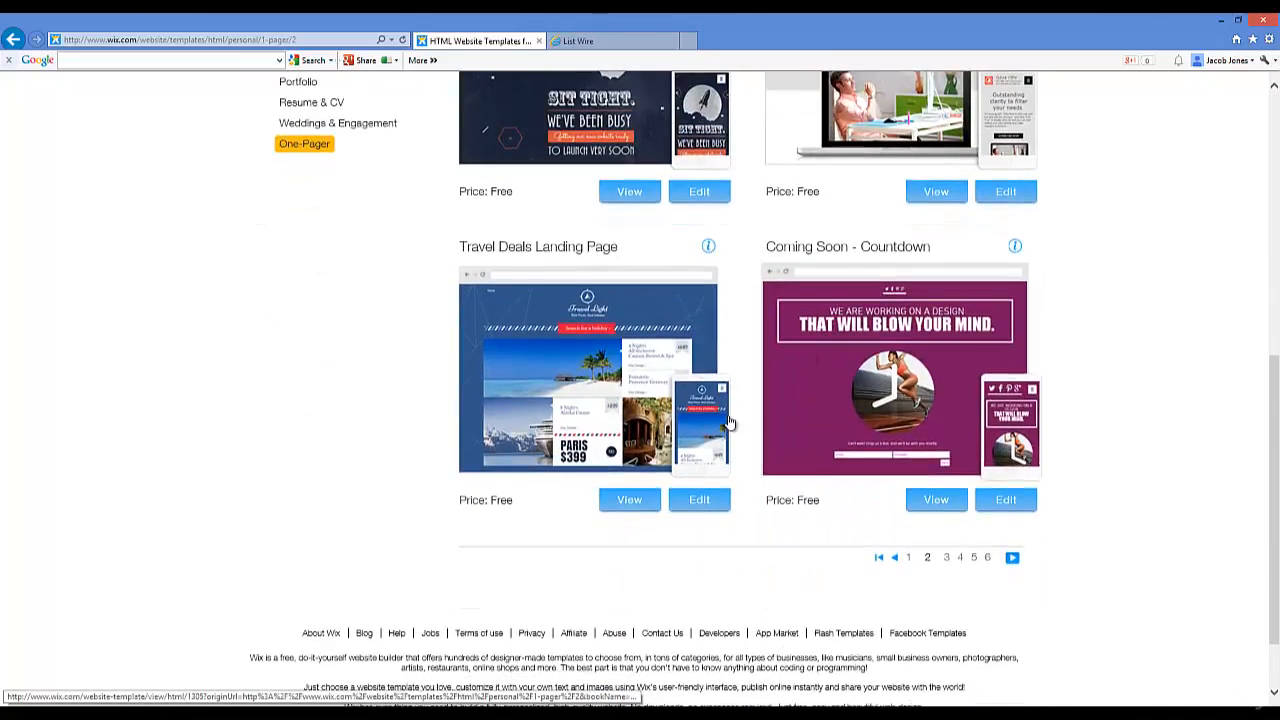
{"action": "left_click", "coordinate": [949, 558]}
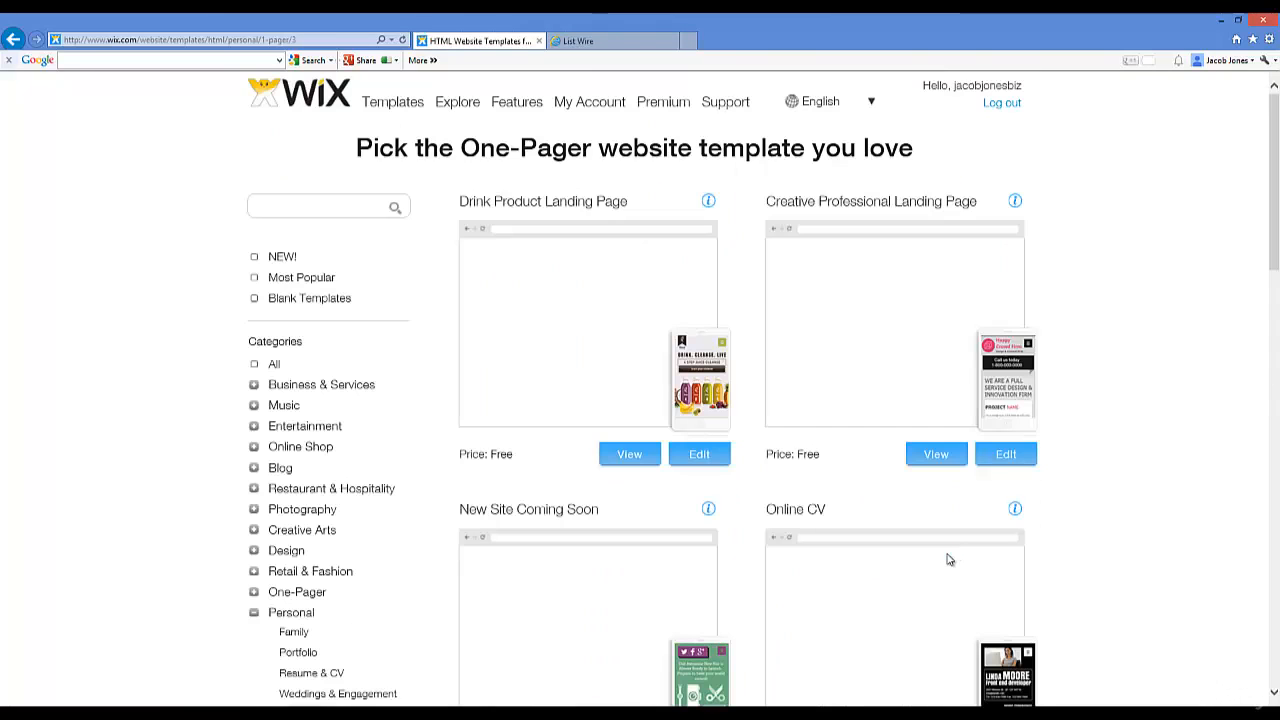
{"action": "scroll", "coordinate": [792, 440], "scroll_direction": "down", "scroll_amount": 5}
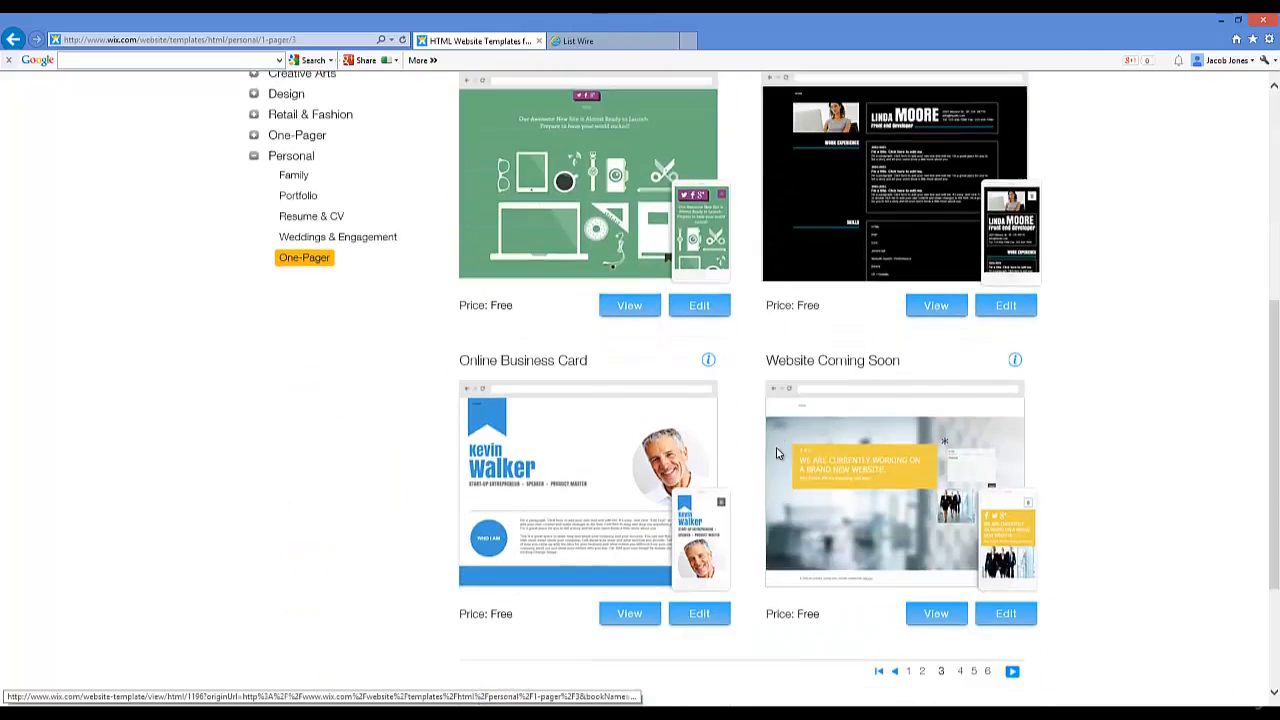
{"action": "scroll", "coordinate": [781, 449], "scroll_direction": "down", "scroll_amount": 1}
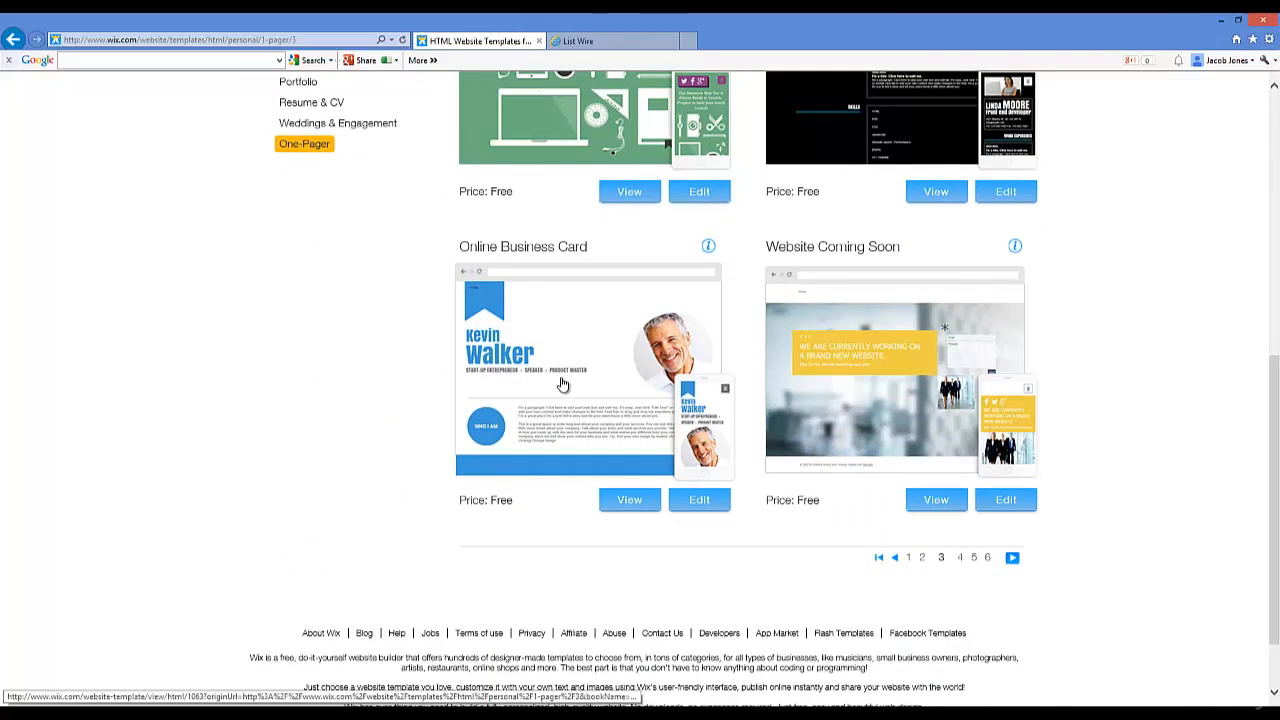
{"action": "scroll", "coordinate": [572, 378], "scroll_direction": "down", "scroll_amount": 1}
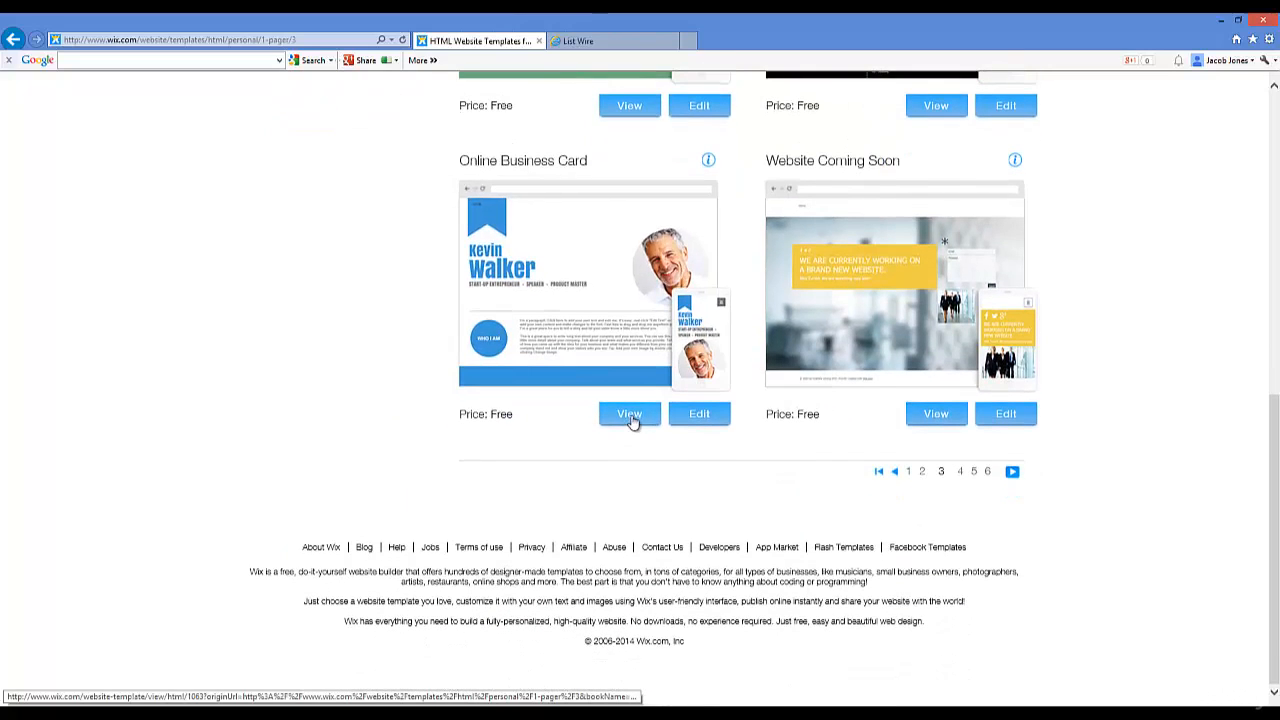
{"action": "left_click", "coordinate": [630, 418]}
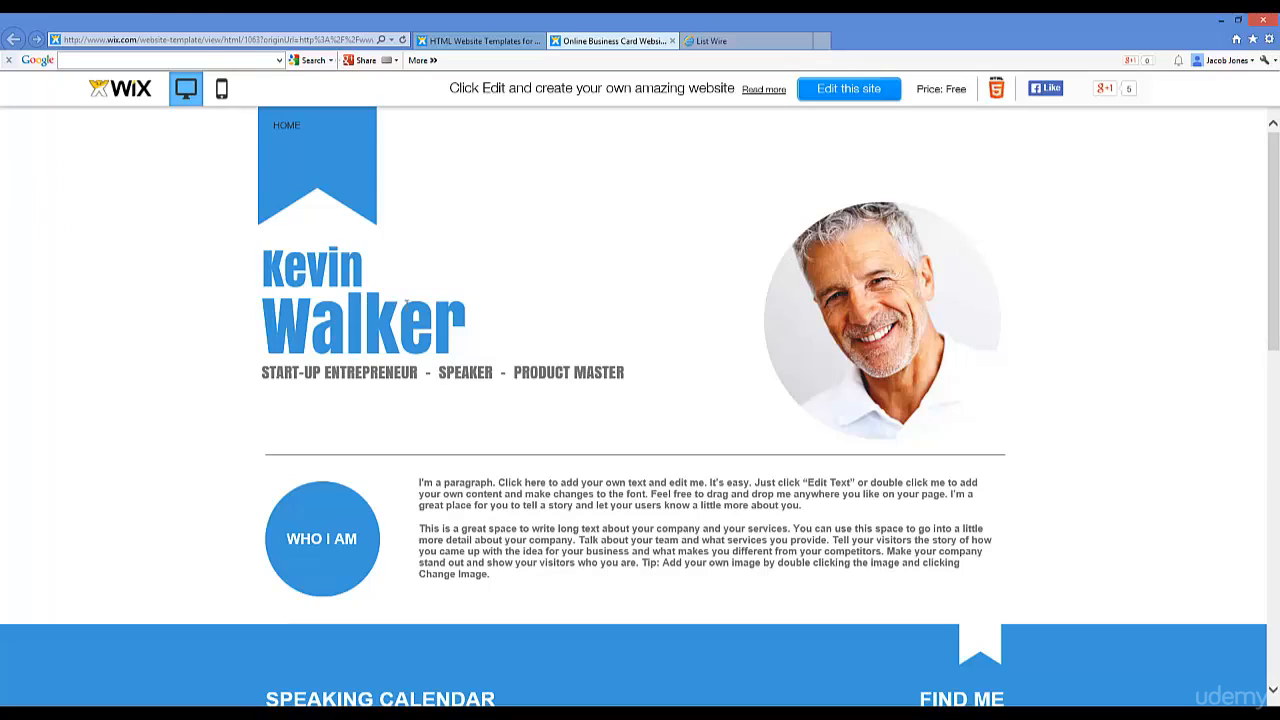
Step: Scroll the Online Business Card preview to the Contact Me form and back, then close it
{"action": "scroll", "coordinate": [406, 301], "scroll_direction": "down", "scroll_amount": 1}
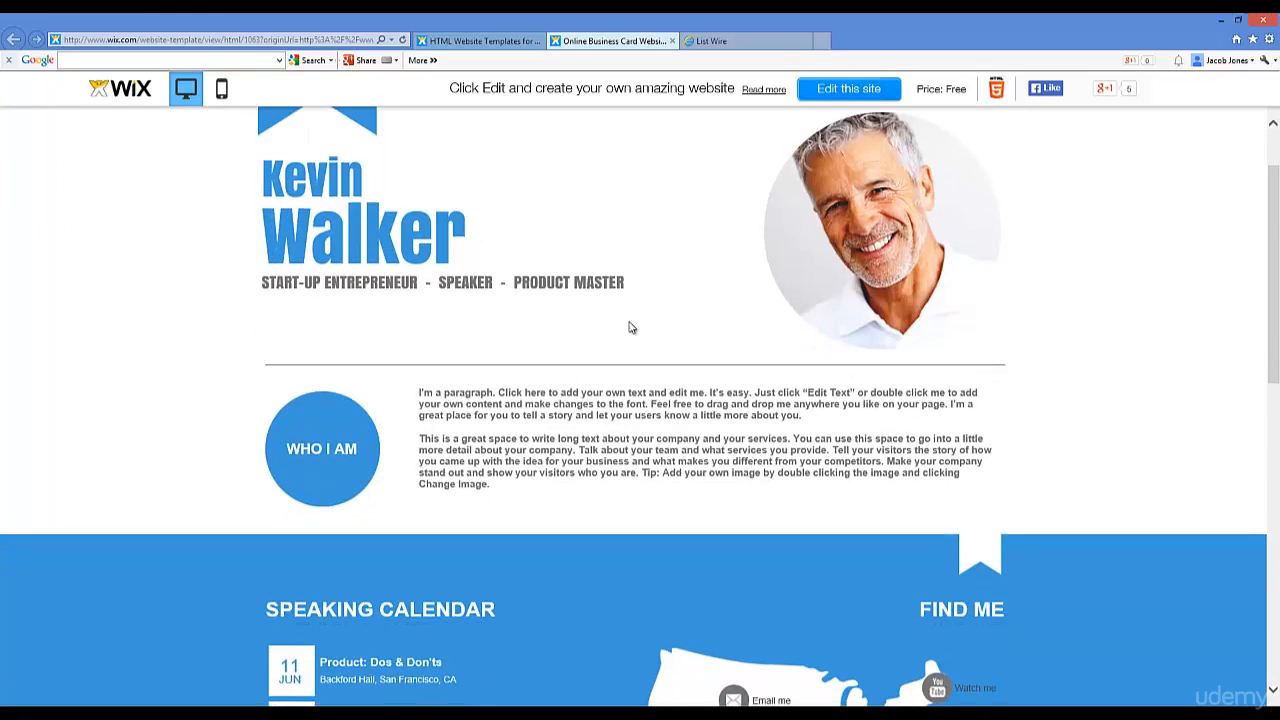
{"action": "scroll", "coordinate": [486, 410], "scroll_direction": "down", "scroll_amount": 8}
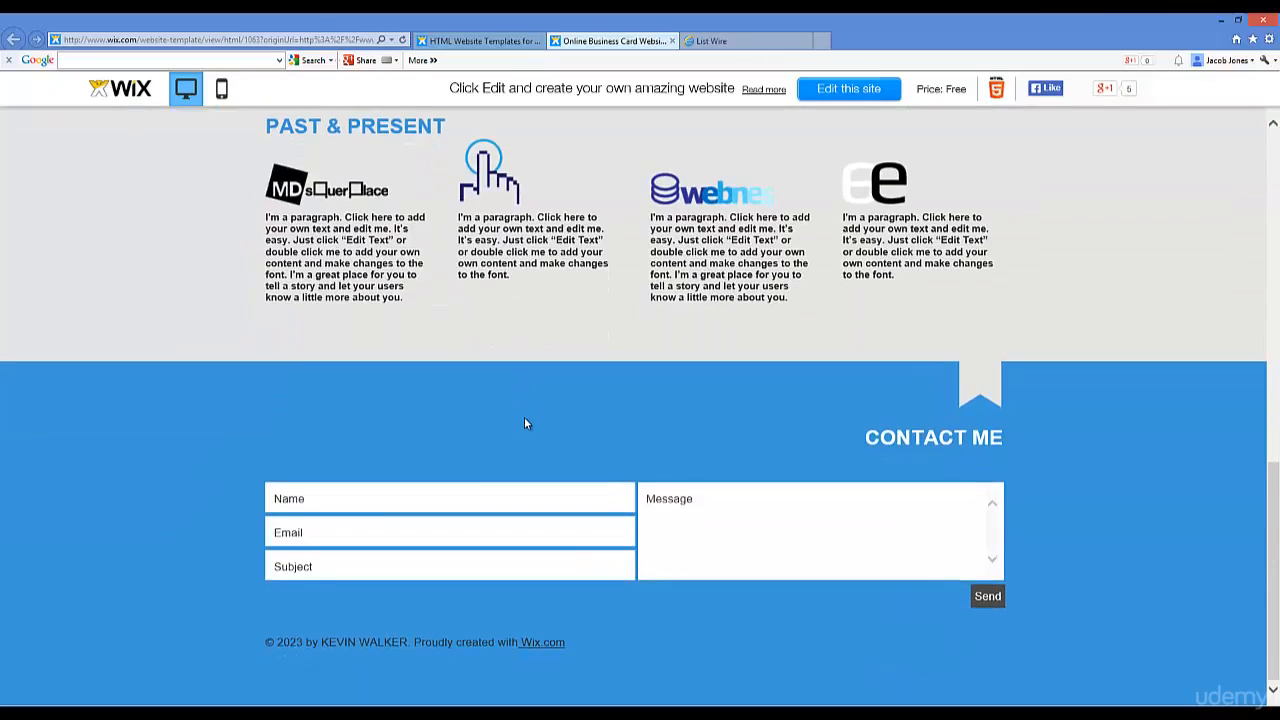
{"action": "scroll", "coordinate": [556, 426], "scroll_direction": "up", "scroll_amount": 10}
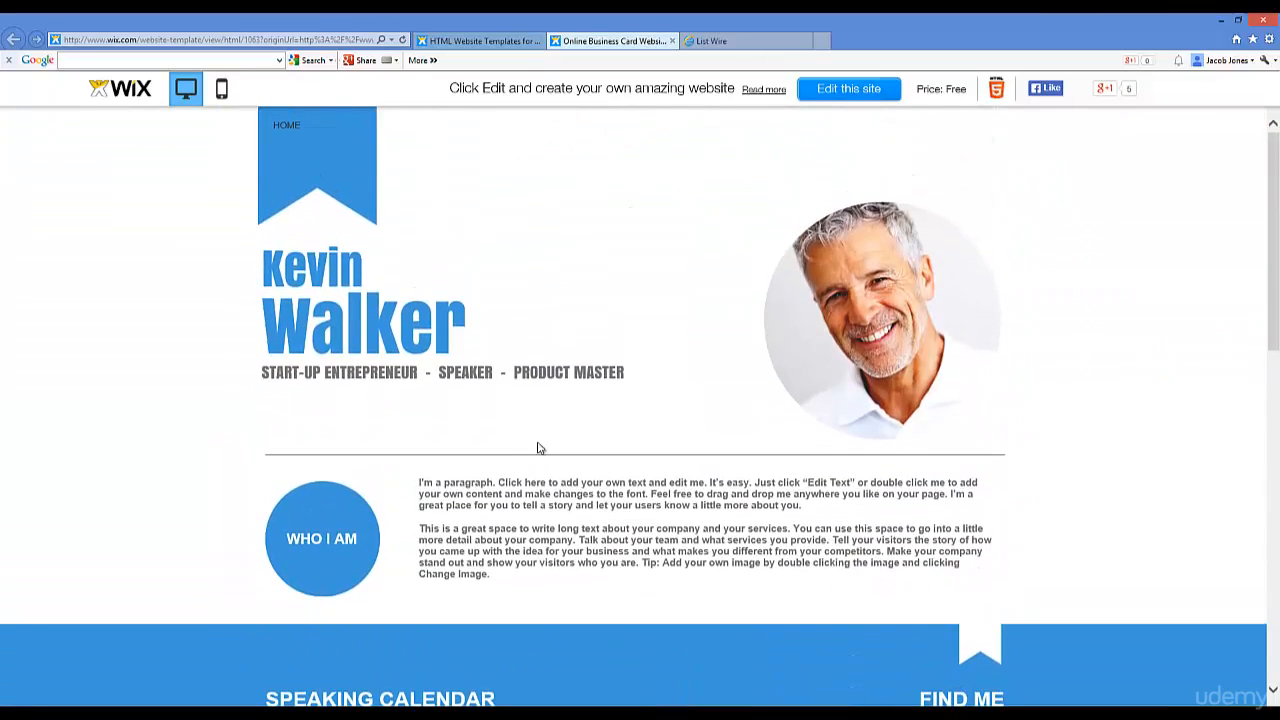
{"action": "left_click", "coordinate": [672, 41]}
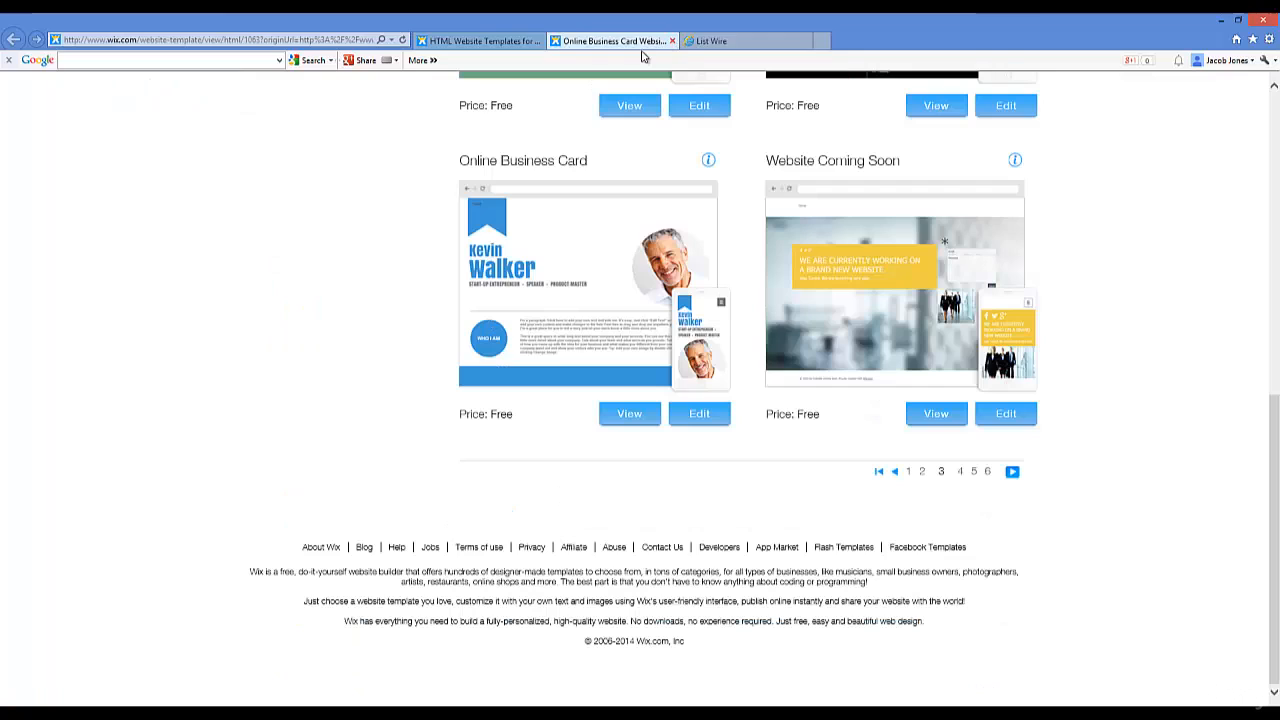
Step: Edit the Online Business Card template and open Image Settings for the portrait photo
{"action": "left_click", "coordinate": [698, 414]}
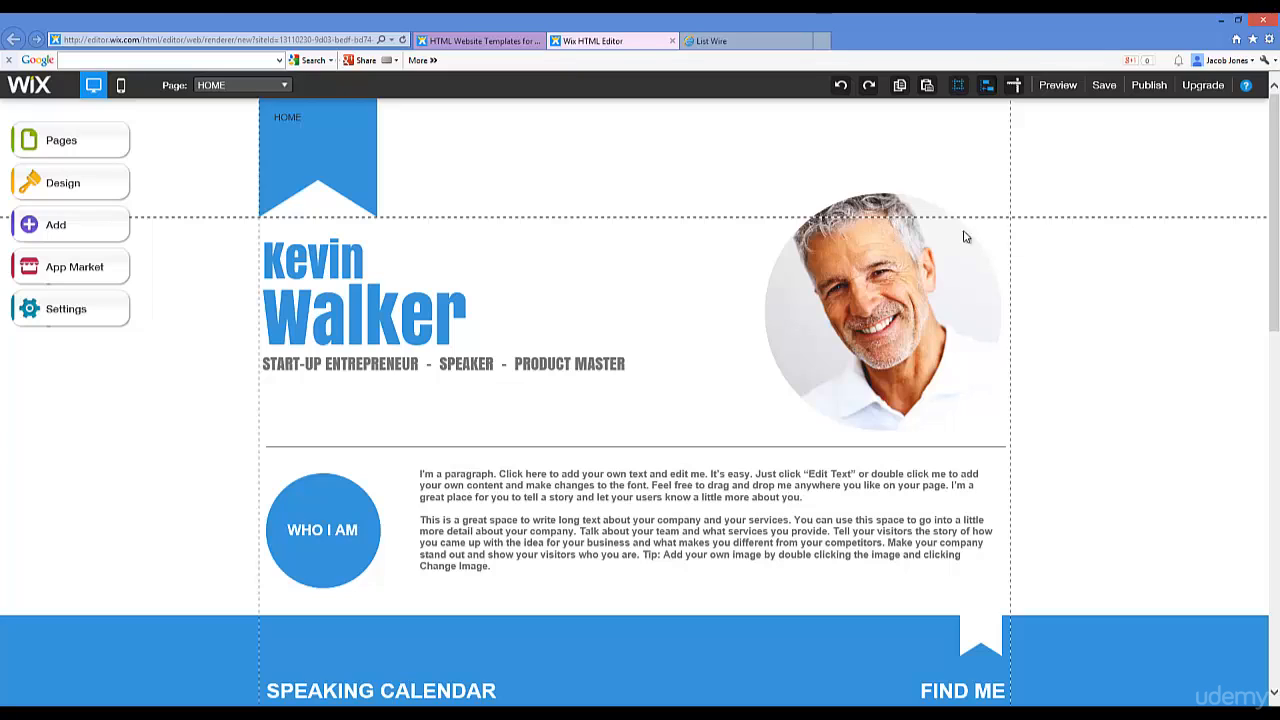
{"action": "double_click", "coordinate": [834, 305]}
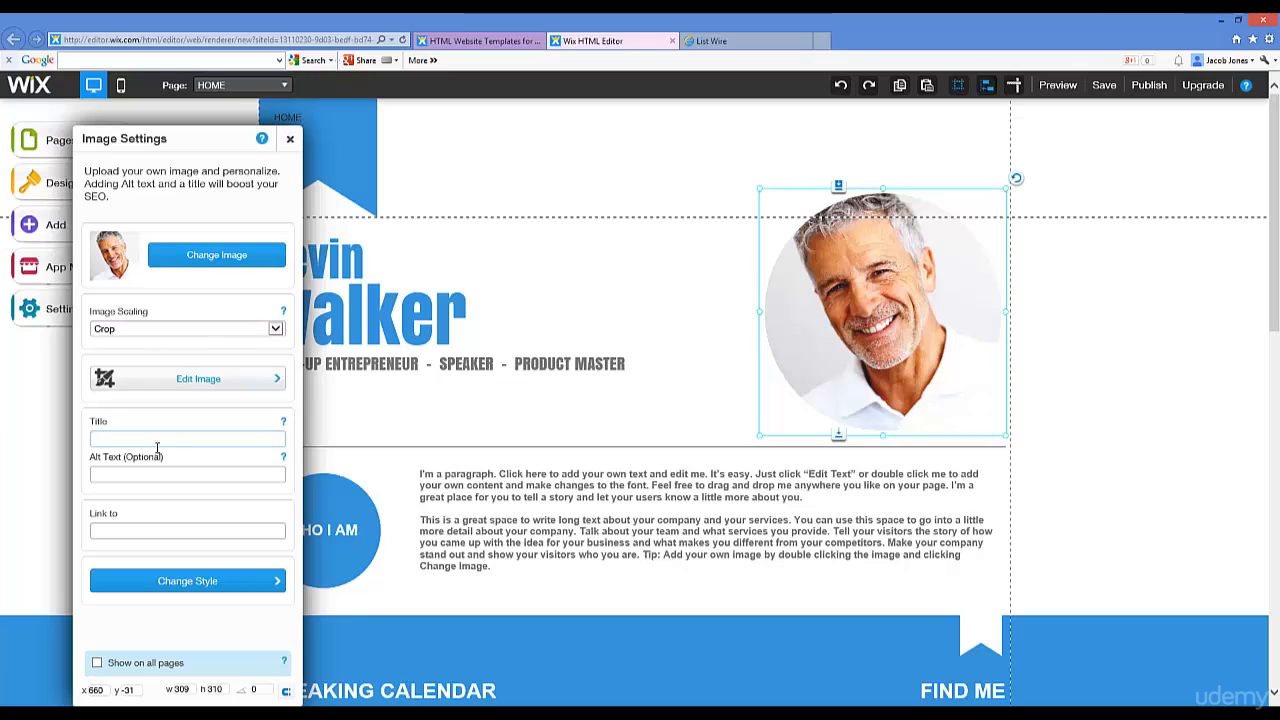
Step: Close Image Settings and delete the portrait photo beside the name heading
{"action": "left_click", "coordinate": [288, 137]}
{"action": "left_click", "coordinate": [872, 287]}
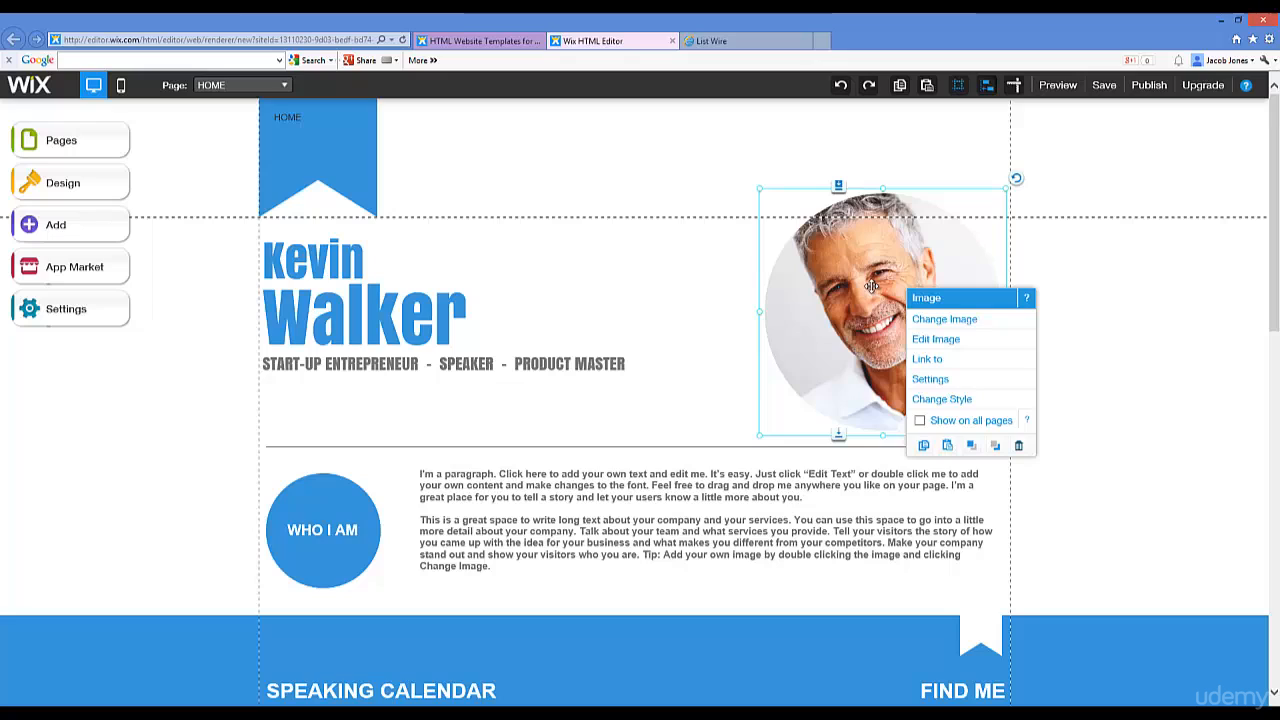
{"action": "left_click", "coordinate": [884, 393]}
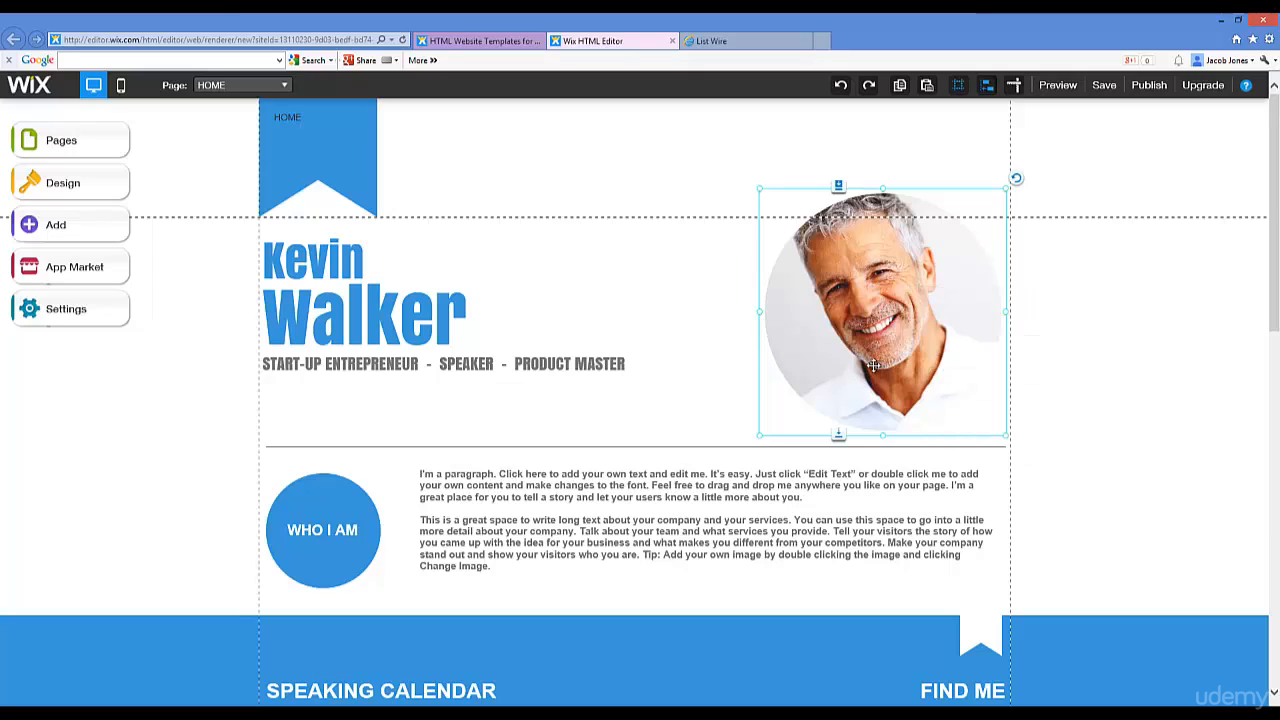
{"action": "left_click", "coordinate": [872, 279]}
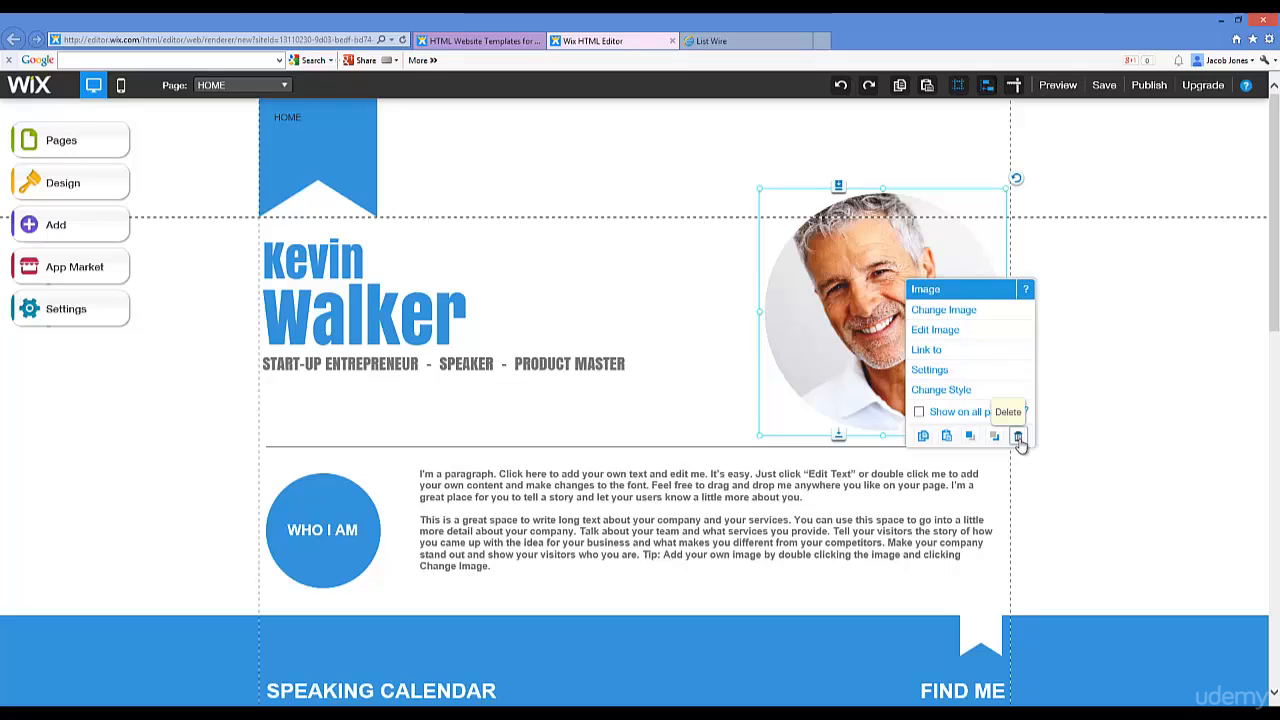
{"action": "left_click", "coordinate": [890, 245]}
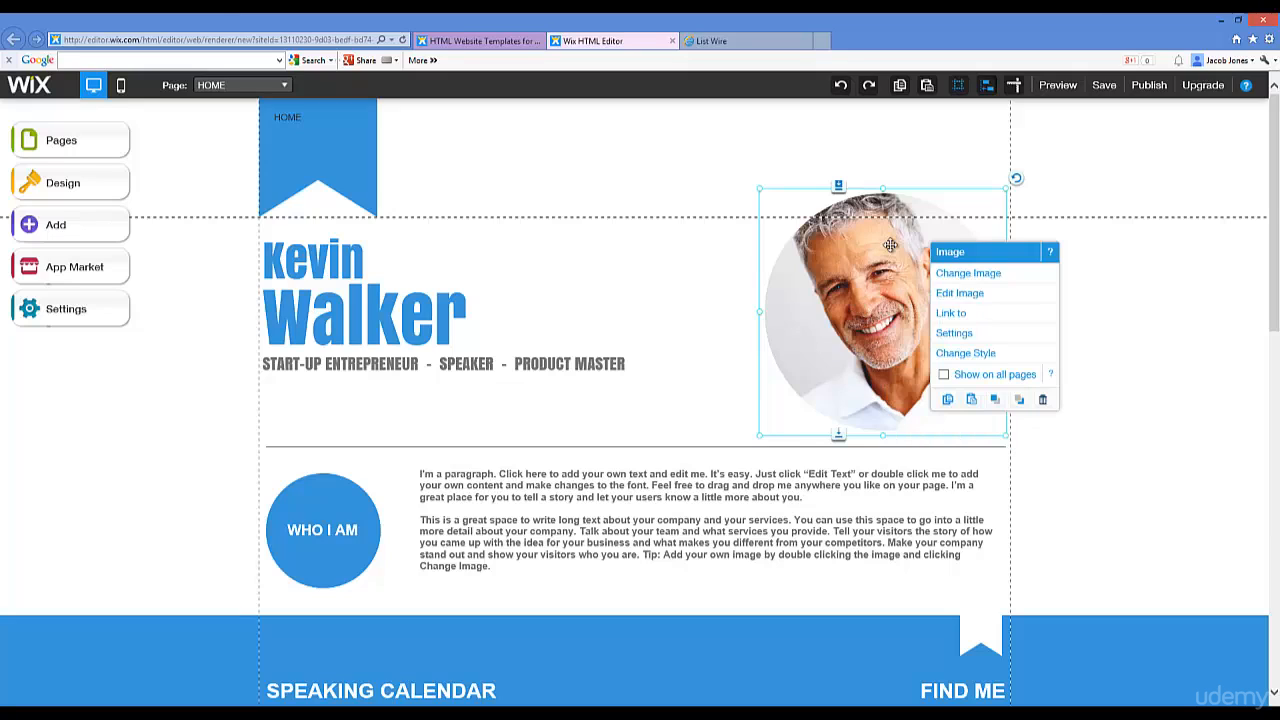
{"action": "left_click", "coordinate": [880, 260]}
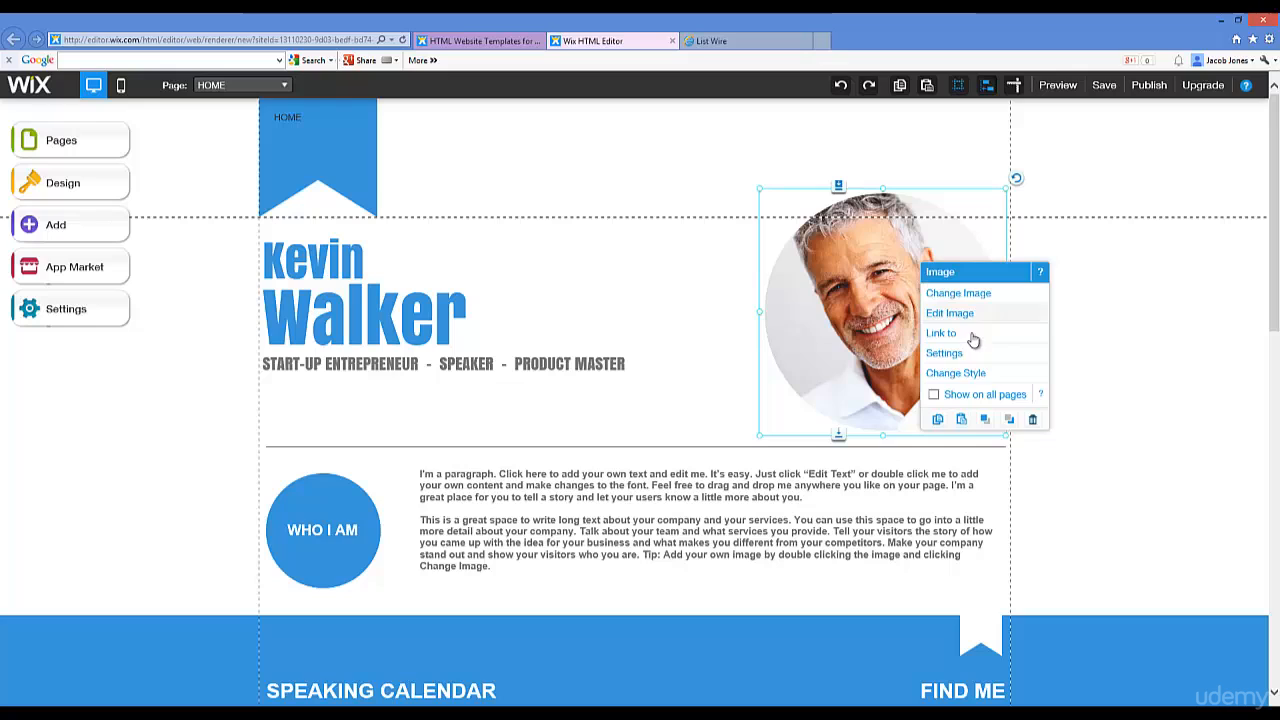
{"action": "left_click", "coordinate": [1033, 421]}
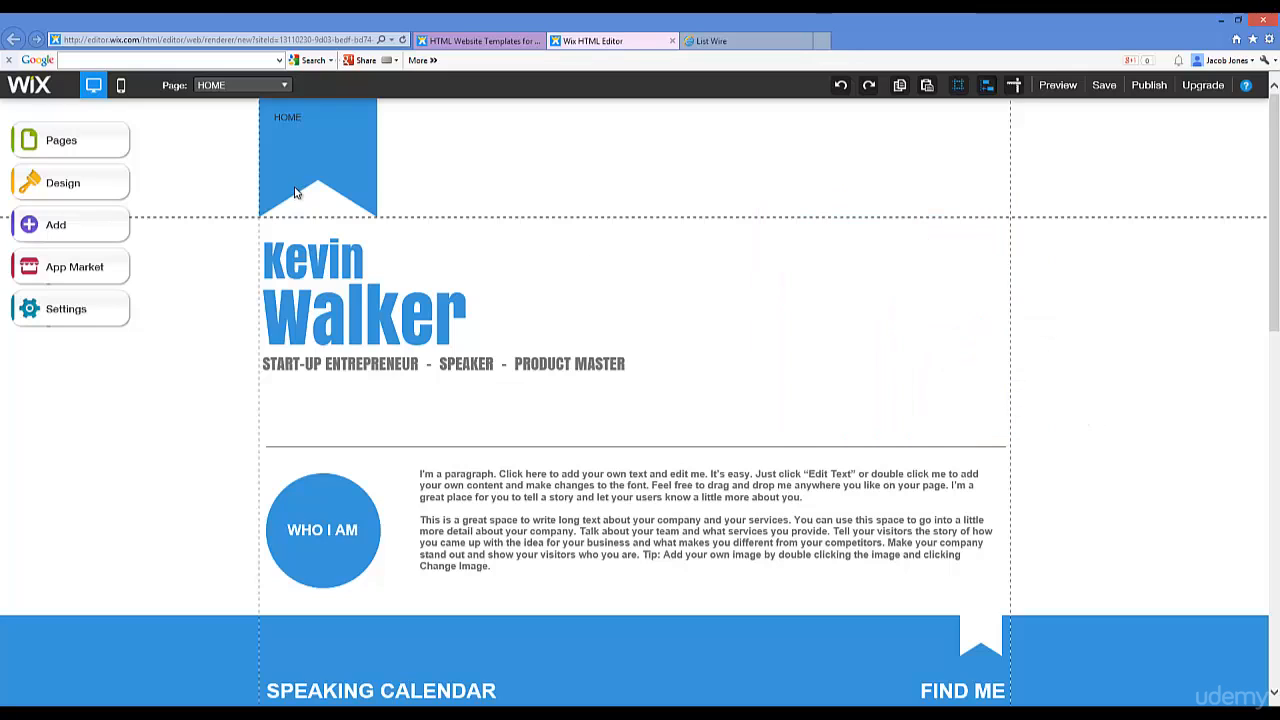
Step: Start editing the name heading and select the first name
{"action": "left_click", "coordinate": [336, 257]}
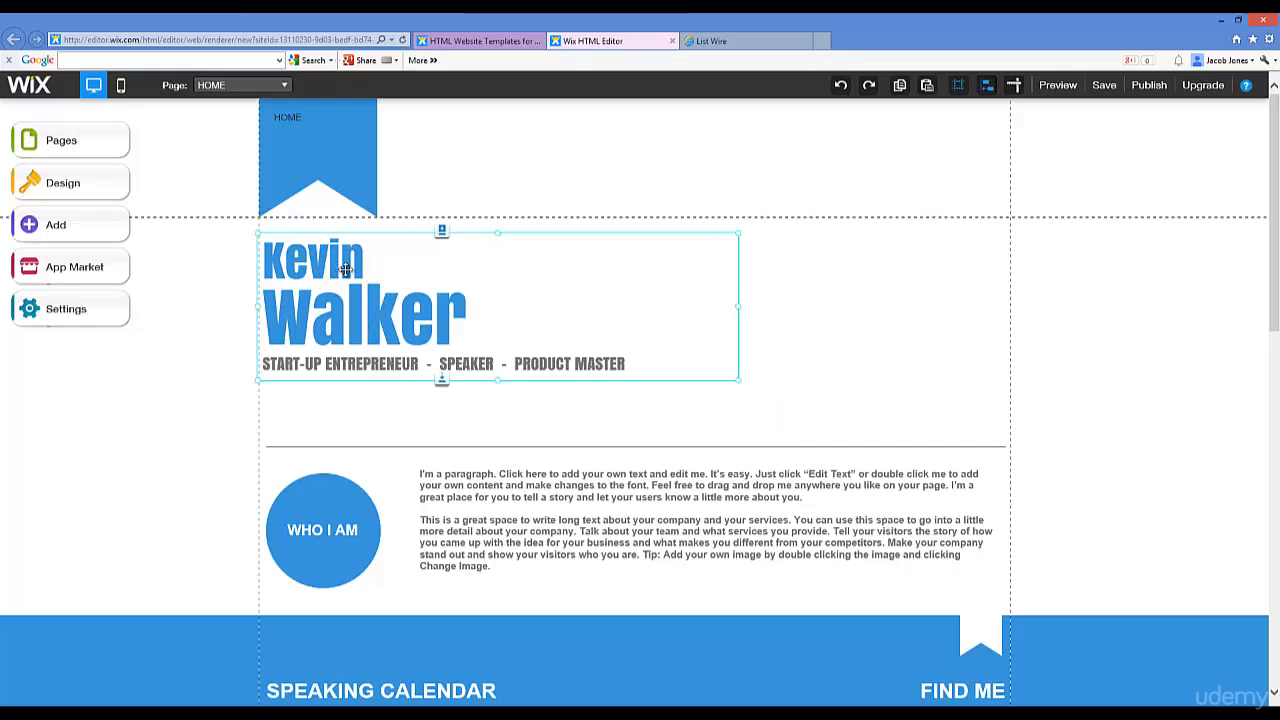
{"action": "double_click", "coordinate": [345, 268]}
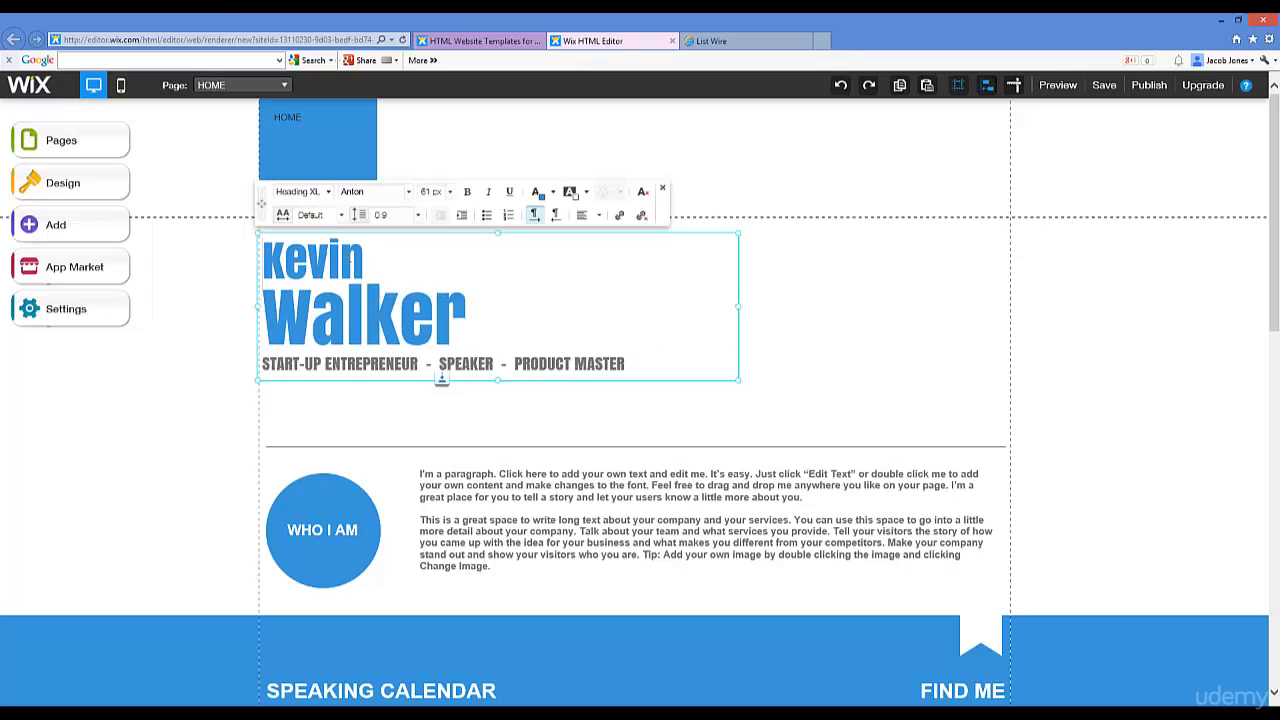
{"action": "key", "text": "shift+Left"}
{"action": "key", "text": "shift+Left"}
{"action": "key", "text": "shift+Left"}
{"action": "key", "text": "shift+Left"}
{"action": "key", "text": "shift+Left"}
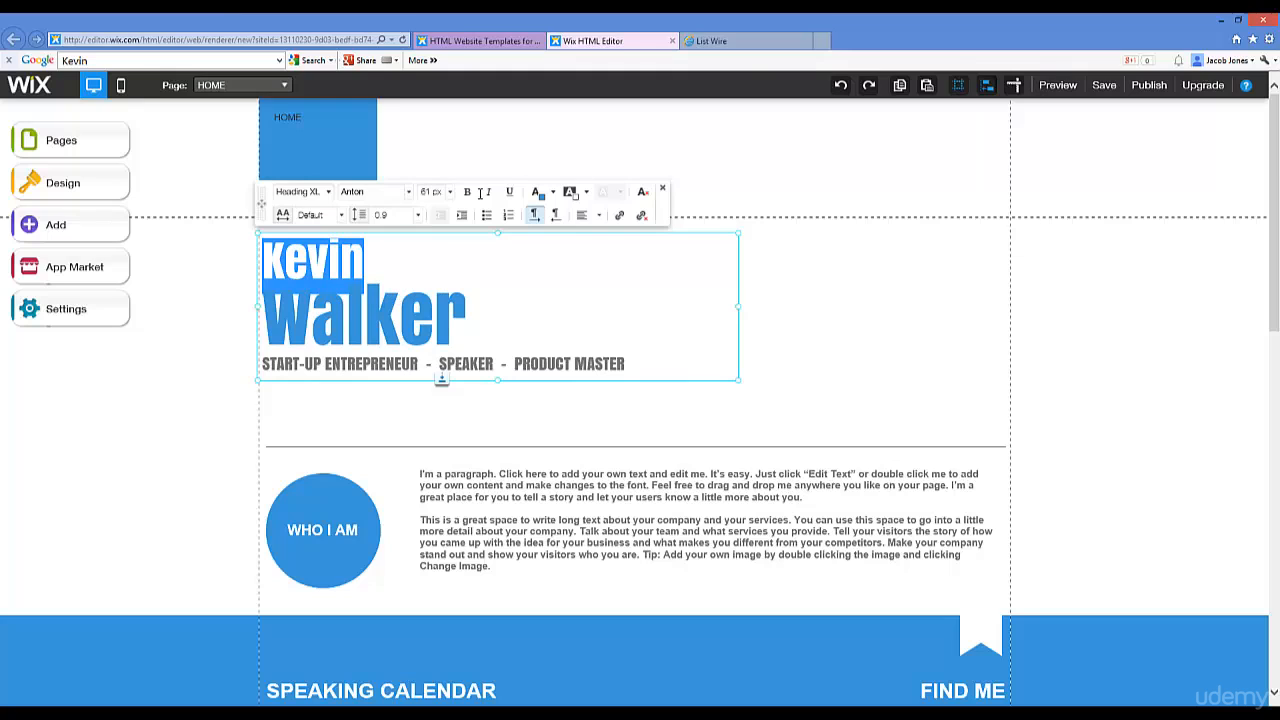
{"action": "left_click", "coordinate": [752, 41]}
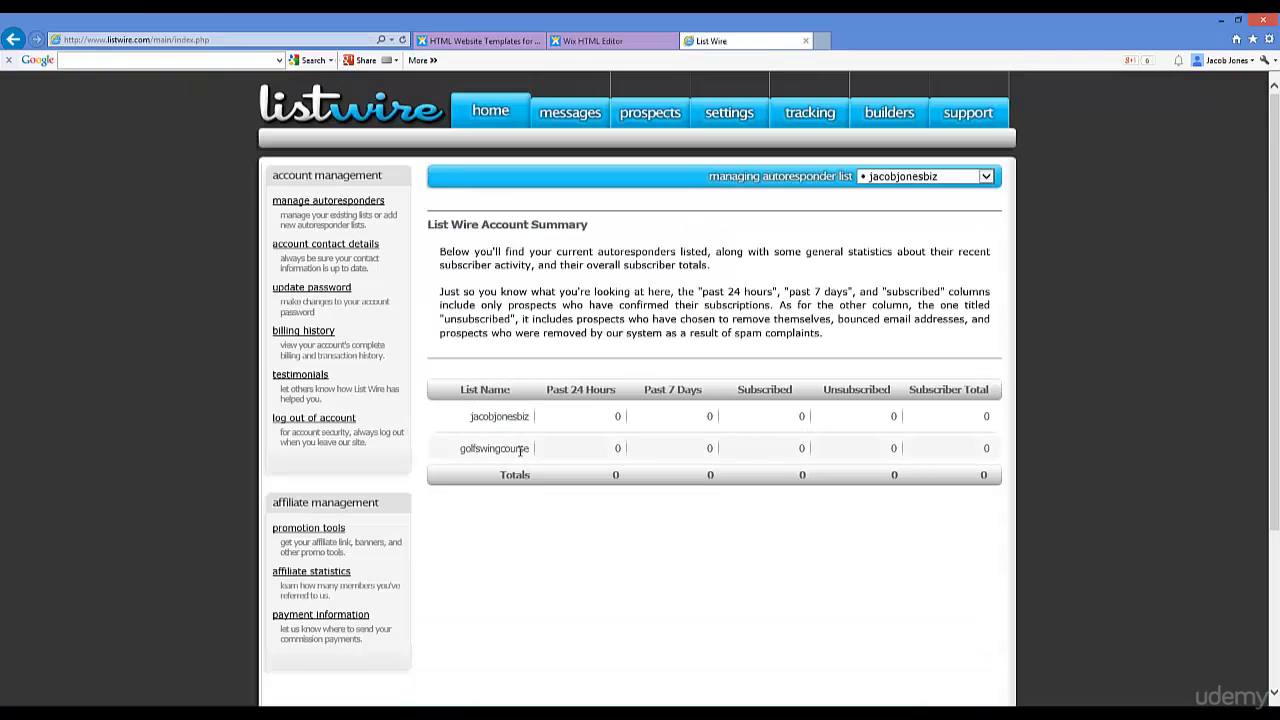
{"action": "left_click", "coordinate": [593, 41]}
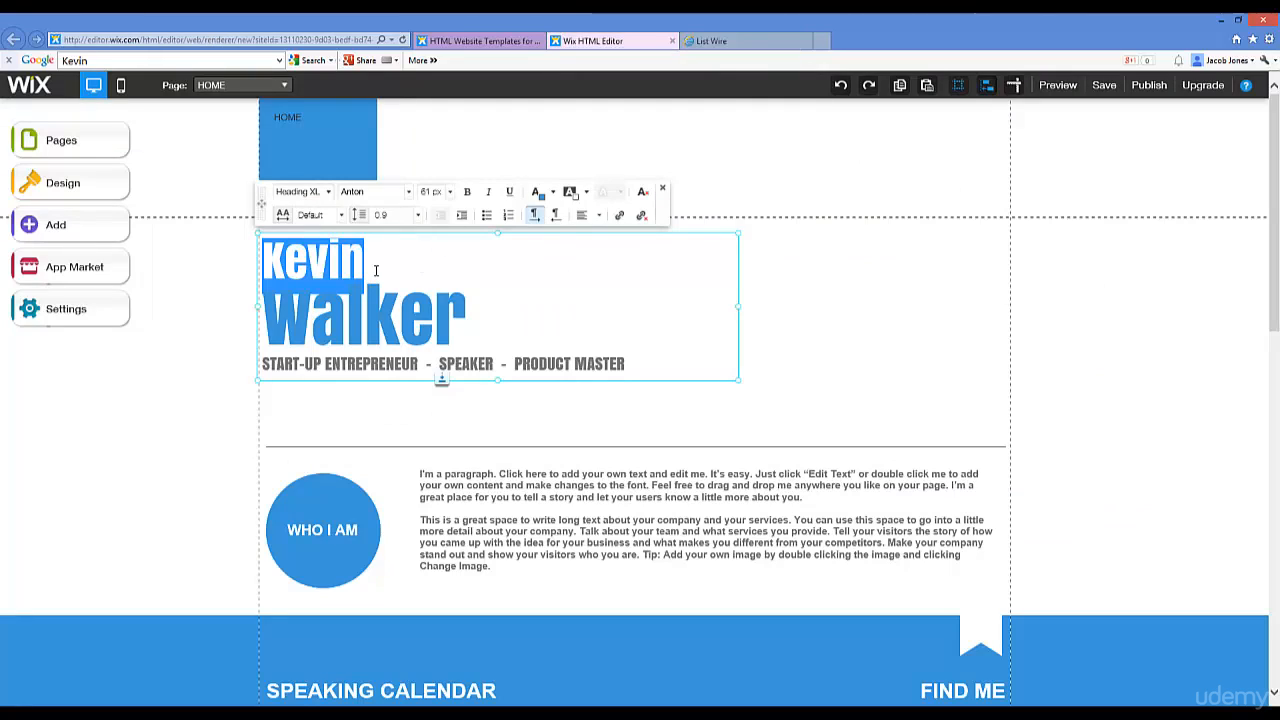
Step: Type 'Discover How To Finally Cure Your Golf Slice With This Free Ebook!' and delete the surname line
{"action": "type", "text": "Diso"}
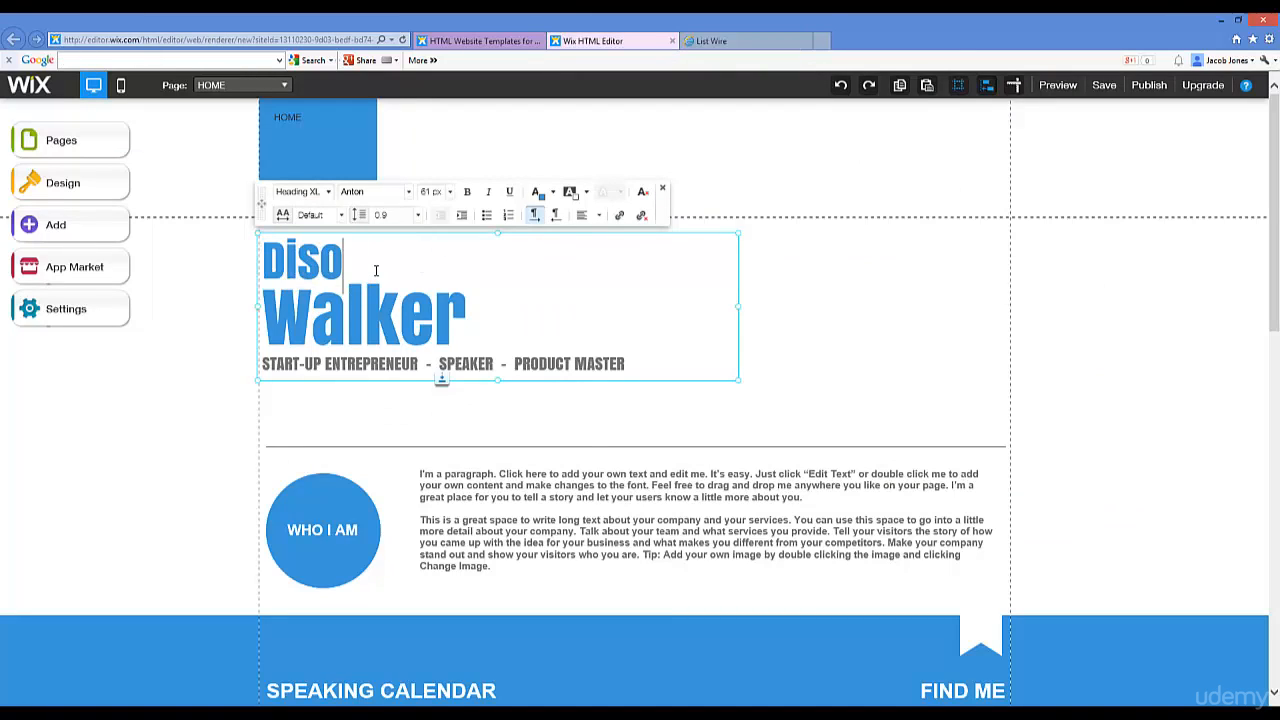
{"action": "key", "text": "BackSpace"}
{"action": "type", "text": "cover"}
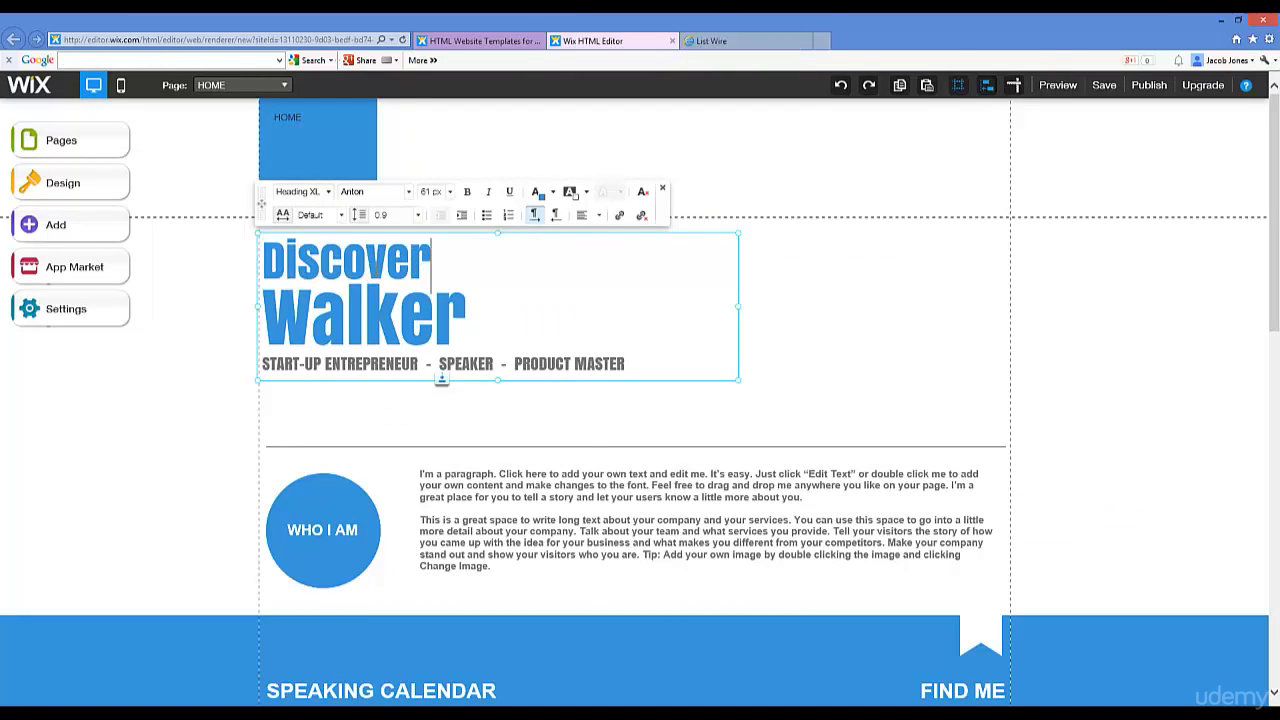
{"action": "key", "text": "BackSpace"}
{"action": "key", "text": "BackSpace"}
{"action": "key", "text": "BackSpace"}
{"action": "key", "text": "BackSpace"}
{"action": "key", "text": "BackSpace"}
{"action": "key", "text": "BackSpace"}
{"action": "key", "text": "BackSpace"}
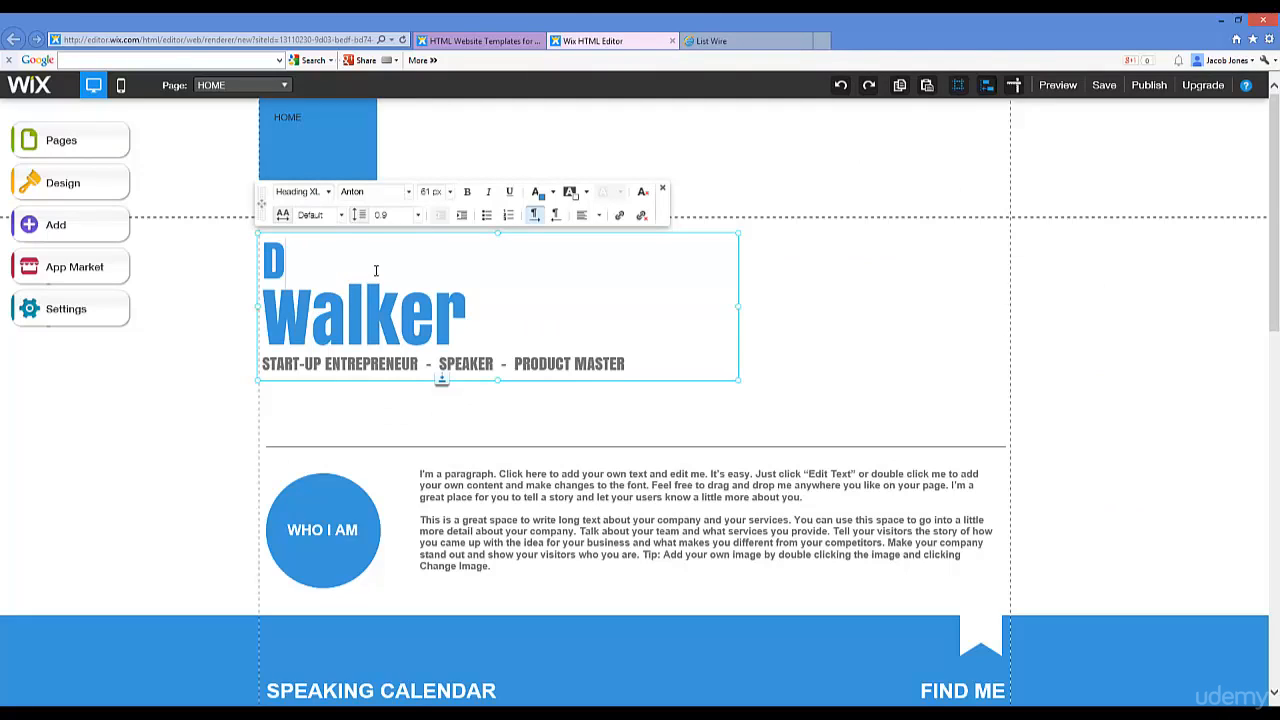
{"action": "type", "text": "iscover"}
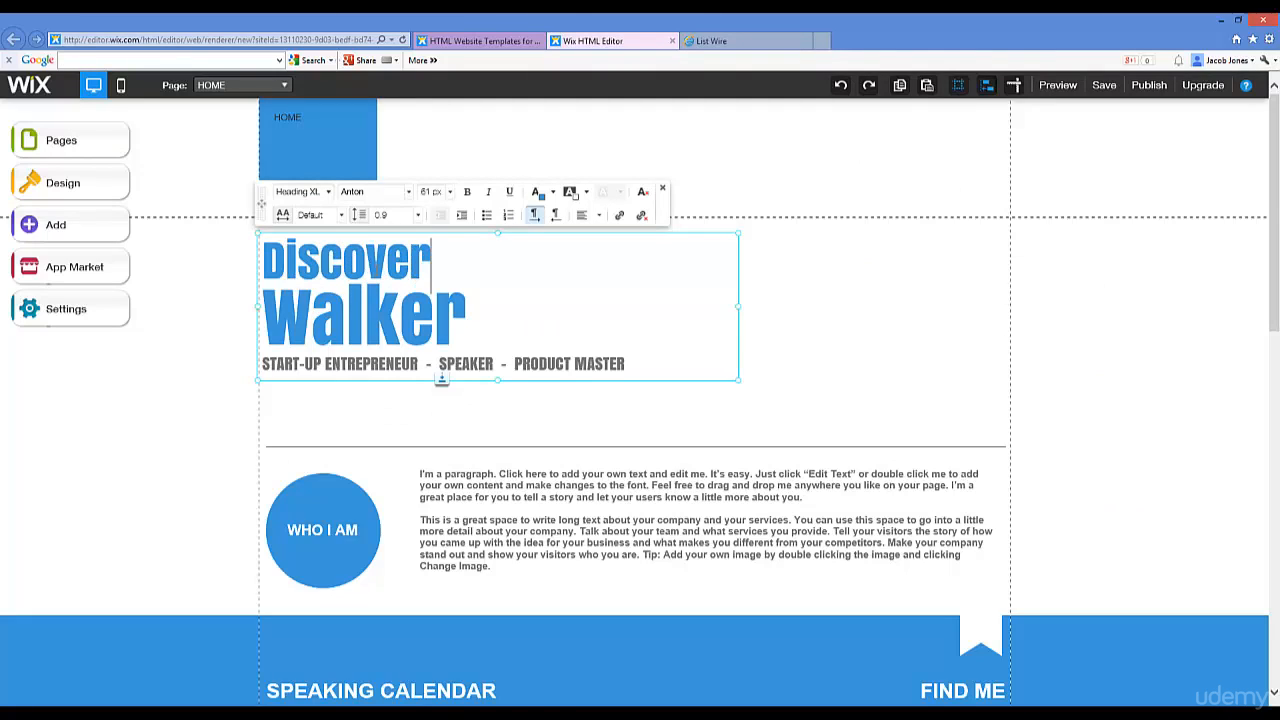
{"action": "type", "text": " How T"}
{"action": "type", "text": "Cur"}
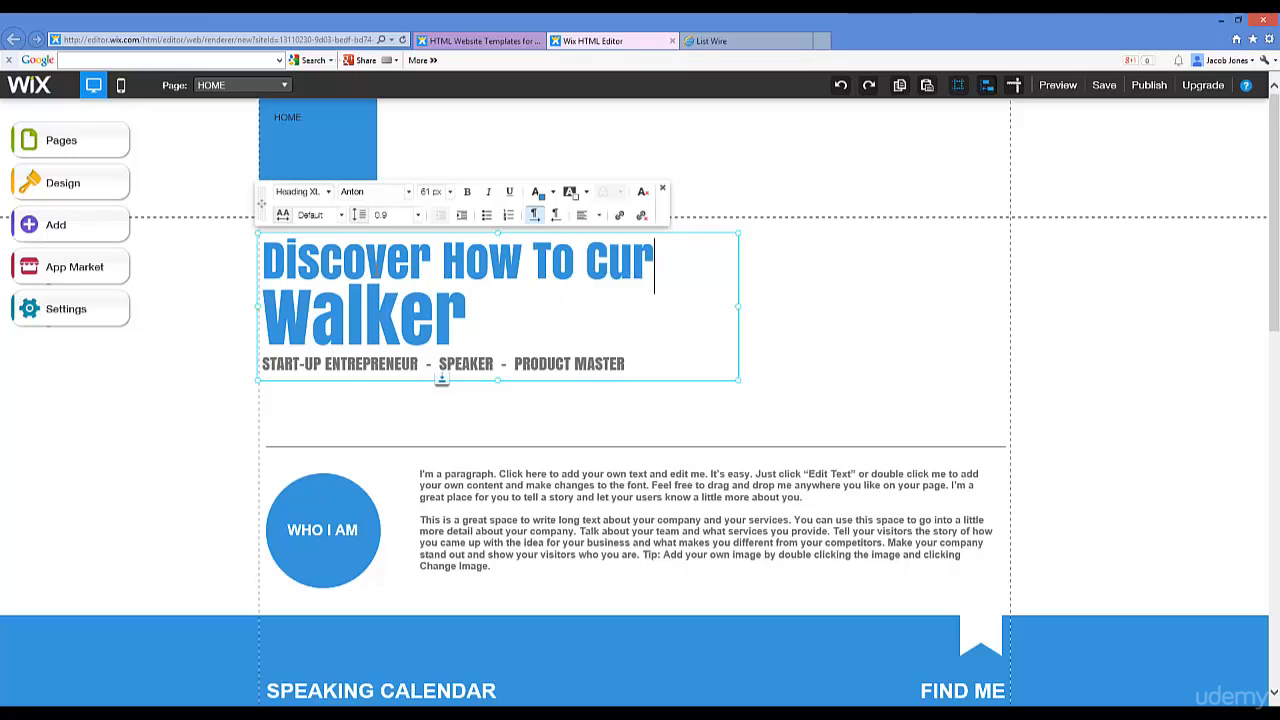
{"action": "key", "text": "BackSpace"}
{"action": "key", "text": "BackSpace"}
{"action": "key", "text": "BackSpace"}
{"action": "type", "text": "Finally Cure You"}
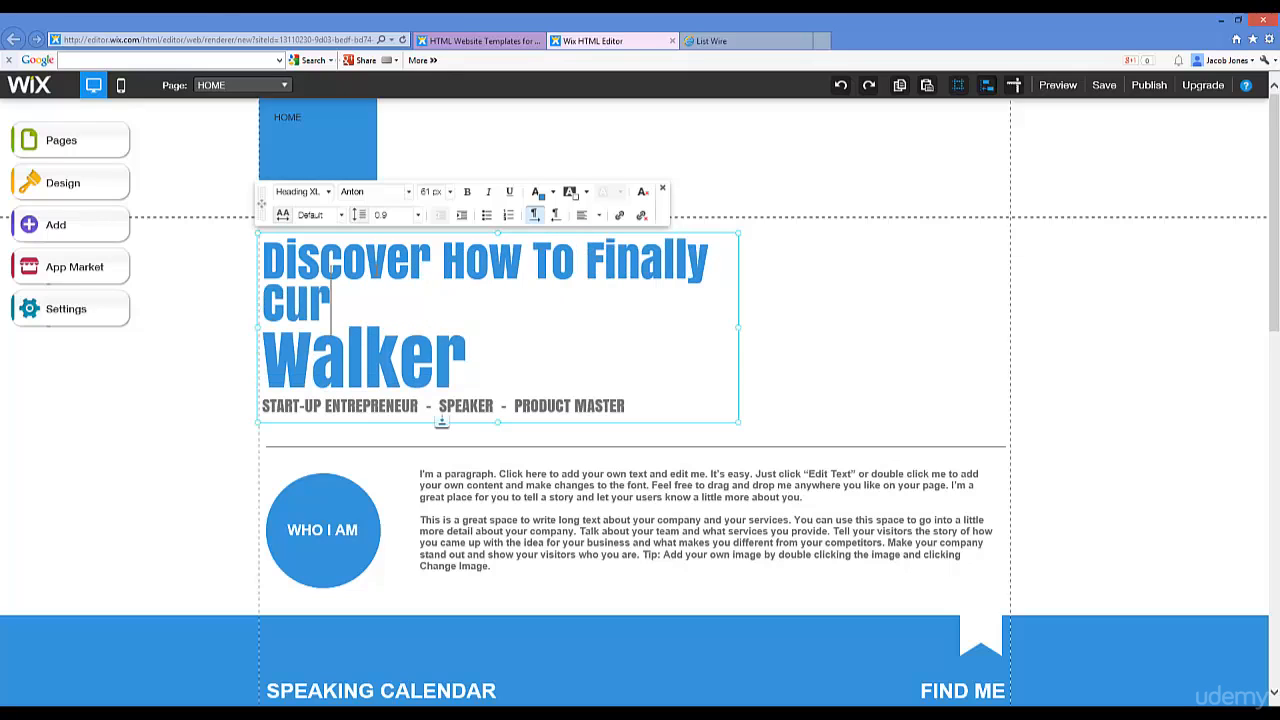
{"action": "key", "text": "BackSpace"}
{"action": "key", "text": "BackSpace"}
{"action": "key", "text": "BackSpace"}
{"action": "key", "text": "BackSpace"}
{"action": "key", "text": "BackSpace"}
{"action": "key", "text": "BackSpace"}
{"action": "key", "text": "BackSpace"}
{"action": "key", "text": "BackSpace"}
{"action": "key", "text": "BackSpace"}
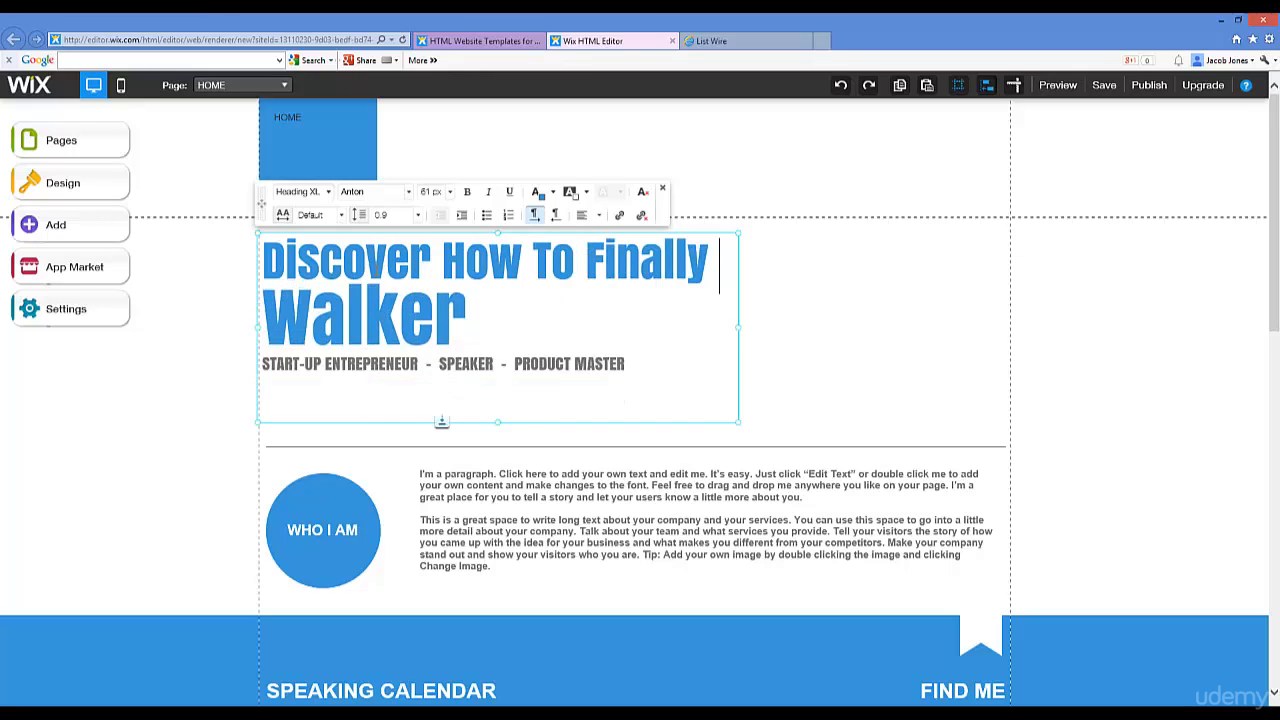
{"action": "type", "text": "Cure Your"}
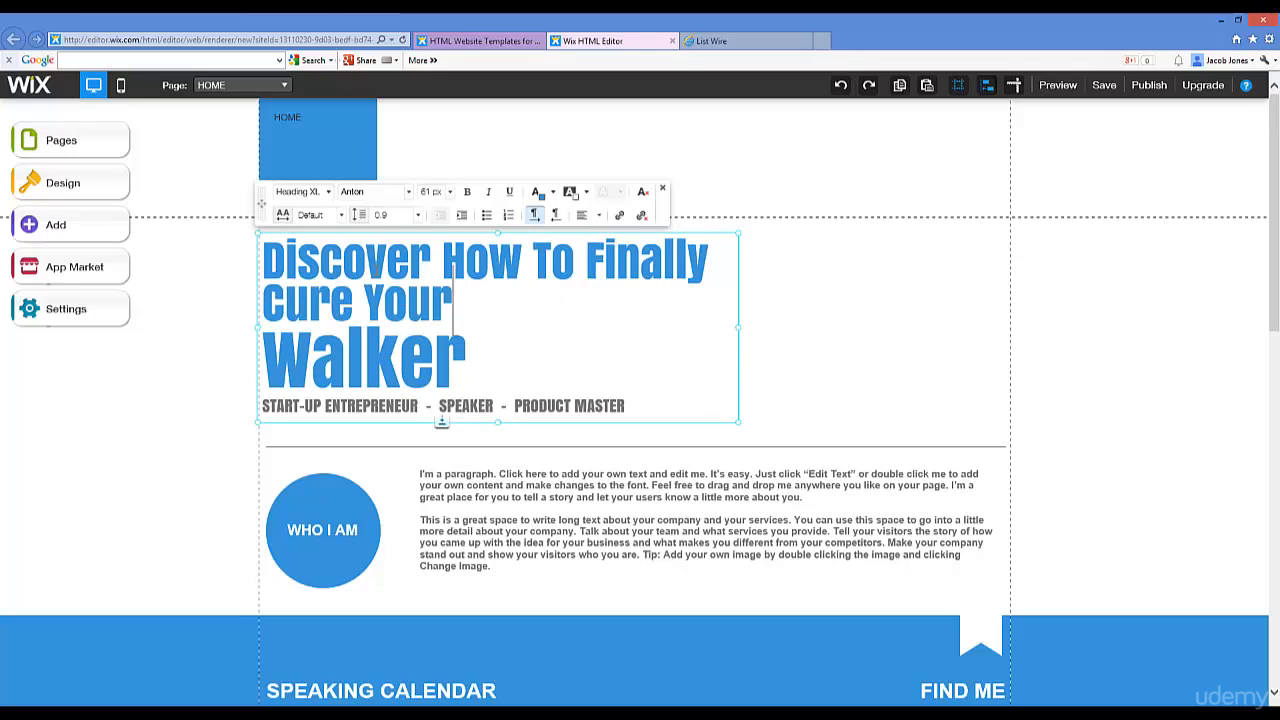
{"action": "type", "text": " Golf Slice With"}
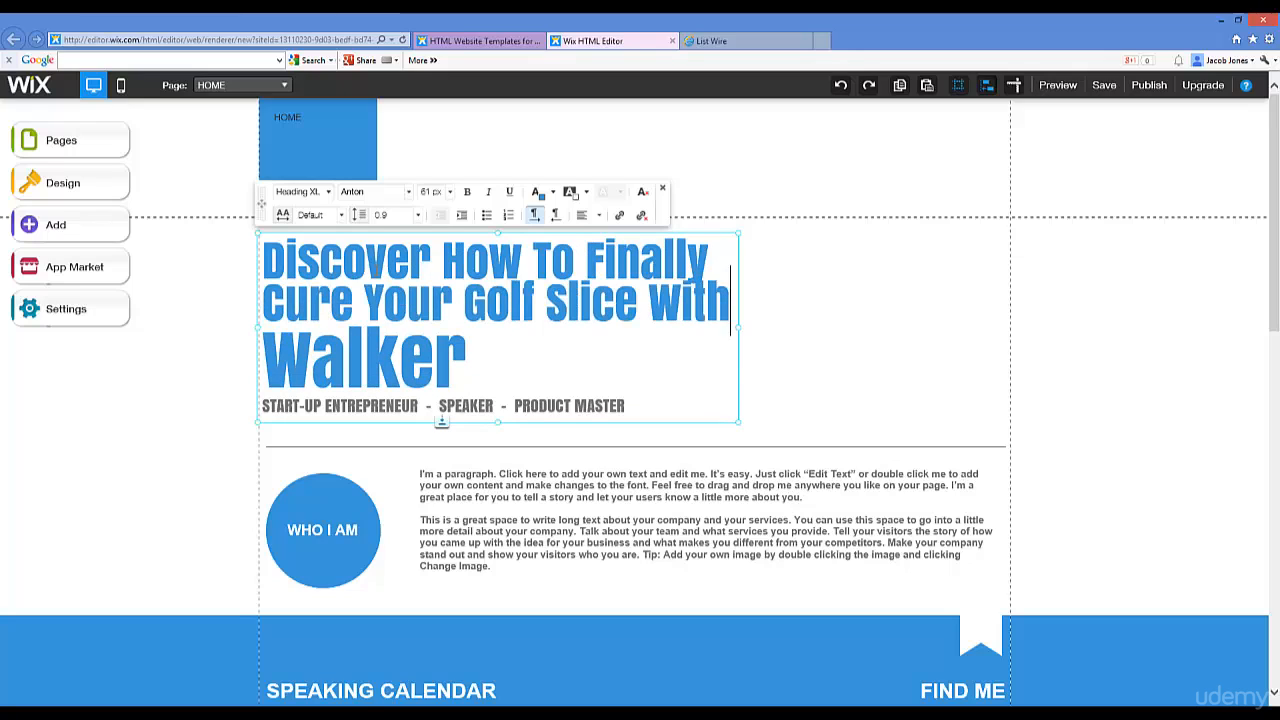
{"action": "type", "text": " This Free Ebook!"}
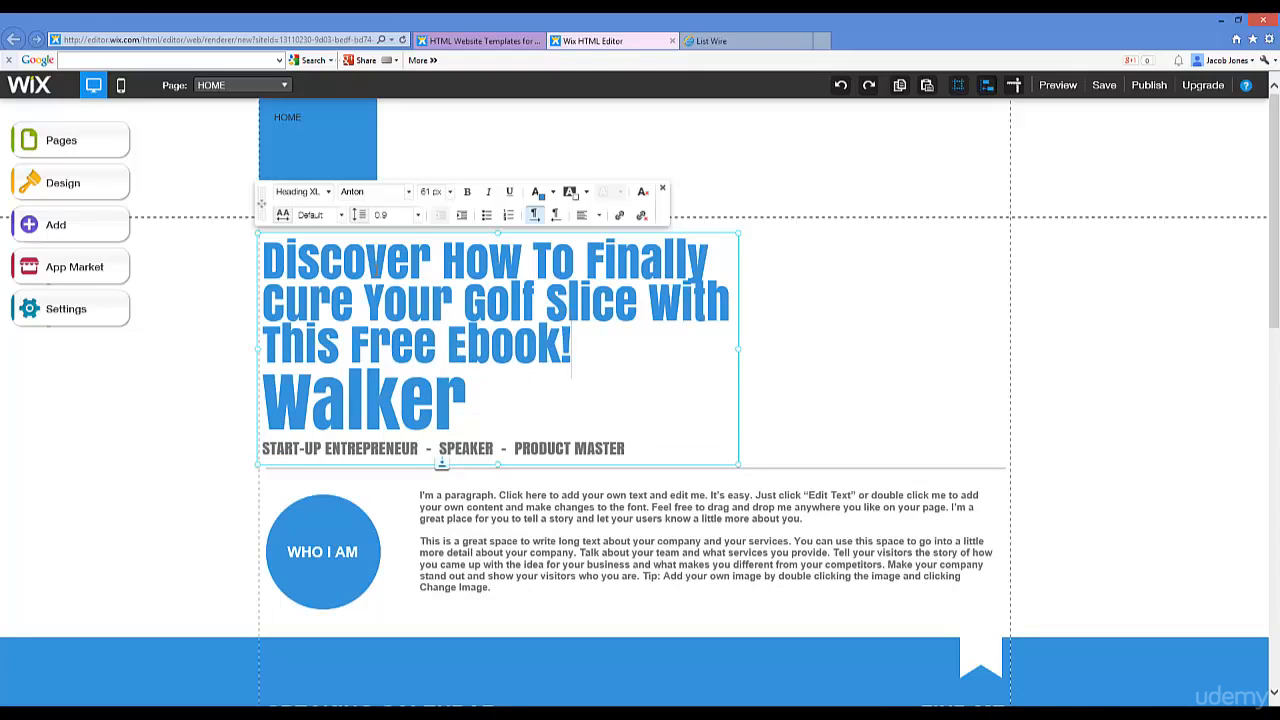
{"action": "left_click_drag", "start_coordinate": [477, 397], "coordinate": [263, 399]}
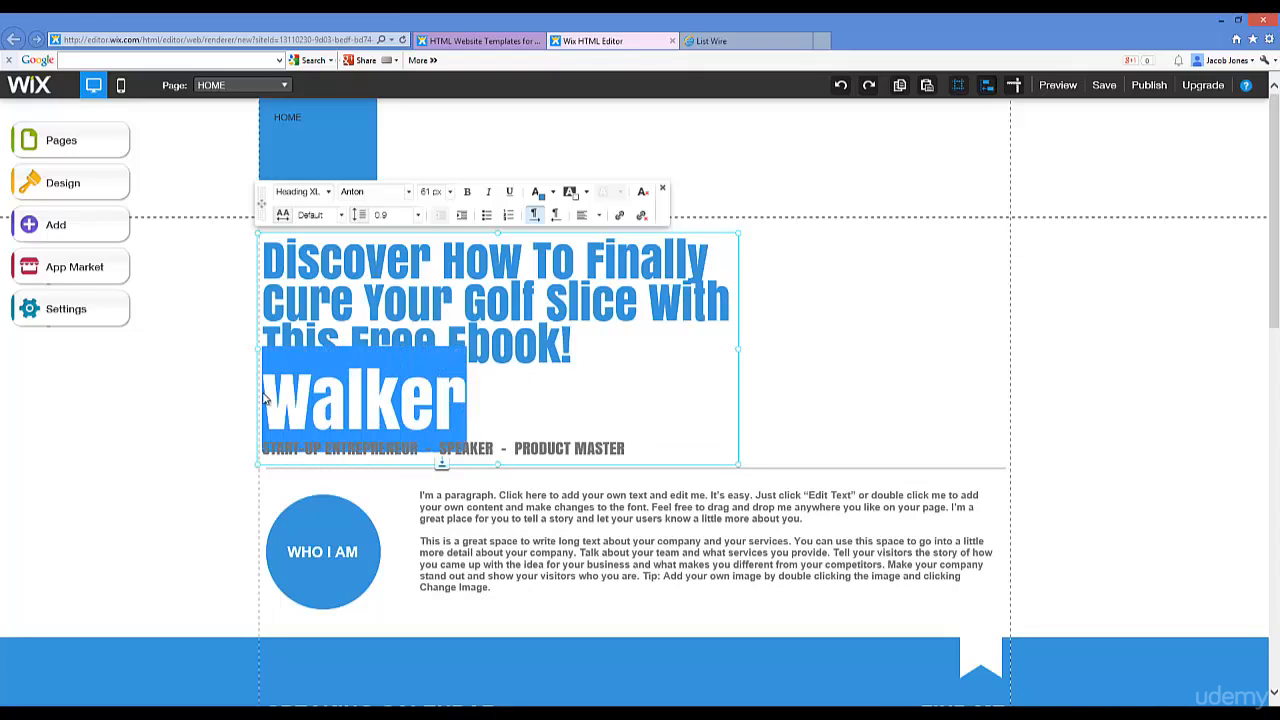
{"action": "key", "text": "BackSpace"}
{"action": "key", "text": "BackSpace"}
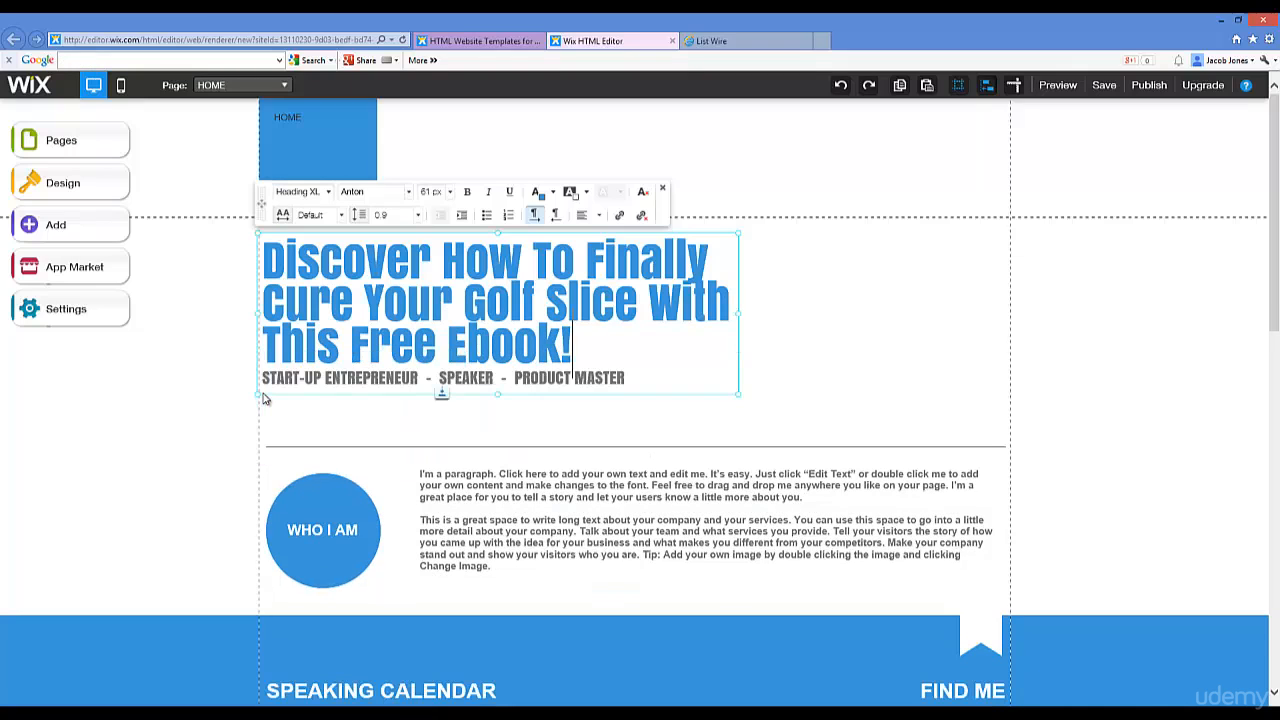
Step: Center-align all three headline lines, then select the subtitle line below
{"action": "triple_click", "coordinate": [578, 339]}
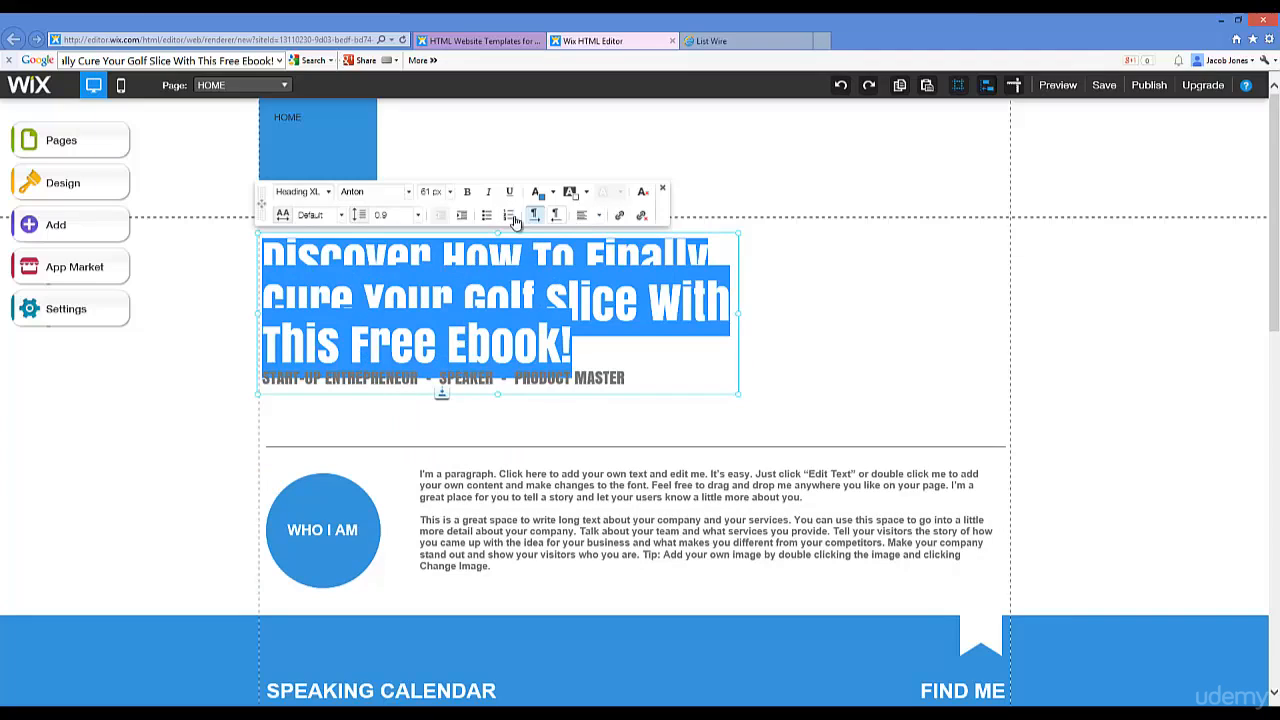
{"action": "left_click", "coordinate": [599, 216]}
{"action": "left_click", "coordinate": [592, 220]}
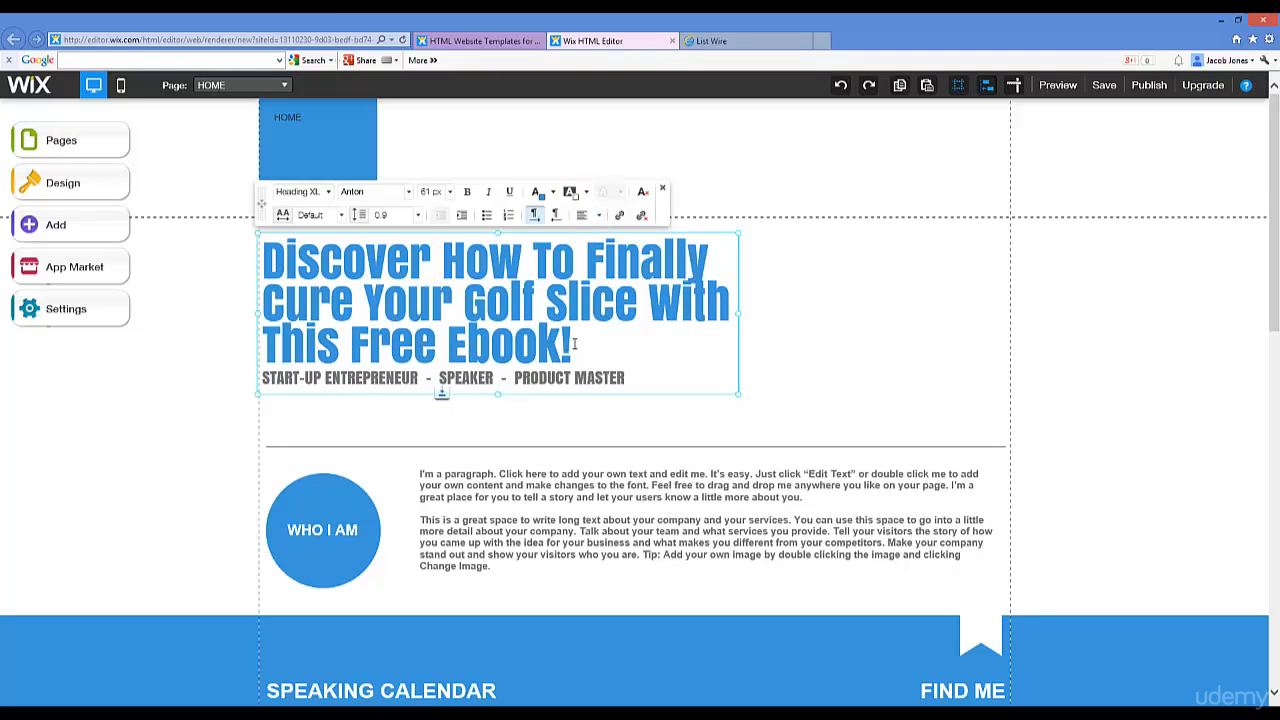
{"action": "left_click_drag", "start_coordinate": [575, 345], "coordinate": [241, 259]}
{"action": "left_click", "coordinate": [597, 217]}
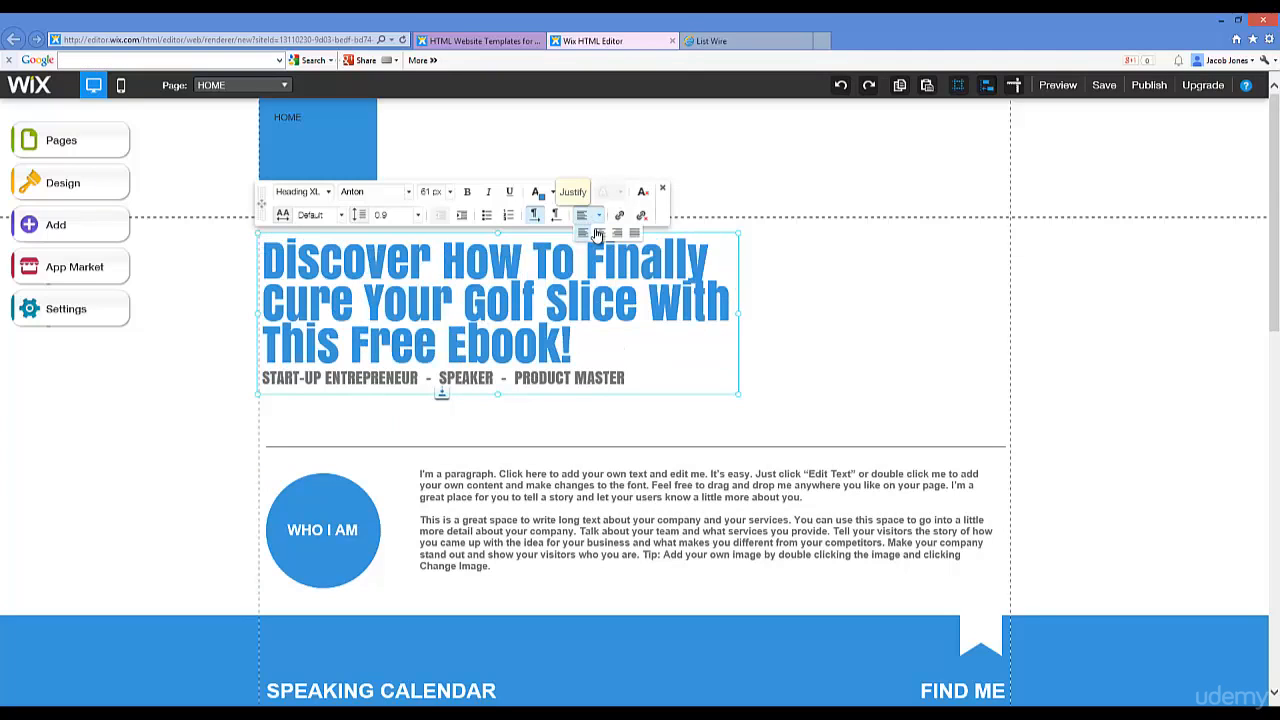
{"action": "left_click", "coordinate": [600, 233]}
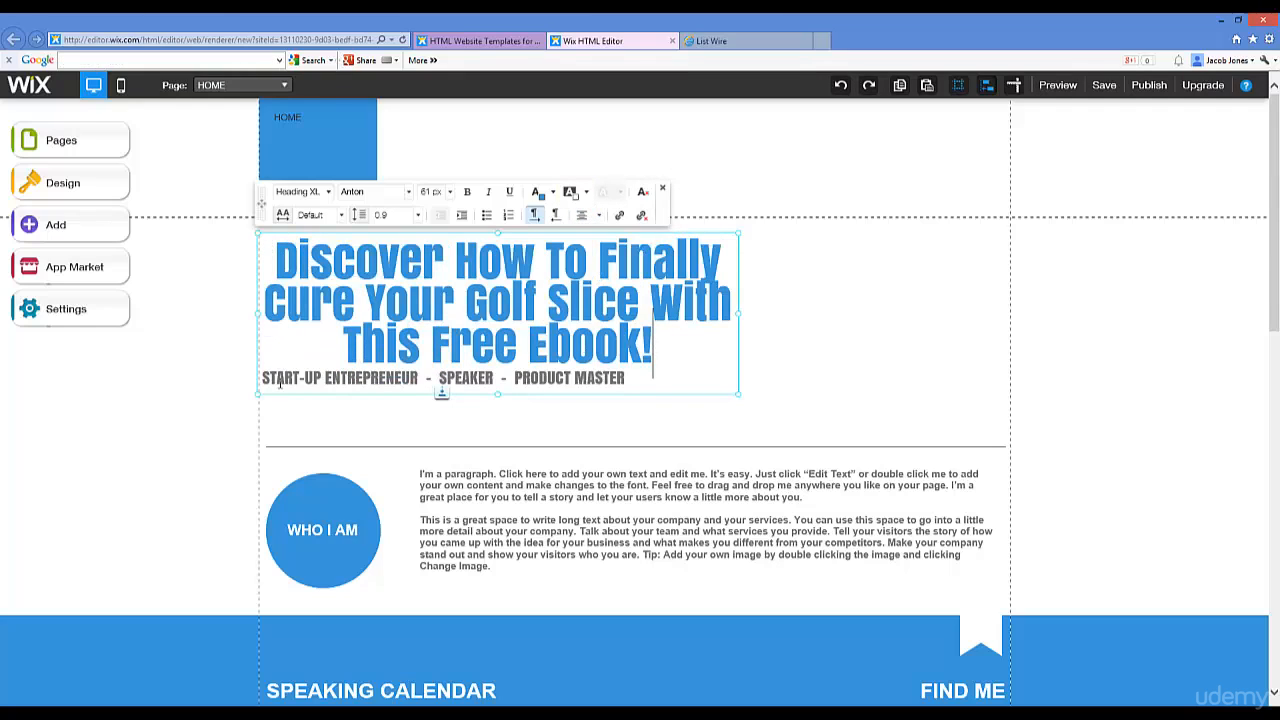
{"action": "left_click_drag", "start_coordinate": [264, 378], "coordinate": [643, 389]}
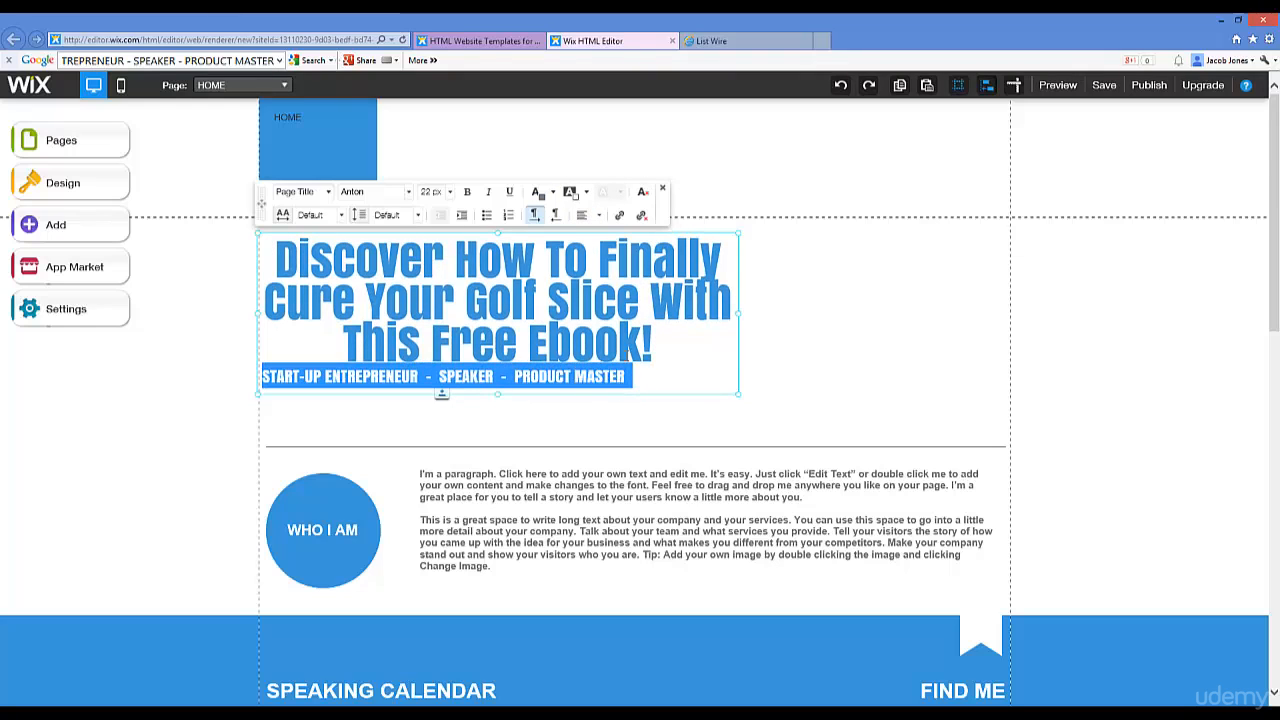
Step: Add a blank line above the subtitle, center it and select its text
{"action": "left_click", "coordinate": [268, 384]}
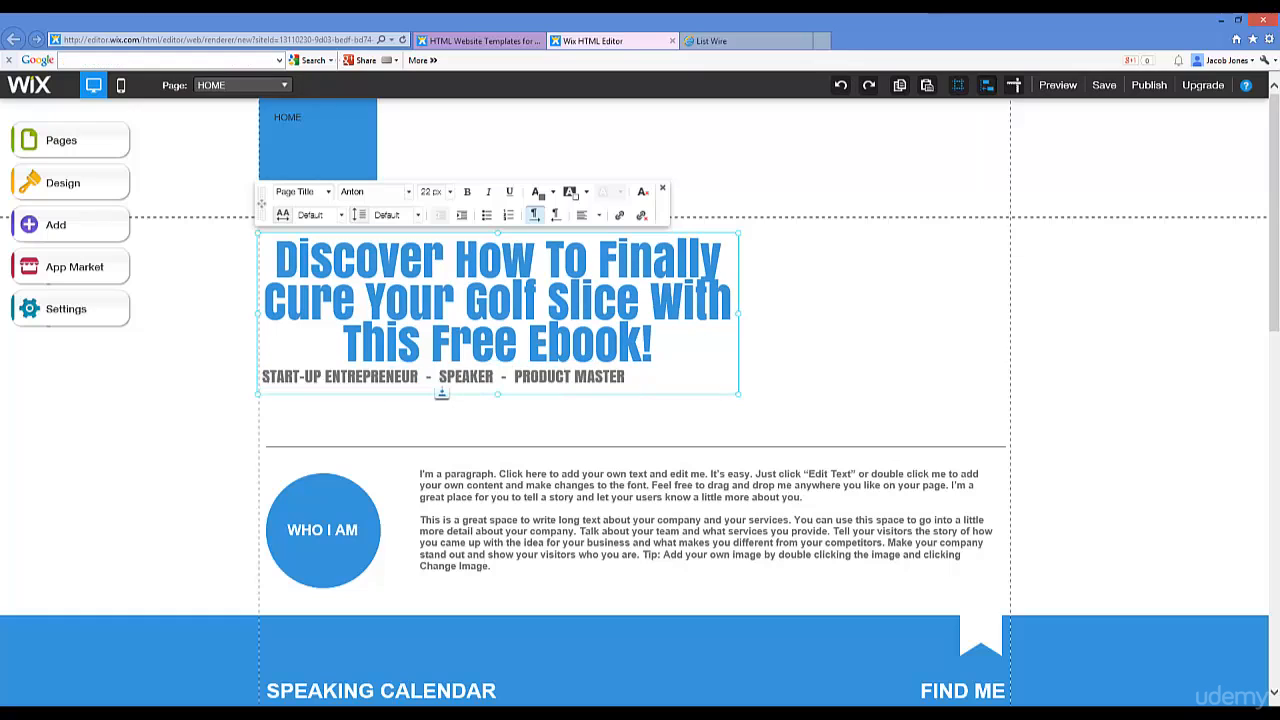
{"action": "key", "text": "Return"}
{"action": "key", "text": "Return"}
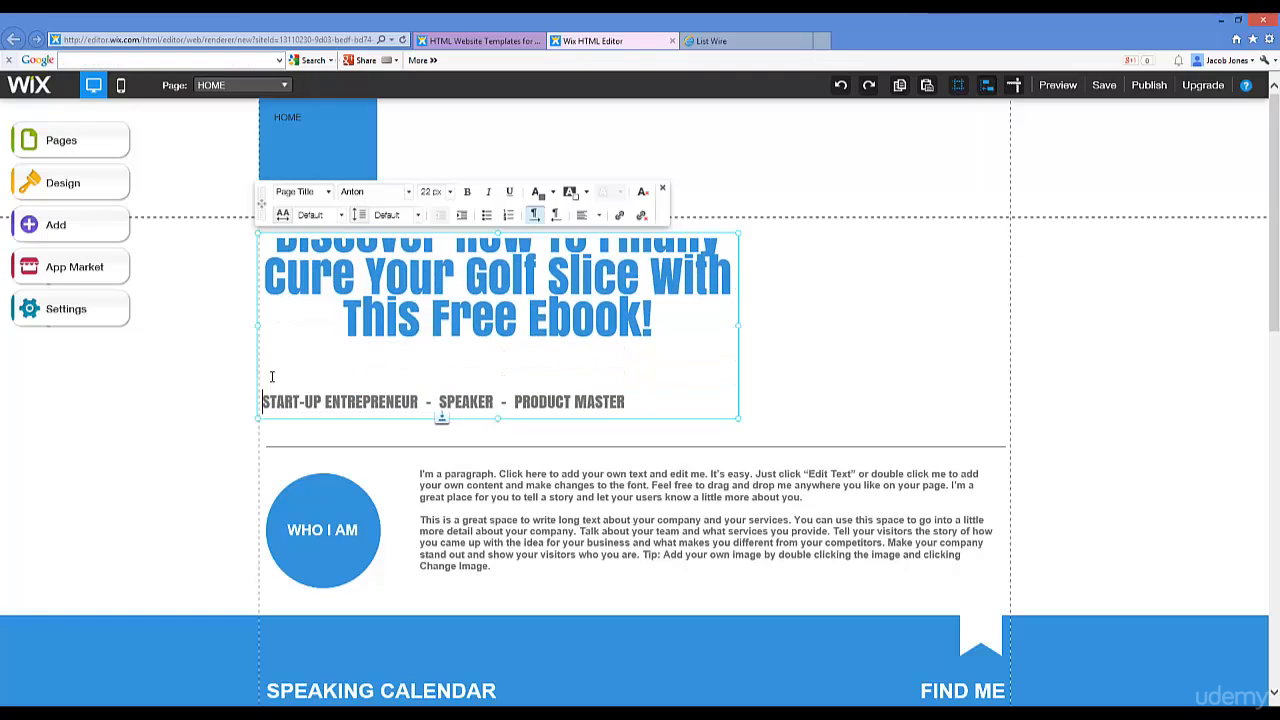
{"action": "key", "text": "BackSpace"}
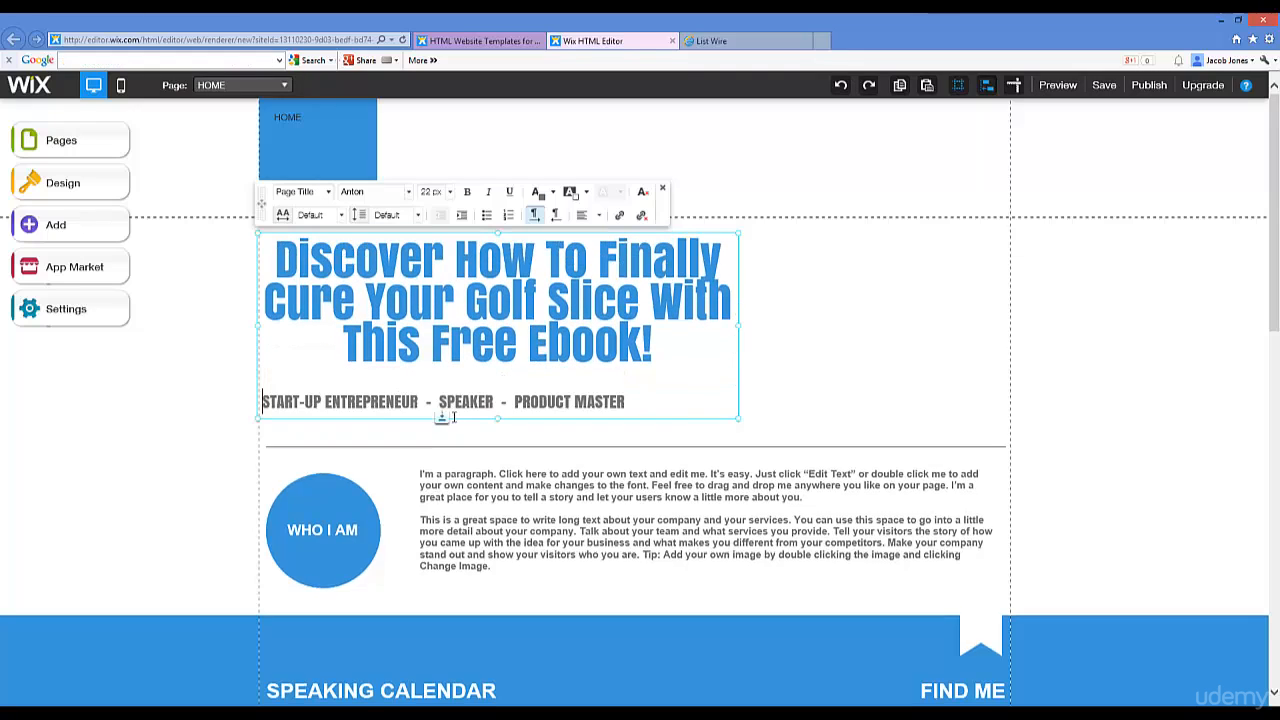
{"action": "left_click", "coordinate": [583, 222]}
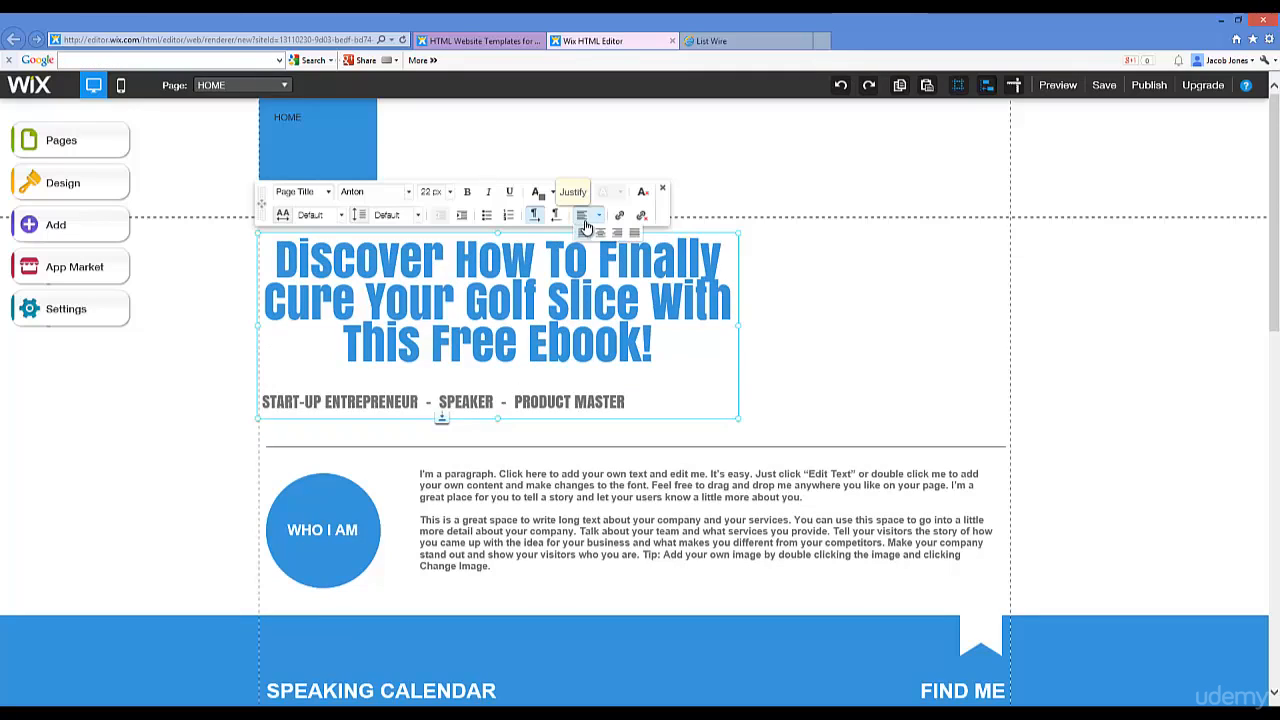
{"action": "left_click", "coordinate": [599, 233]}
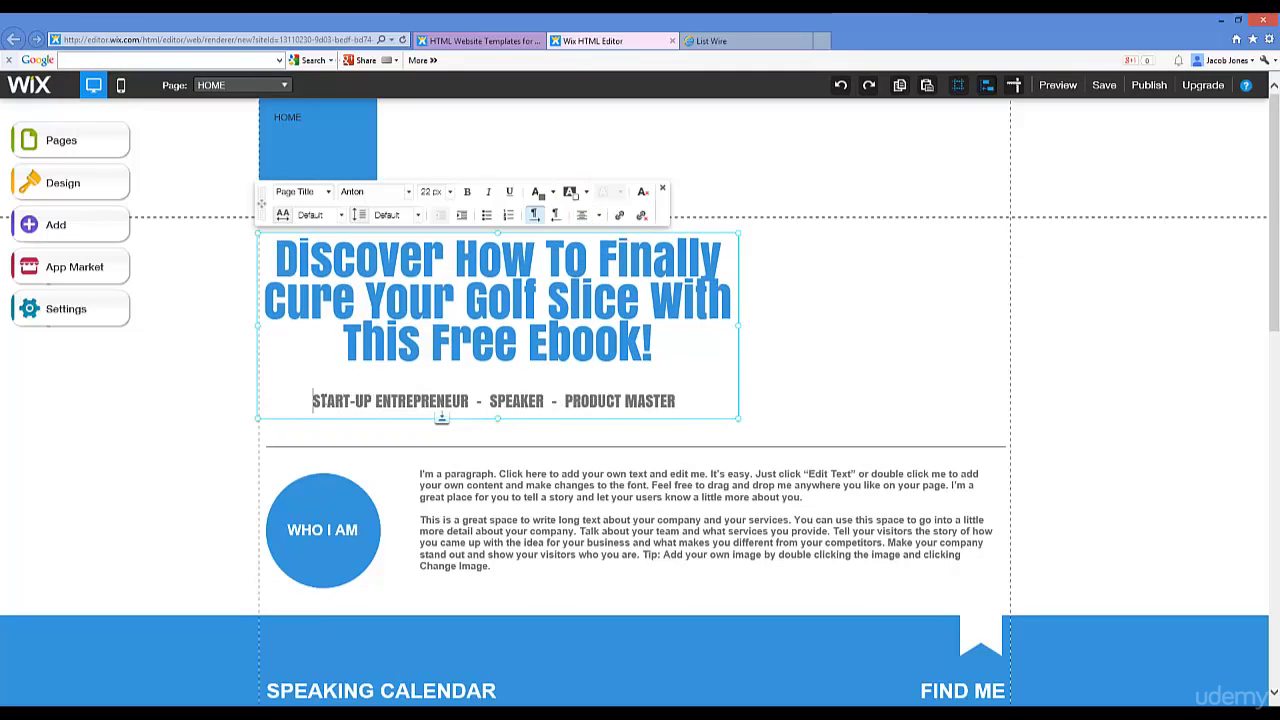
{"action": "left_click_drag", "start_coordinate": [313, 401], "coordinate": [657, 404]}
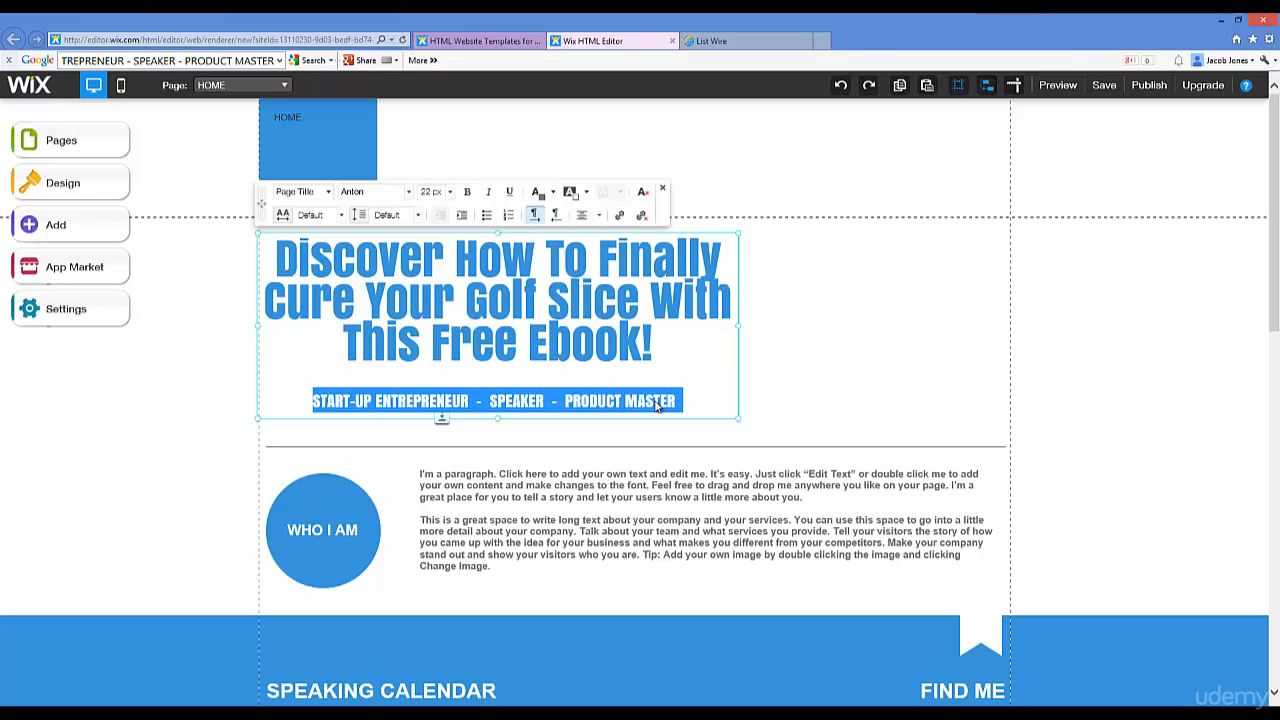
Step: Type the subtitle 'PUT IN YOUR NAME & EMAIL BELOW FOR FREE ACCESS'
{"action": "type", "text": "DOWNLOAD"}
{"action": "key", "text": "BackSpace"}
{"action": "key", "text": "BackSpace"}
{"action": "key", "text": "BackSpace"}
{"action": "key", "text": "BackSpace"}
{"action": "key", "text": "BackSpace"}
{"action": "key", "text": "BackSpace"}
{"action": "key", "text": "BackSpace"}
{"action": "key", "text": "BackSpace"}
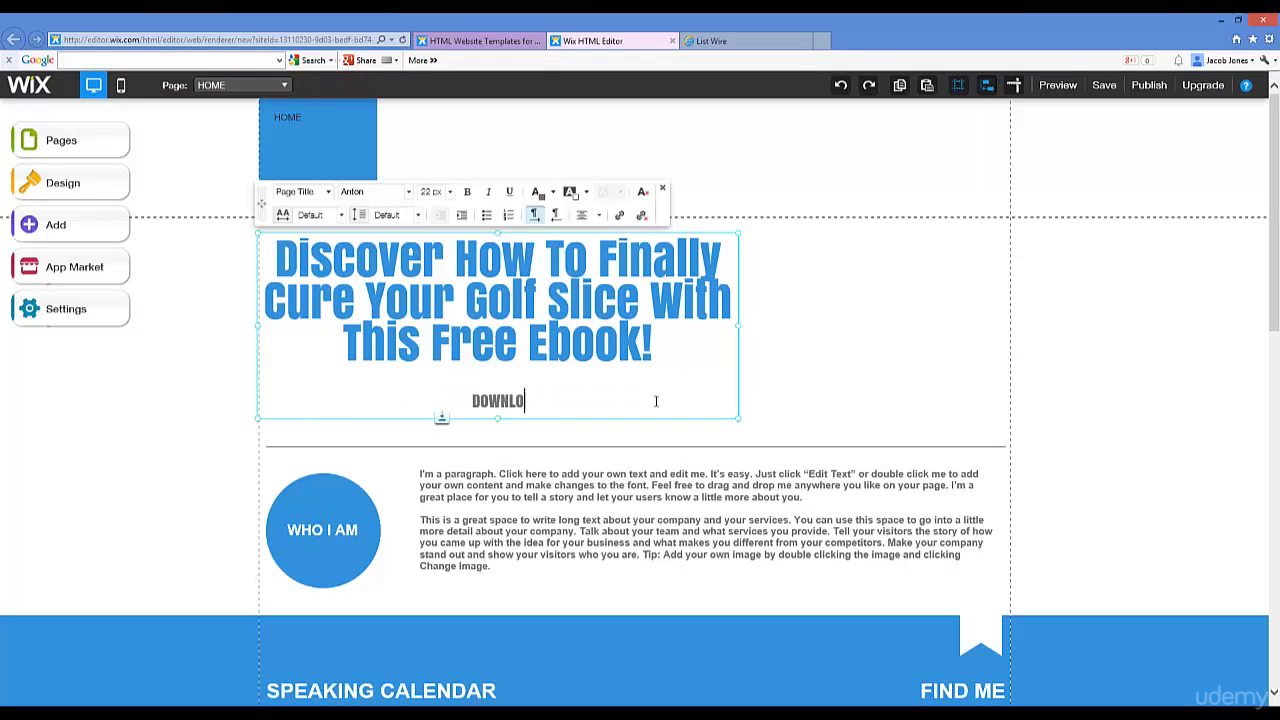
{"action": "type", "text": "PUT"}
{"action": "key", "text": "BackSpace"}
{"action": "key", "text": "BackSpace"}
{"action": "key", "text": "BackSpace"}
{"action": "key", "text": "BackSpace"}
{"action": "type", "text": "PUT"}
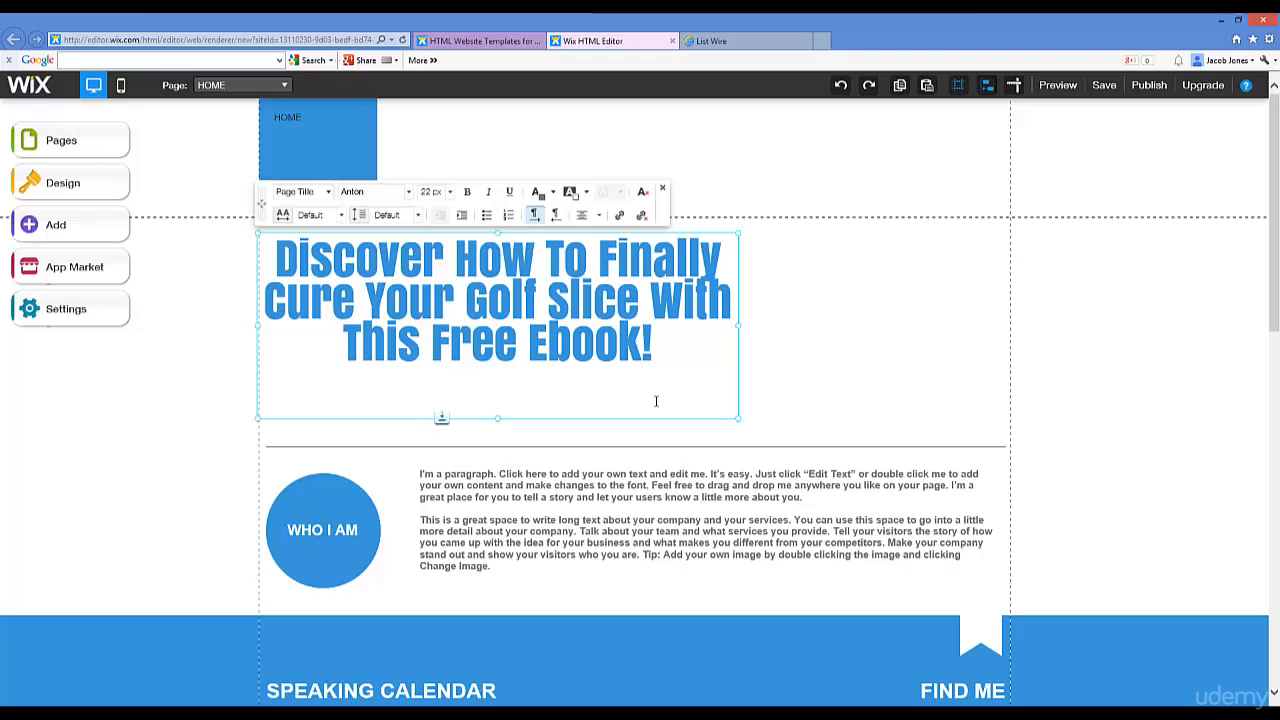
{"action": "key", "text": "BackSpace"}
{"action": "type", "text": "ut"}
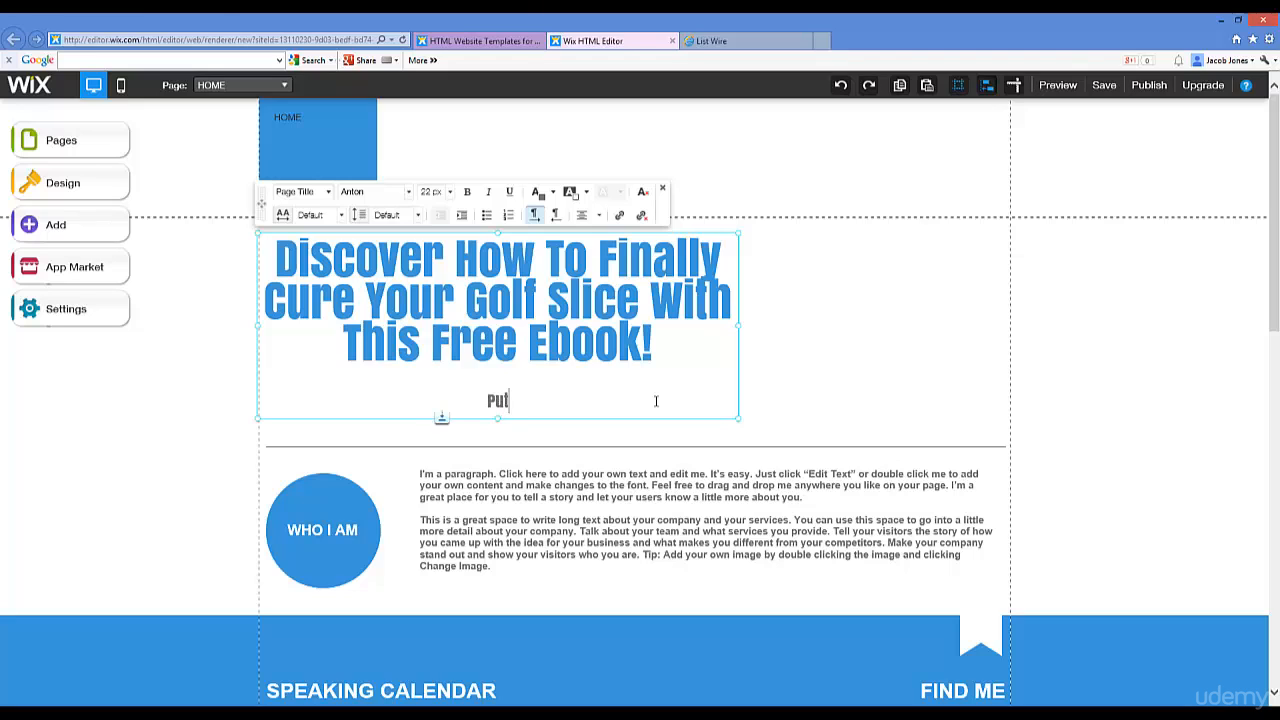
{"action": "key", "text": "BackSpace"}
{"action": "key", "text": "BackSpace"}
{"action": "key", "text": "BackSpace"}
{"action": "type", "text": "PUT IN YOUR N"}
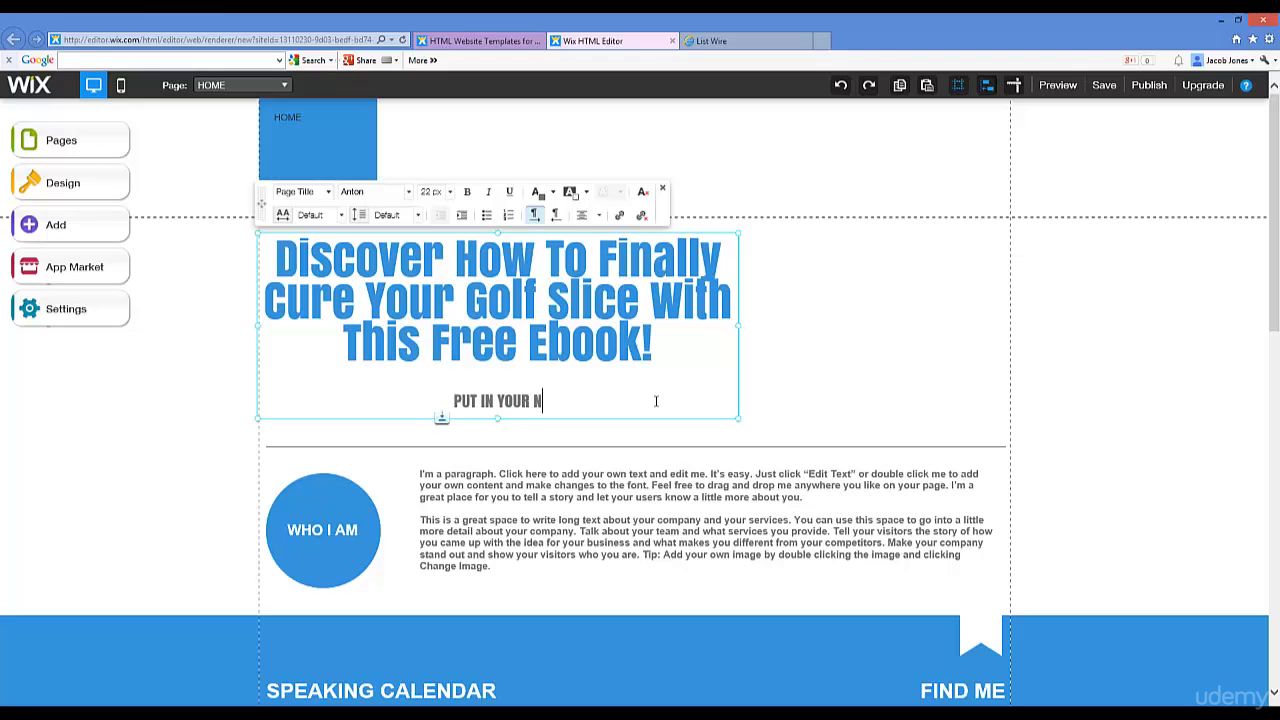
{"action": "type", "text": "AME & "}
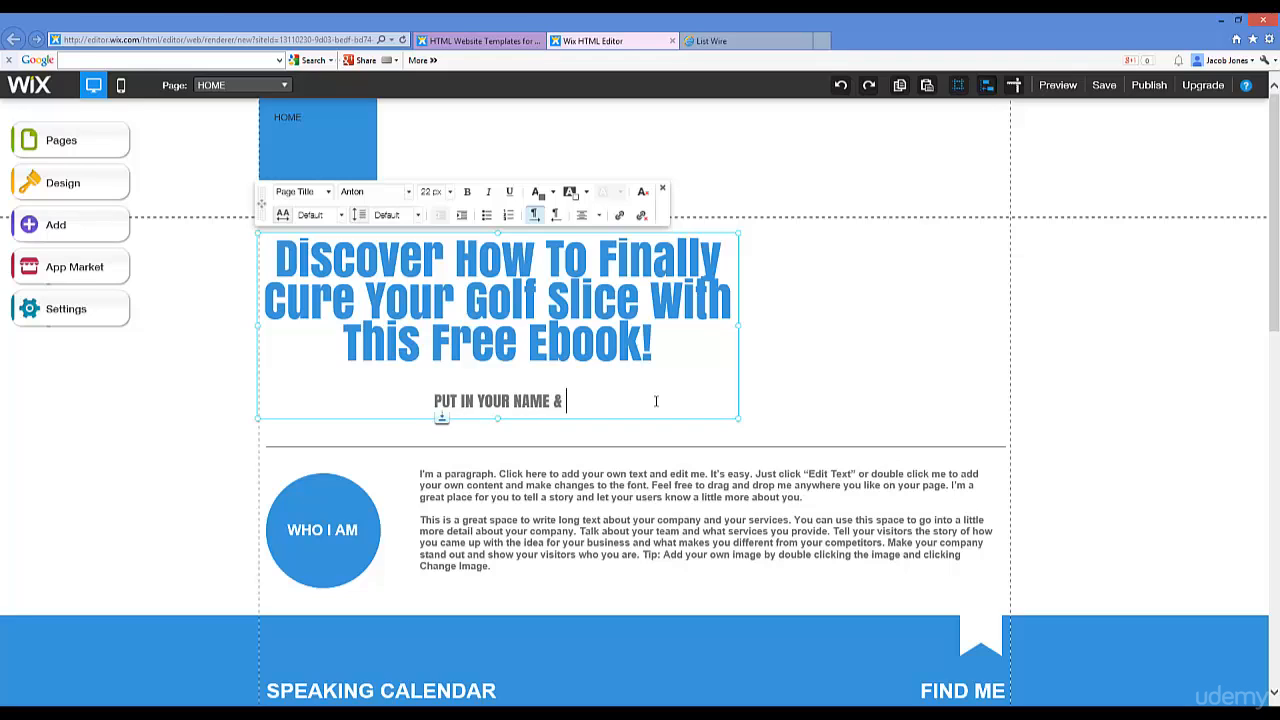
{"action": "type", "text": "EMAIL BELOW"}
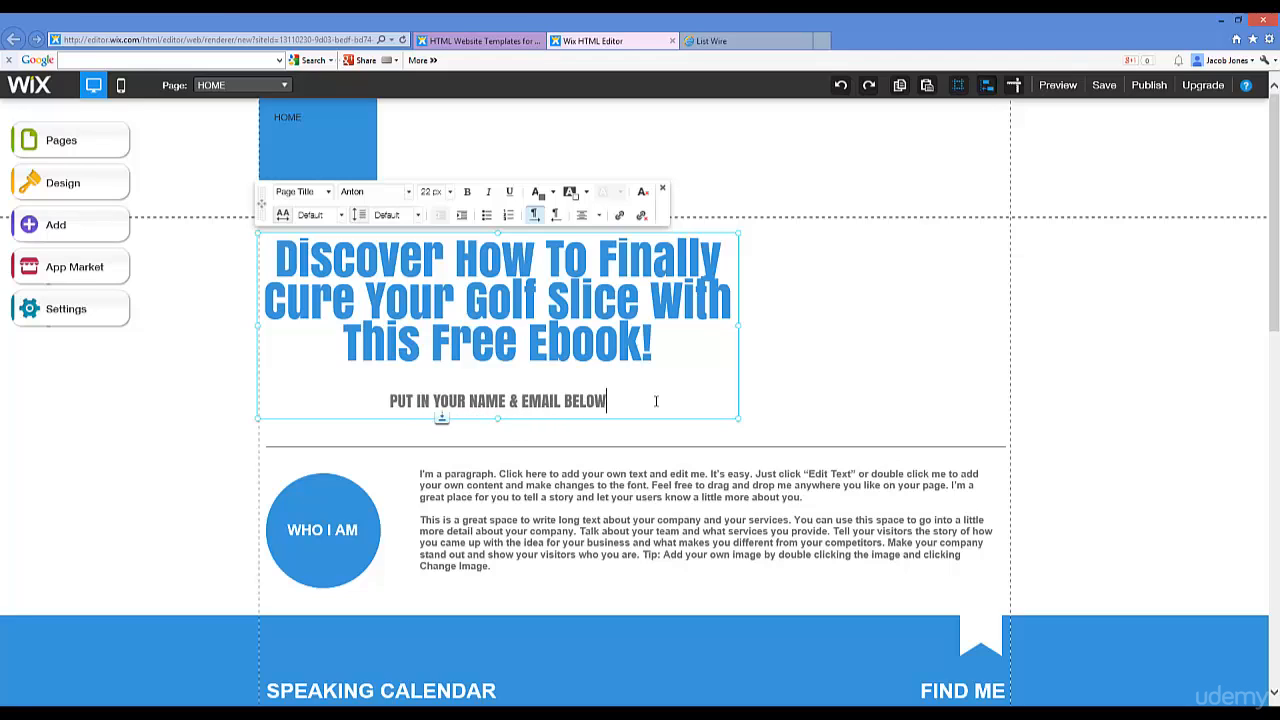
{"action": "type", "text": " FOR FREE ACCESS"}
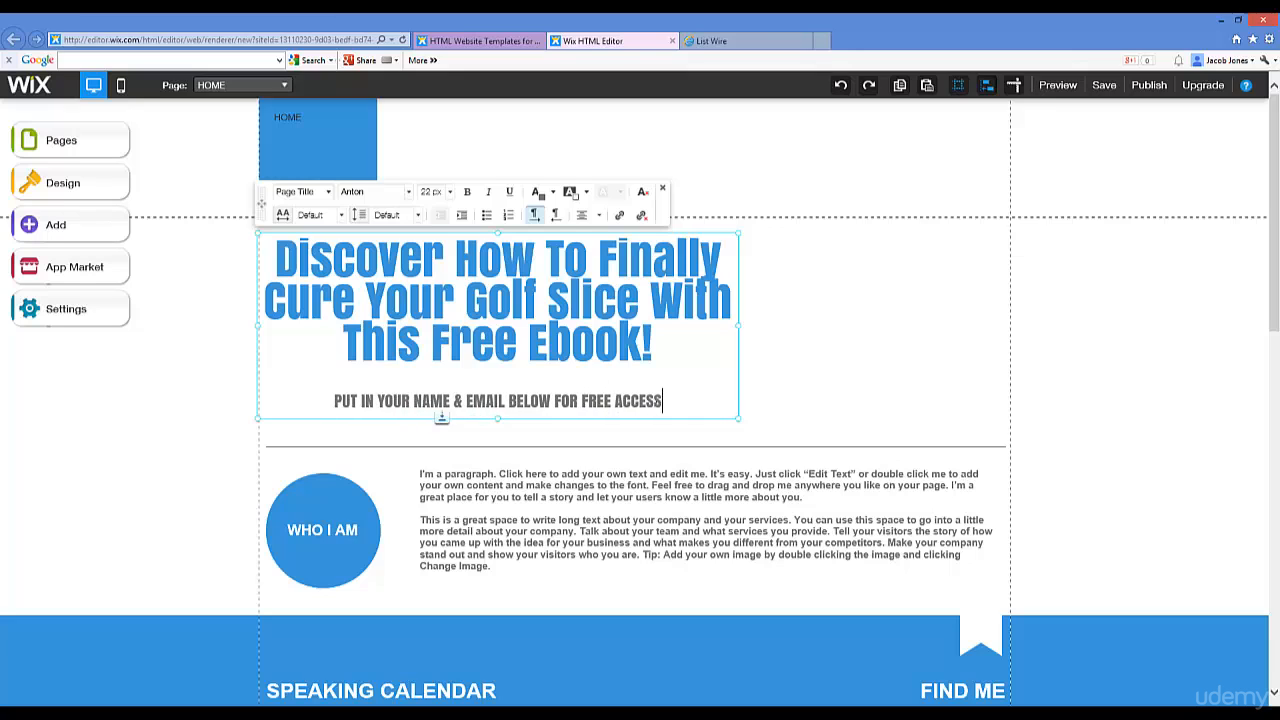
Step: Finish editing the subtitle and delete the WHO I AM circle
{"action": "left_click", "coordinate": [462, 488]}
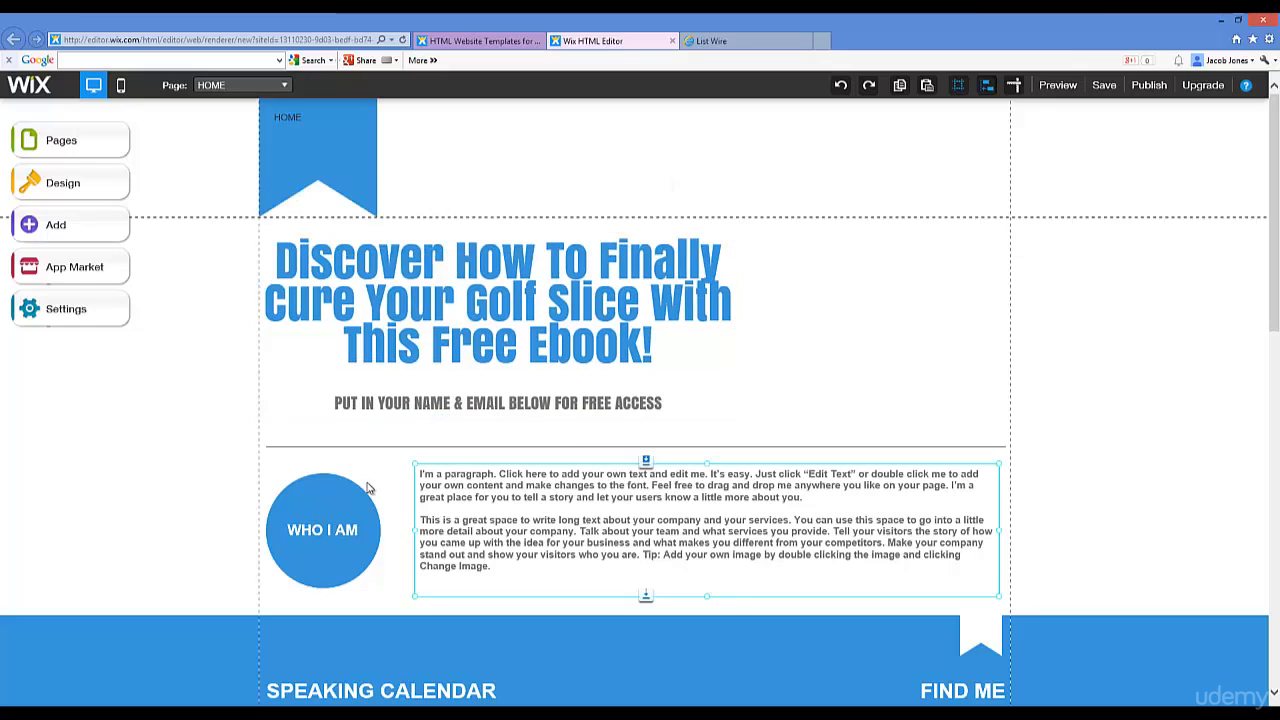
{"action": "left_click", "coordinate": [313, 491]}
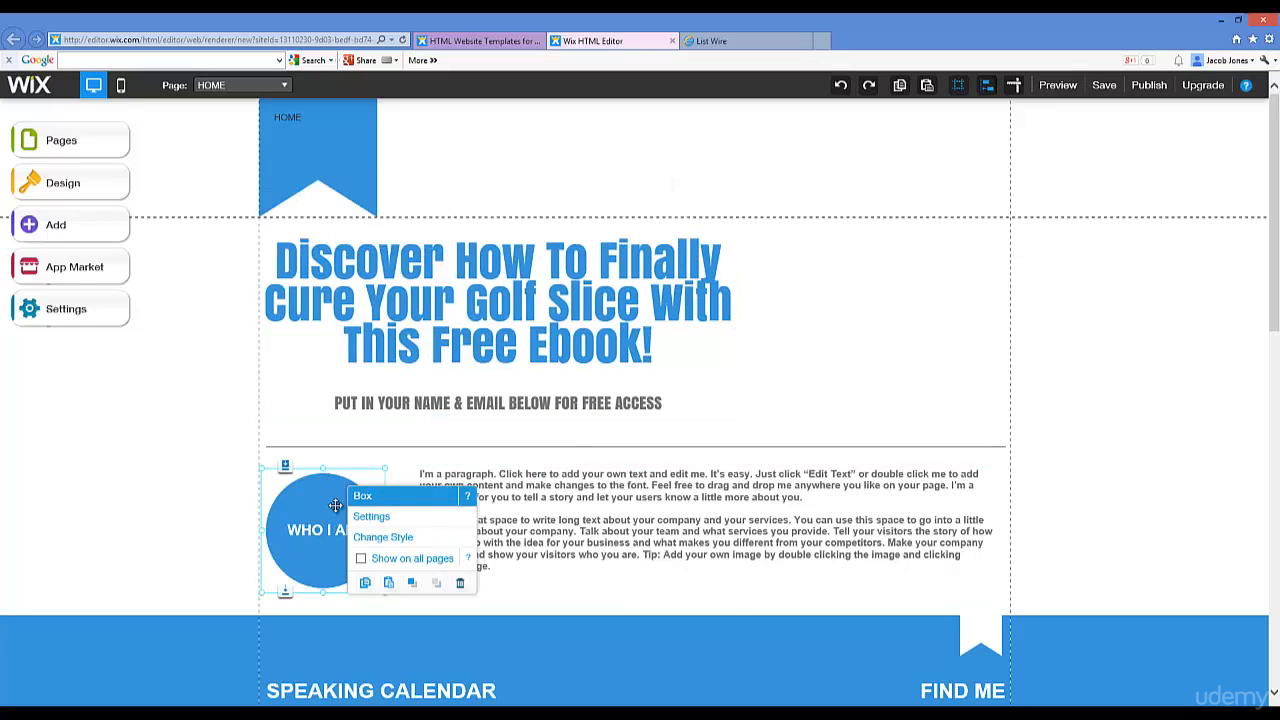
{"action": "left_click", "coordinate": [460, 584]}
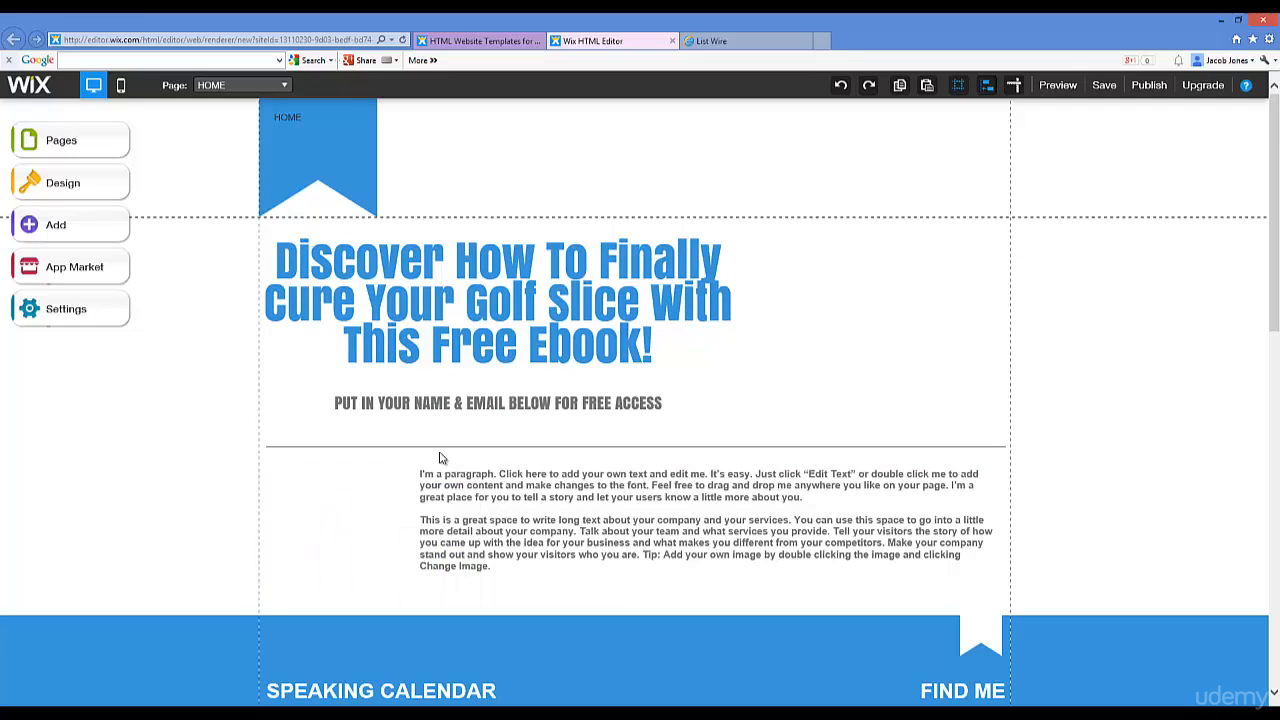
Step: Delete the blue ribbon box behind HOME and the HOME menu
{"action": "left_click", "coordinate": [328, 114]}
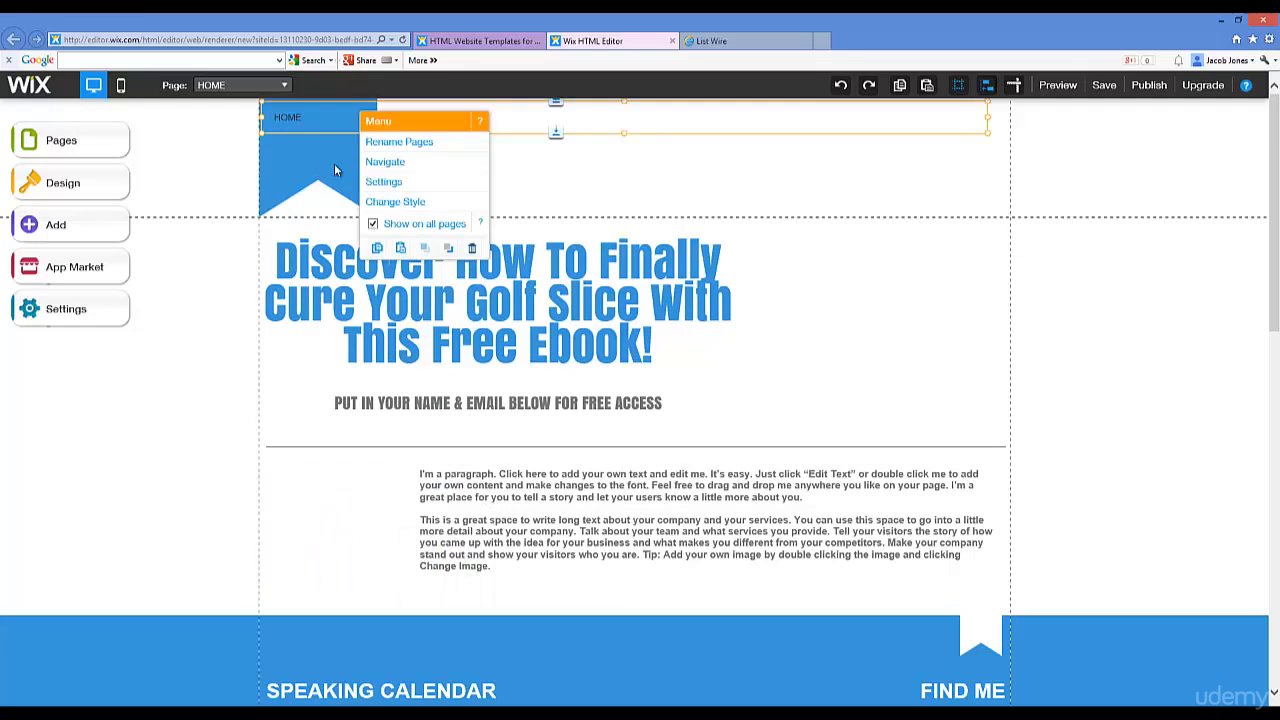
{"action": "left_click", "coordinate": [279, 171]}
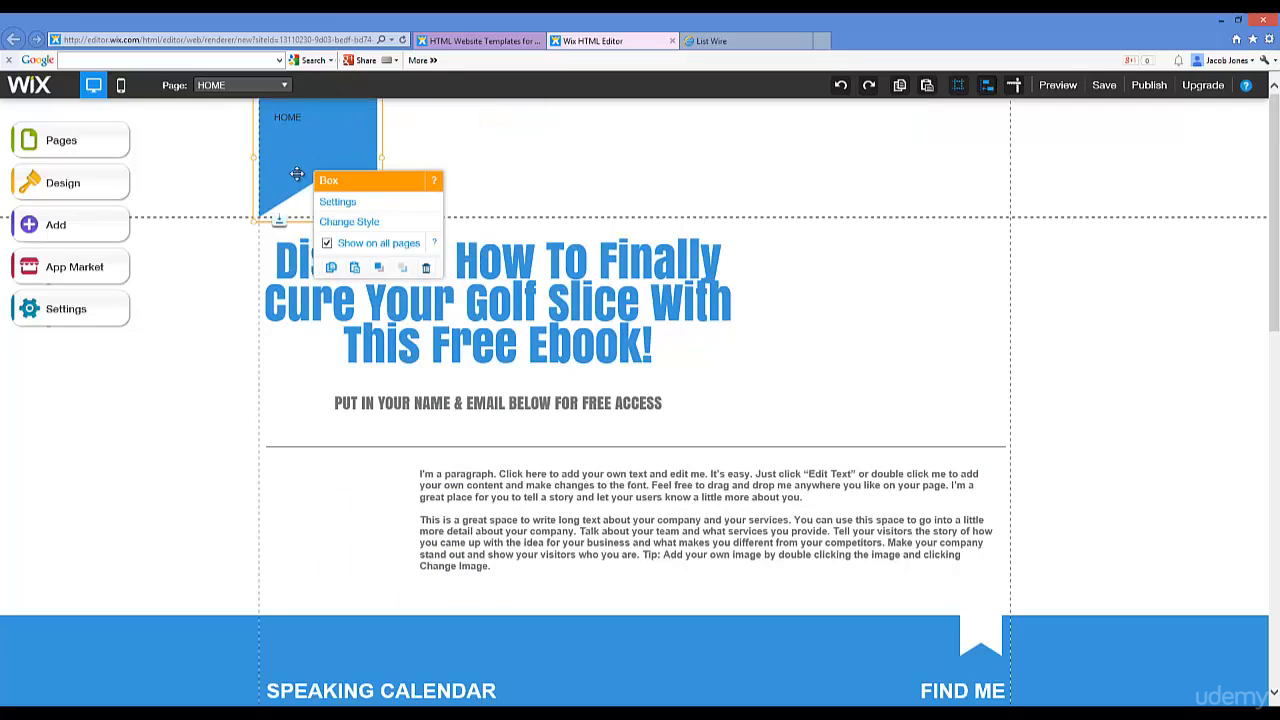
{"action": "left_click", "coordinate": [426, 271]}
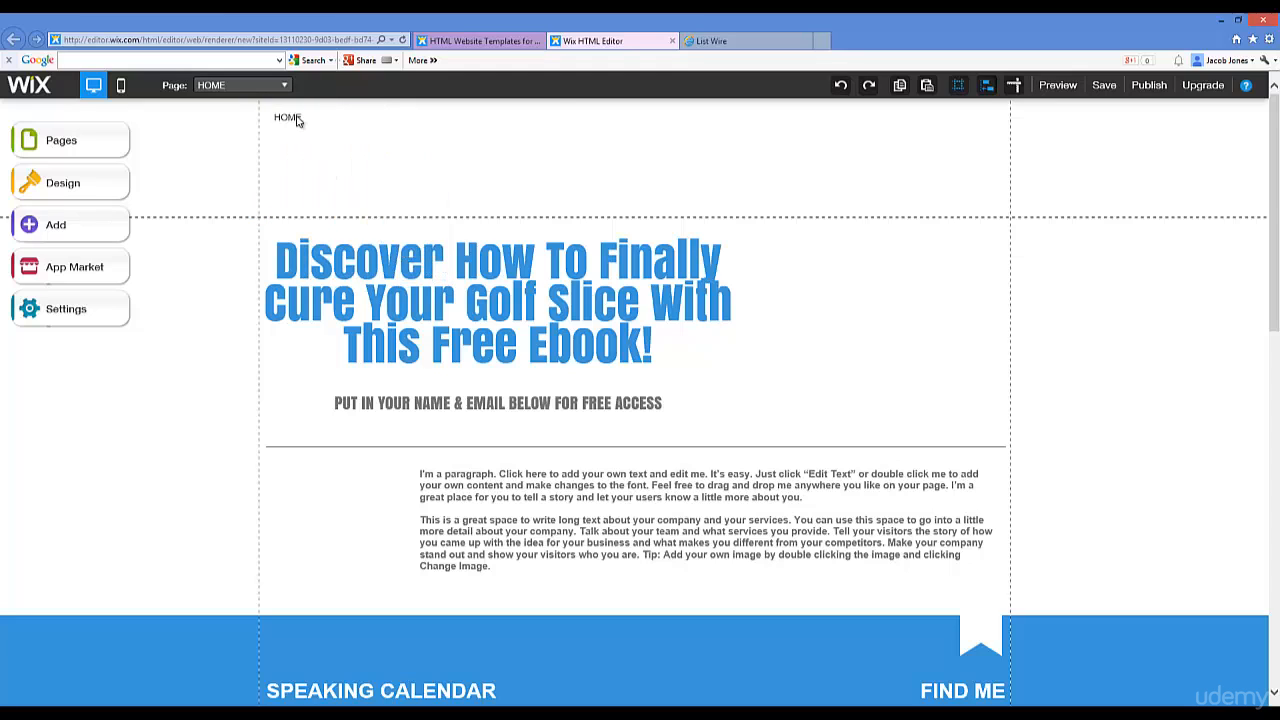
{"action": "left_click", "coordinate": [294, 115]}
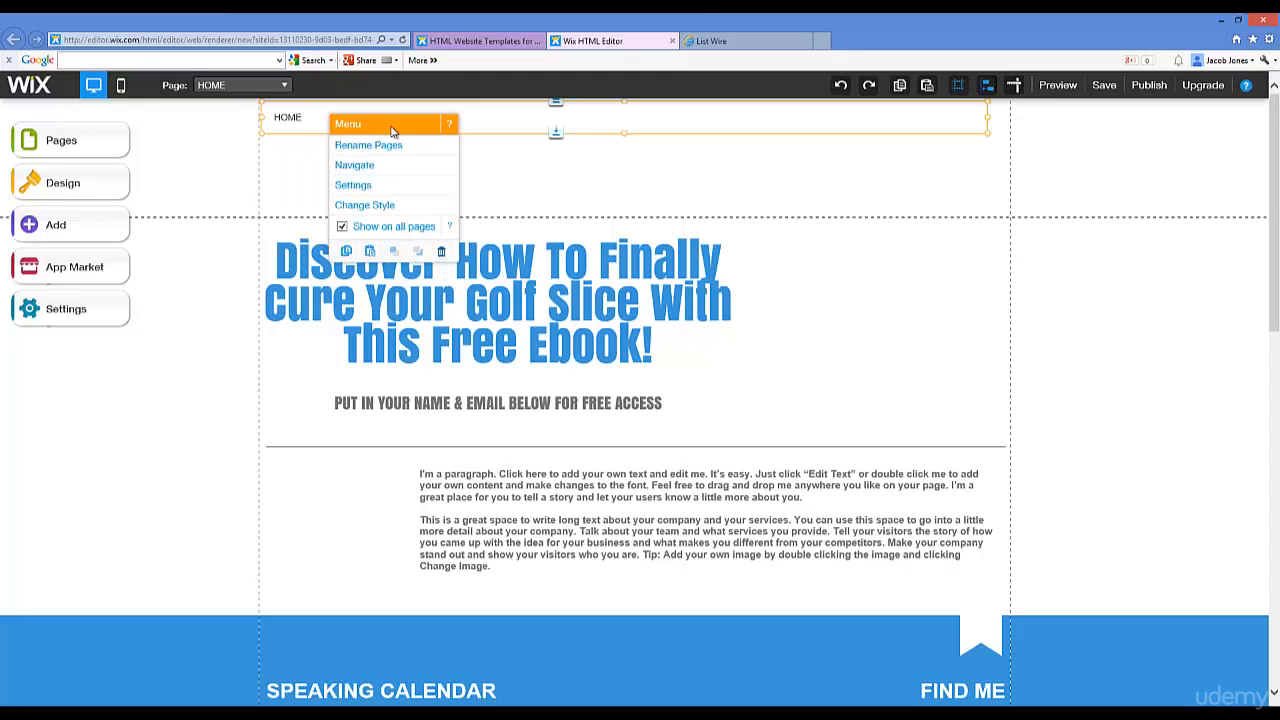
{"action": "left_click", "coordinate": [441, 252]}
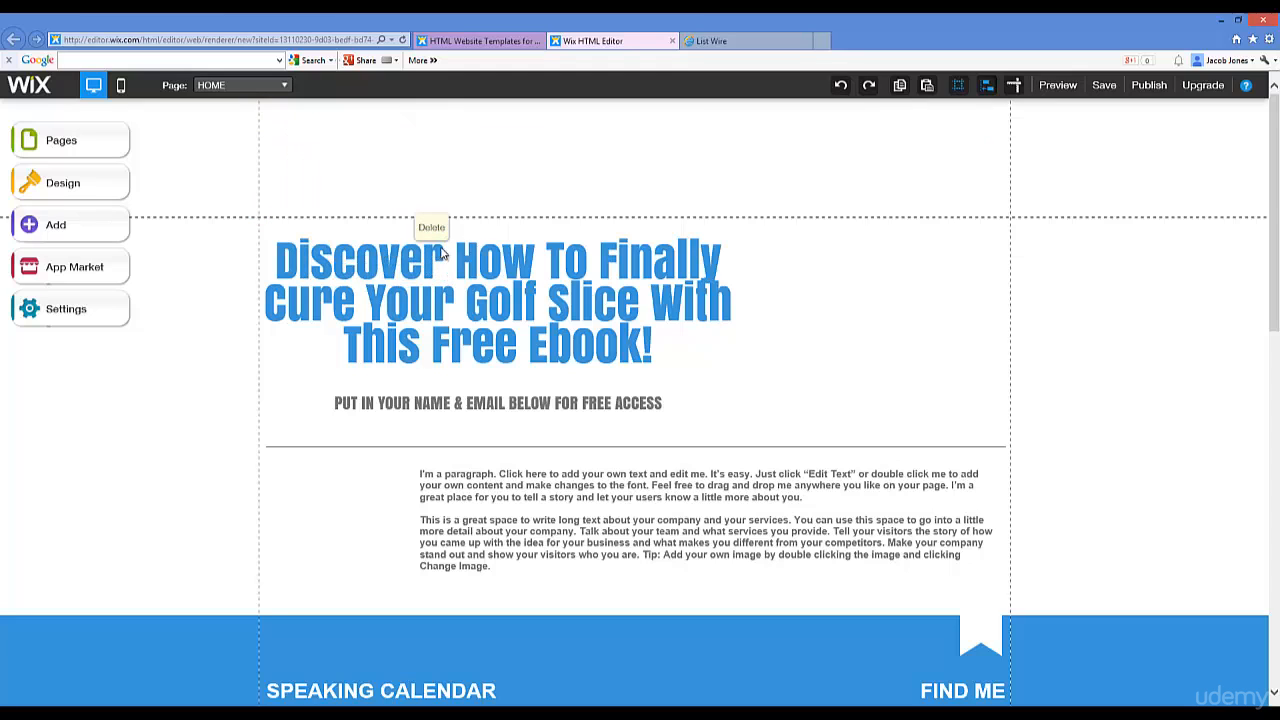
Step: Select the top page section and then its placeholder paragraph text
{"action": "left_click", "coordinate": [300, 188]}
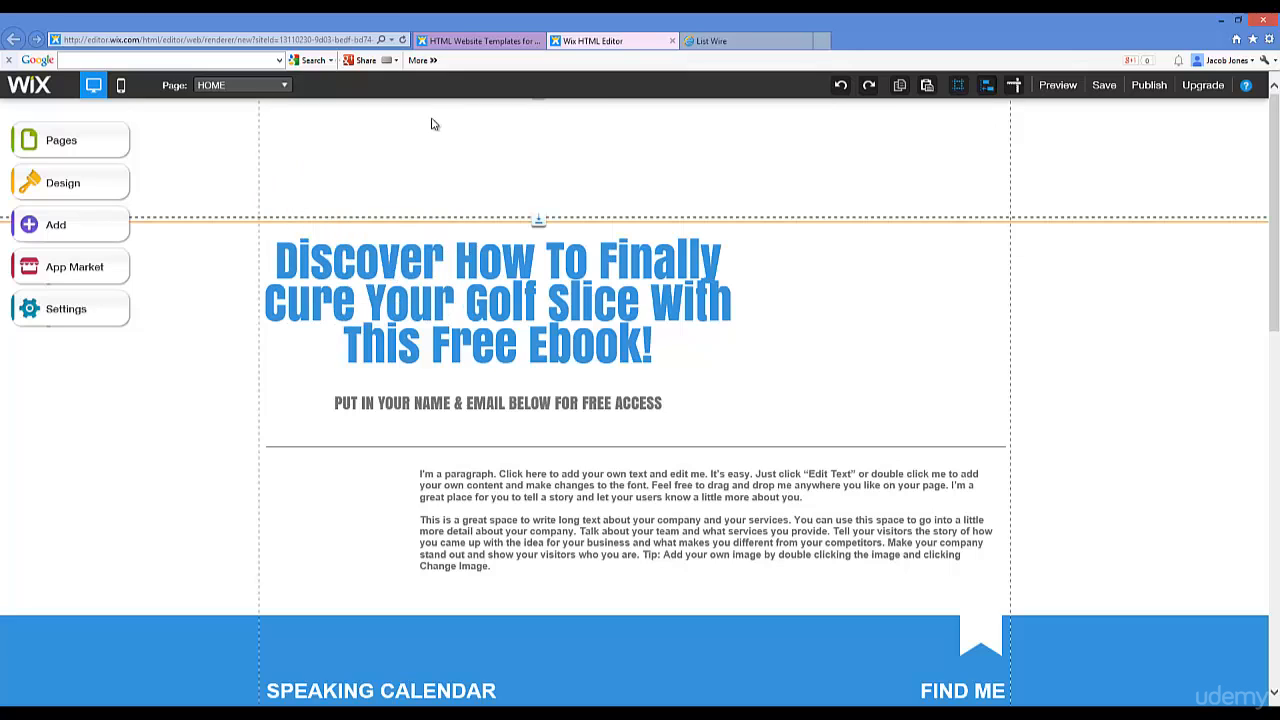
{"action": "left_click", "coordinate": [312, 125]}
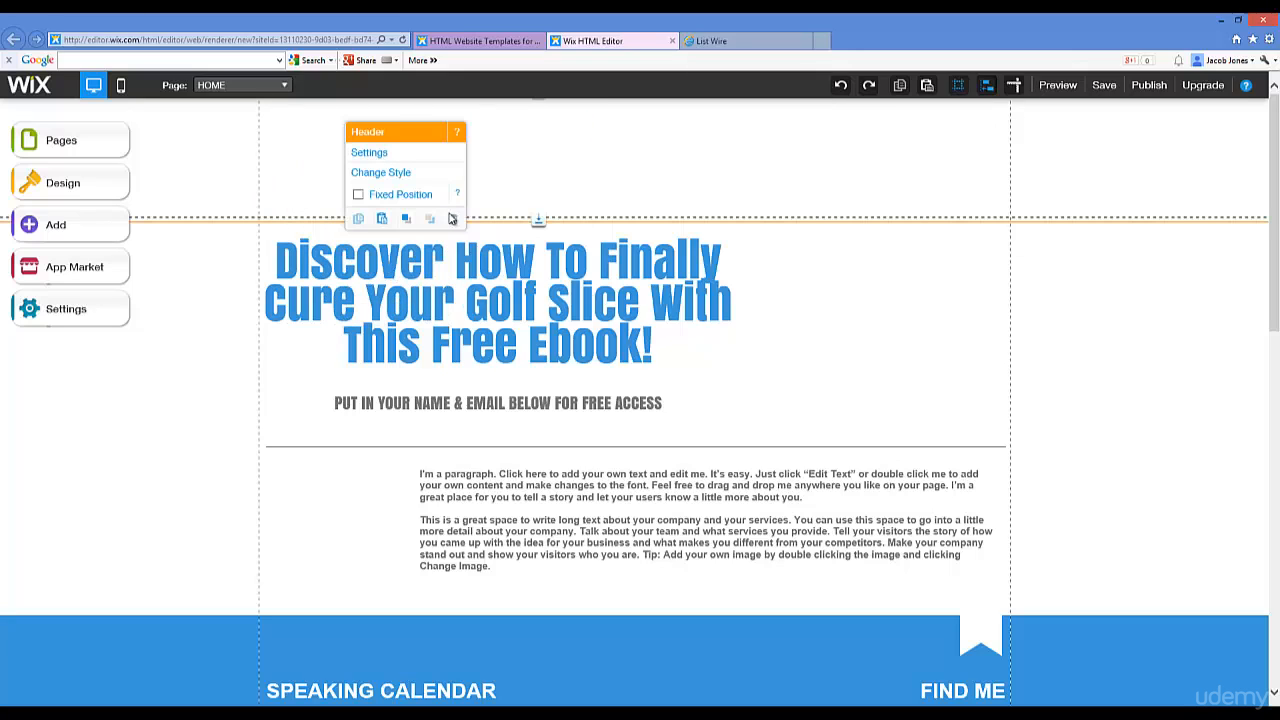
{"action": "left_click", "coordinate": [526, 172]}
{"action": "left_click", "coordinate": [750, 290]}
{"action": "left_click", "coordinate": [757, 335]}
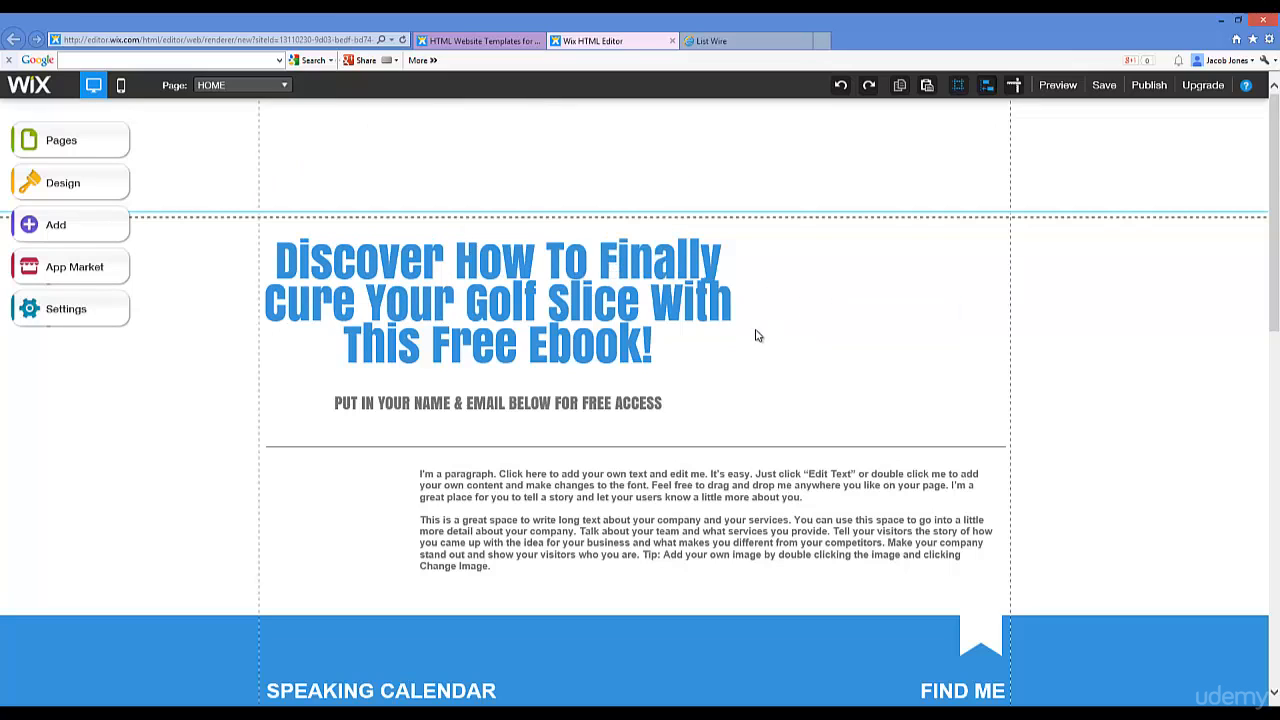
{"action": "left_click", "coordinate": [541, 473]}
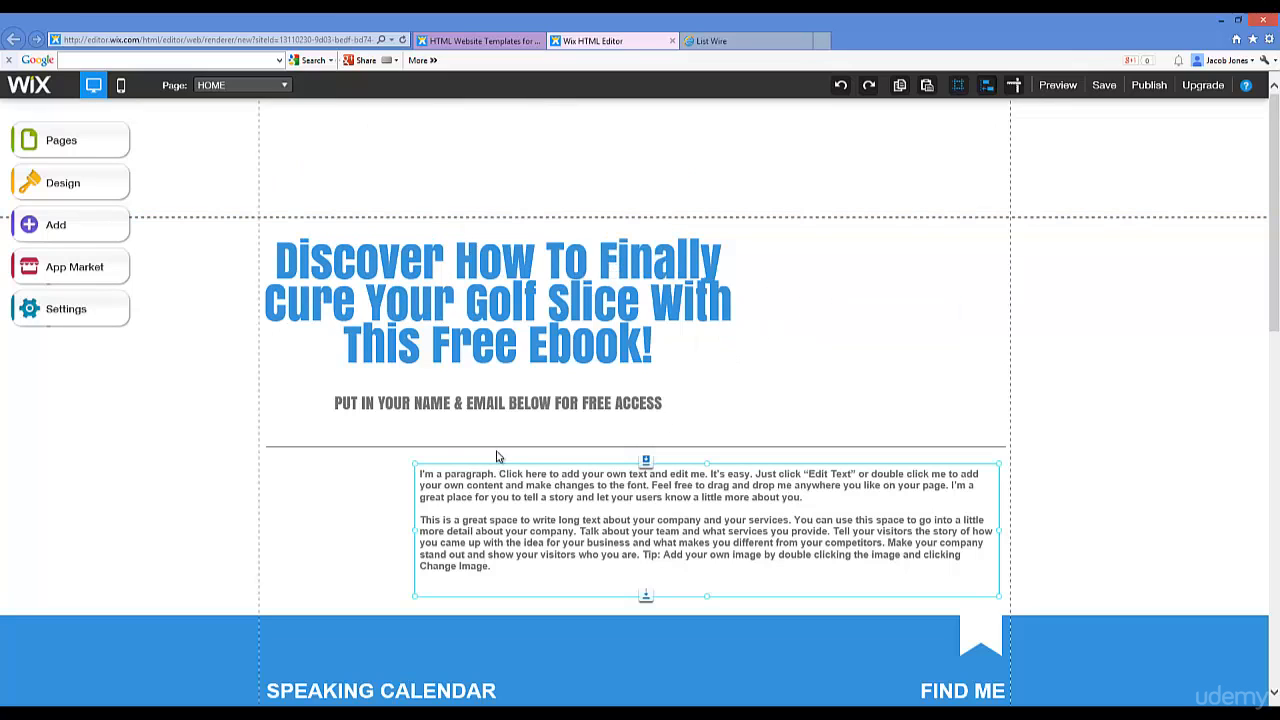
Step: Delete the placeholder paragraph and the horizontal divider line
{"action": "left_click", "coordinate": [609, 470]}
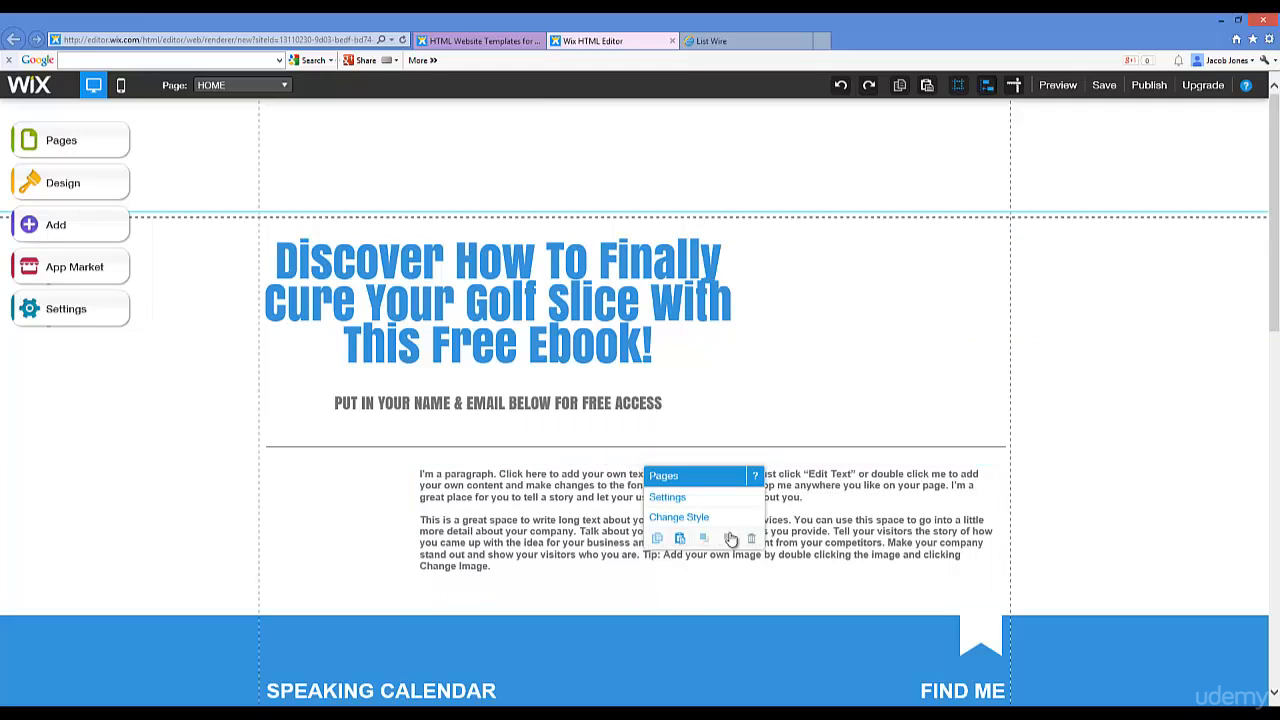
{"action": "left_click", "coordinate": [518, 480]}
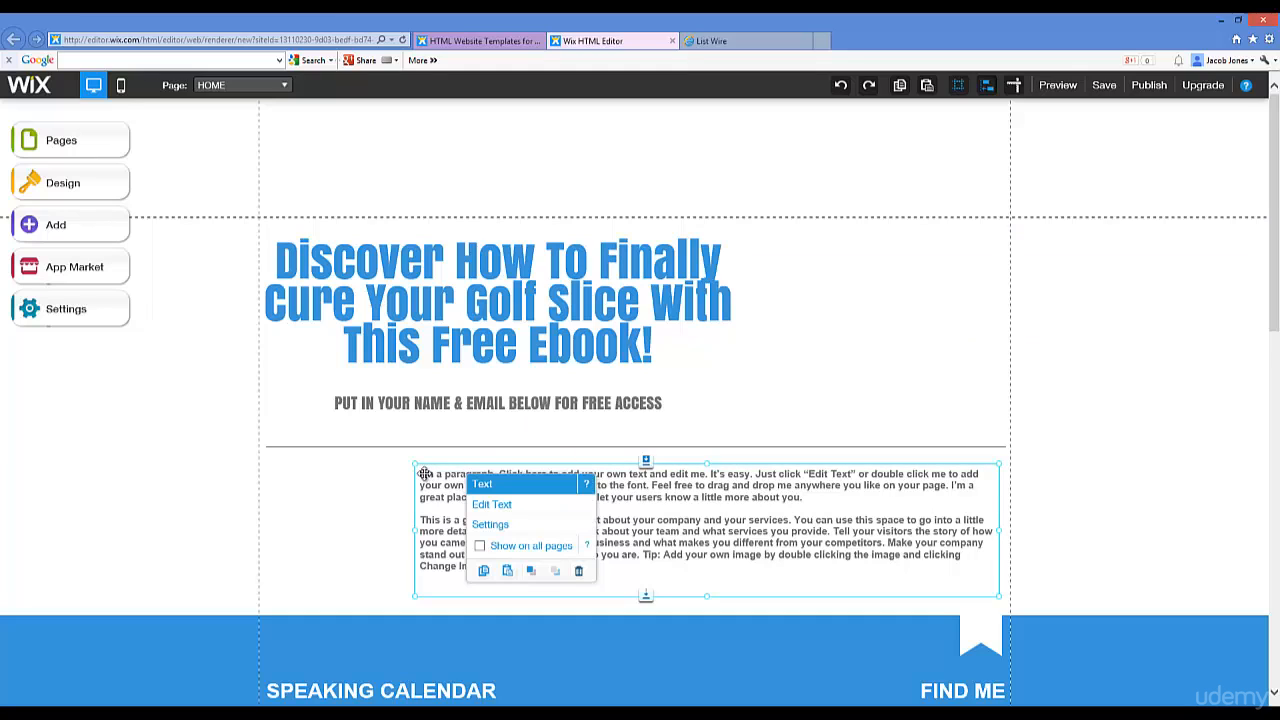
{"action": "left_click", "coordinate": [581, 573]}
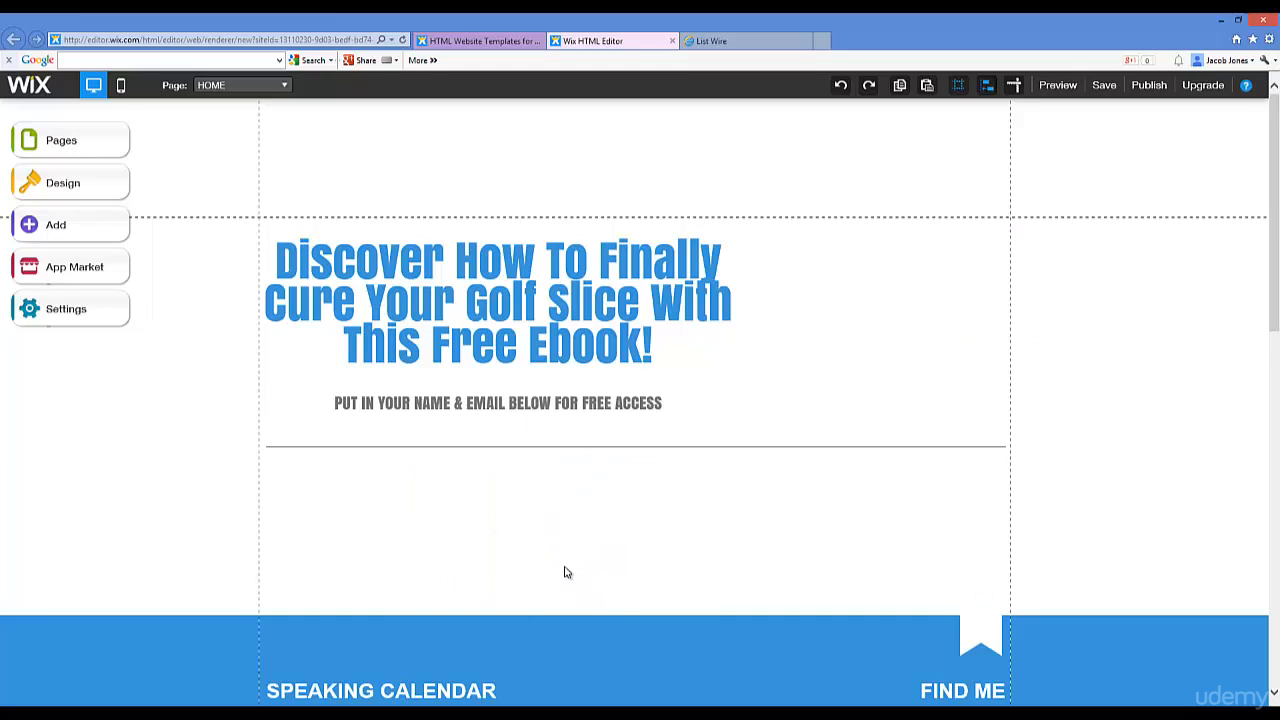
{"action": "left_click", "coordinate": [404, 446]}
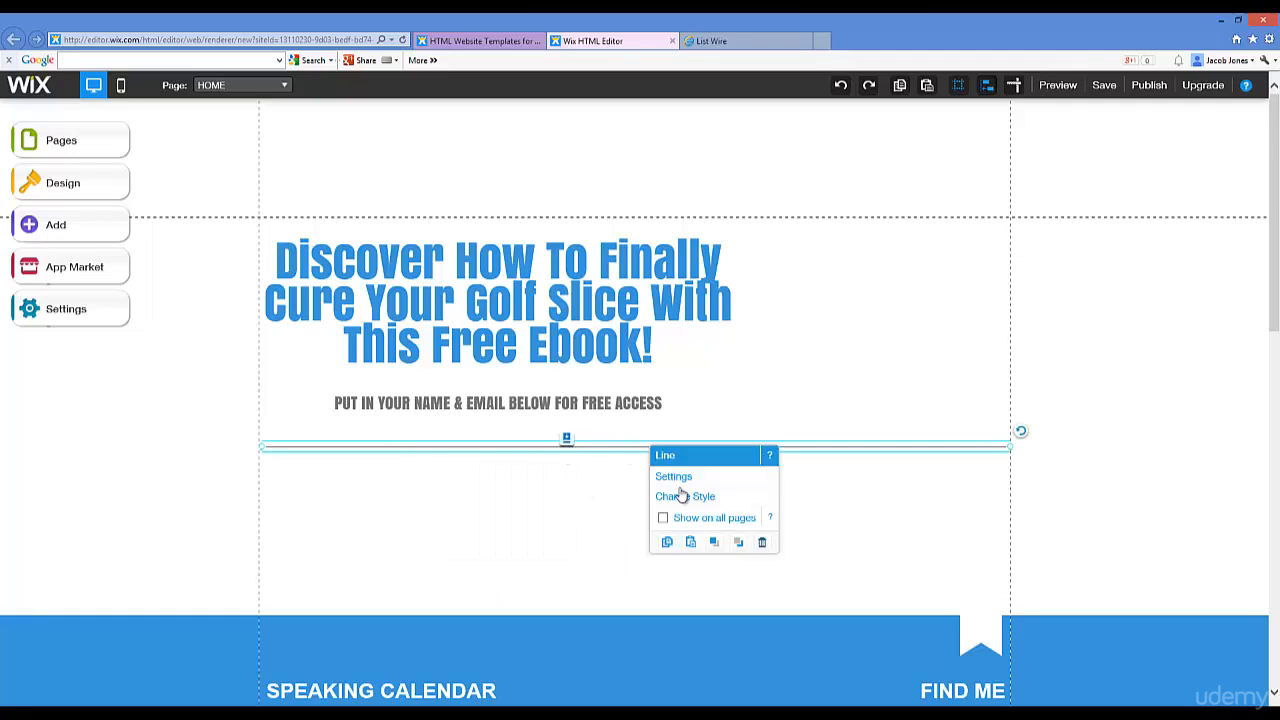
{"action": "left_click", "coordinate": [760, 543]}
Step: Delete the SPEAKING CALENDAR title, the Product: Dos & Don'ts event text and the 11 JUN date
{"action": "scroll", "coordinate": [656, 496], "scroll_direction": "down", "scroll_amount": 4}
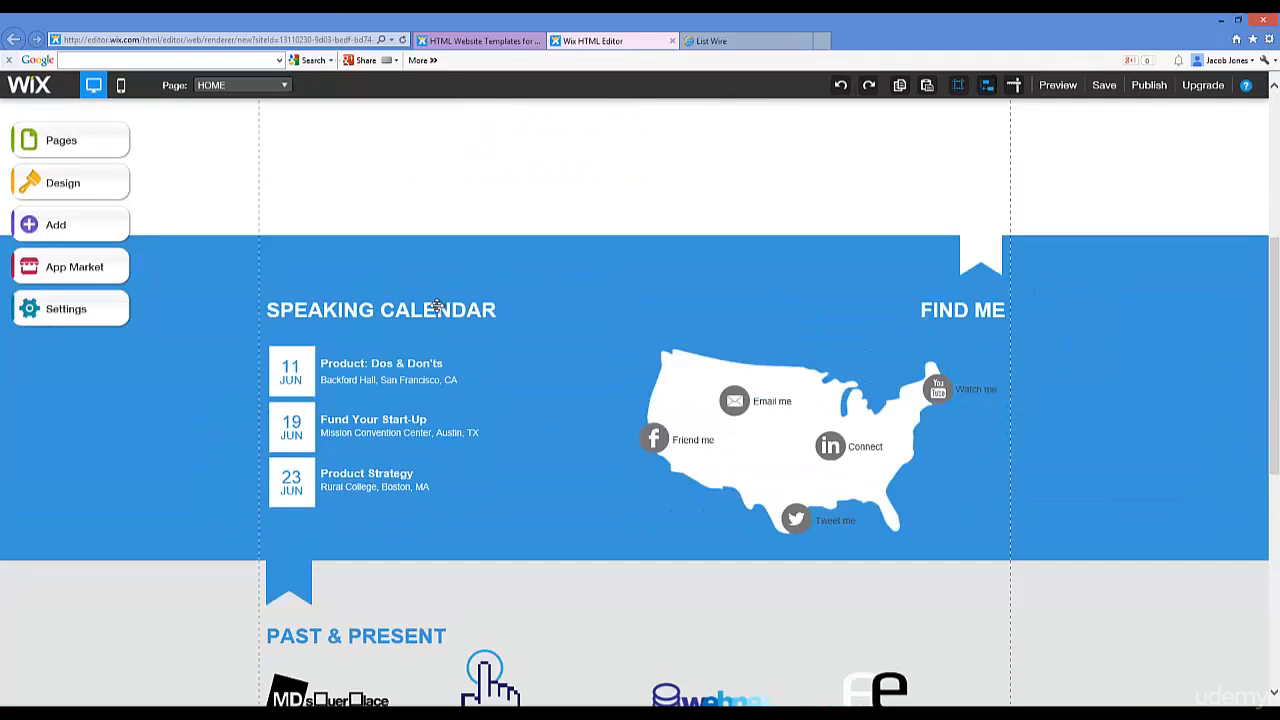
{"action": "left_click", "coordinate": [437, 305]}
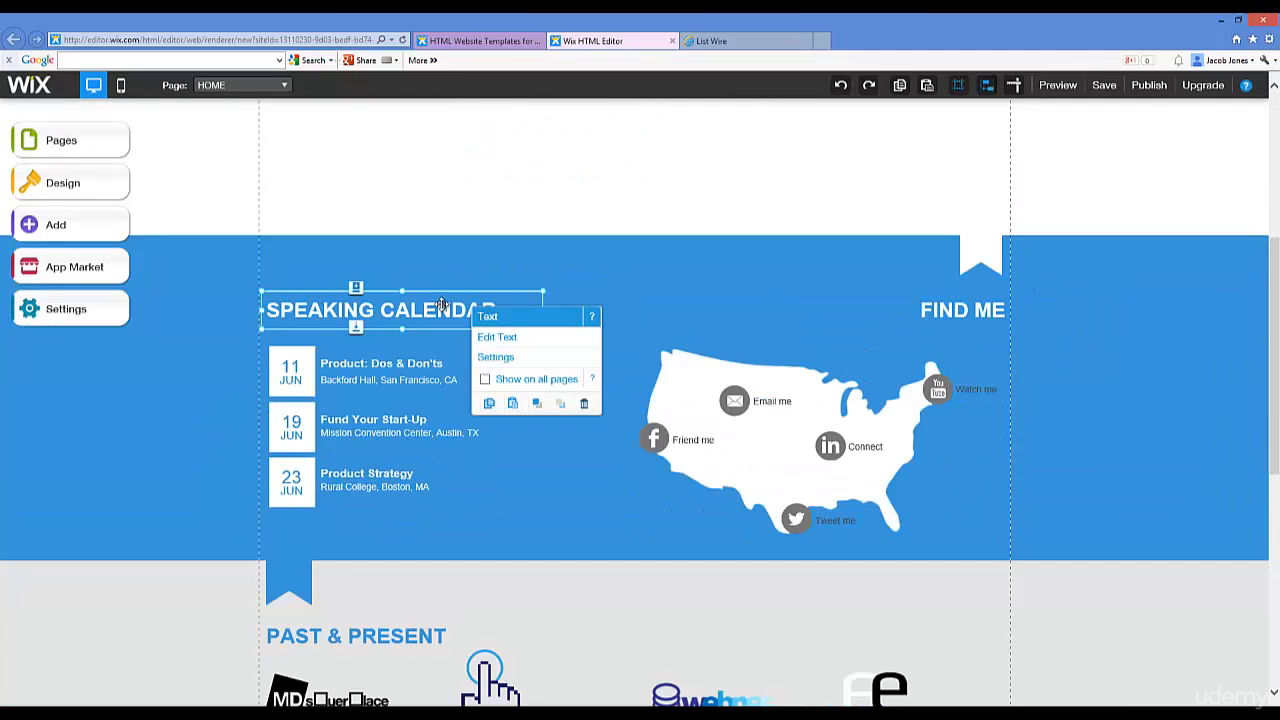
{"action": "left_click", "coordinate": [584, 403]}
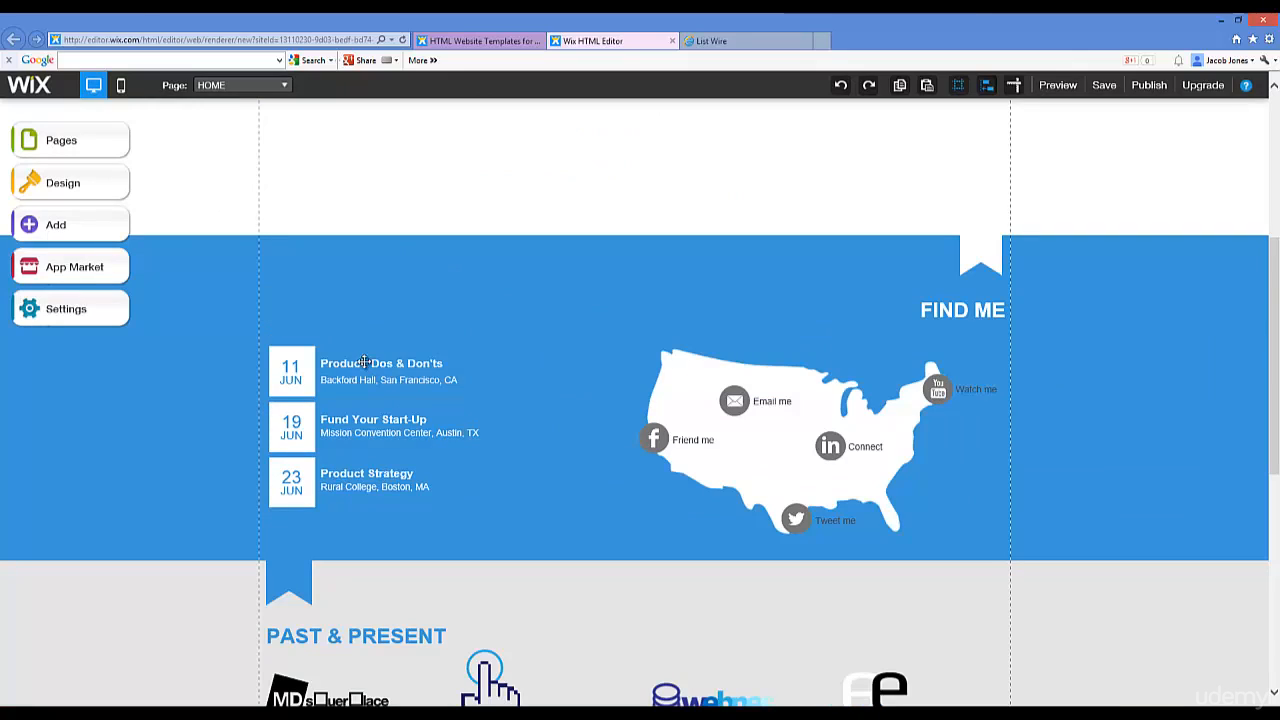
{"action": "left_click", "coordinate": [363, 364]}
{"action": "left_click", "coordinate": [509, 459]}
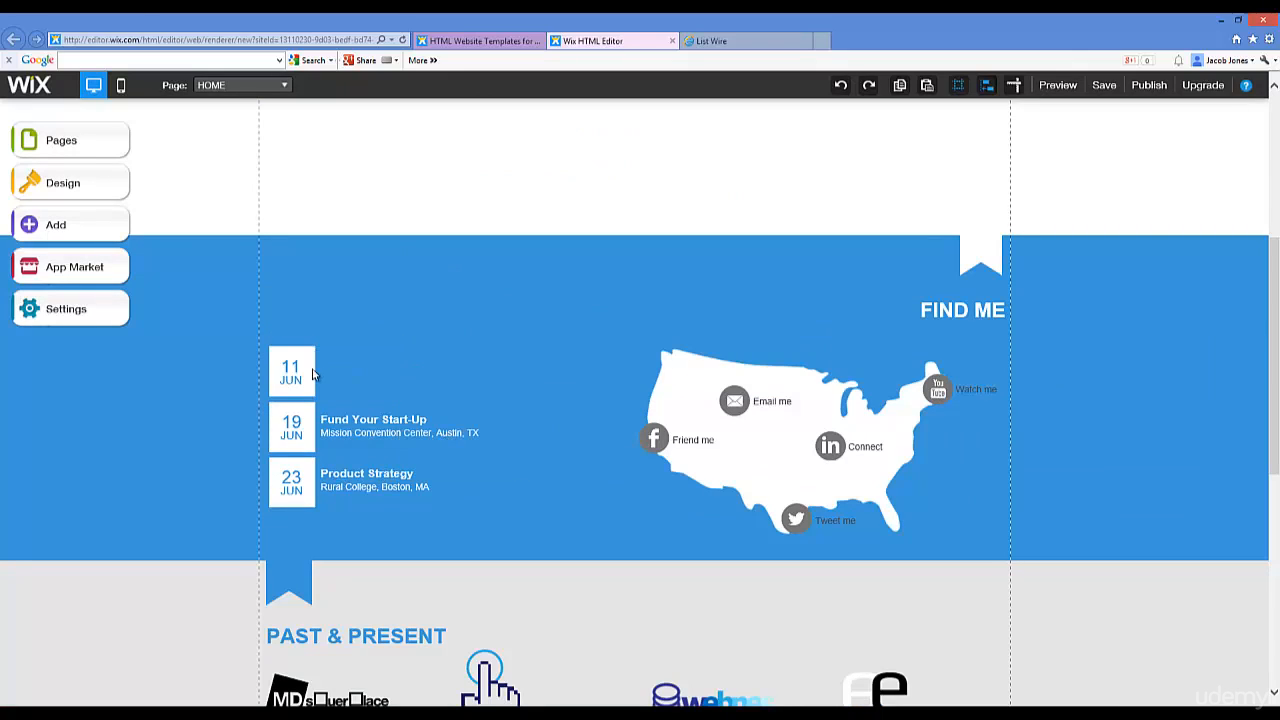
{"action": "left_click", "coordinate": [285, 370]}
{"action": "left_click", "coordinate": [429, 467]}
Step: Delete the 19 JUN date, the empty date boxes and the blue calendar and map strip
{"action": "left_click", "coordinate": [286, 423]}
{"action": "left_click", "coordinate": [429, 518]}
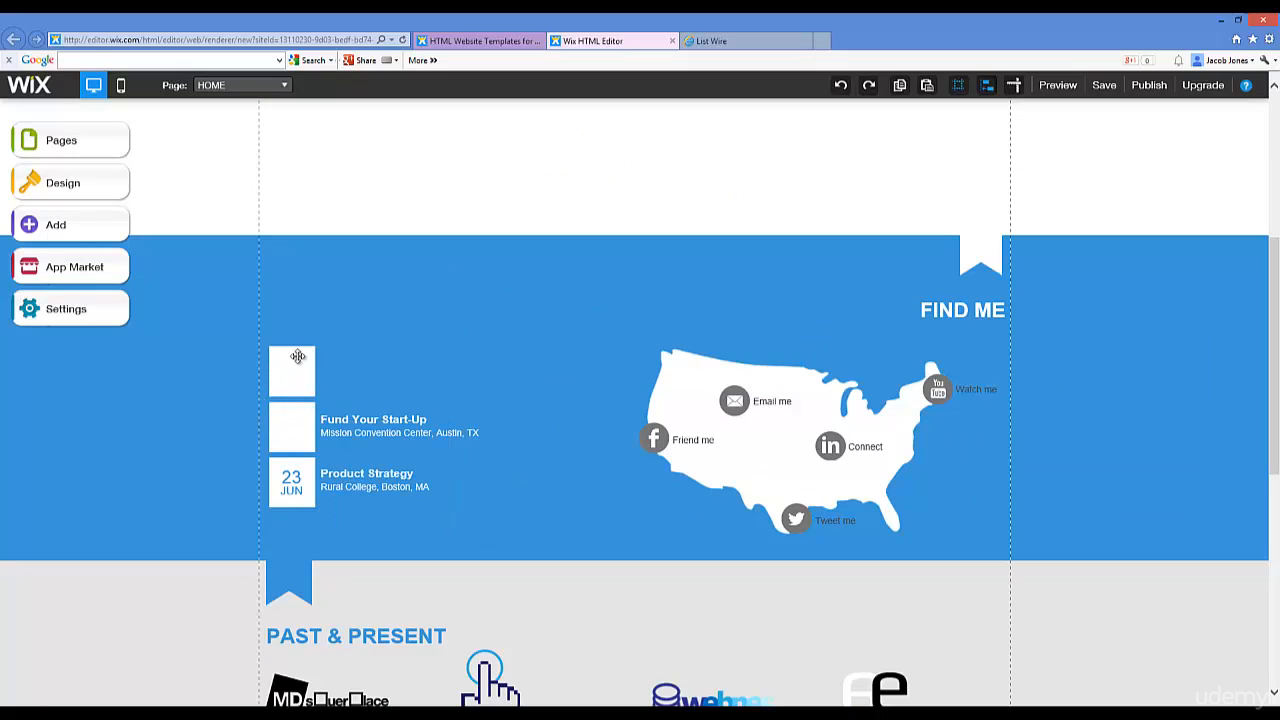
{"action": "left_click", "coordinate": [298, 358]}
{"action": "left_click", "coordinate": [445, 455]}
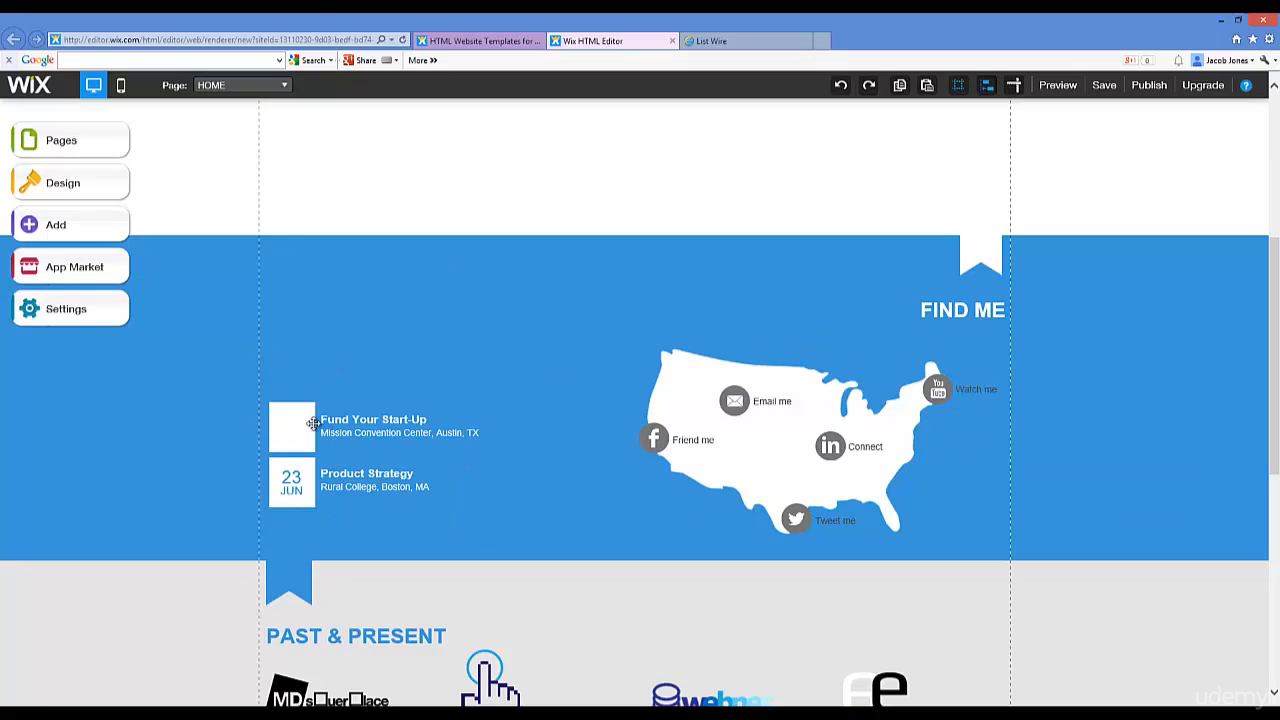
{"action": "left_click", "coordinate": [309, 425]}
{"action": "left_click", "coordinate": [460, 521]}
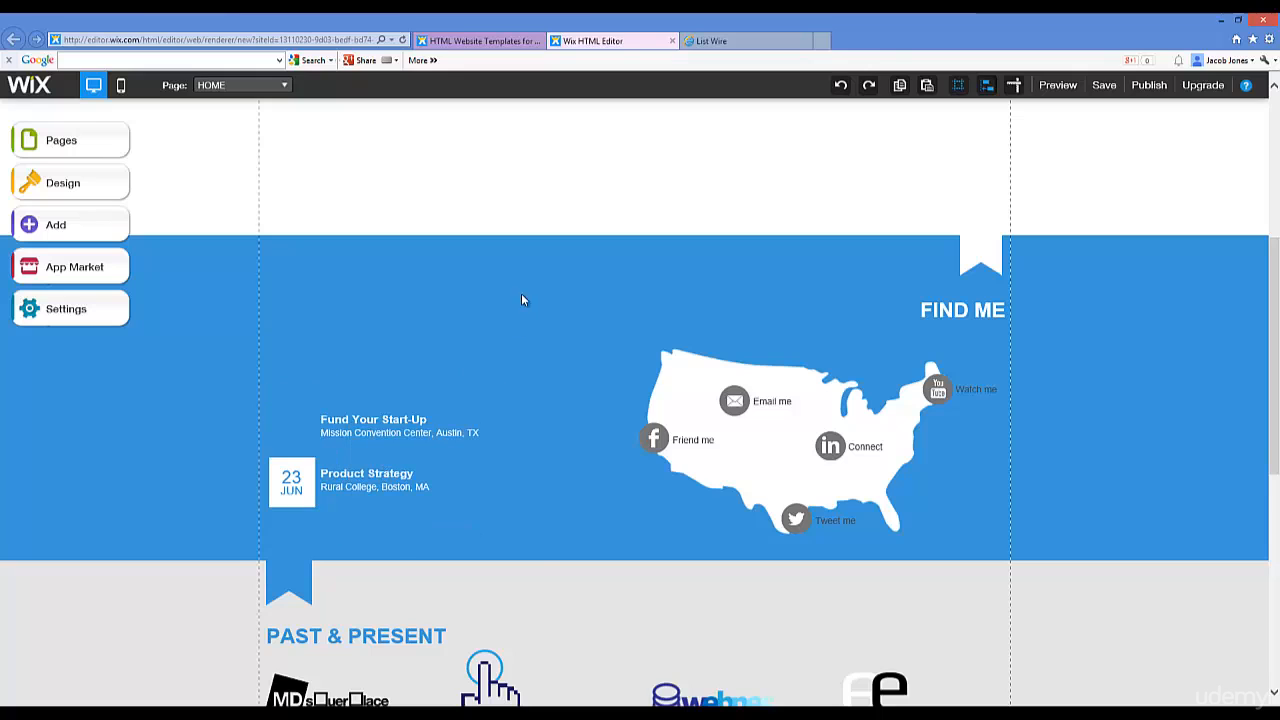
{"action": "left_click", "coordinate": [520, 266]}
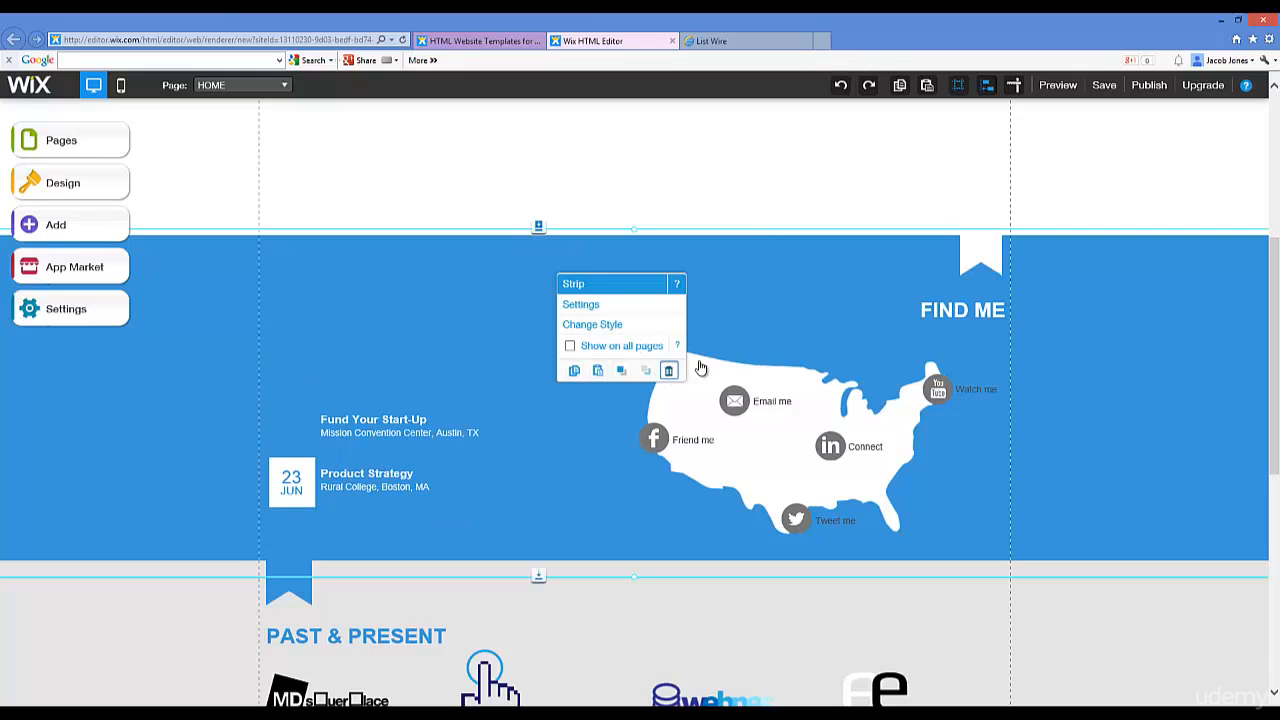
{"action": "left_click", "coordinate": [668, 371]}
Step: Delete the grey Past & Present strip
{"action": "scroll", "coordinate": [480, 438], "scroll_direction": "down", "scroll_amount": 2}
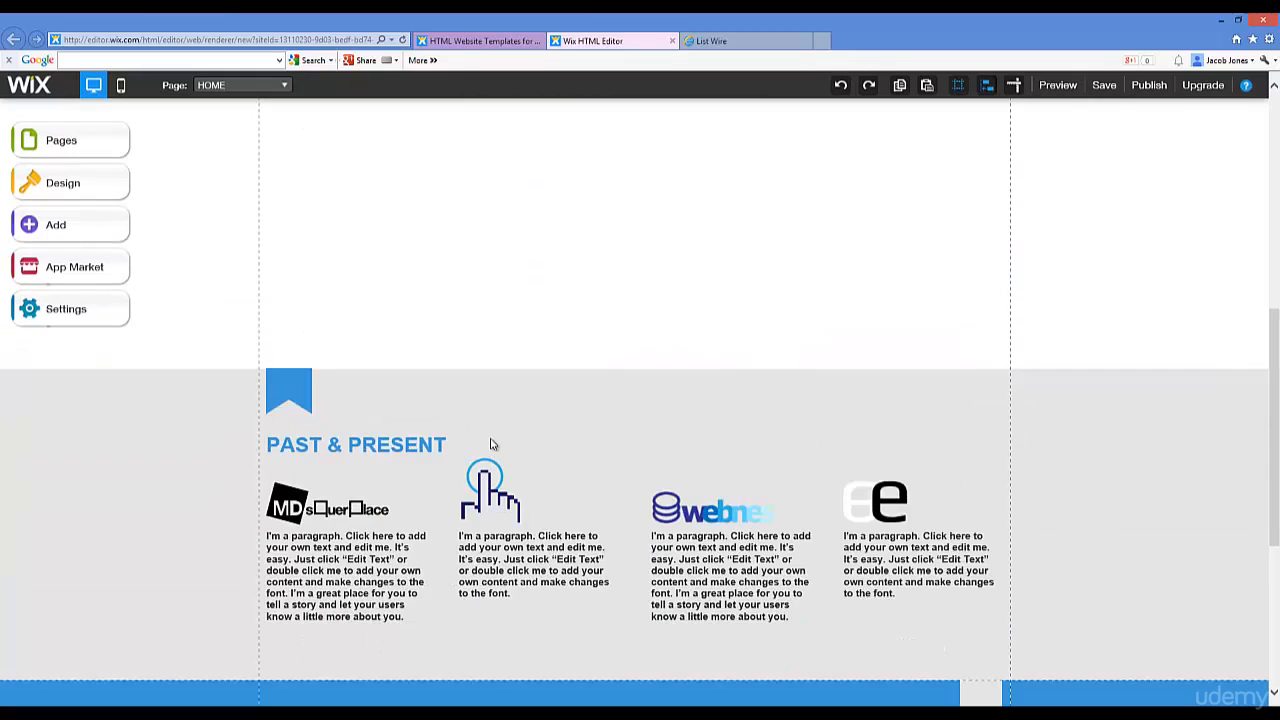
{"action": "left_click", "coordinate": [499, 397]}
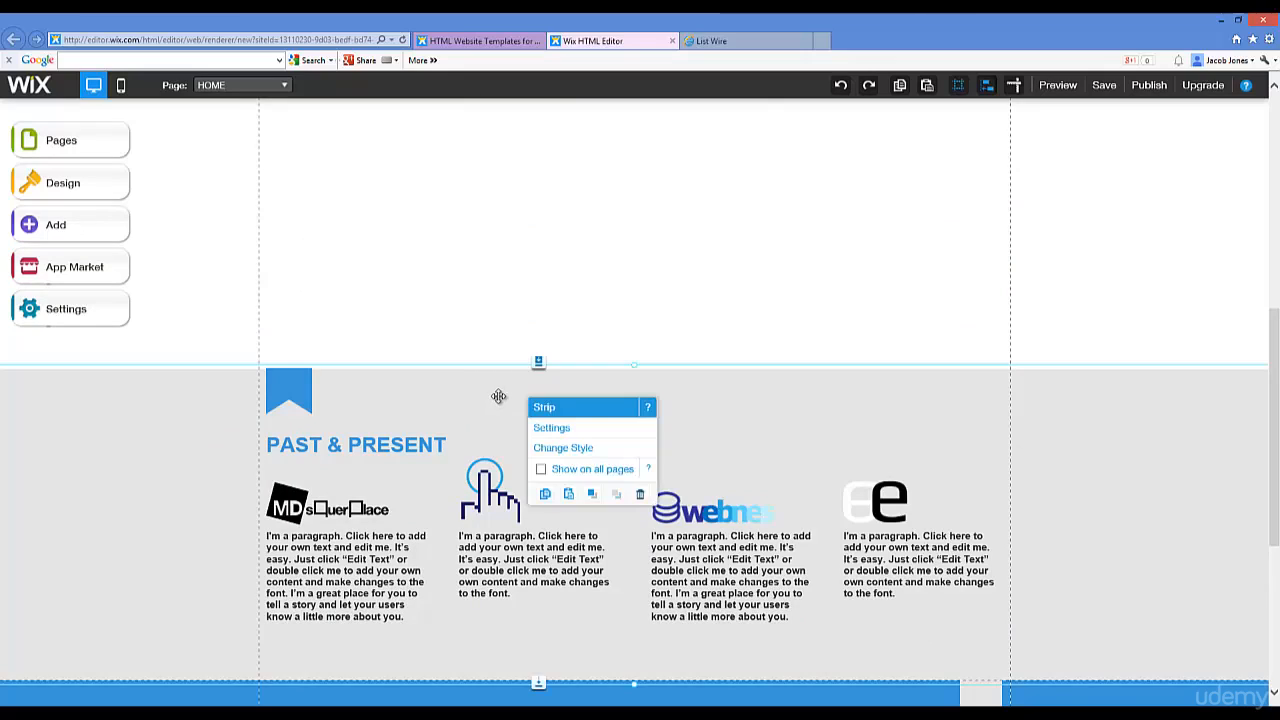
{"action": "left_click", "coordinate": [640, 494]}
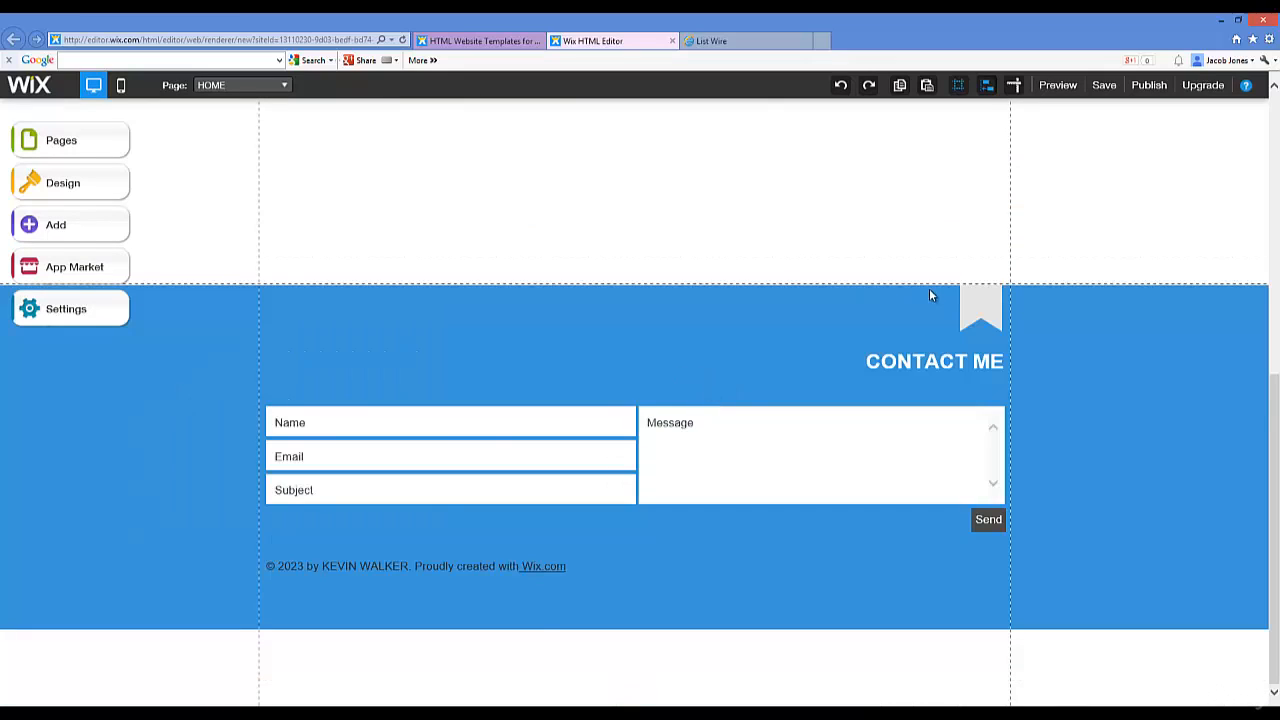
Step: Delete the footer's contact form, ribbon marker and CONTACT ME heading
{"action": "left_click", "coordinate": [380, 530]}
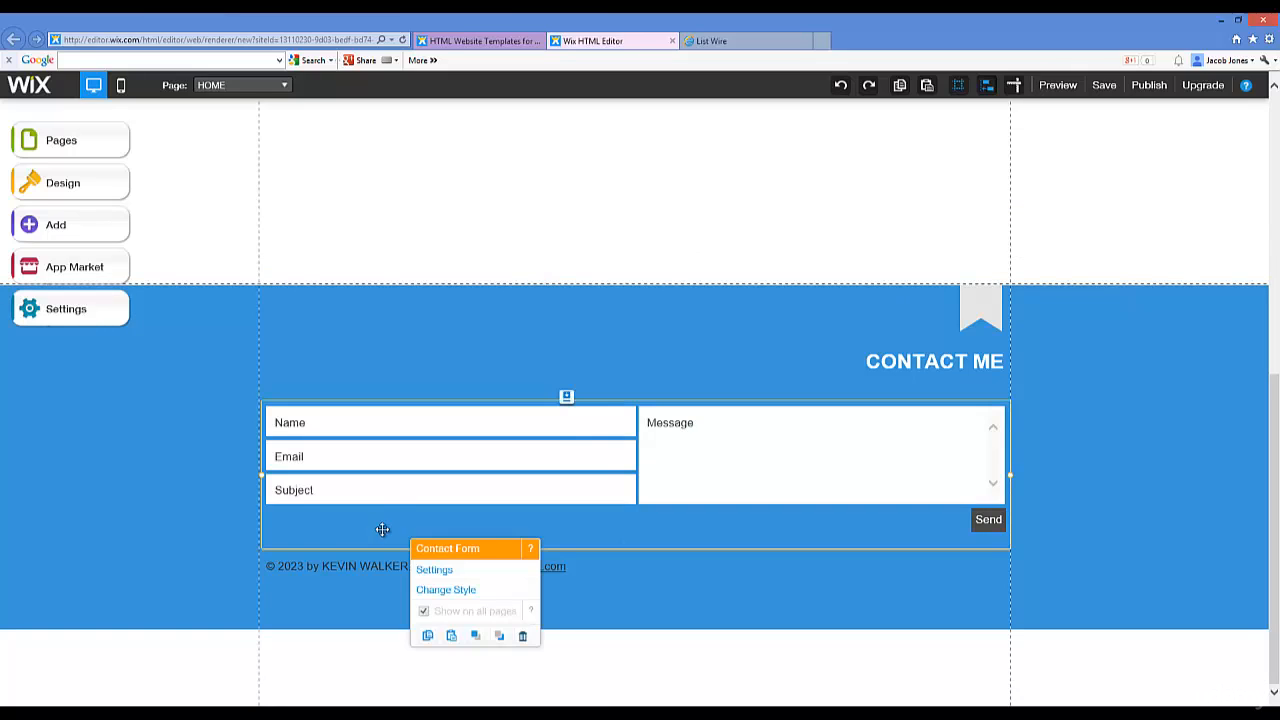
{"action": "left_click", "coordinate": [935, 408]}
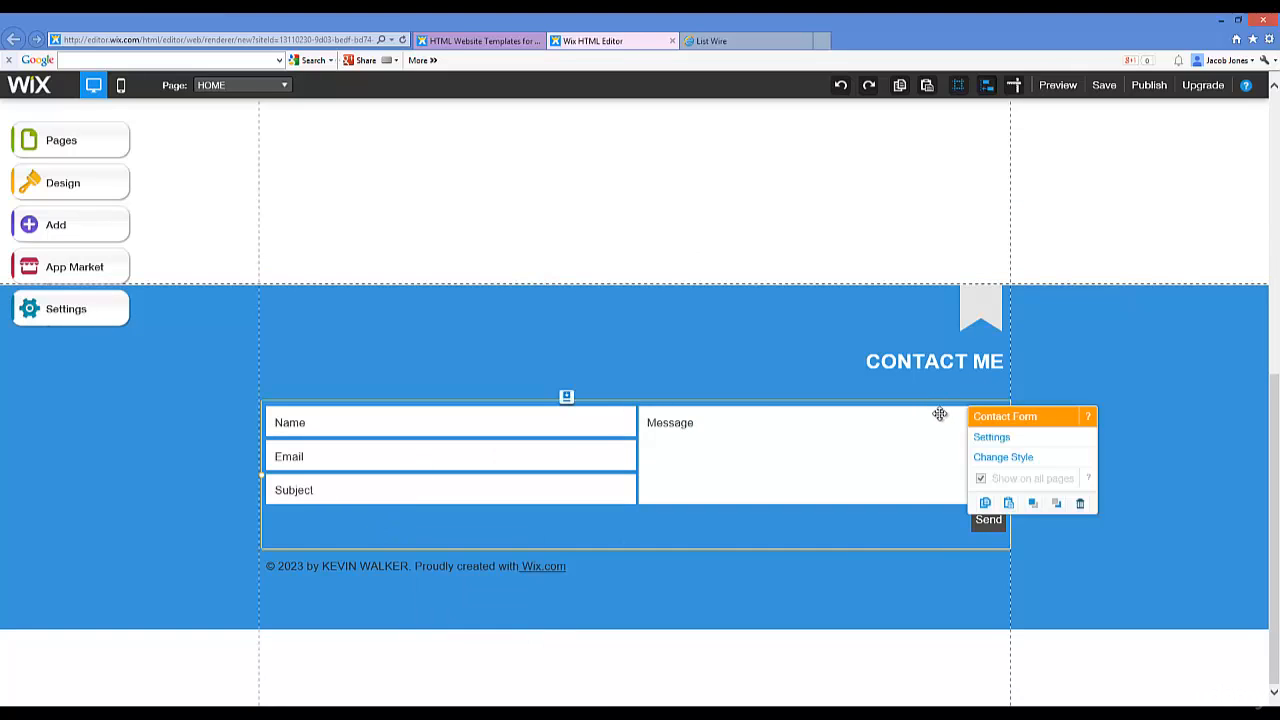
{"action": "left_click", "coordinate": [1080, 503]}
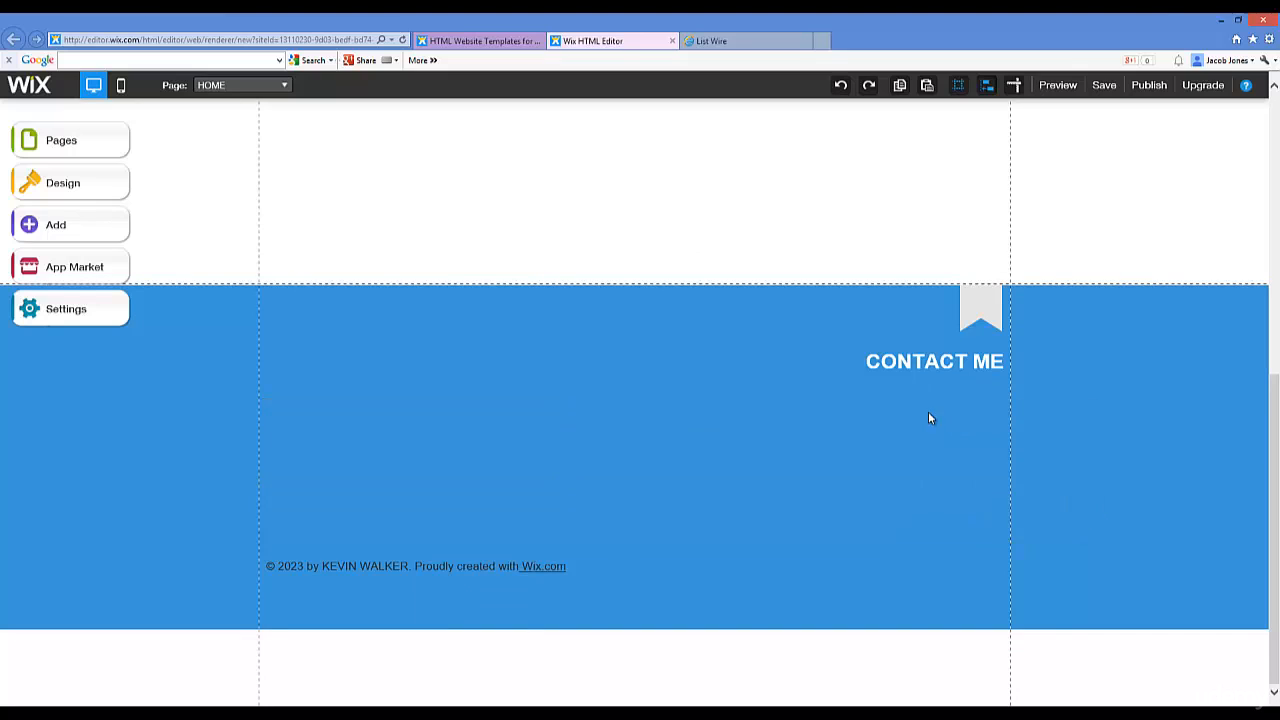
{"action": "left_click", "coordinate": [981, 300]}
{"action": "left_click", "coordinate": [1128, 394]}
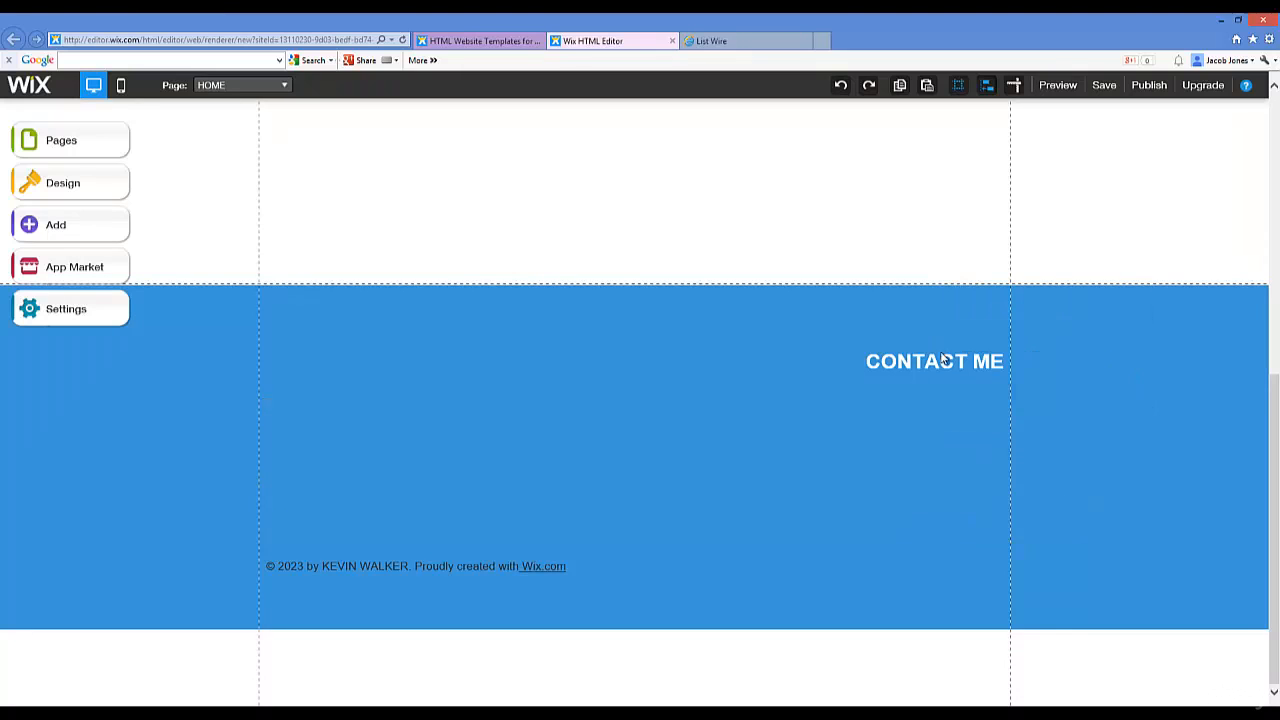
{"action": "left_click", "coordinate": [942, 358]}
{"action": "left_click", "coordinate": [1085, 449]}
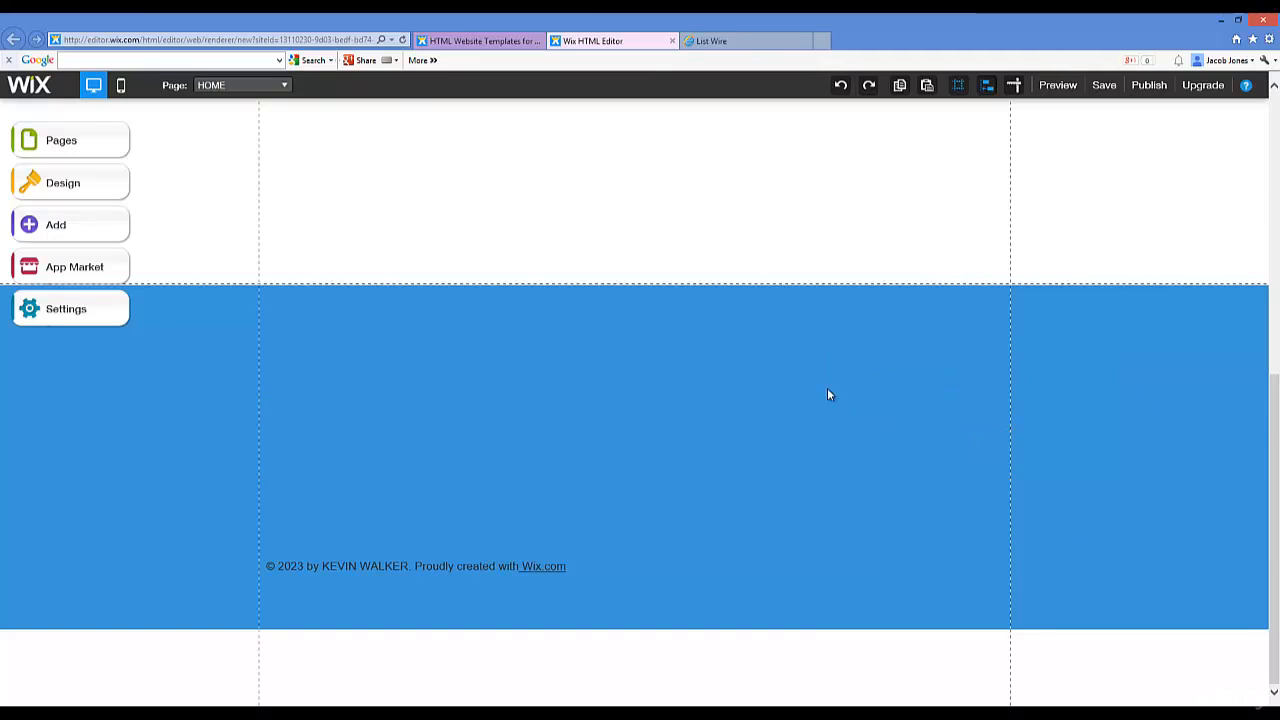
Step: Widen the golf-slice headline text box across the page so it fits on two lines
{"action": "left_click", "coordinate": [519, 303]}
{"action": "left_click", "coordinate": [445, 328]}
{"action": "scroll", "coordinate": [473, 333], "scroll_direction": "up", "scroll_amount": 4}
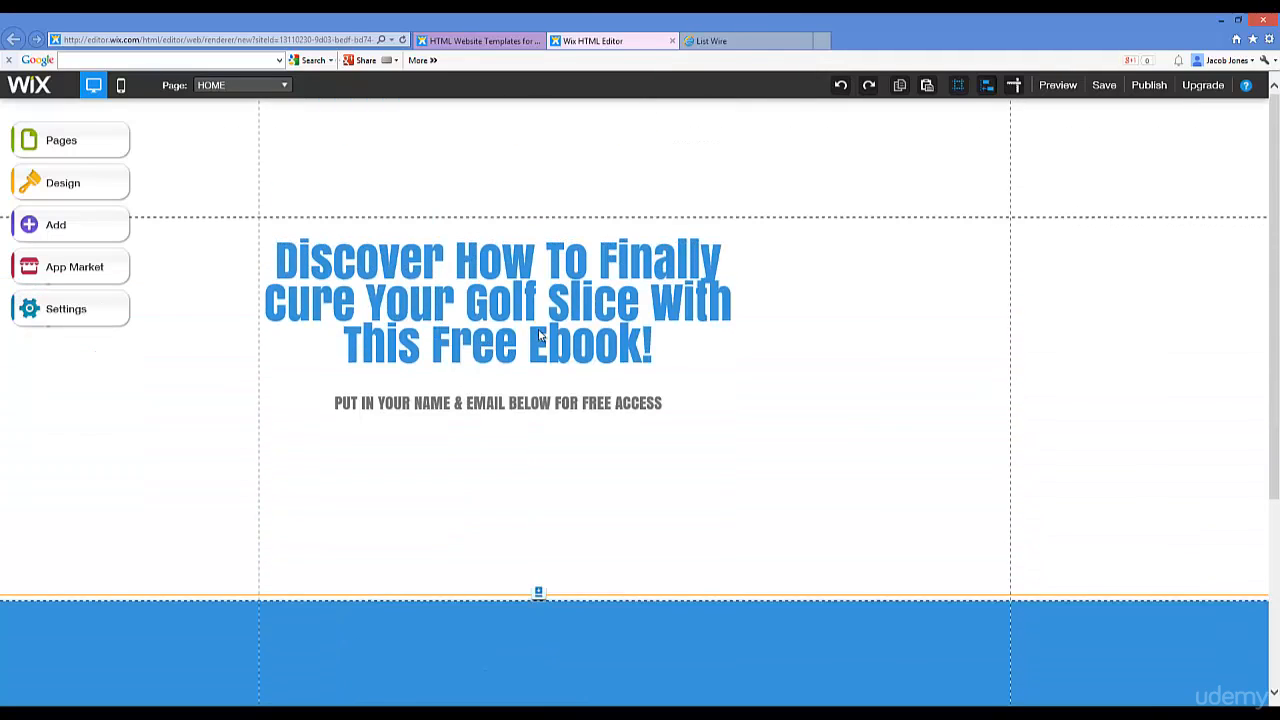
{"action": "left_click", "coordinate": [652, 350]}
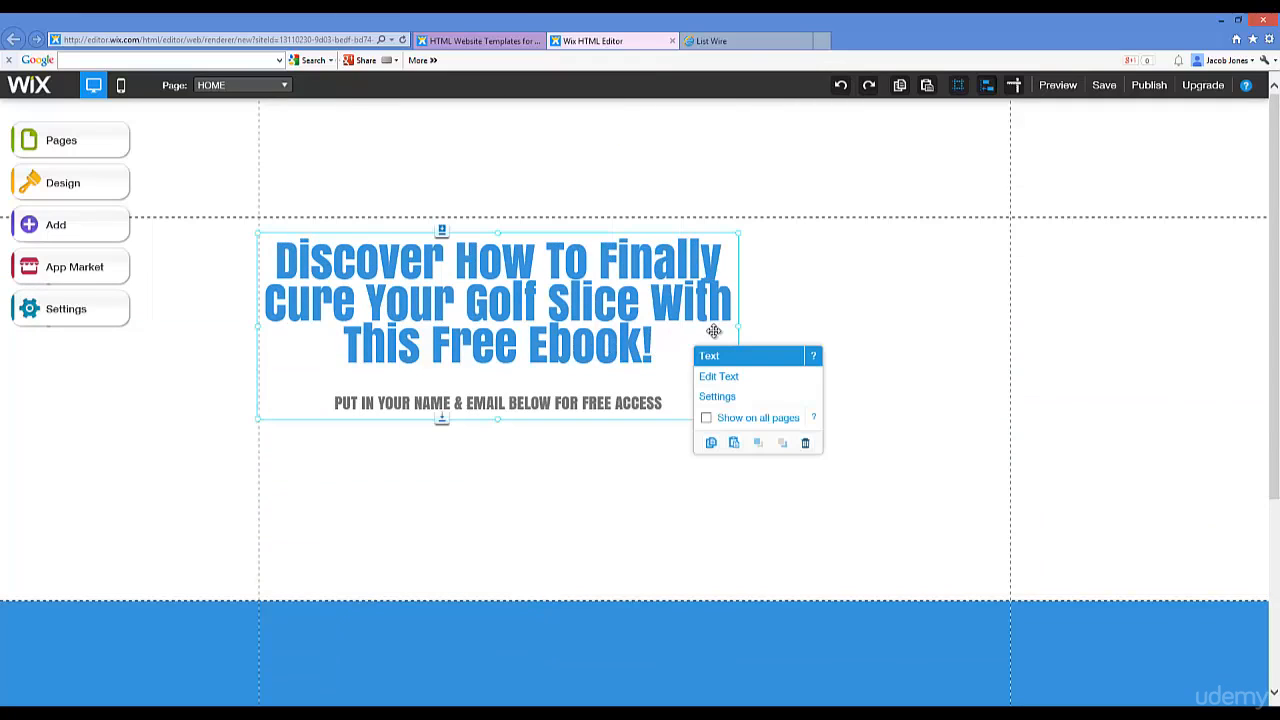
{"action": "left_click_drag", "start_coordinate": [745, 326], "coordinate": [1003, 312]}
{"action": "left_click", "coordinate": [640, 457]}
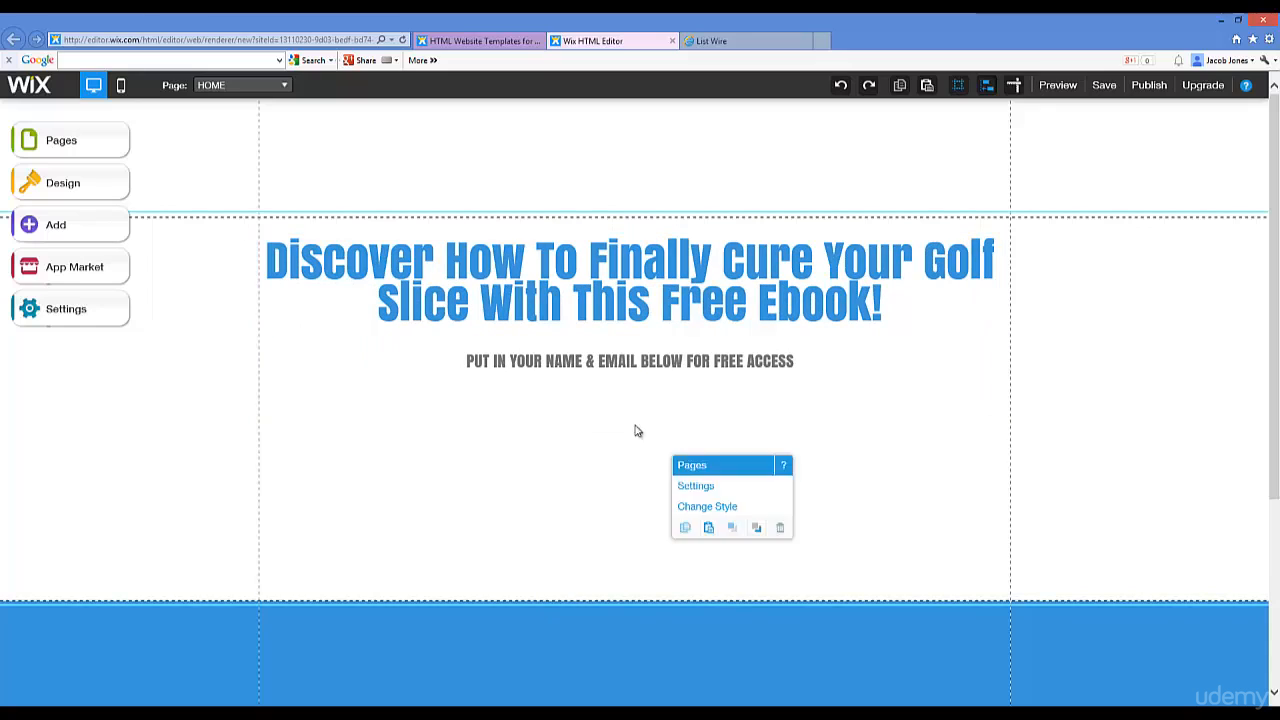
Step: Add a new line after ACCESS in the free-access subheading and centre it
{"action": "left_click", "coordinate": [692, 398]}
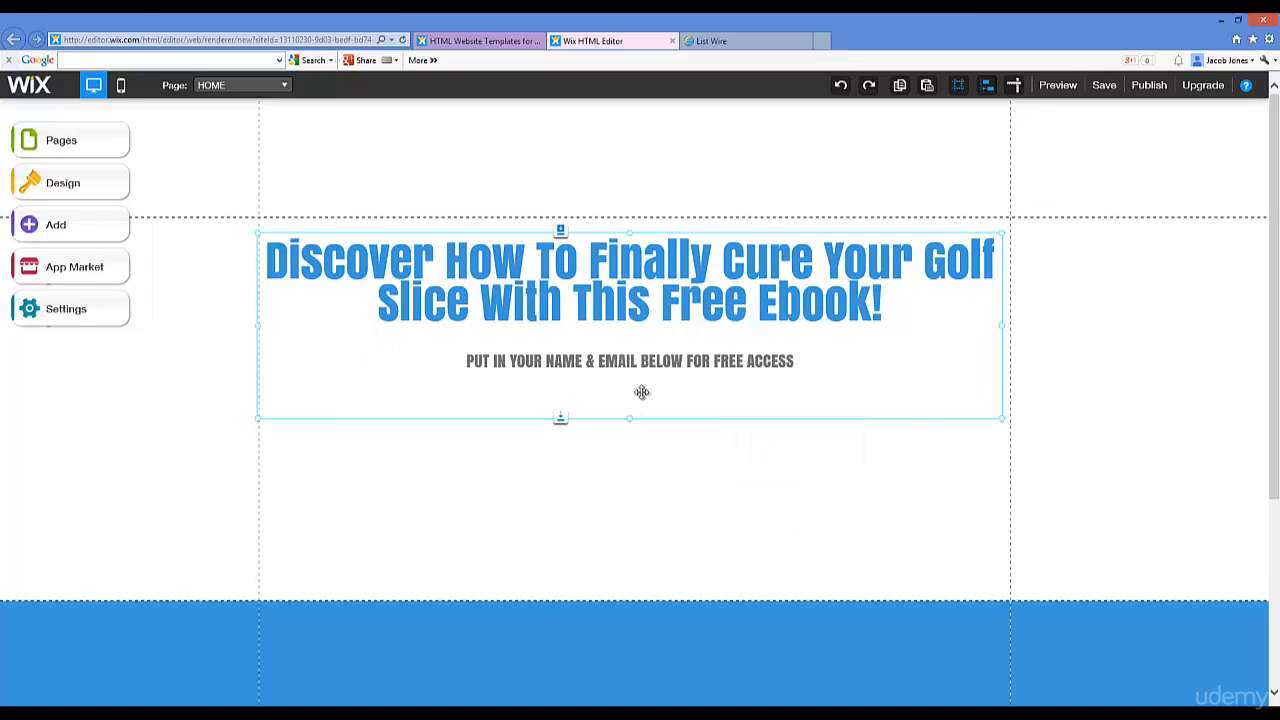
{"action": "left_click", "coordinate": [780, 363]}
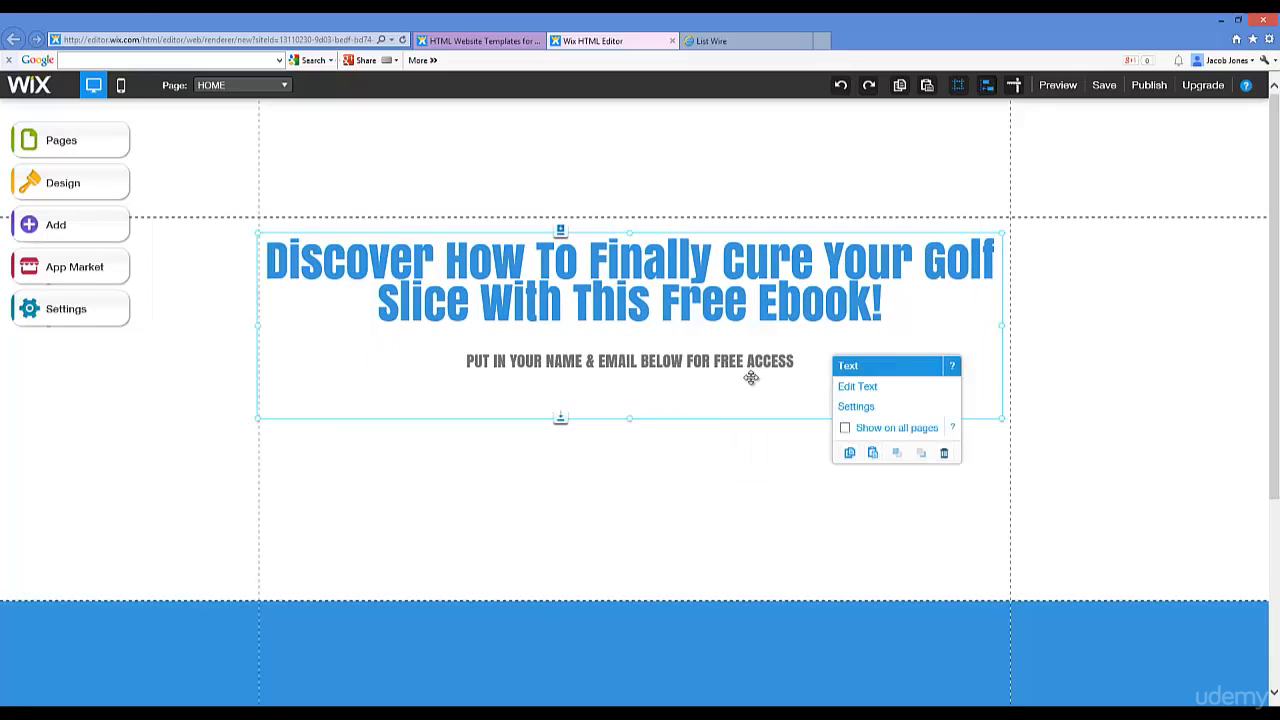
{"action": "left_click", "coordinate": [606, 392]}
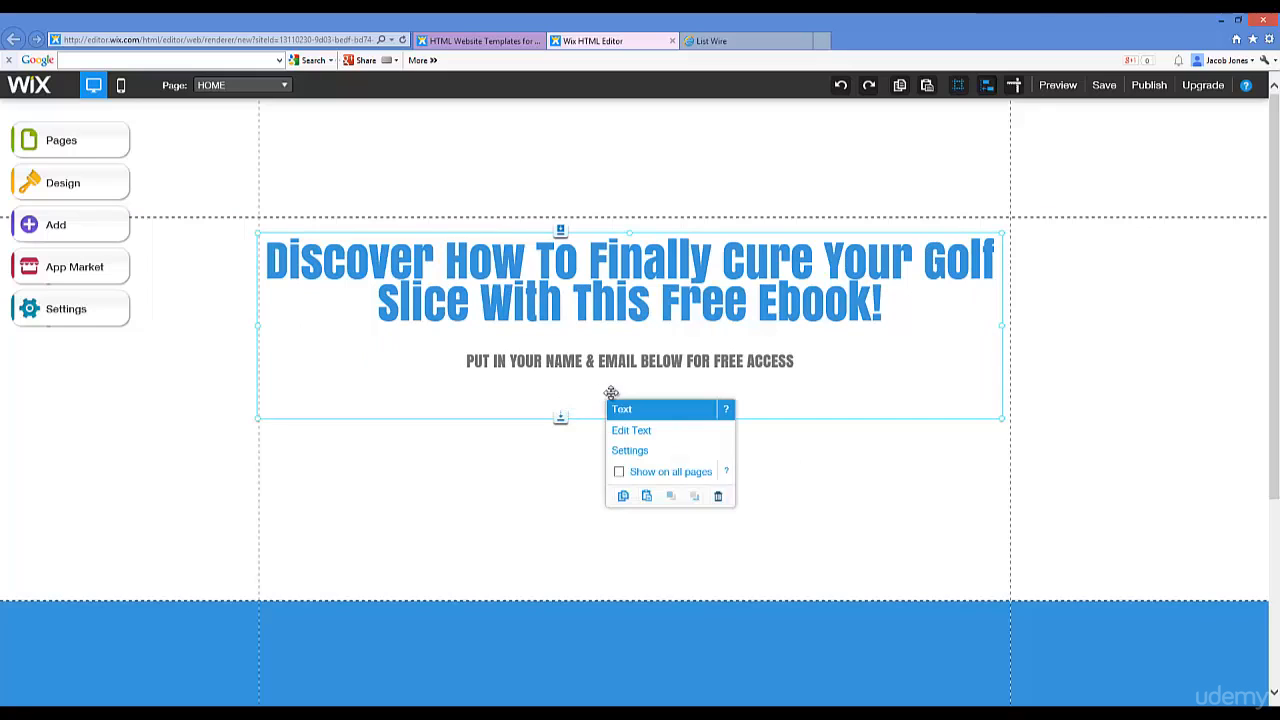
{"action": "left_click", "coordinate": [682, 422]}
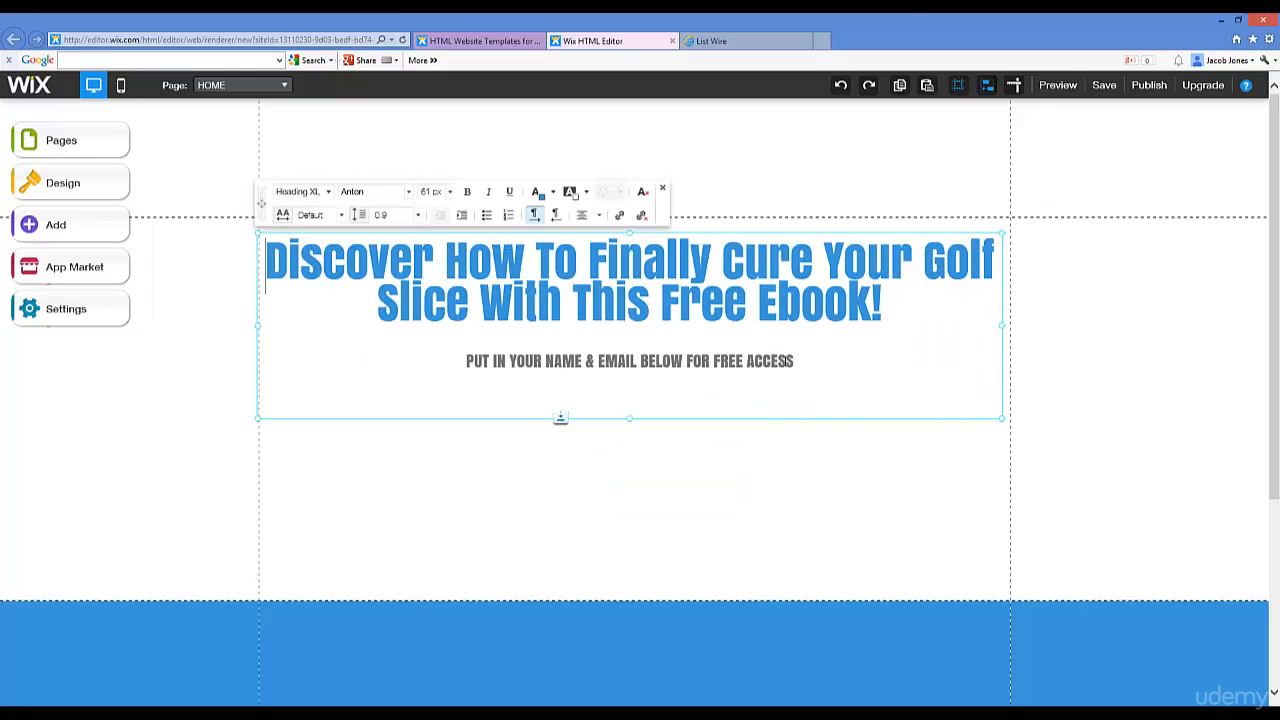
{"action": "left_click", "coordinate": [796, 361]}
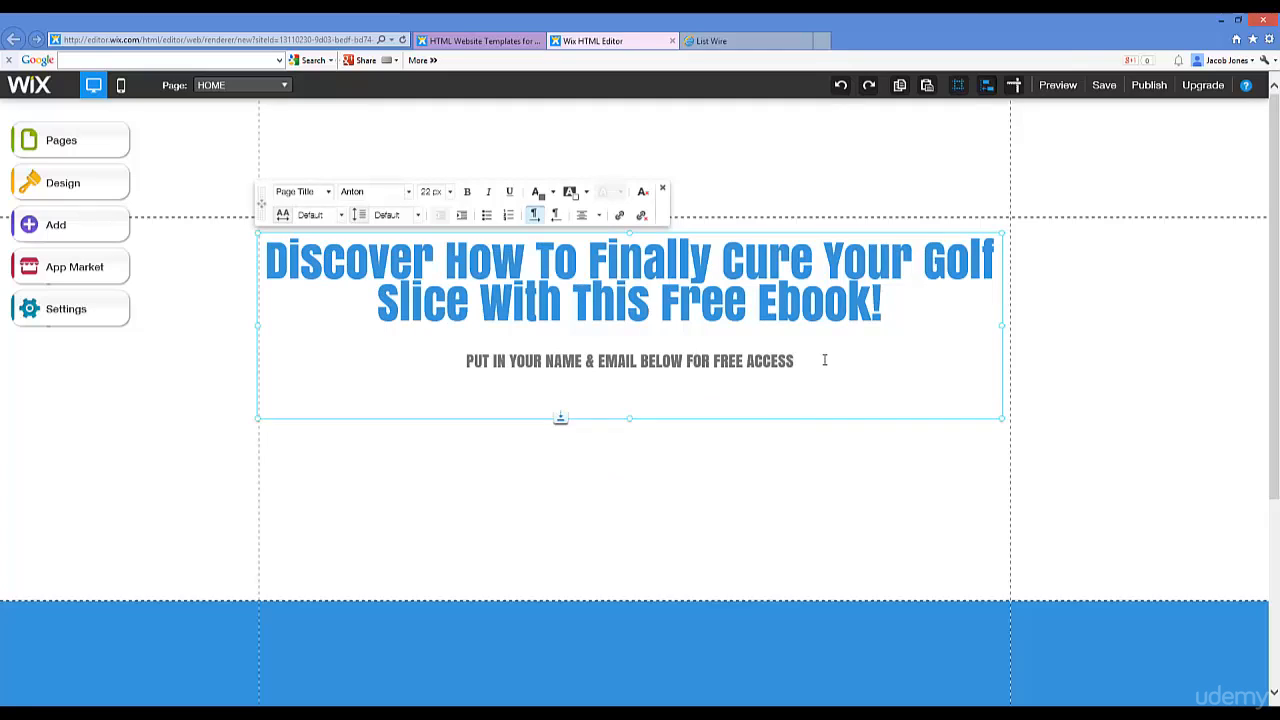
{"action": "key", "text": "Return"}
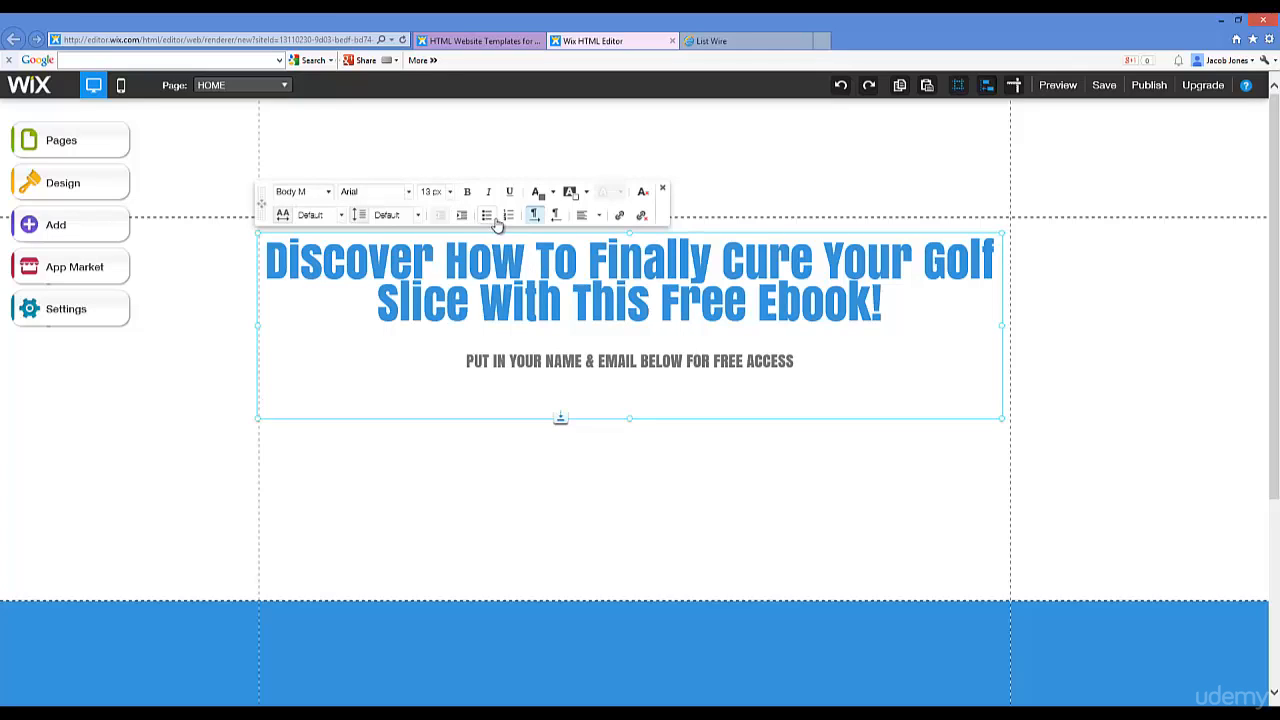
{"action": "left_click", "coordinate": [589, 219]}
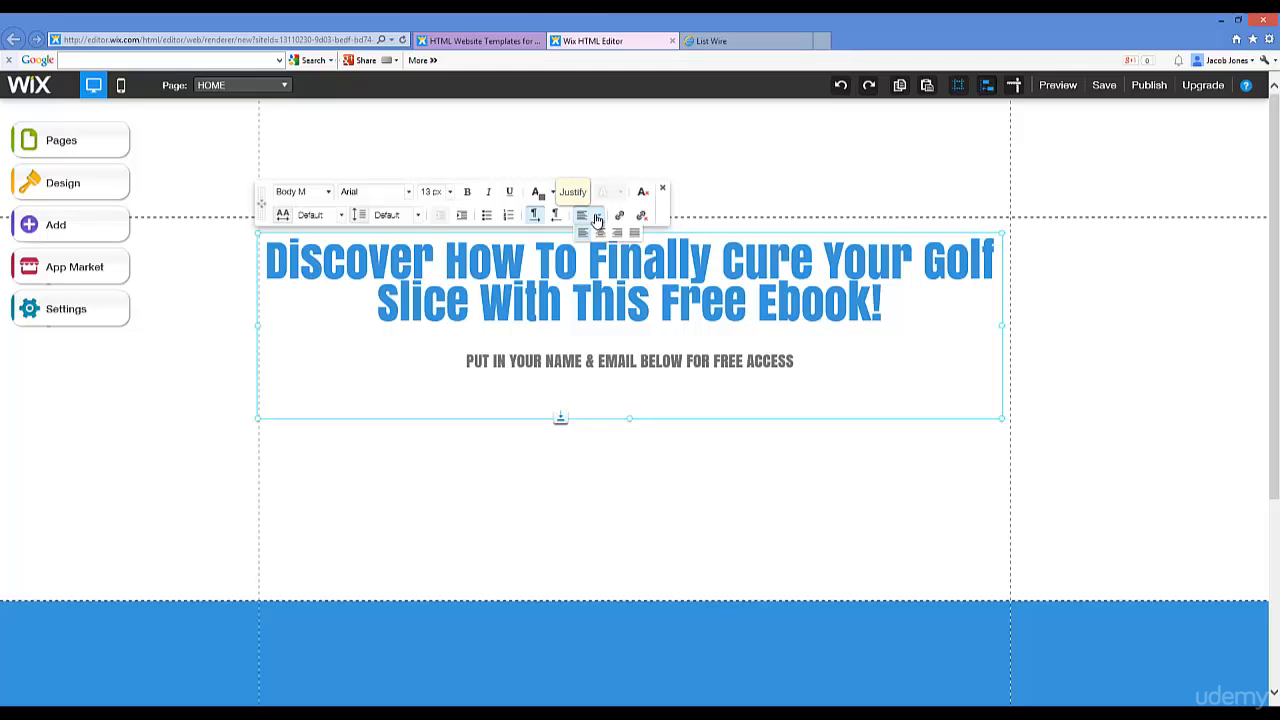
{"action": "left_click", "coordinate": [602, 235]}
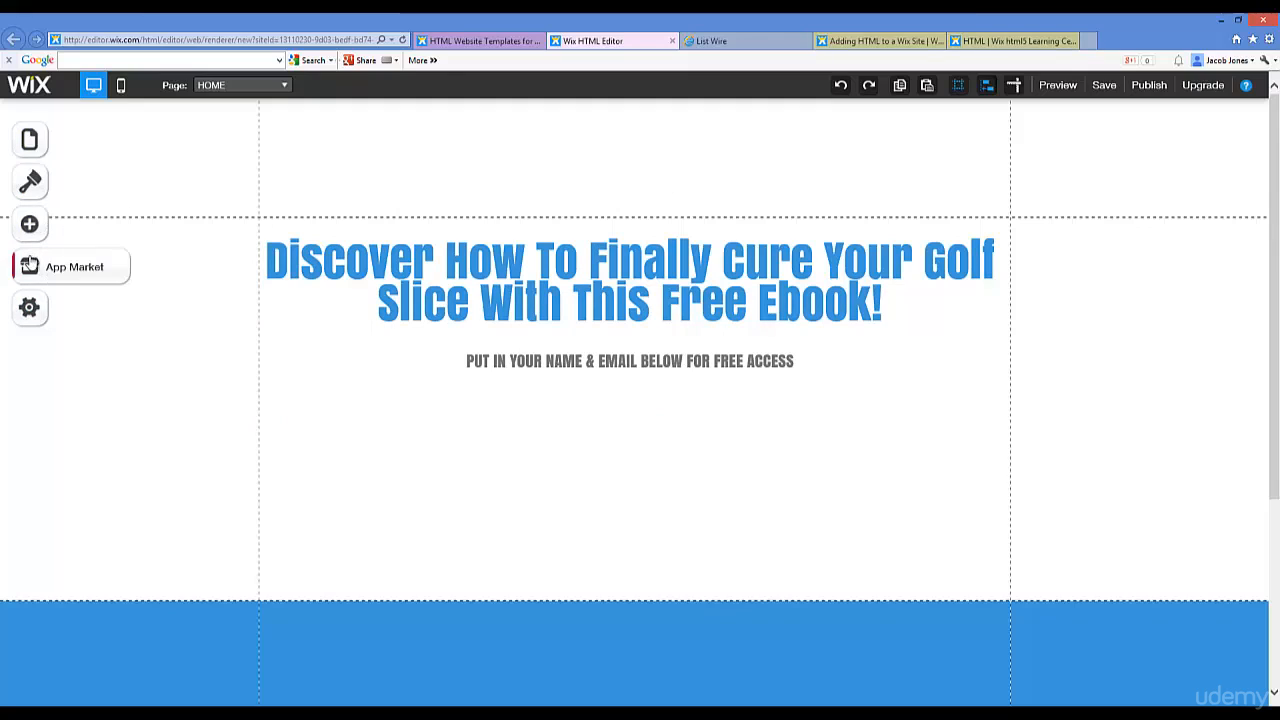
Step: Search the App Market for html and add the HTML iFrame/Embed element to the page
{"action": "scroll", "coordinate": [679, 306], "scroll_direction": "down", "scroll_amount": 2}
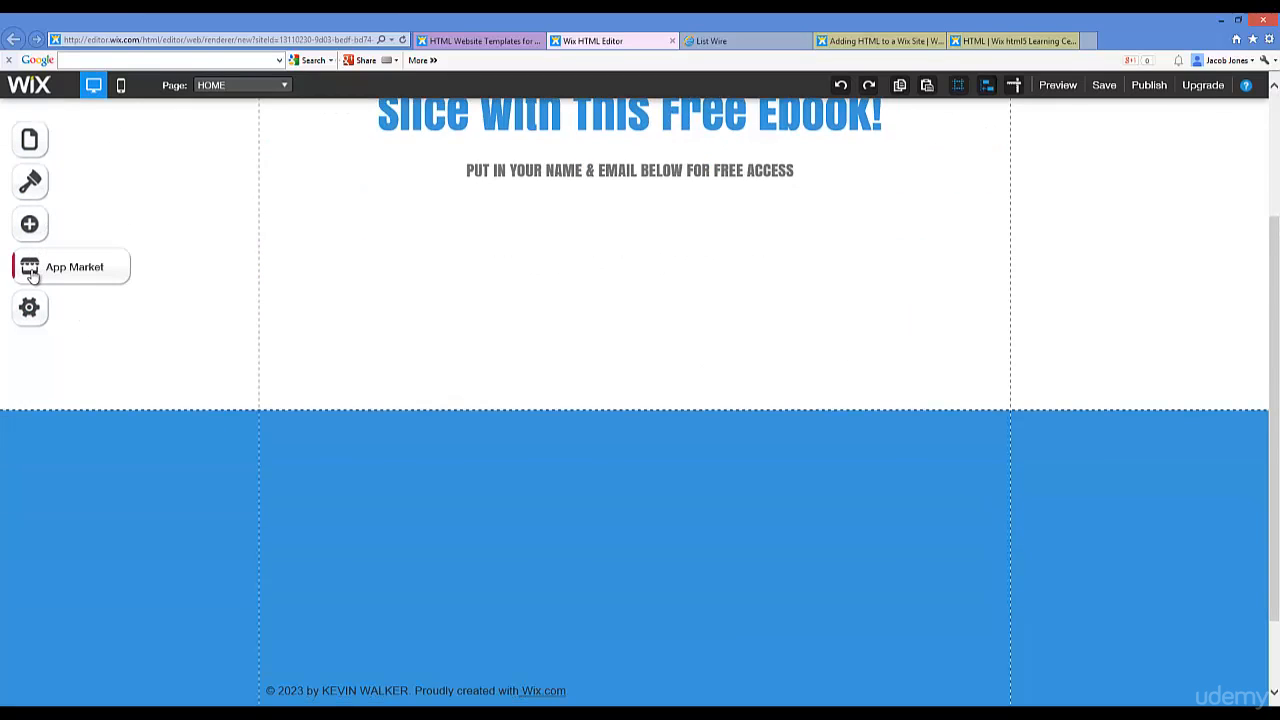
{"action": "left_click", "coordinate": [30, 270]}
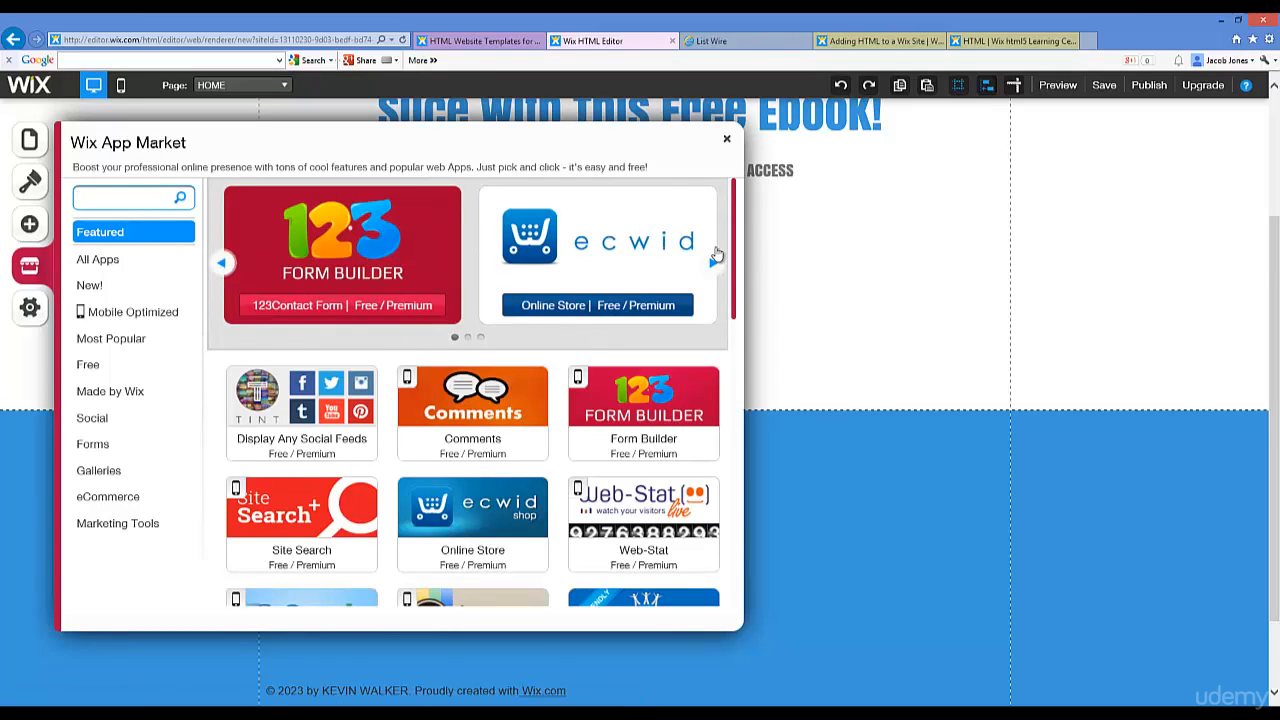
{"action": "left_click", "coordinate": [714, 259]}
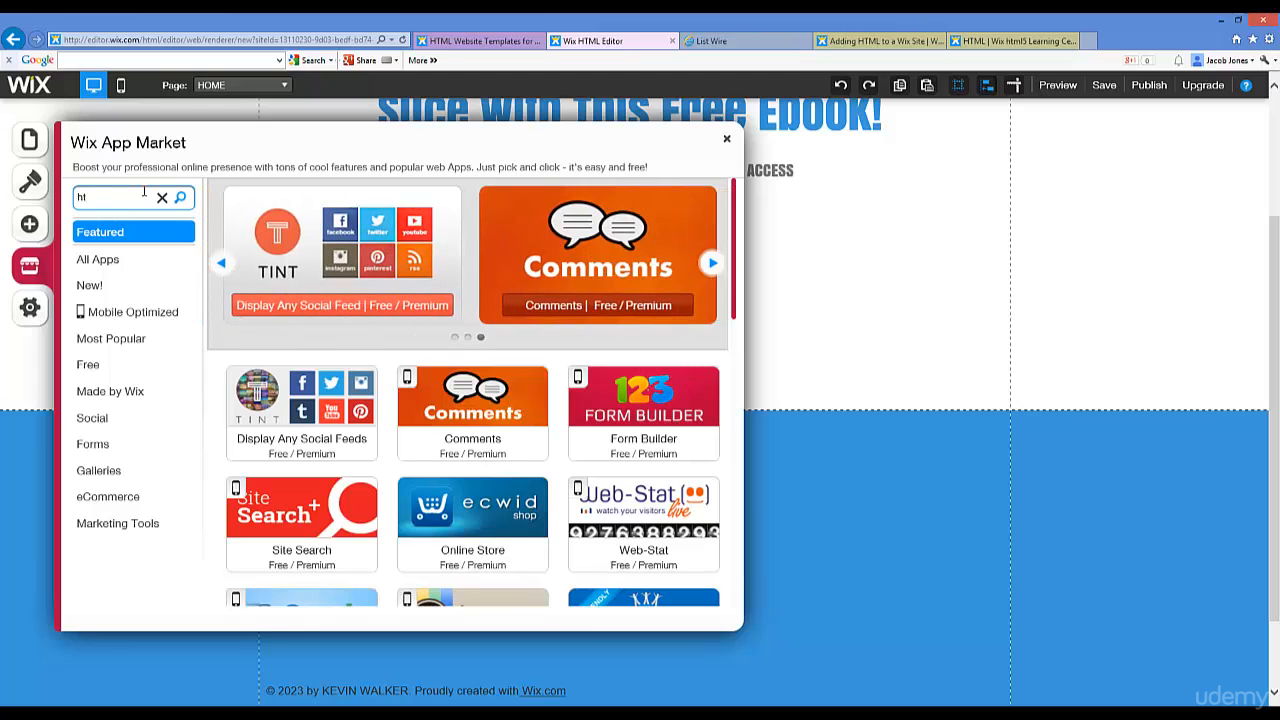
{"action": "type", "text": "ml"}
{"action": "key", "text": "Return"}
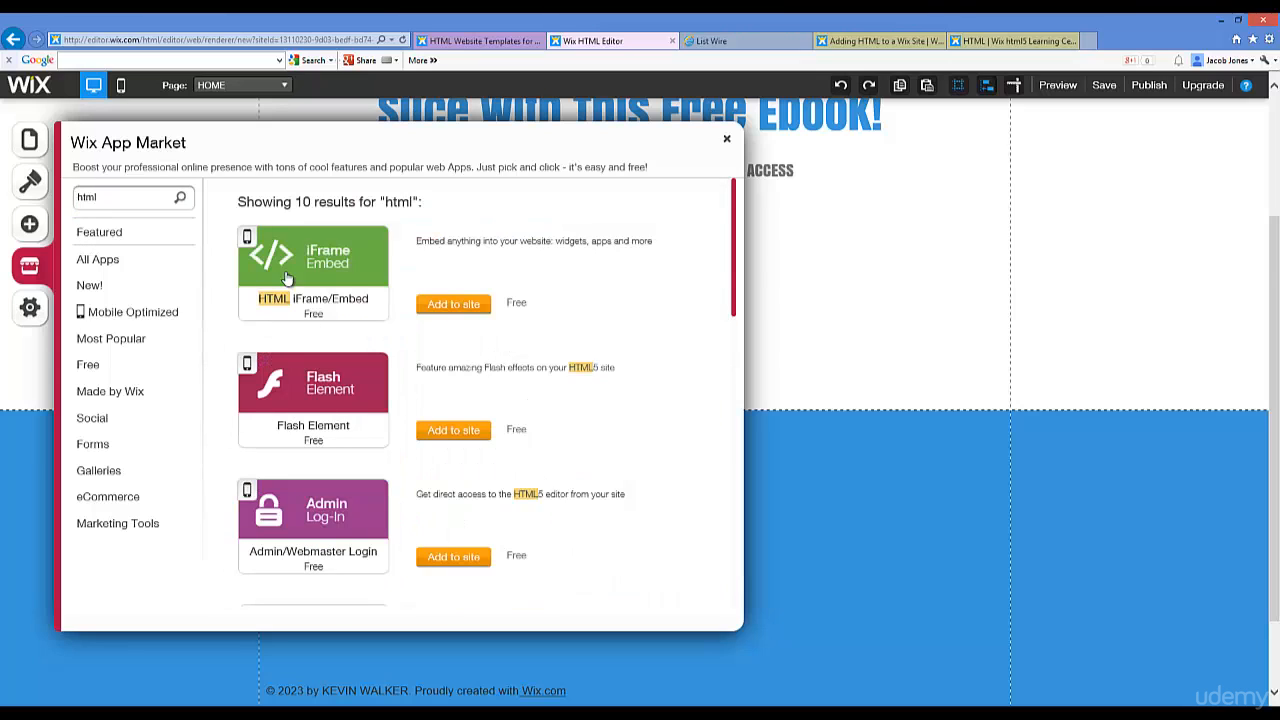
{"action": "left_click", "coordinate": [452, 305]}
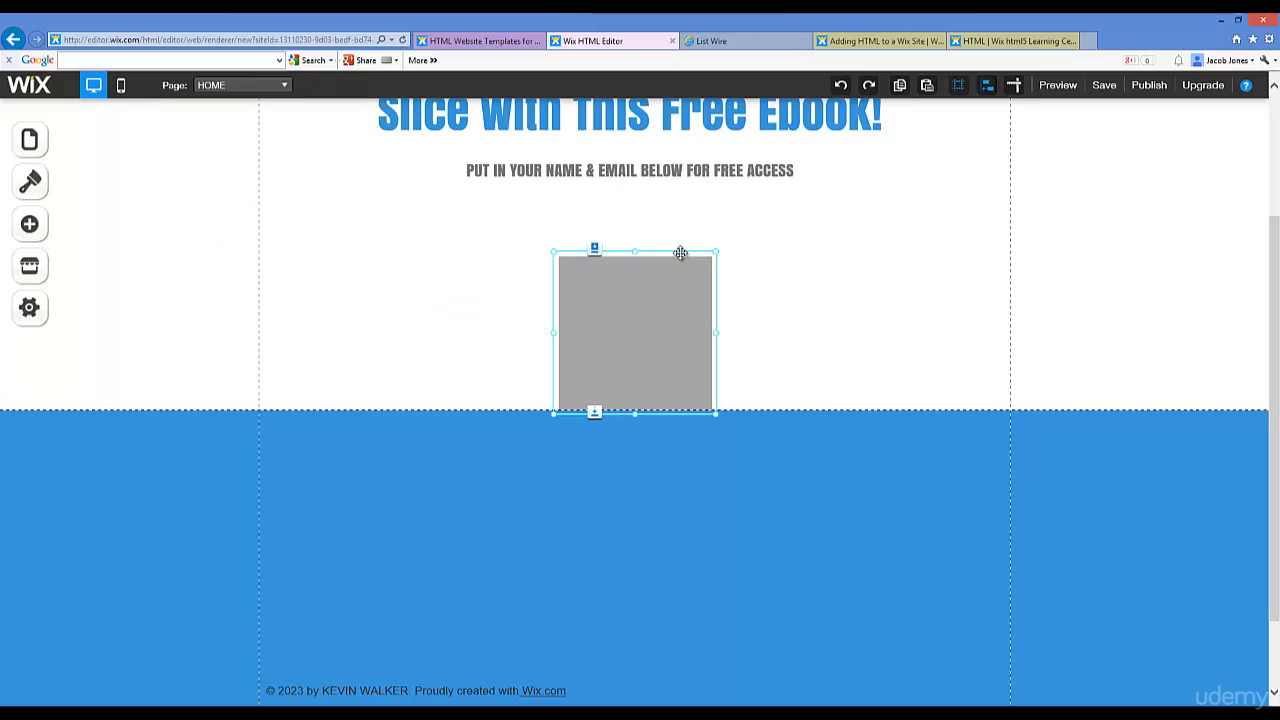
Step: Open the HTML element's settings and set its Mode to HTML code, ready for pasting
{"action": "left_click", "coordinate": [635, 290]}
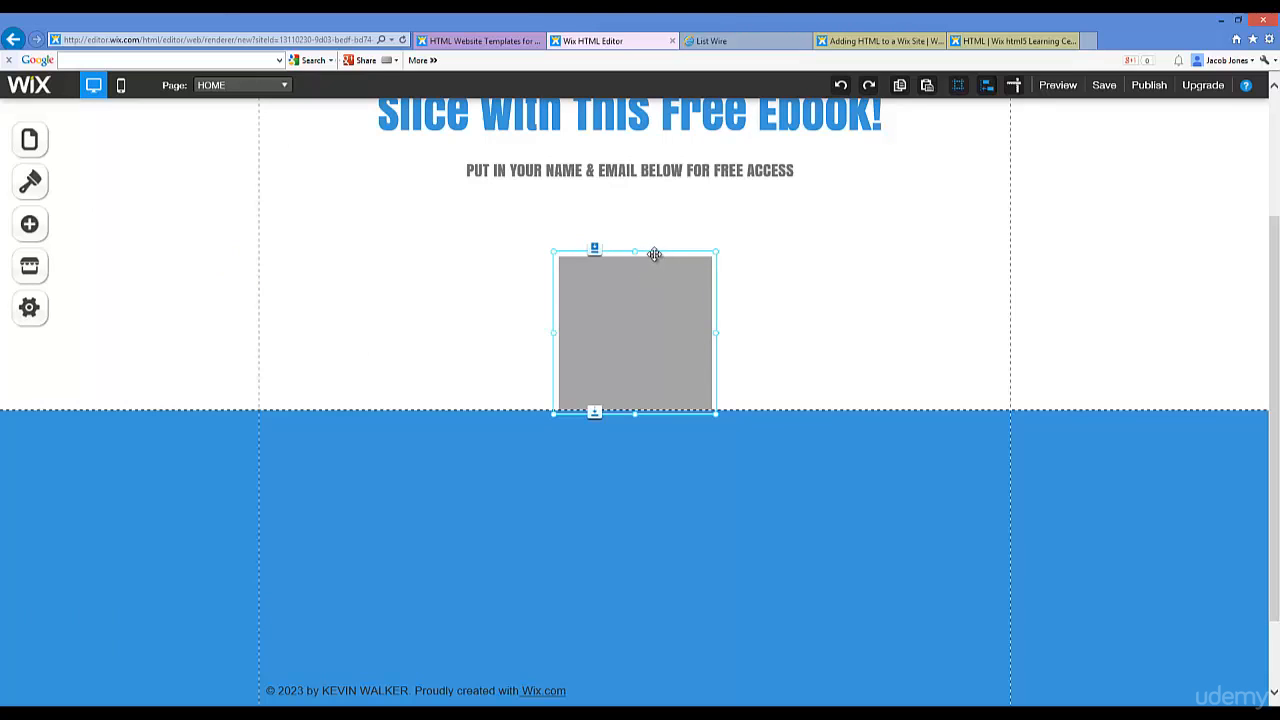
{"action": "double_click", "coordinate": [645, 281]}
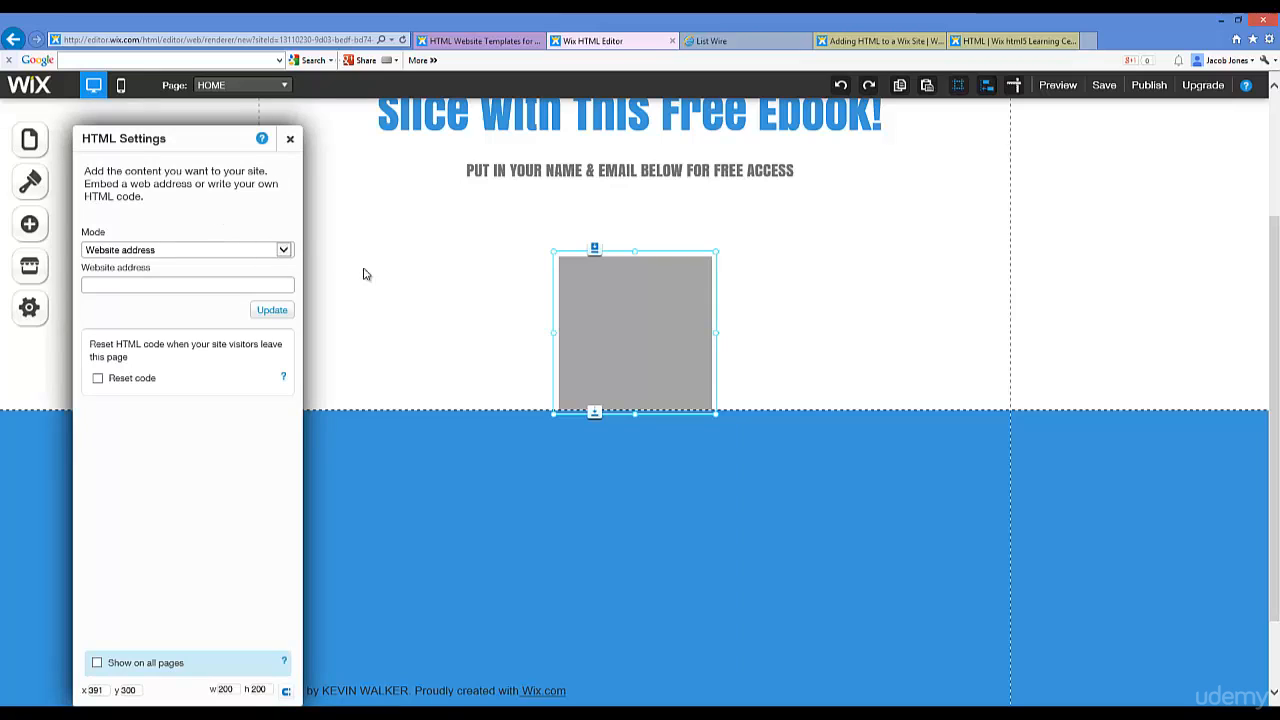
{"action": "key", "text": "Tab"}
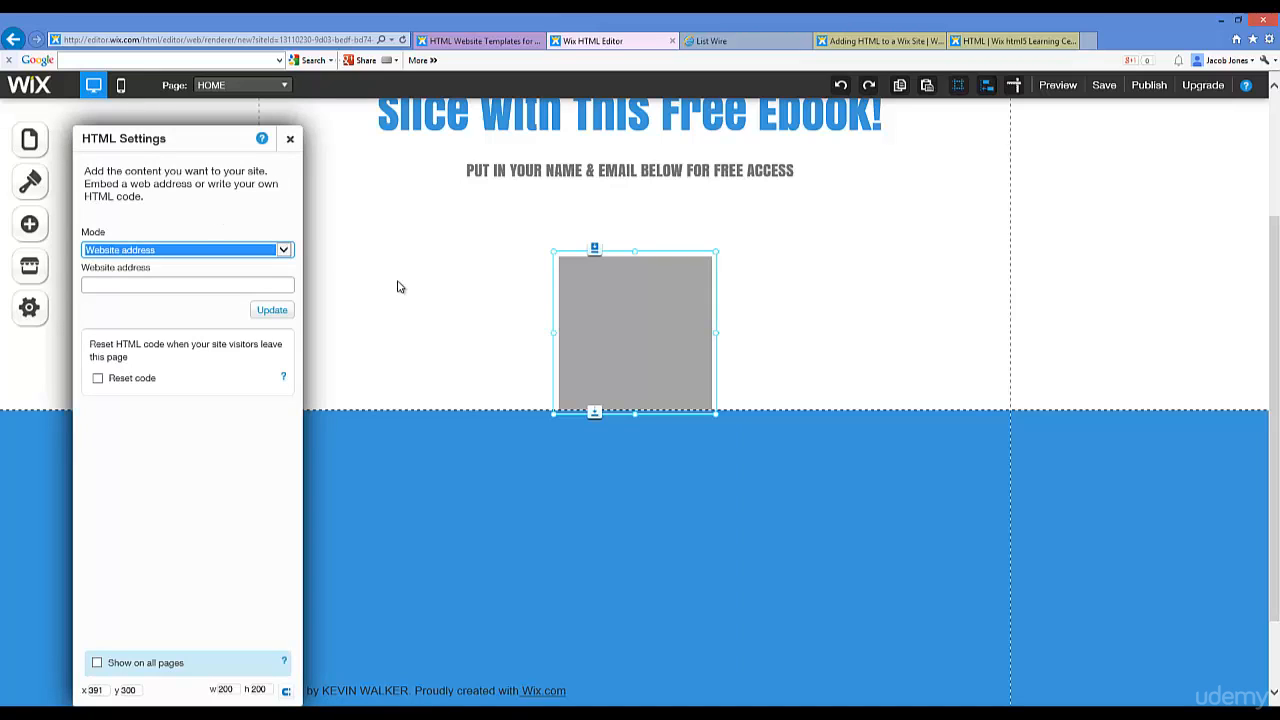
{"action": "left_click", "coordinate": [284, 250]}
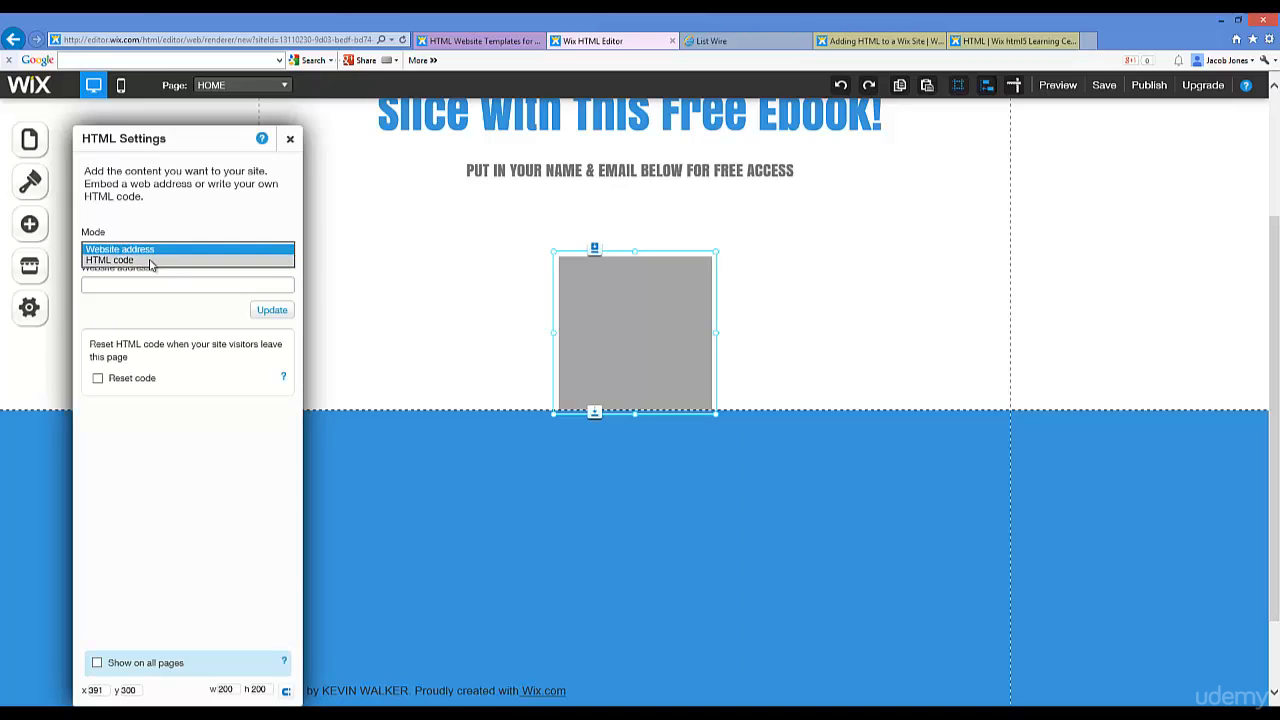
{"action": "left_click", "coordinate": [151, 261]}
{"action": "left_click", "coordinate": [190, 286]}
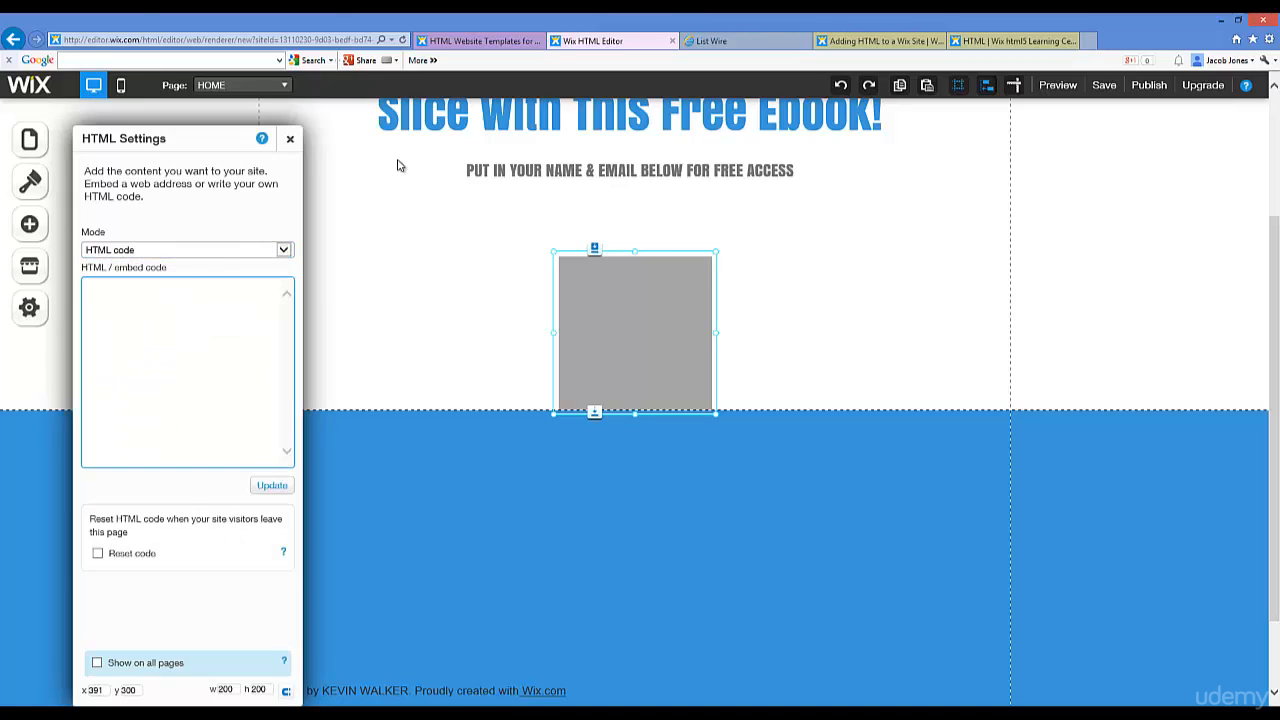
{"action": "left_click", "coordinate": [711, 41]}
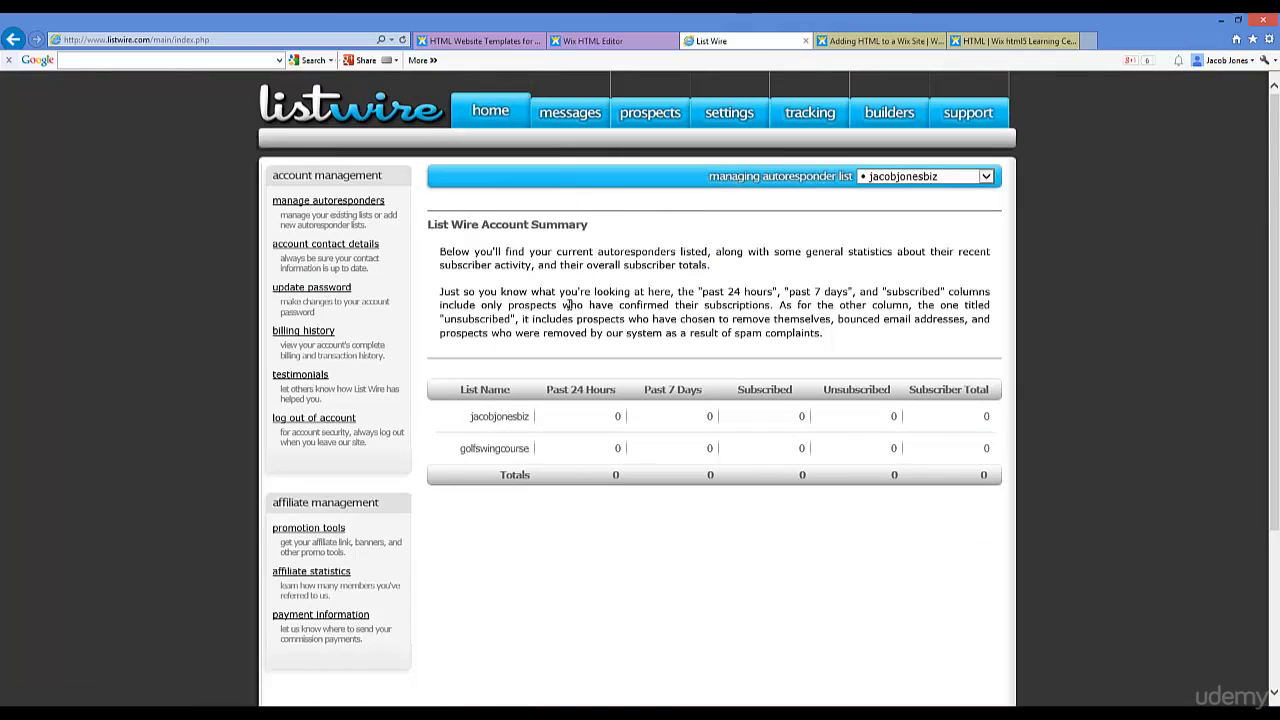
Step: Log back into List Wire with the account username and password
{"action": "left_click", "coordinate": [985, 176]}
{"action": "left_click", "coordinate": [930, 200]}
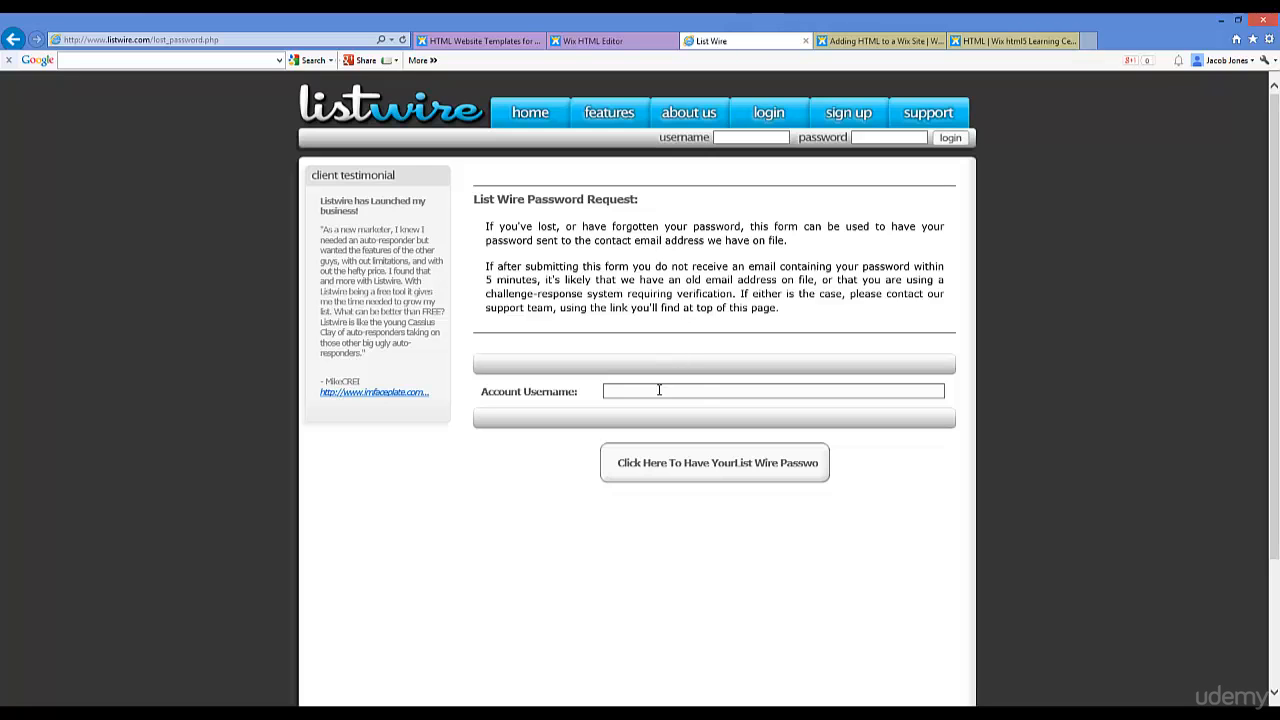
{"action": "left_click", "coordinate": [772, 114]}
{"action": "left_click", "coordinate": [650, 349]}
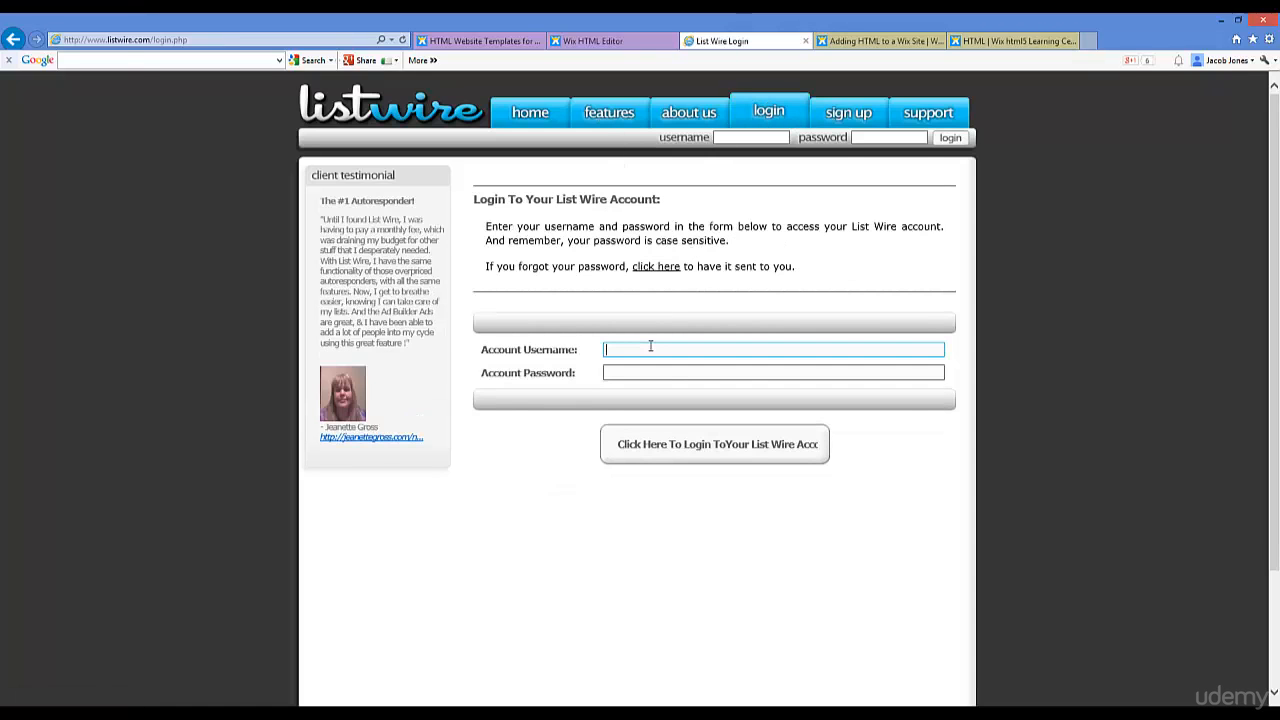
{"action": "key", "text": "Tab"}
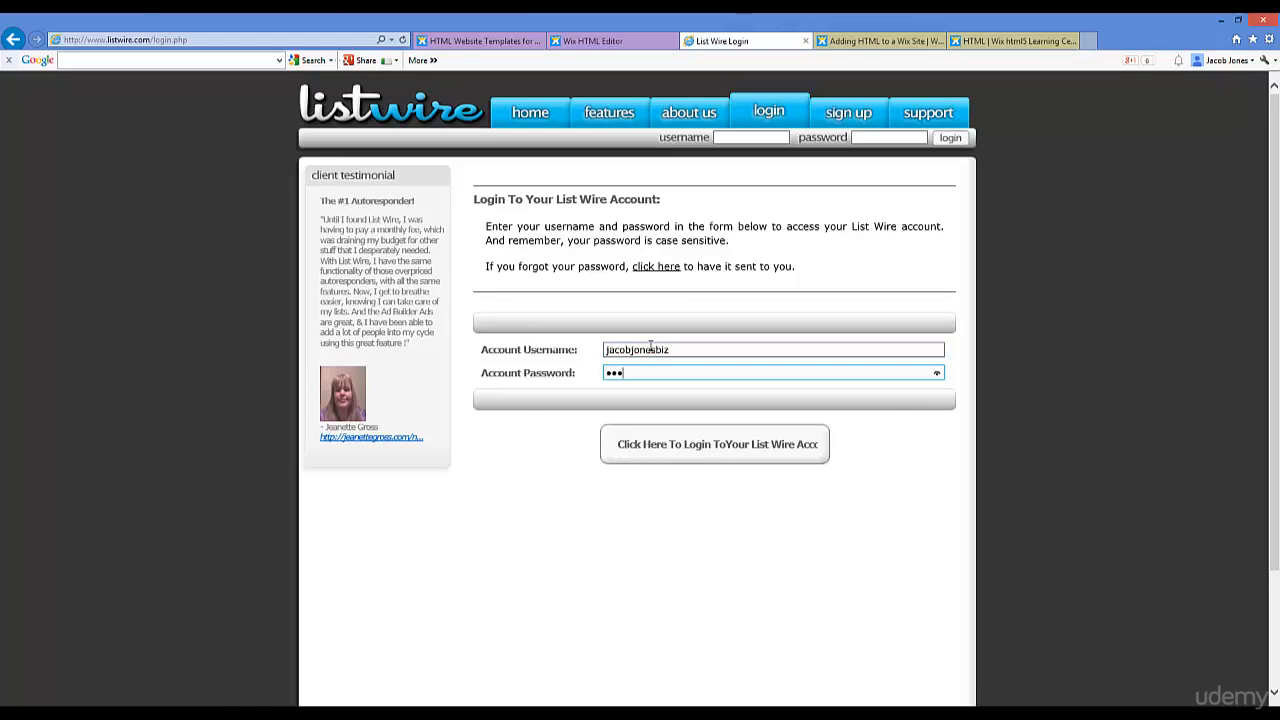
{"action": "key", "text": "Return"}
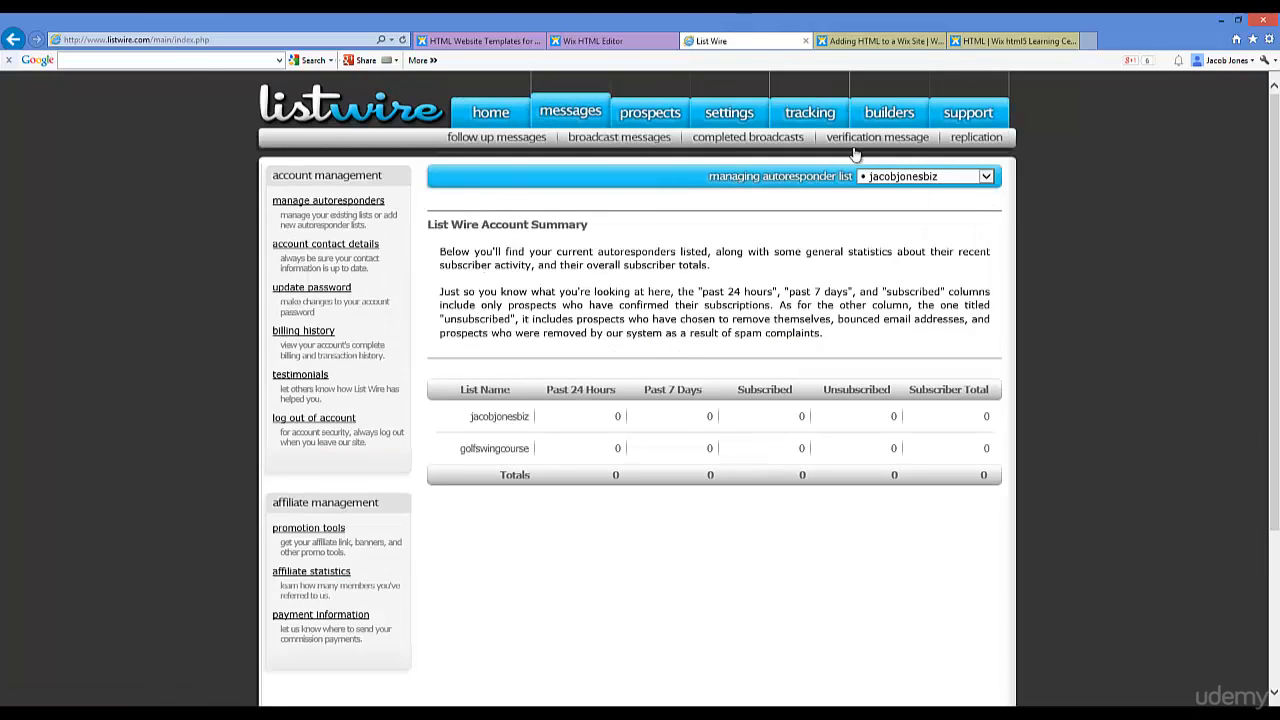
{"action": "left_click", "coordinate": [984, 178]}
{"action": "left_click", "coordinate": [927, 191]}
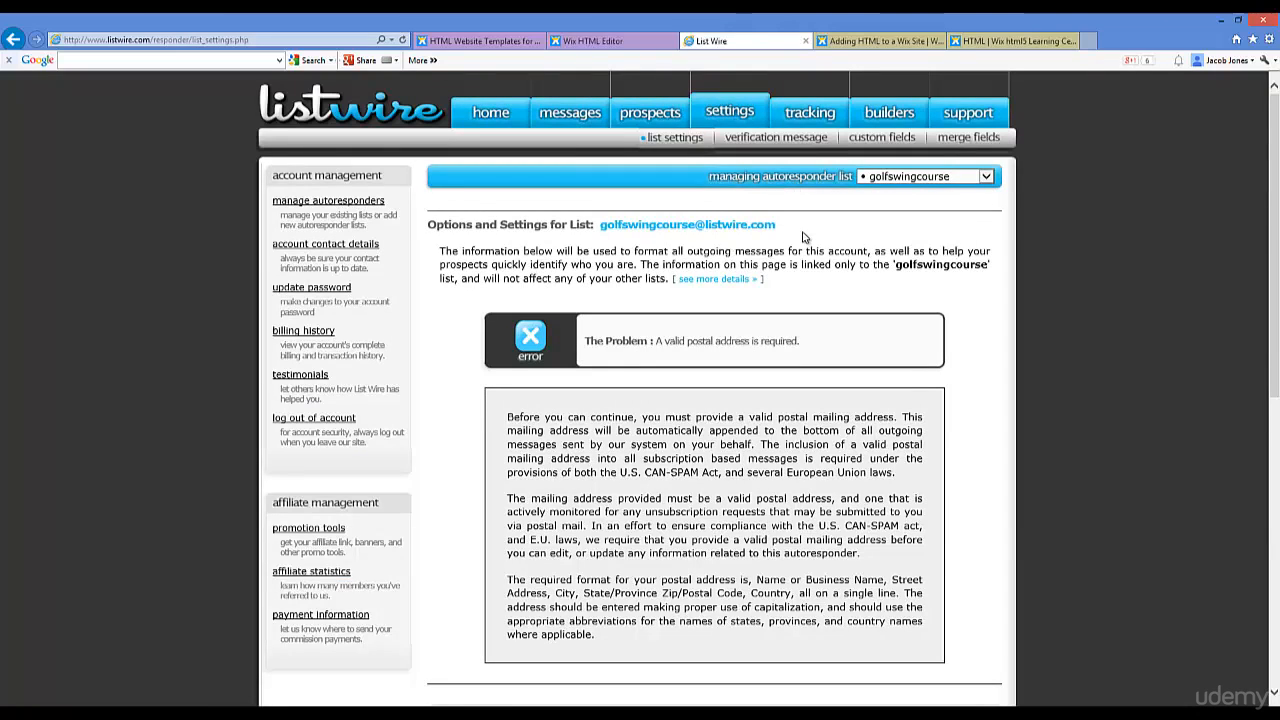
{"action": "scroll", "coordinate": [793, 240], "scroll_direction": "down", "scroll_amount": 3}
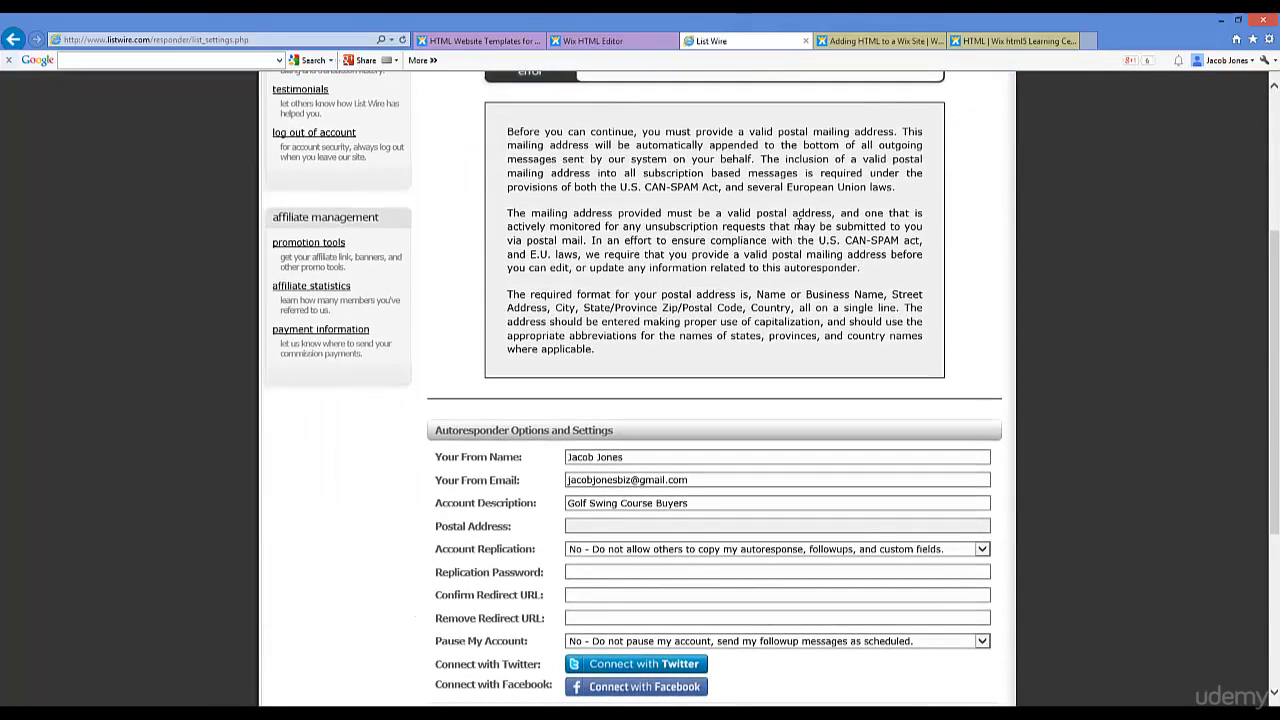
{"action": "scroll", "coordinate": [800, 220], "scroll_direction": "down", "scroll_amount": 3}
{"action": "scroll", "coordinate": [803, 220], "scroll_direction": "up", "scroll_amount": 6}
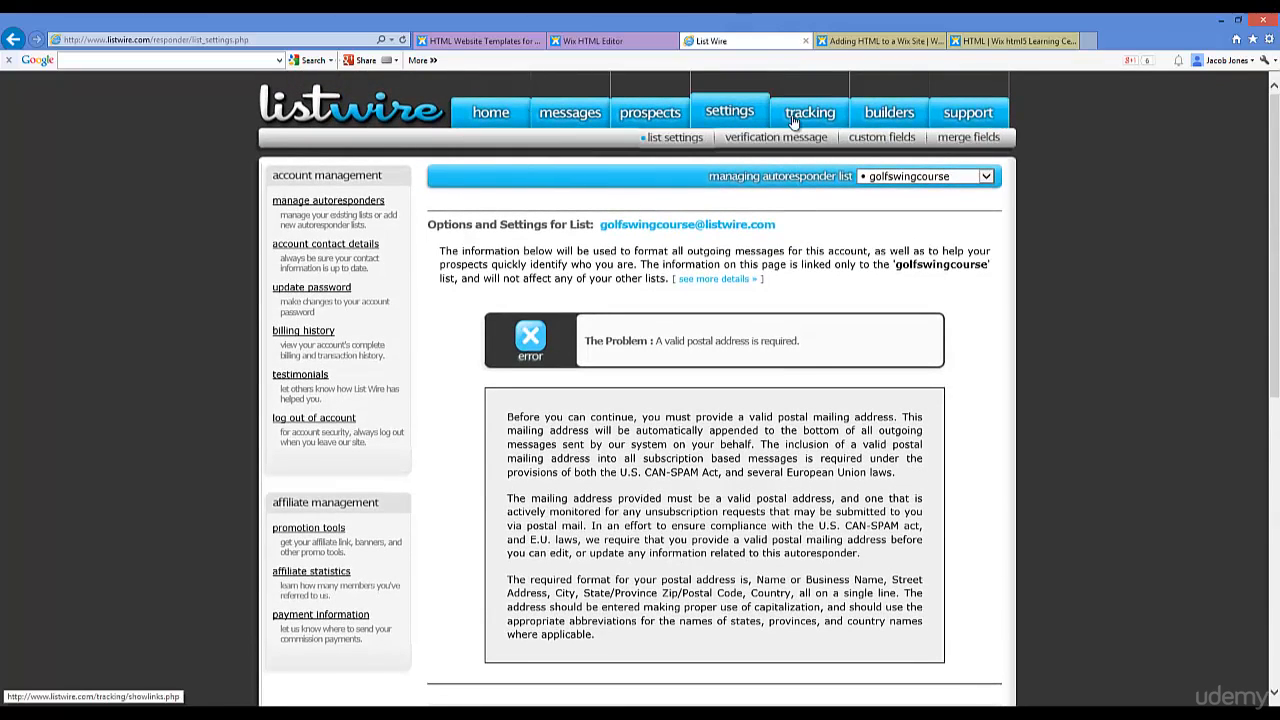
{"action": "mouse_move", "coordinate": [880, 115]}
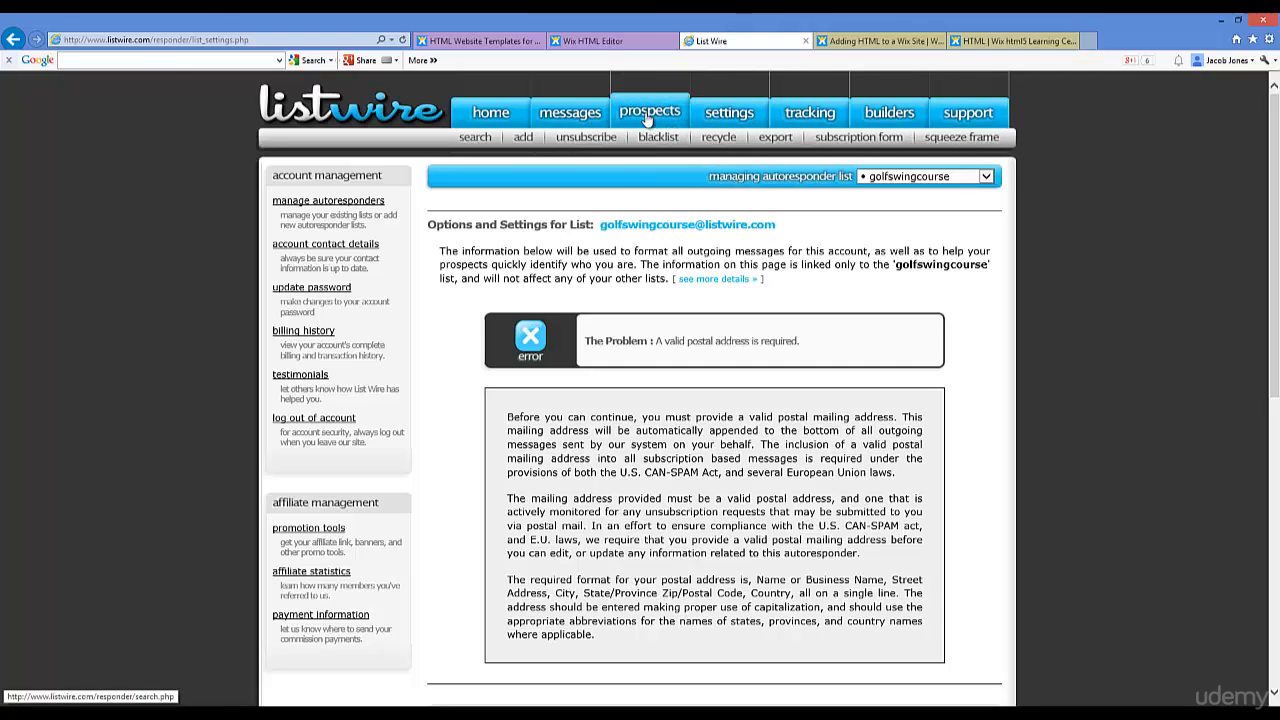
{"action": "left_click", "coordinate": [855, 140]}
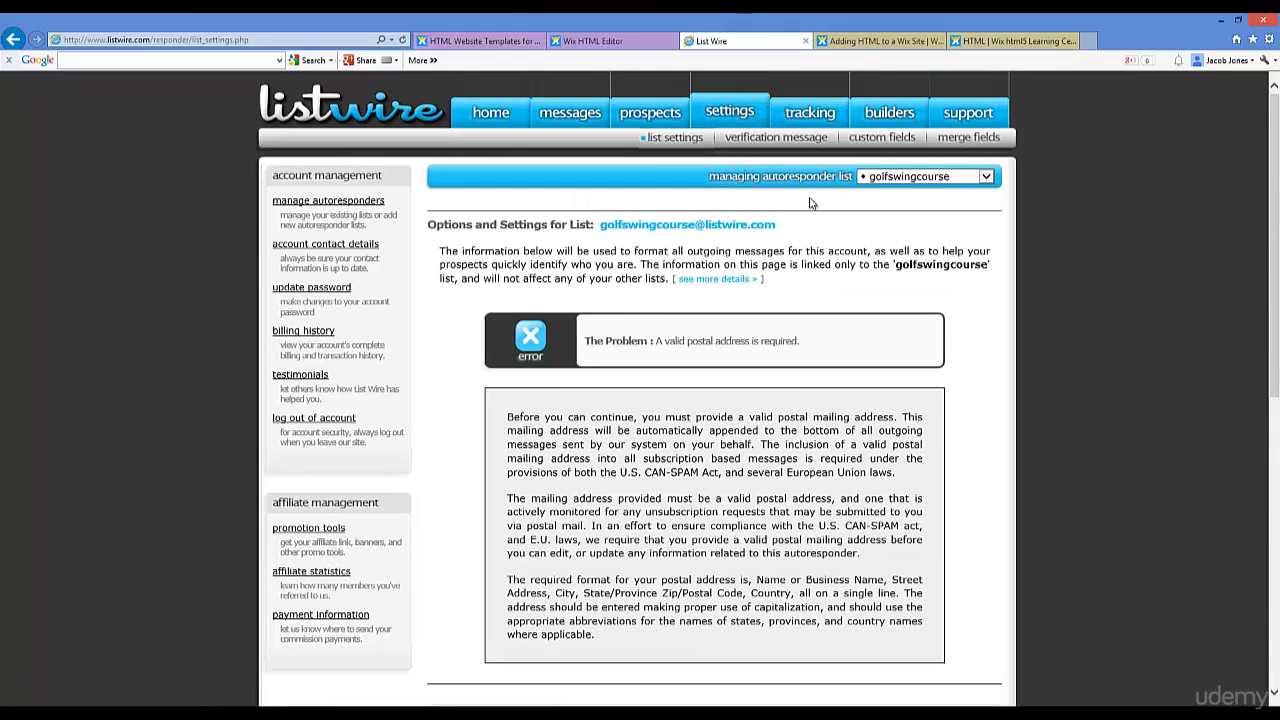
{"action": "scroll", "coordinate": [800, 281], "scroll_direction": "down", "scroll_amount": 5}
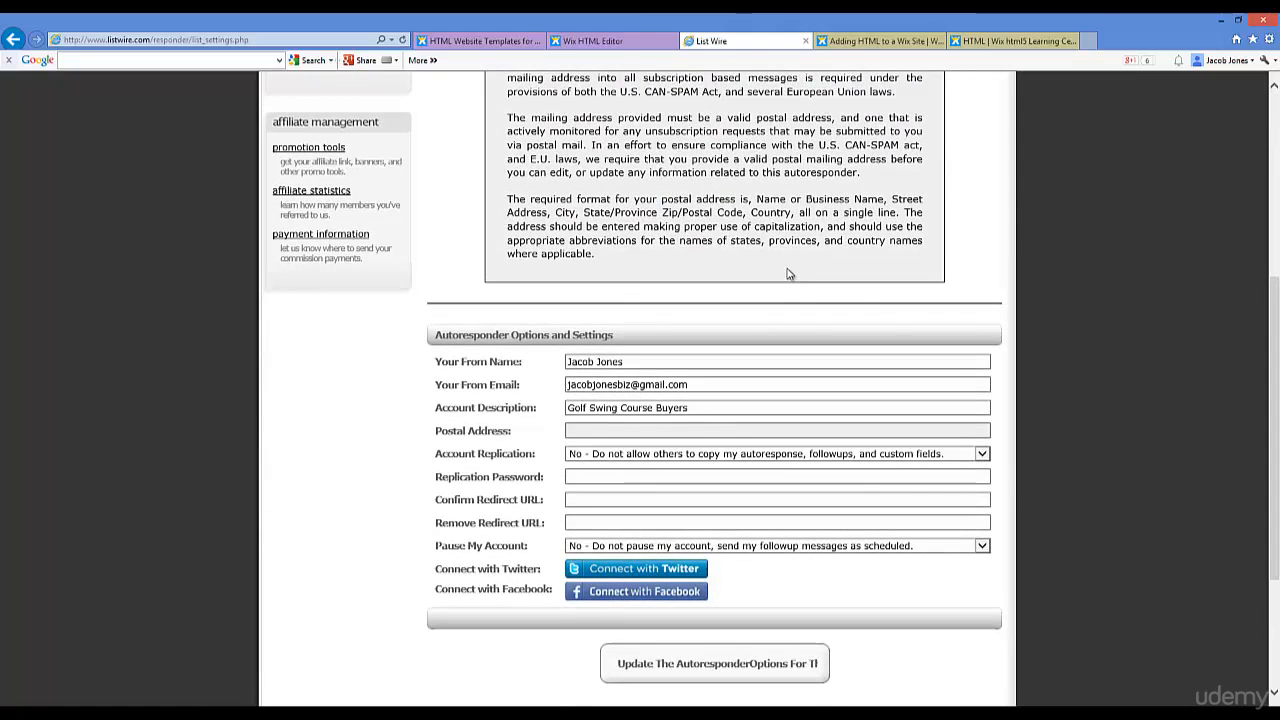
{"action": "scroll", "coordinate": [791, 289], "scroll_direction": "down", "scroll_amount": 2}
{"action": "scroll", "coordinate": [788, 274], "scroll_direction": "up", "scroll_amount": 8}
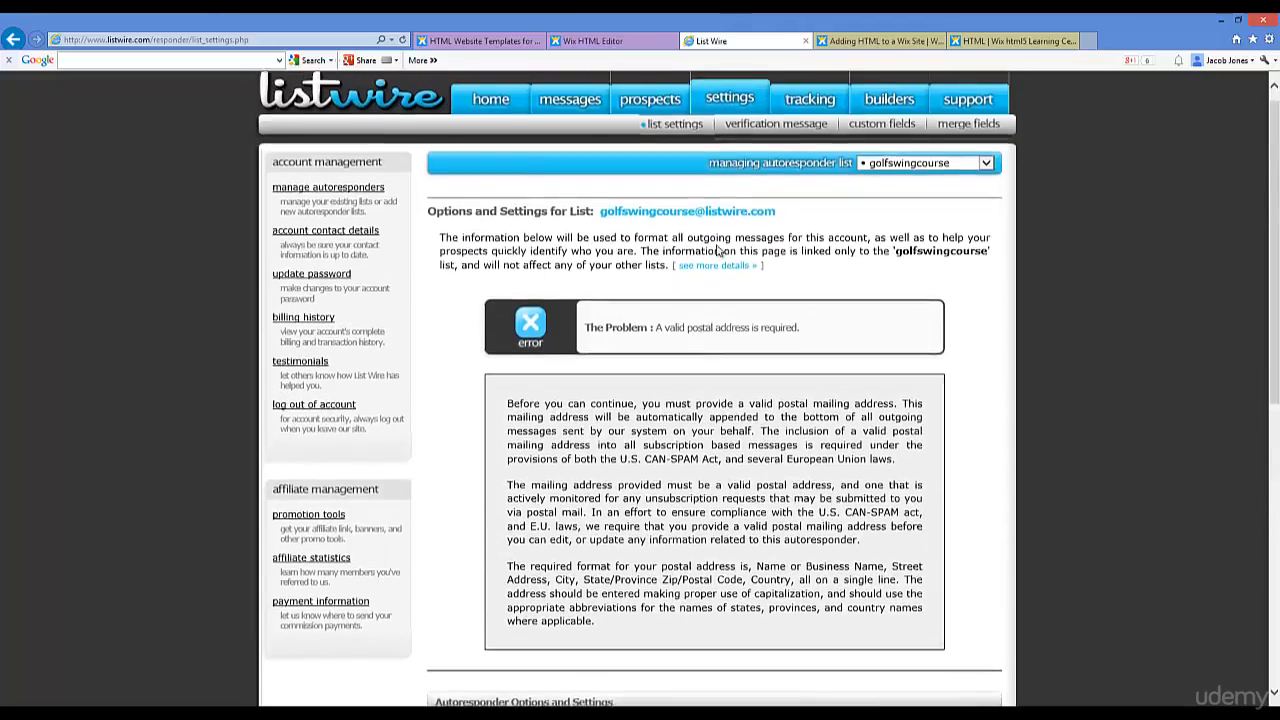
{"action": "scroll", "coordinate": [703, 364], "scroll_direction": "down", "scroll_amount": 4}
Step: Bring up the golfswingcourse list's saved subscription forms from the prospects menu
{"action": "scroll", "coordinate": [700, 350], "scroll_direction": "up", "scroll_amount": 2}
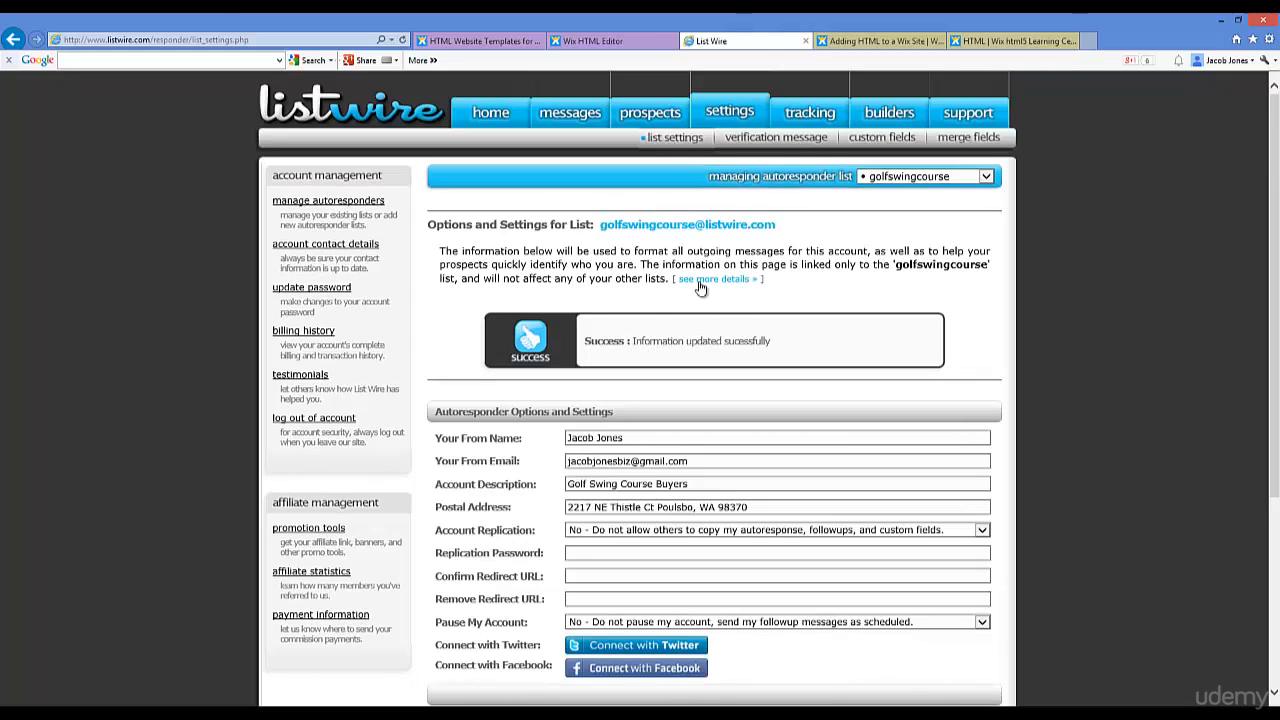
{"action": "mouse_move", "coordinate": [652, 122]}
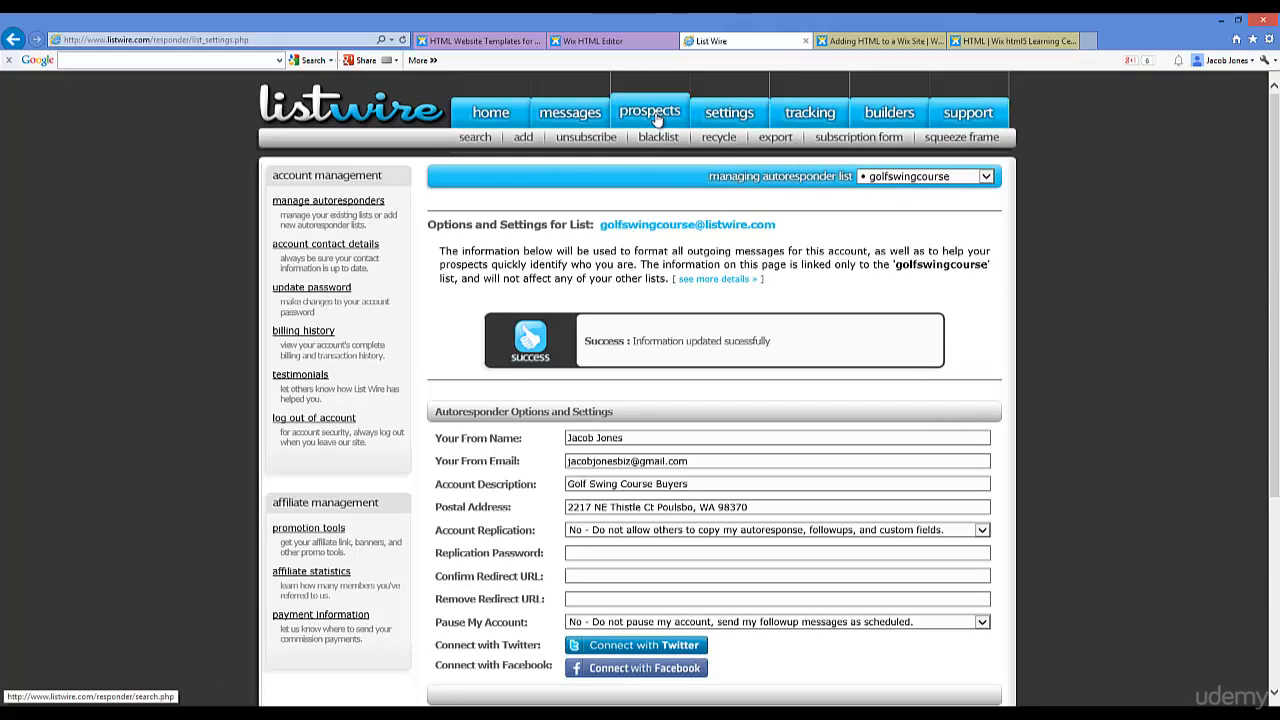
{"action": "left_click", "coordinate": [843, 141]}
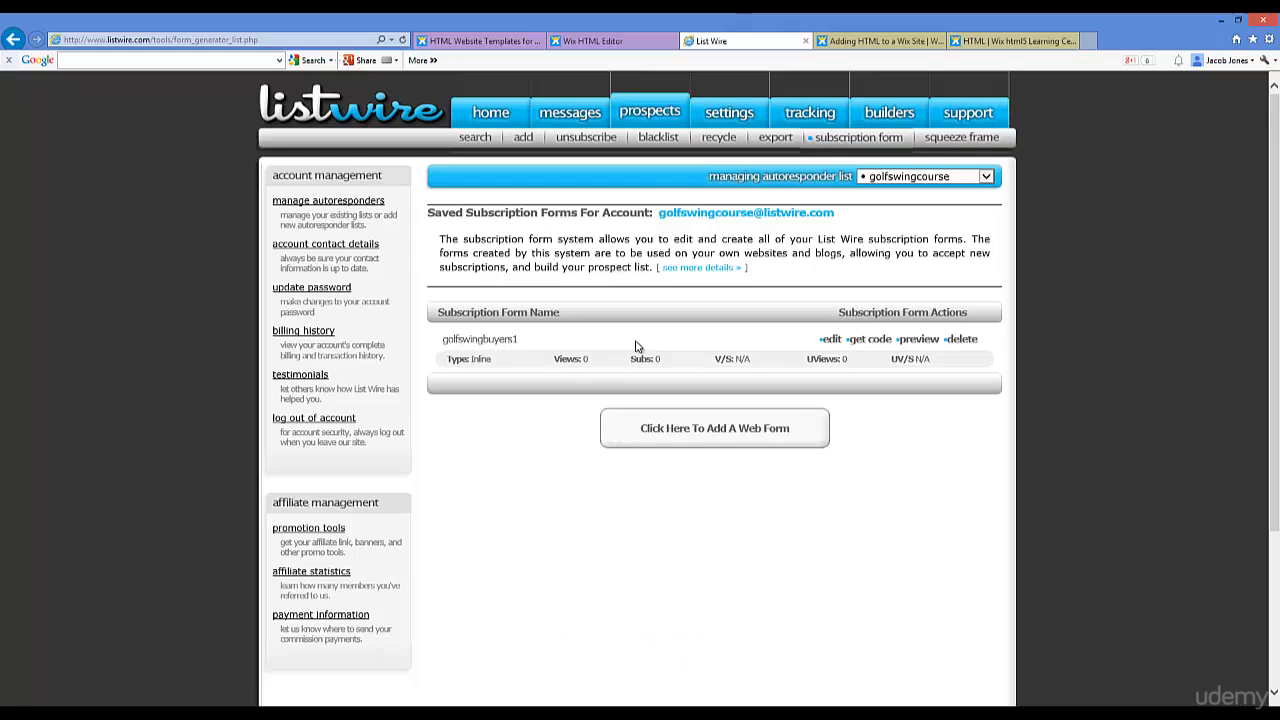
Step: Copy the golfswingbuyers1 javascript embed code and place the cursor in Wix's embed-code box
{"action": "left_click", "coordinate": [862, 340]}
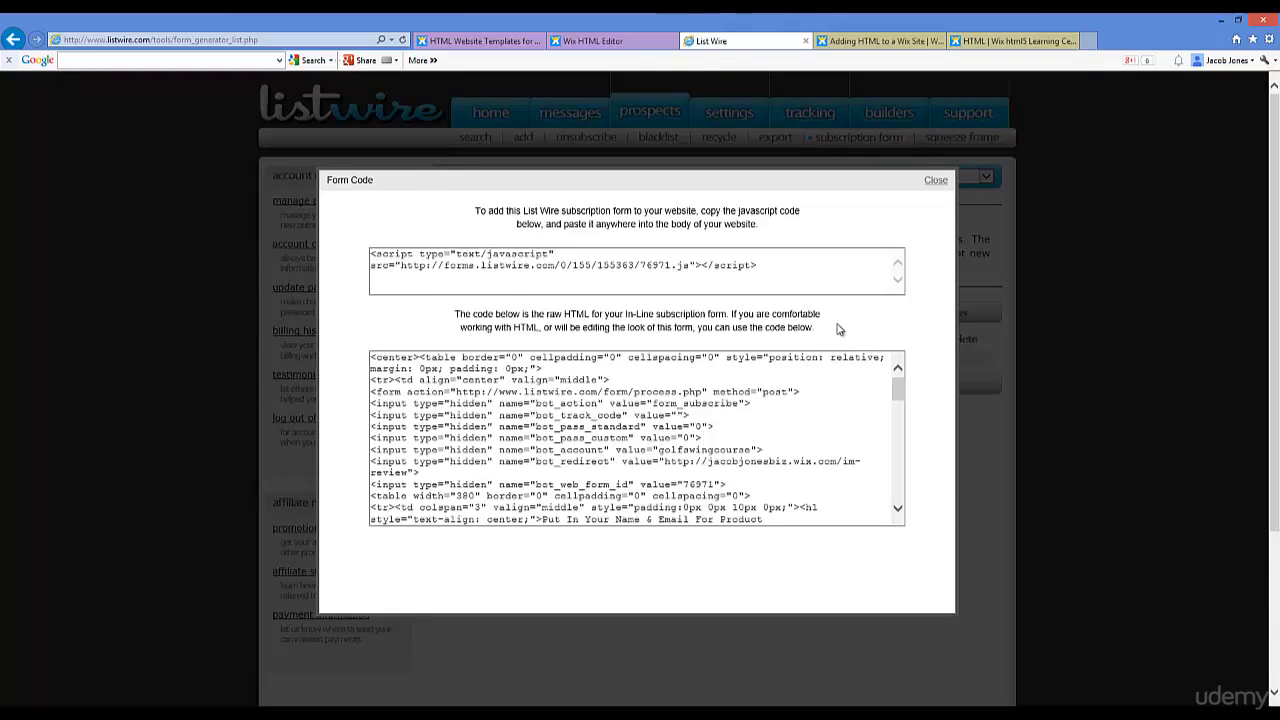
{"action": "left_click_drag", "start_coordinate": [763, 266], "coordinate": [434, 240]}
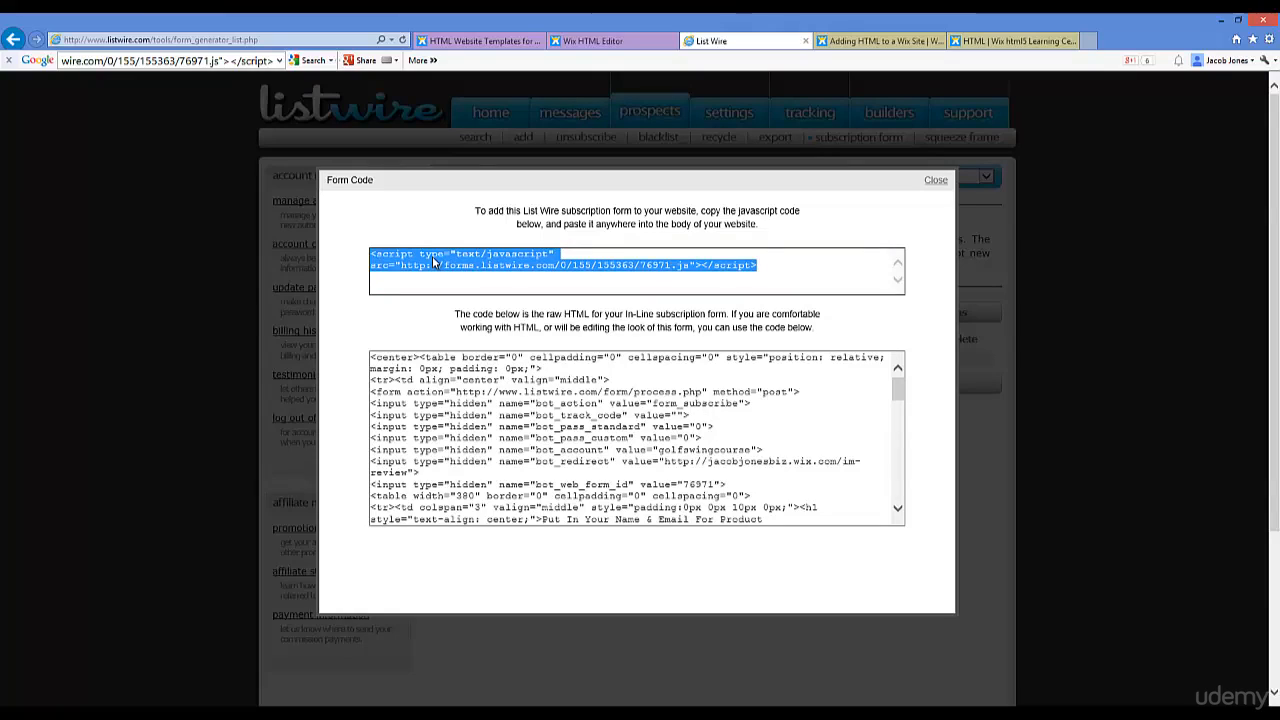
{"action": "right_click", "coordinate": [434, 261]}
{"action": "left_click", "coordinate": [464, 299]}
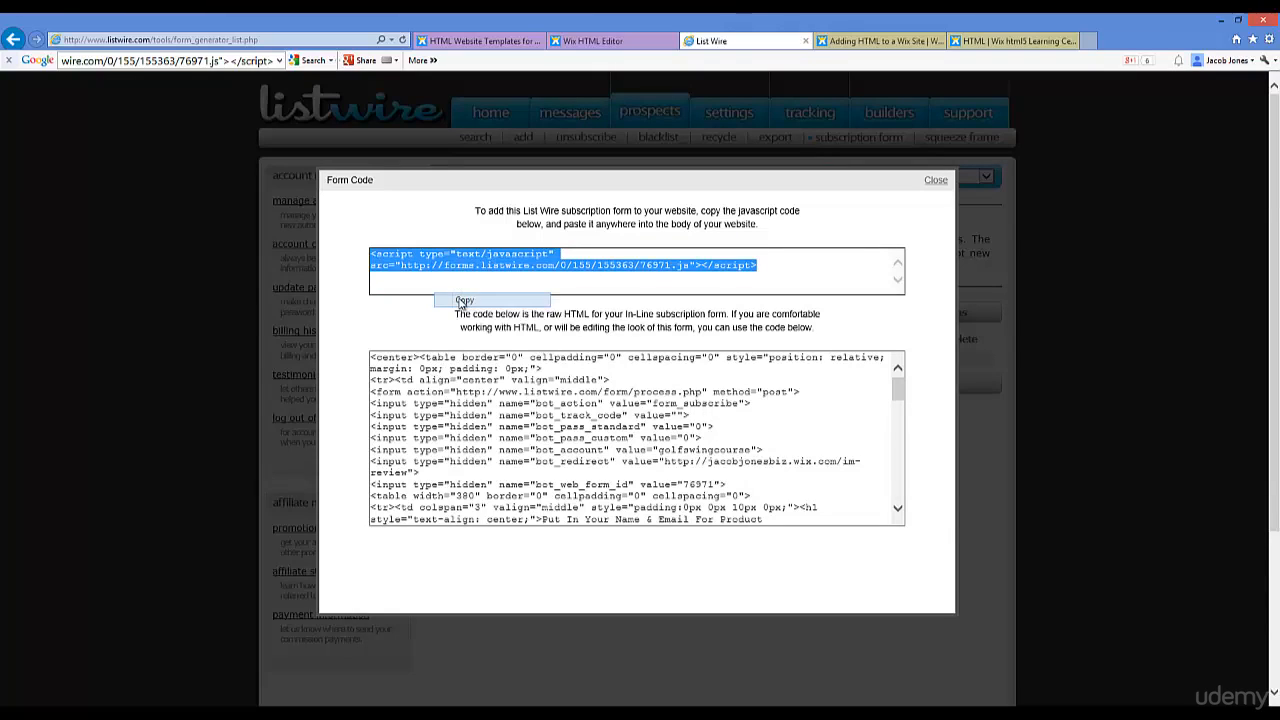
{"action": "right_click", "coordinate": [462, 264]}
{"action": "left_click", "coordinate": [494, 302]}
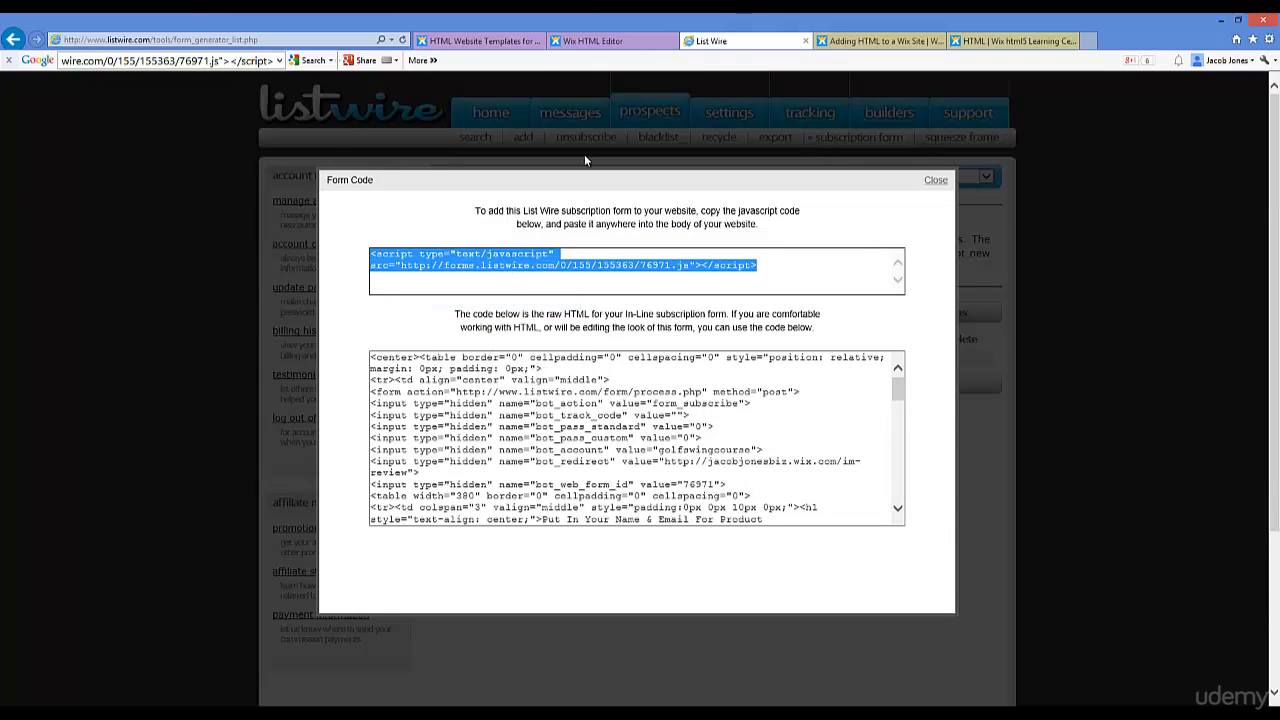
{"action": "left_click", "coordinate": [614, 41]}
{"action": "left_click", "coordinate": [268, 283]}
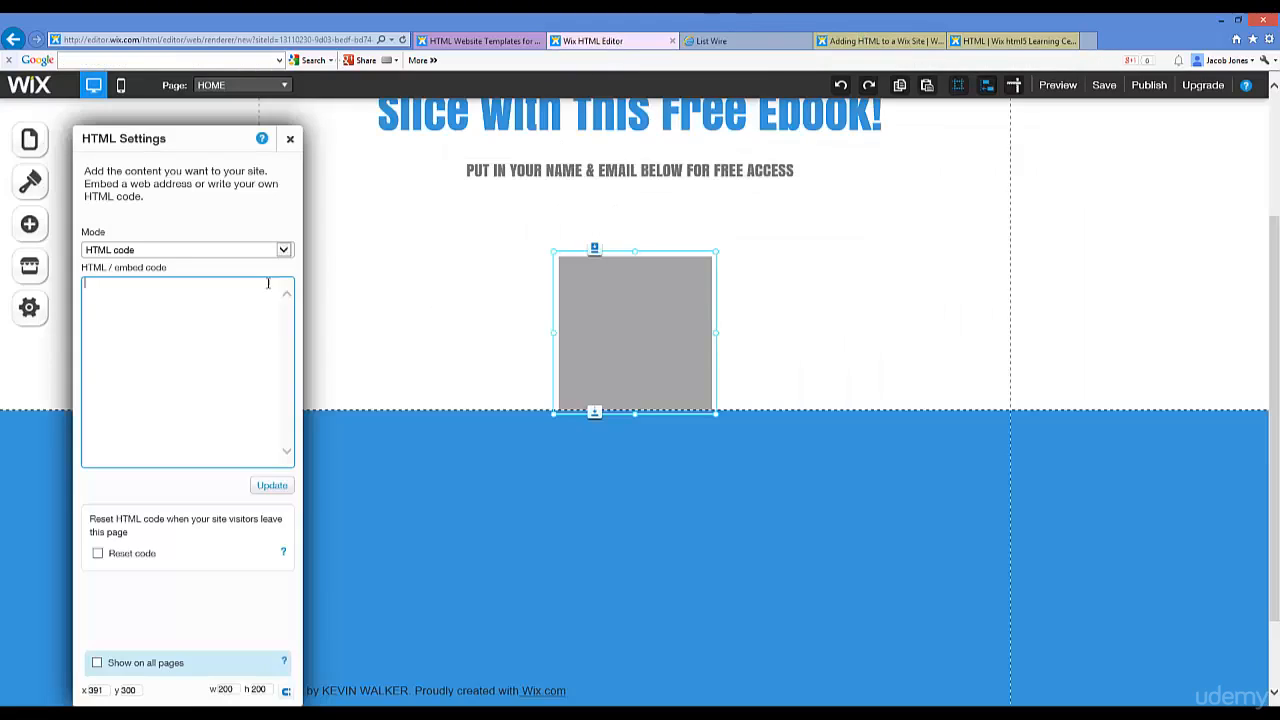
Step: Paste the List Wire script into the HTML code box and apply it with Update
{"action": "right_click", "coordinate": [160, 306]}
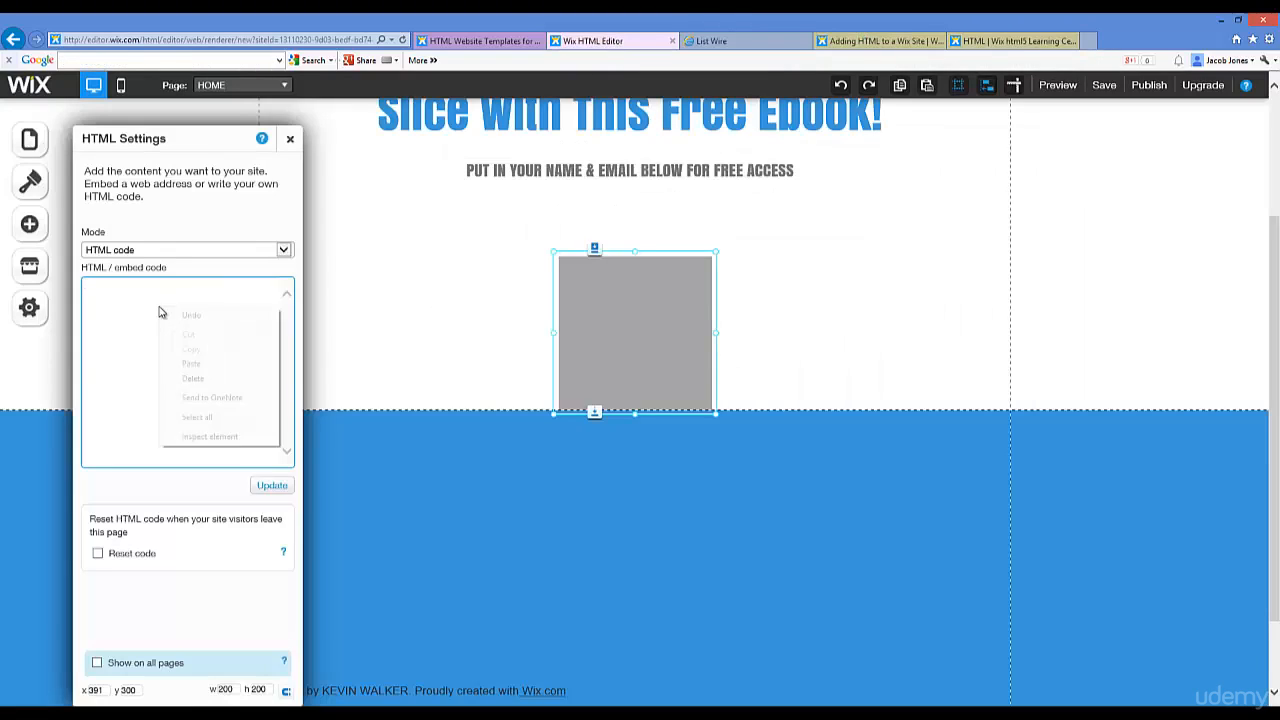
{"action": "left_click", "coordinate": [191, 364]}
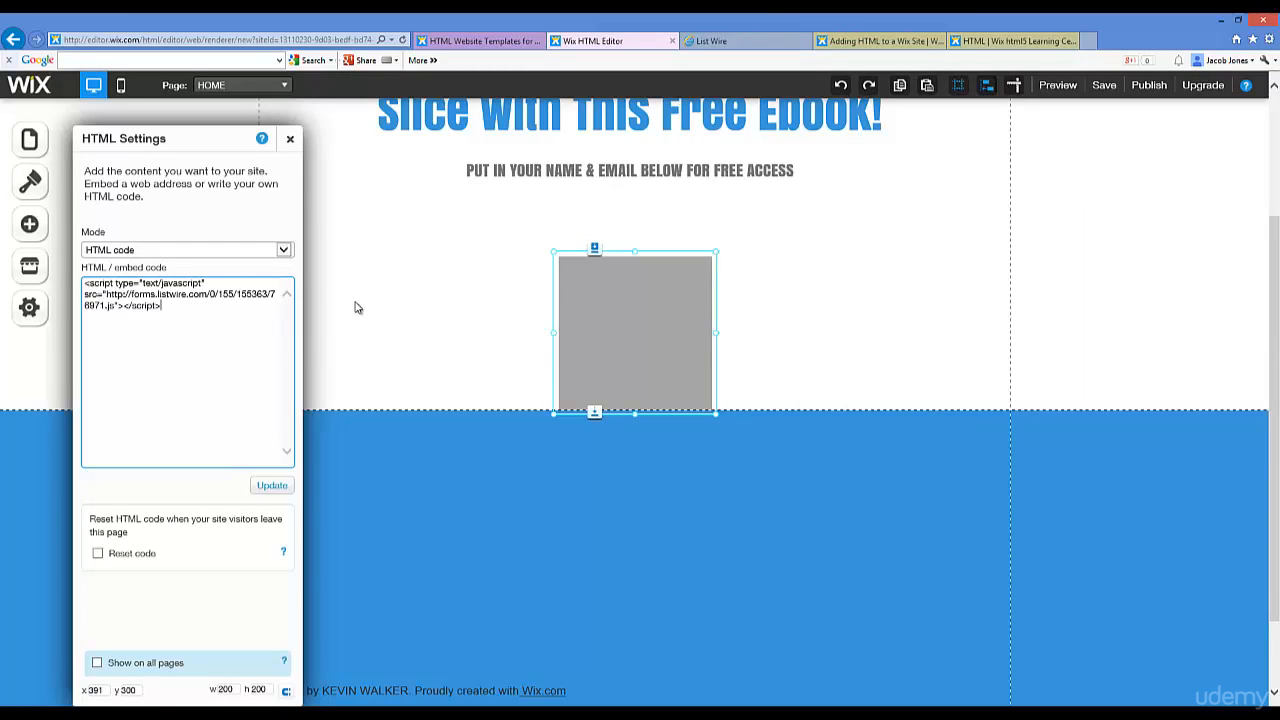
{"action": "scroll", "coordinate": [347, 314], "scroll_direction": "down", "scroll_amount": 1}
{"action": "scroll", "coordinate": [345, 314], "scroll_direction": "up", "scroll_amount": 2}
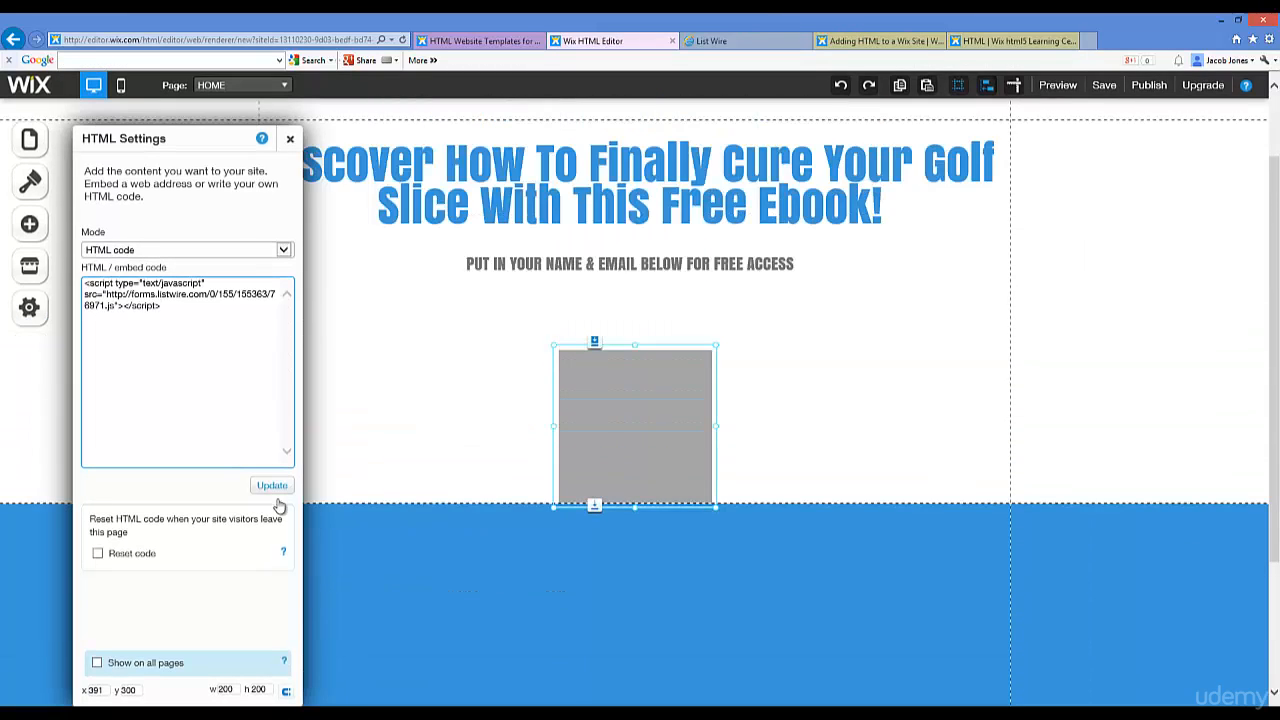
{"action": "left_click", "coordinate": [271, 486]}
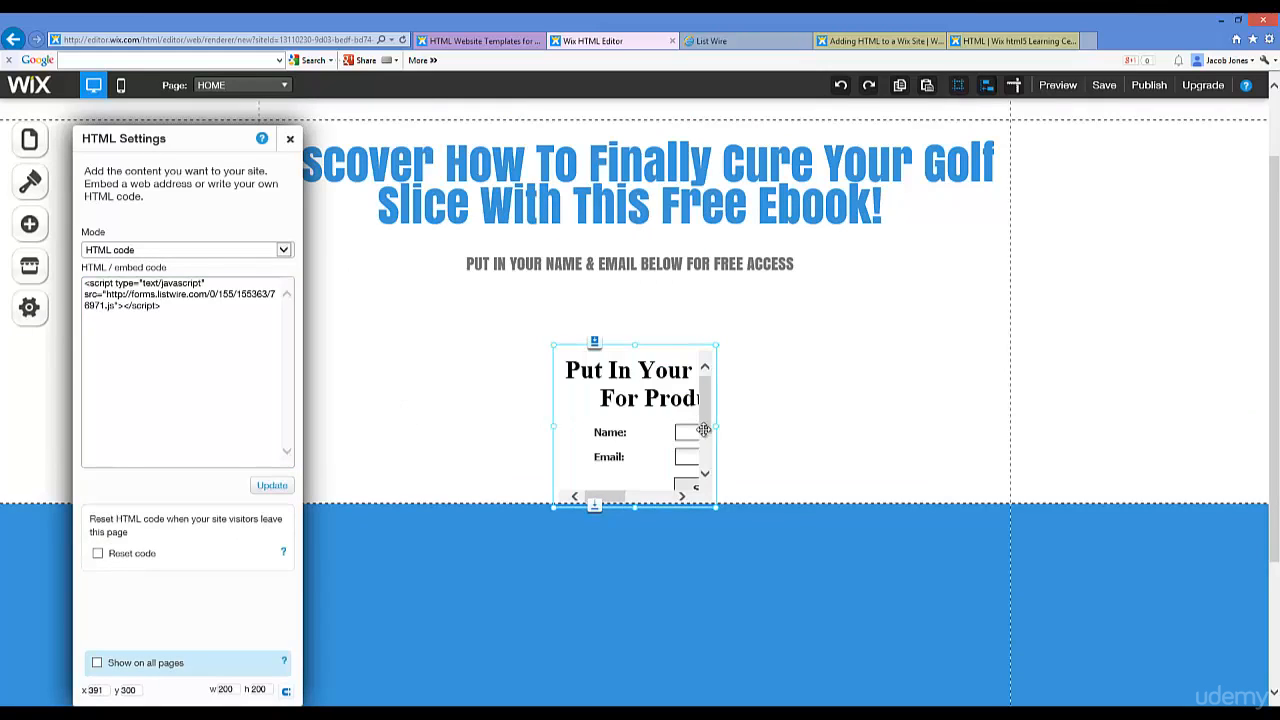
Step: Widen the embedded form to about 605 so Name, Email and Submit show fully
{"action": "left_click_drag", "start_coordinate": [722, 425], "coordinate": [937, 425]}
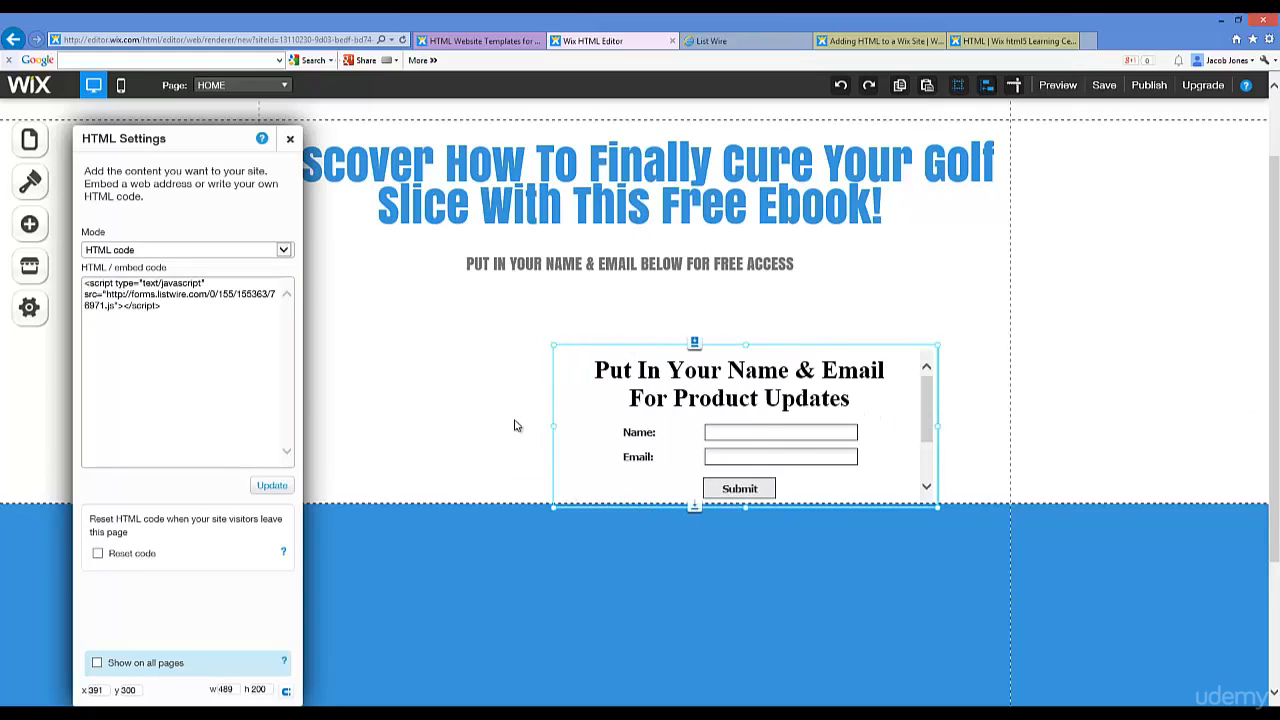
{"action": "left_click_drag", "start_coordinate": [553, 425], "coordinate": [466, 425]}
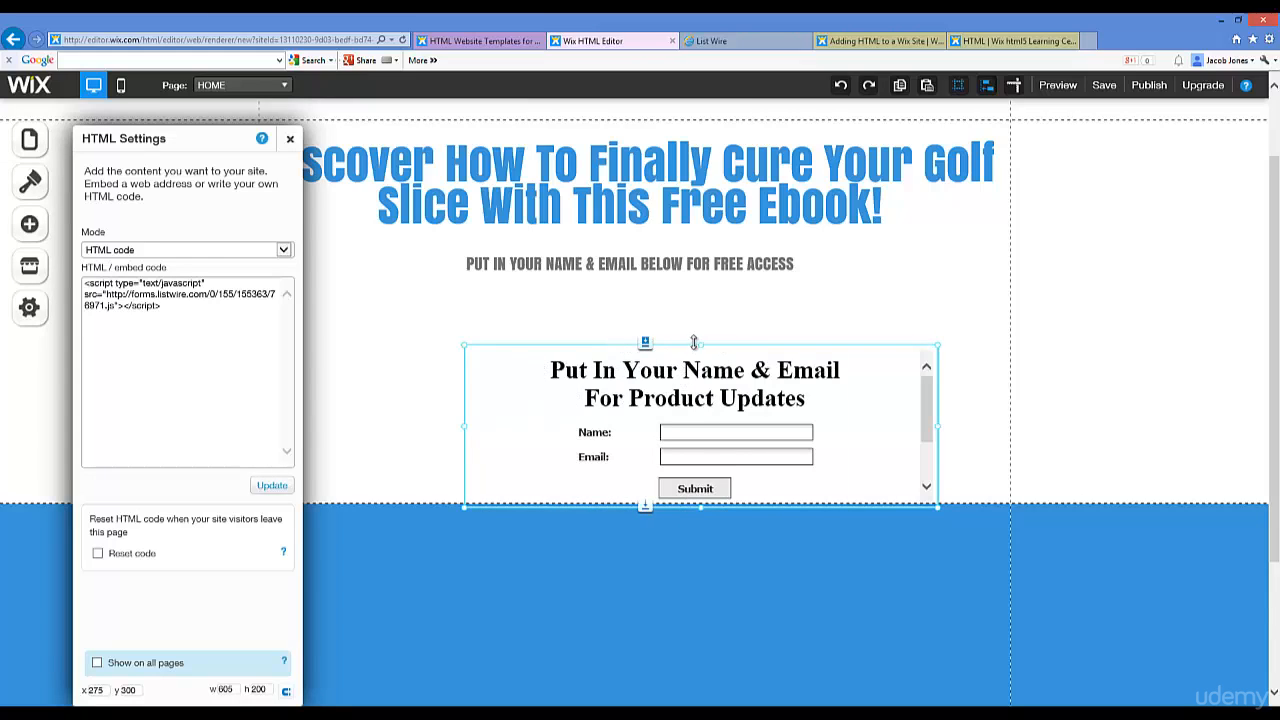
{"action": "left_click", "coordinate": [705, 325]}
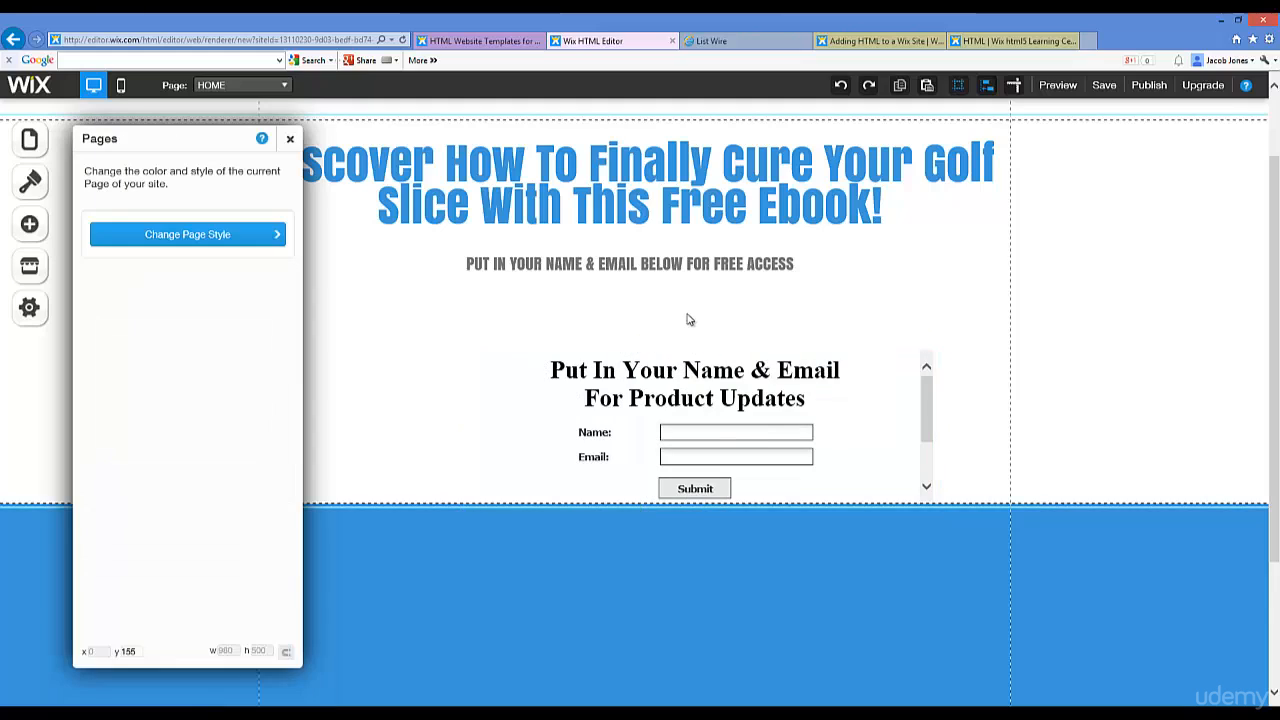
{"action": "left_click", "coordinate": [781, 357]}
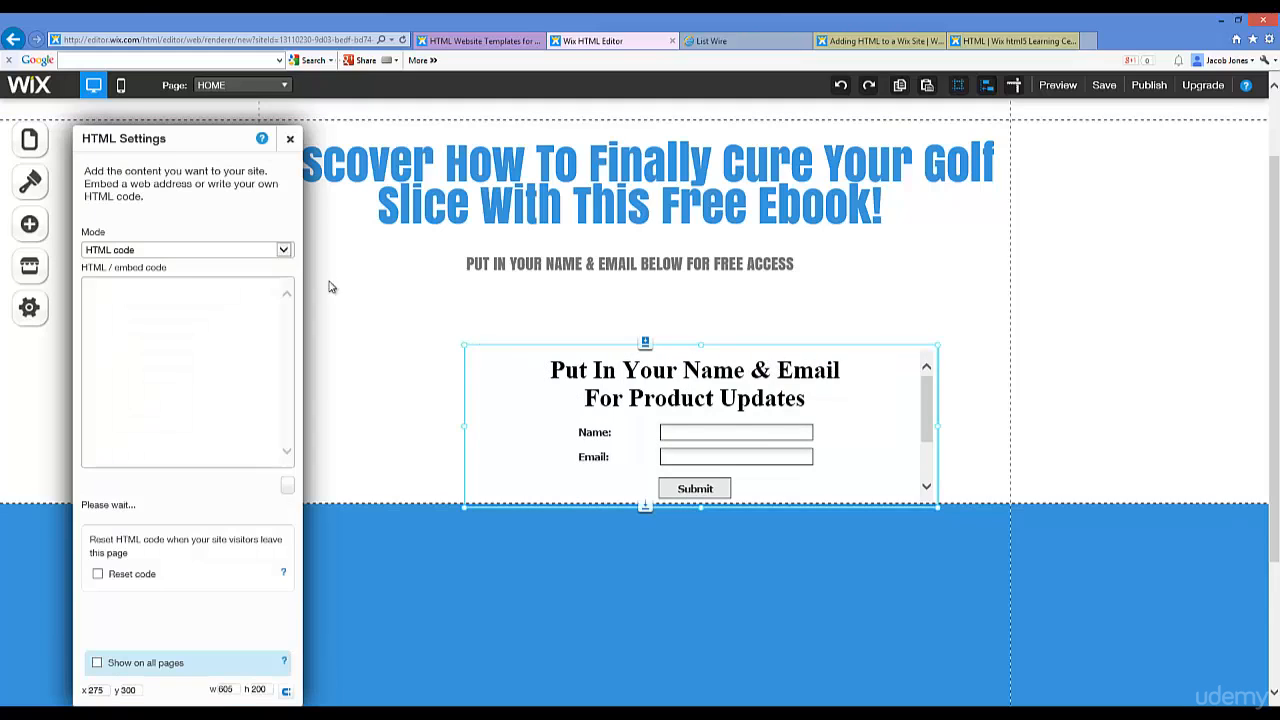
{"action": "left_click", "coordinate": [569, 341]}
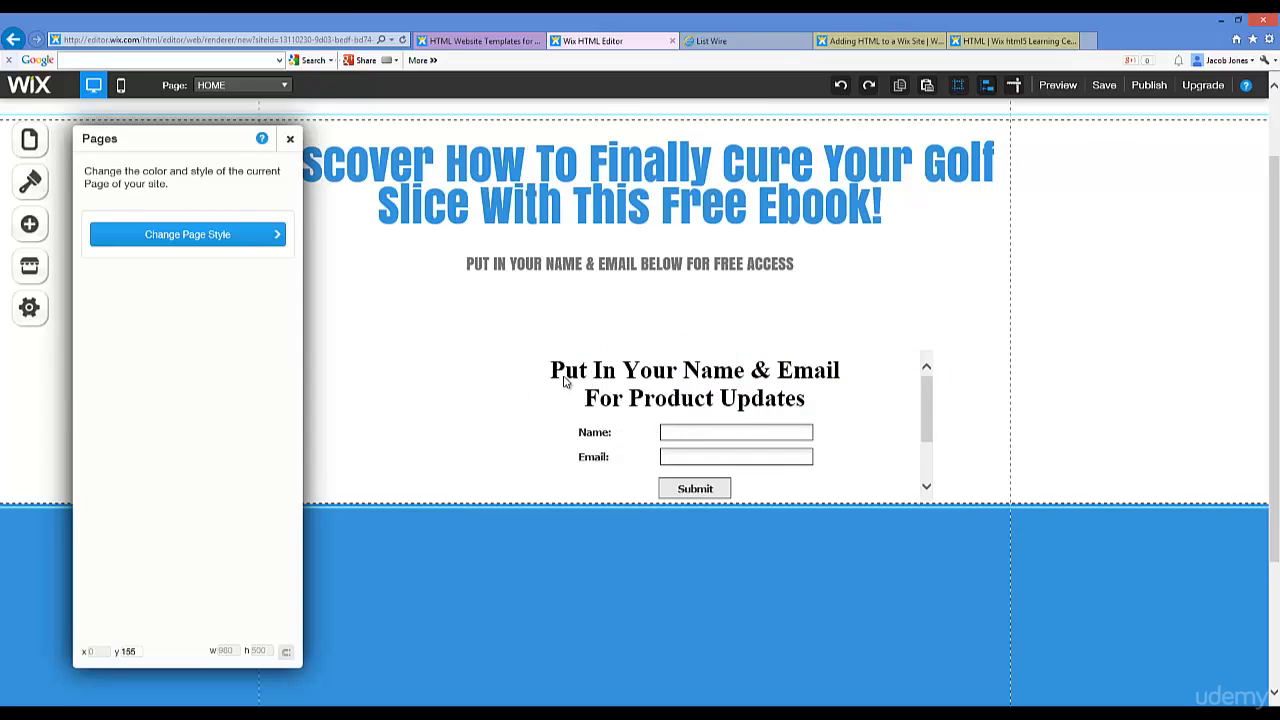
{"action": "left_click", "coordinate": [565, 381]}
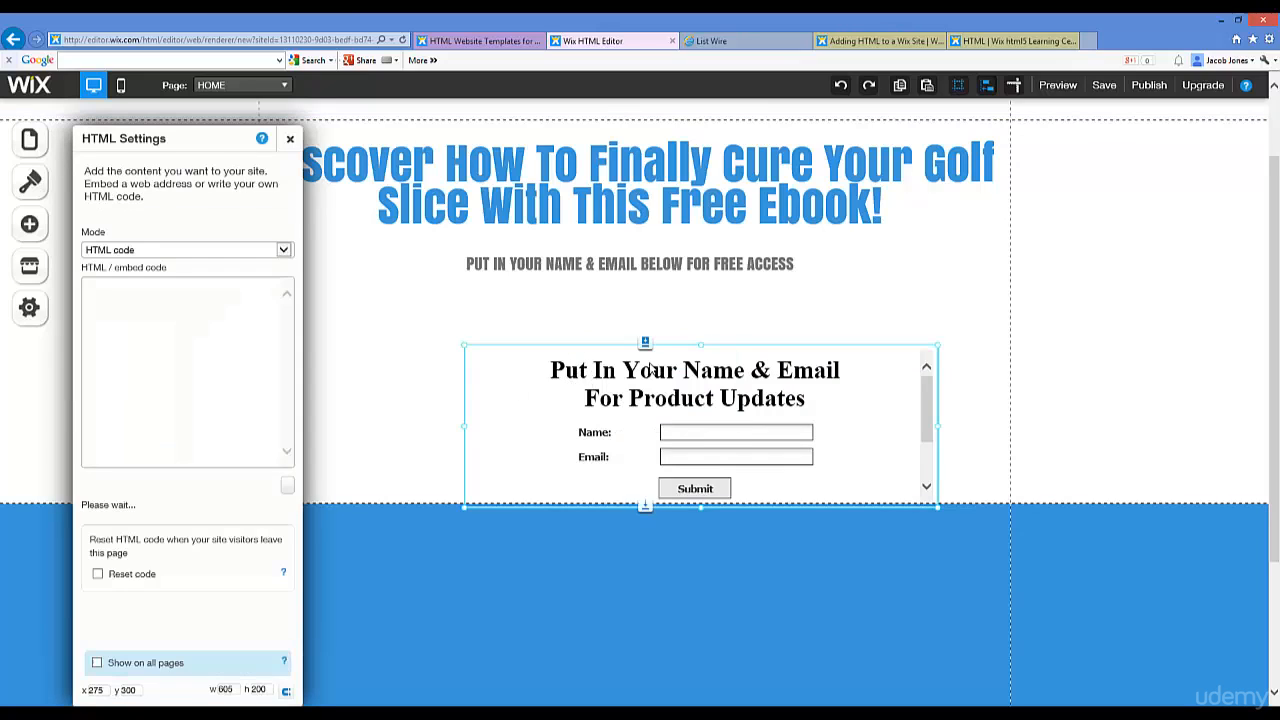
{"action": "left_click", "coordinate": [824, 348]}
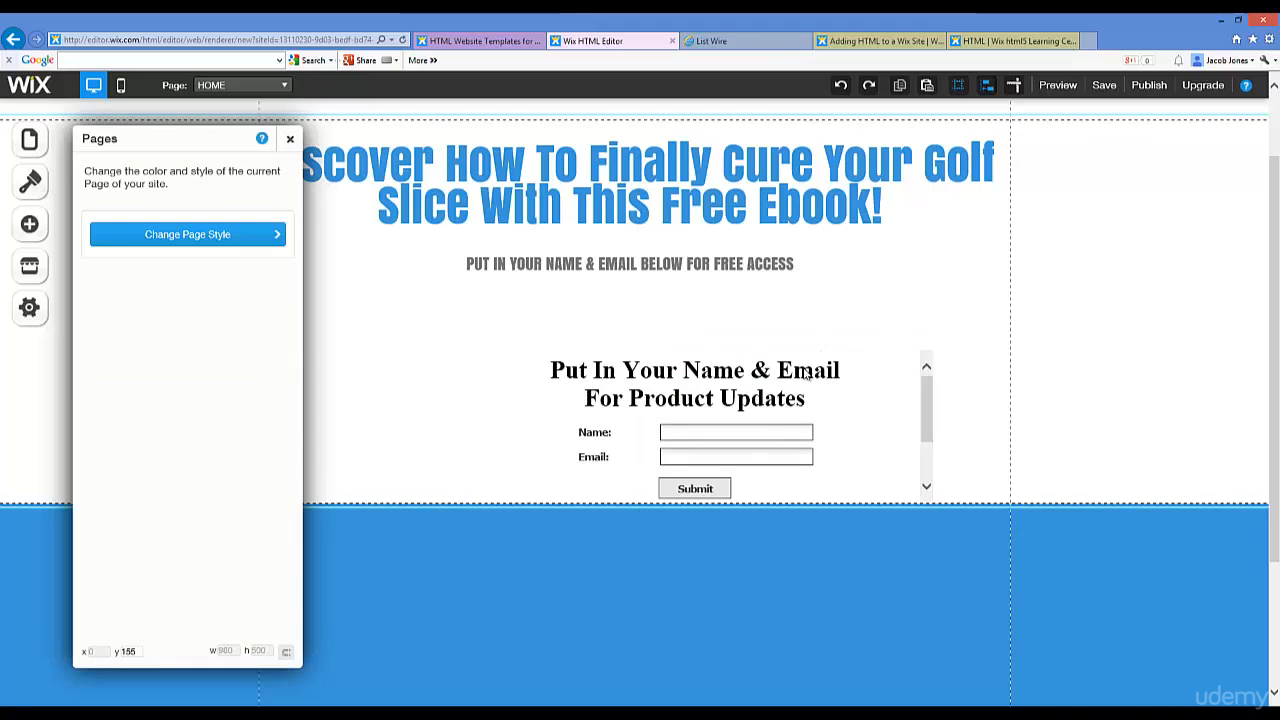
{"action": "left_click", "coordinate": [777, 368]}
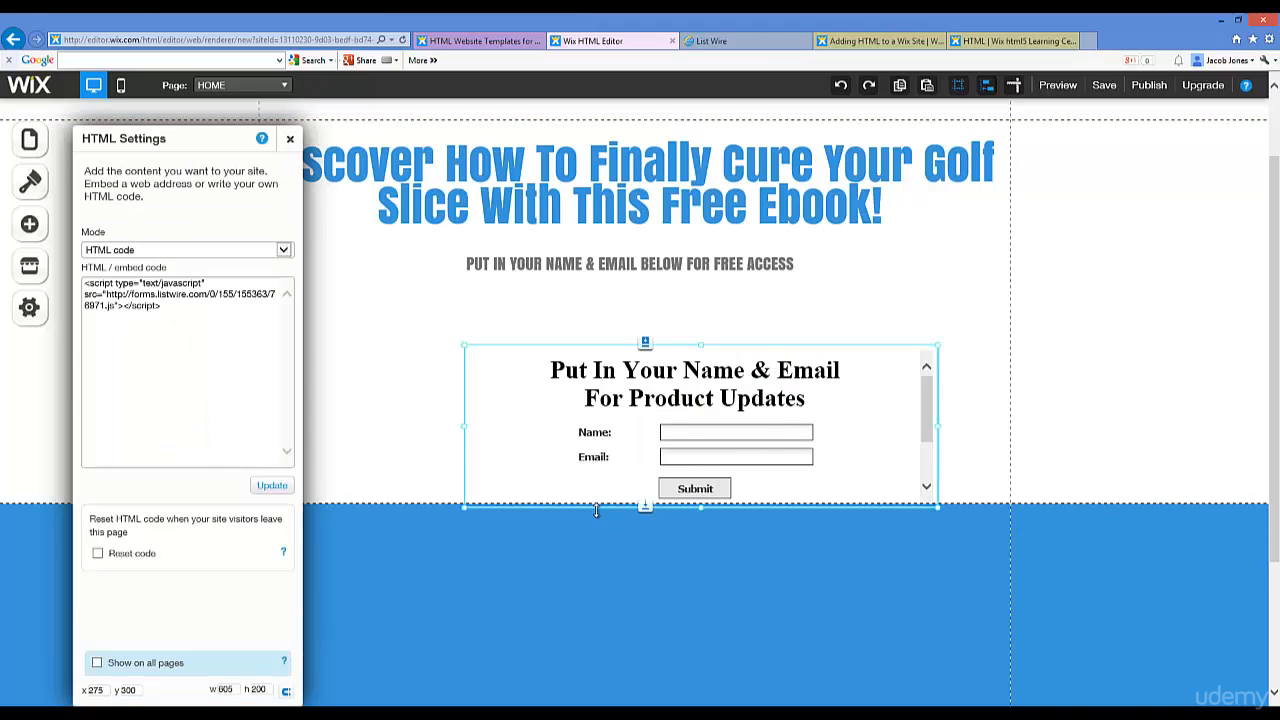
{"action": "scroll", "coordinate": [861, 590], "scroll_direction": "down", "scroll_amount": 1}
{"action": "scroll", "coordinate": [863, 595], "scroll_direction": "down", "scroll_amount": 2}
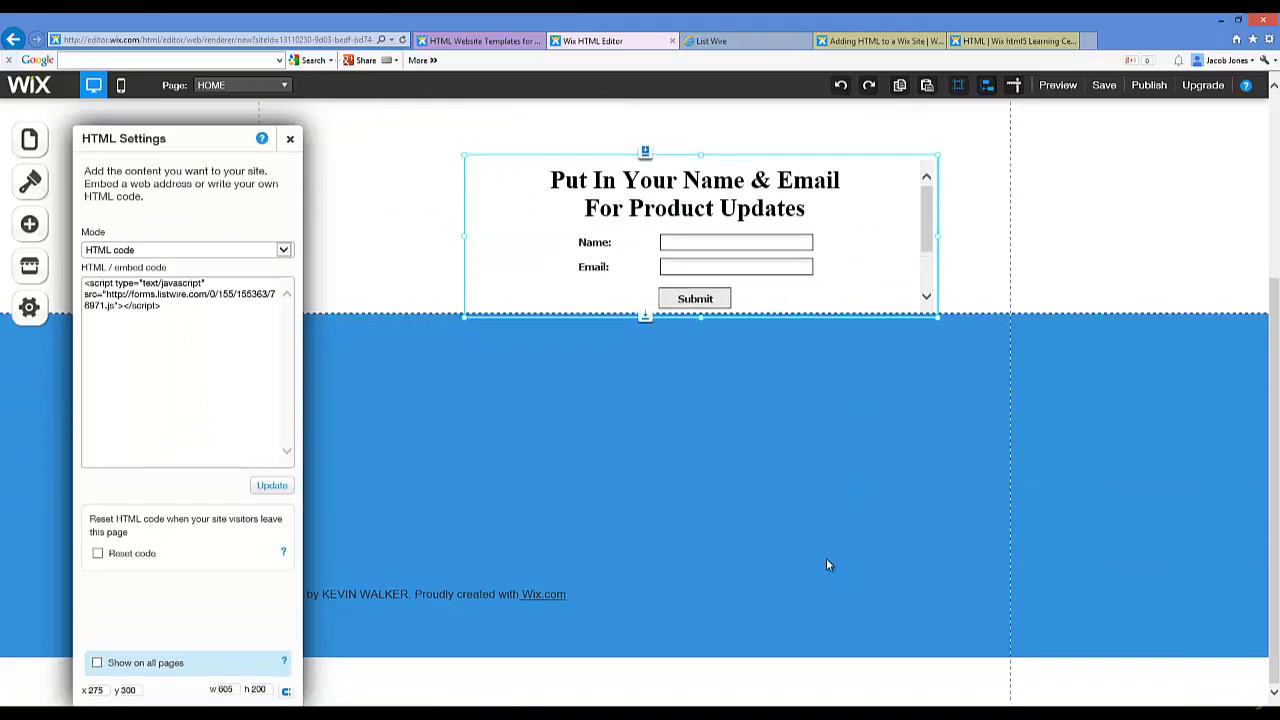
Step: Change the footer copyright year from 2023 to 2014 and replace the name with the owner's name
{"action": "left_click", "coordinate": [462, 595]}
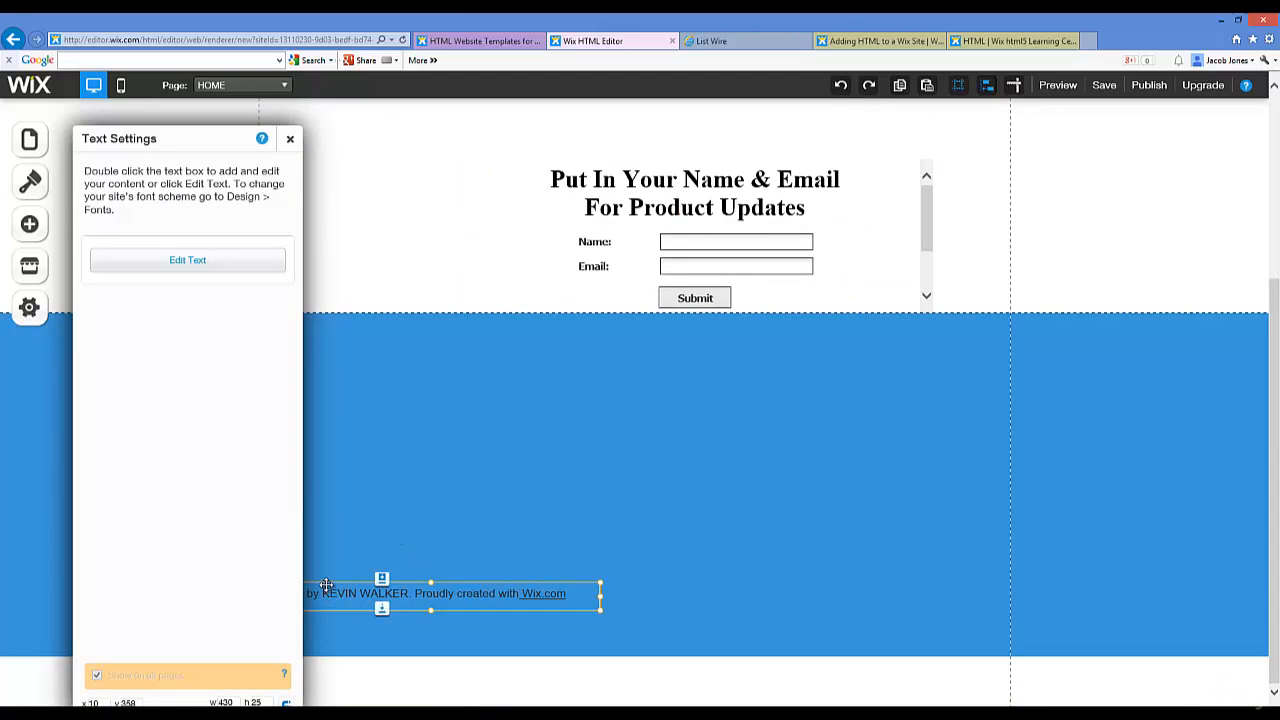
{"action": "left_click", "coordinate": [234, 266]}
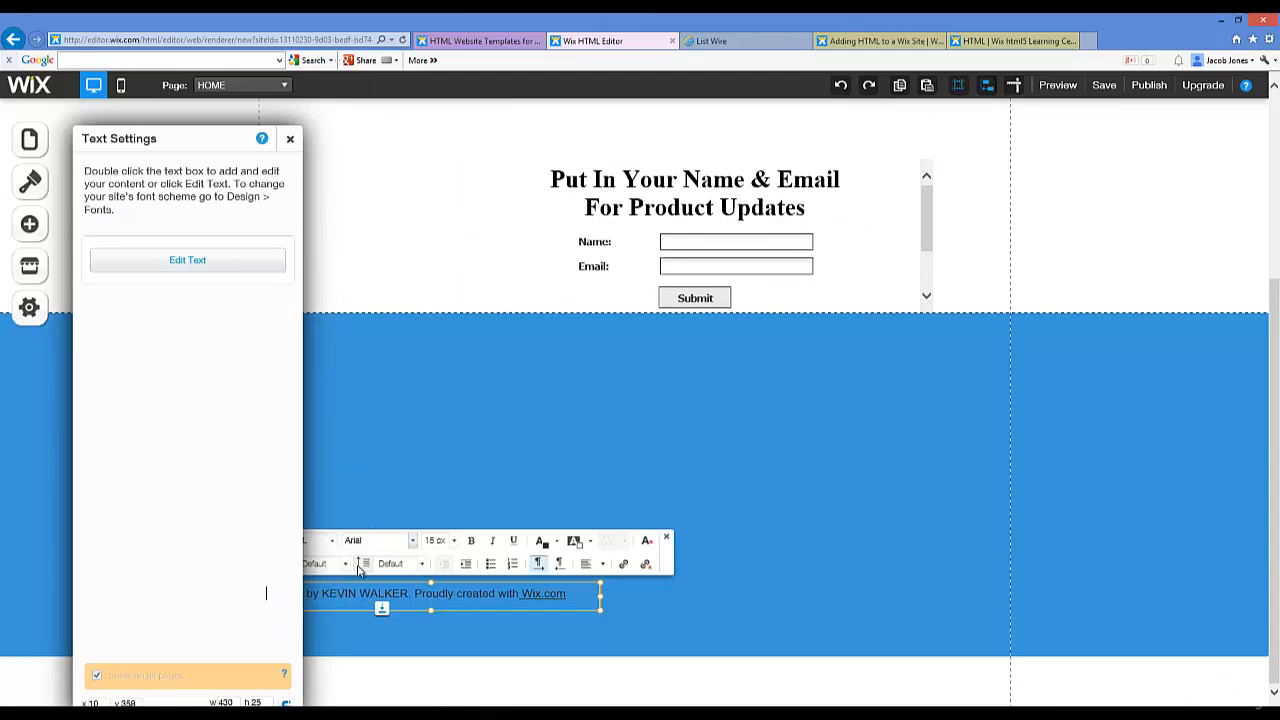
{"action": "left_click", "coordinate": [289, 138]}
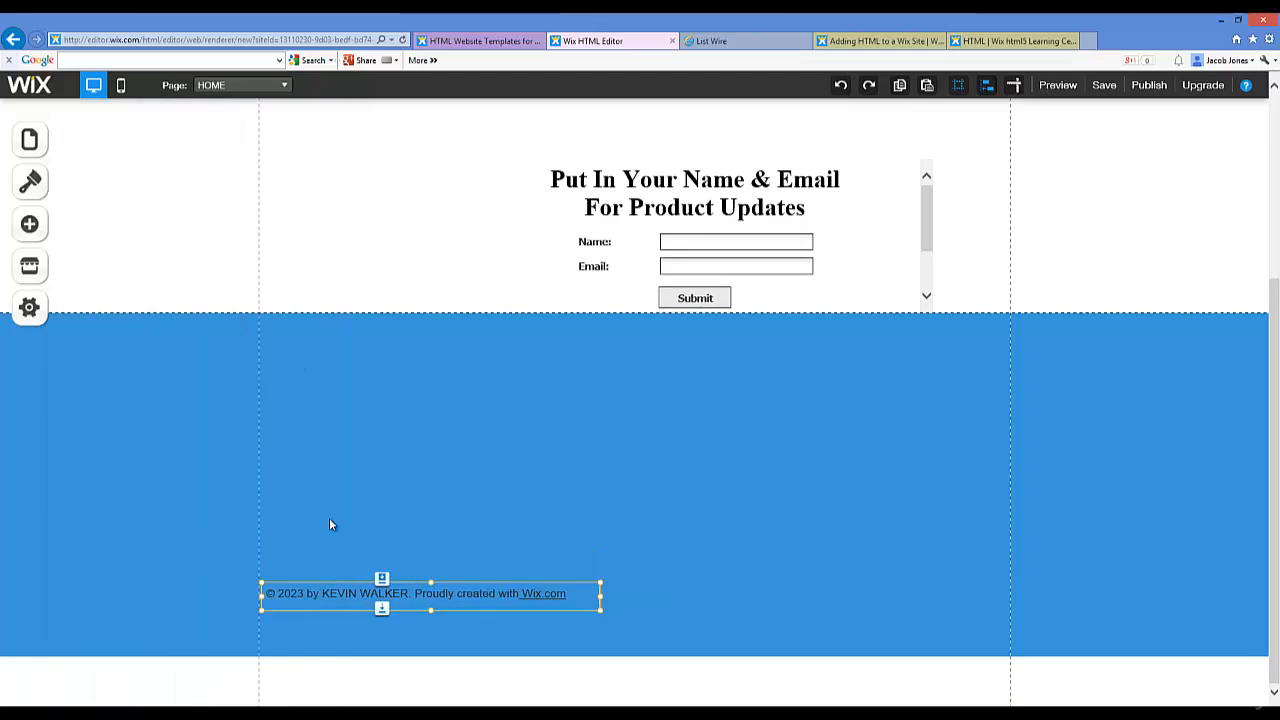
{"action": "right_click", "coordinate": [336, 593]}
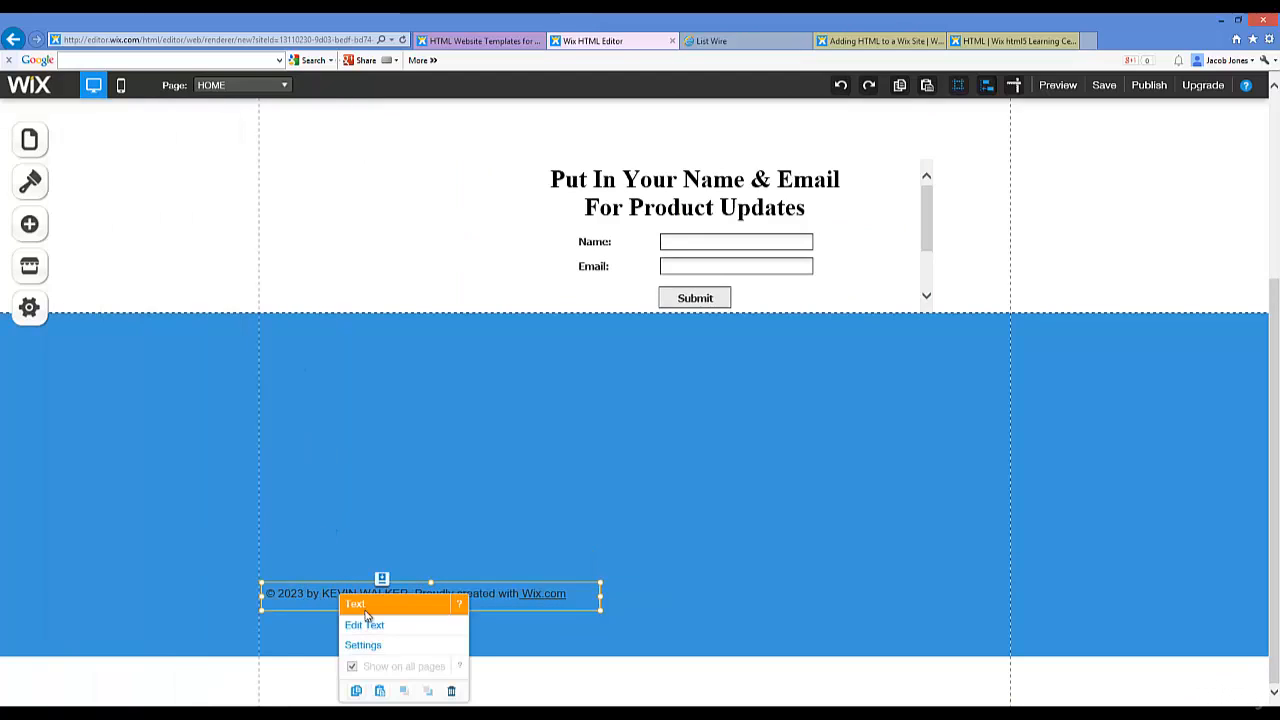
{"action": "left_click", "coordinate": [352, 622]}
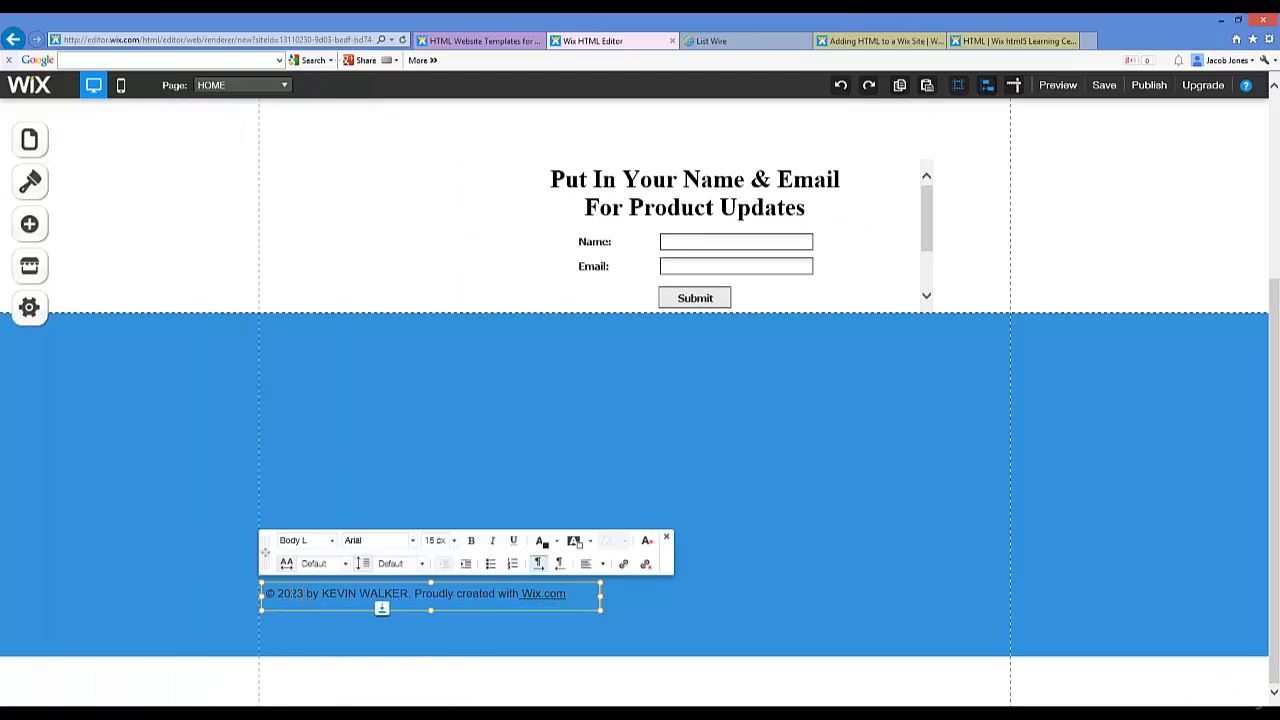
{"action": "left_click_drag", "start_coordinate": [297, 593], "coordinate": [306, 593]}
{"action": "type", "text": "1"}
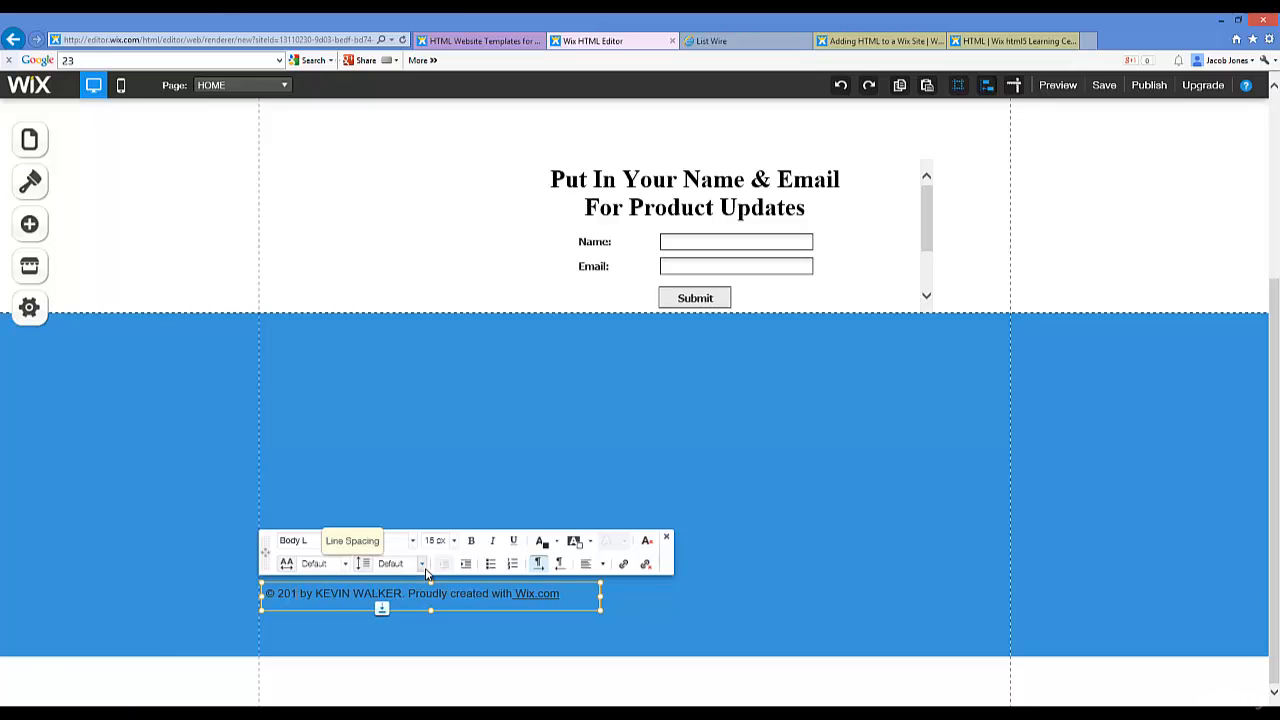
{"action": "type", "text": "4"}
{"action": "left_click_drag", "start_coordinate": [320, 593], "coordinate": [408, 593]}
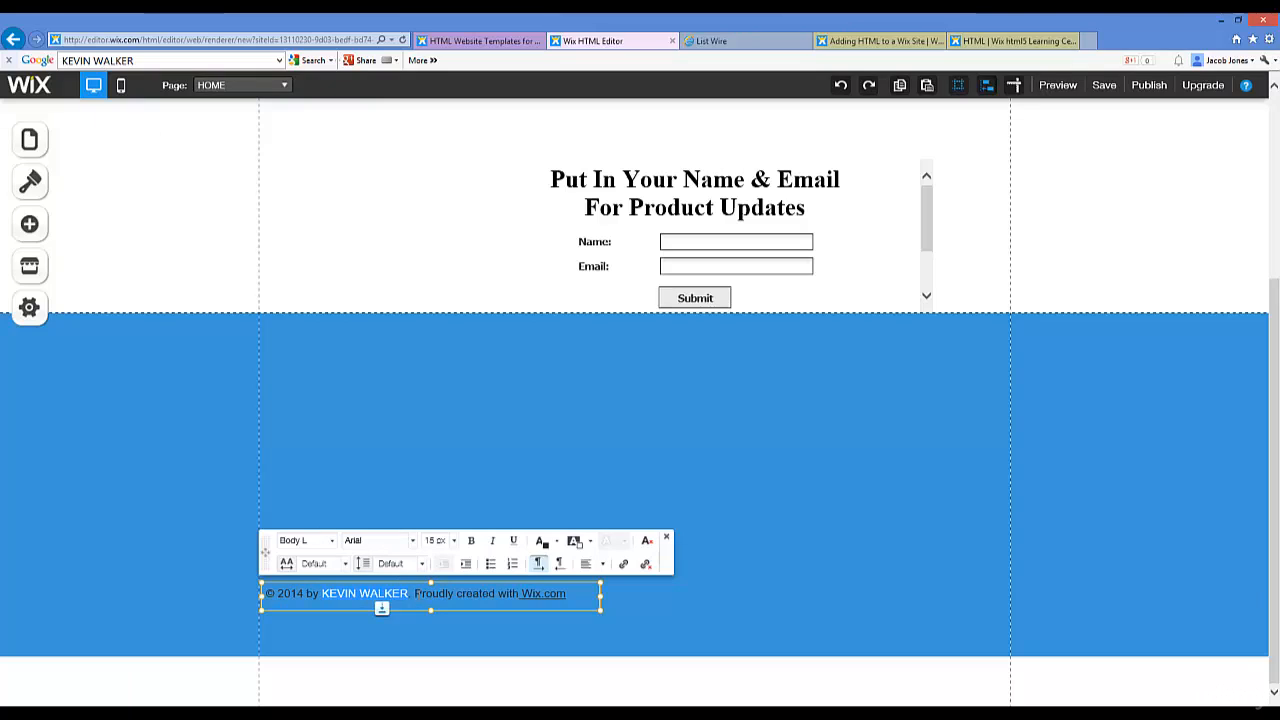
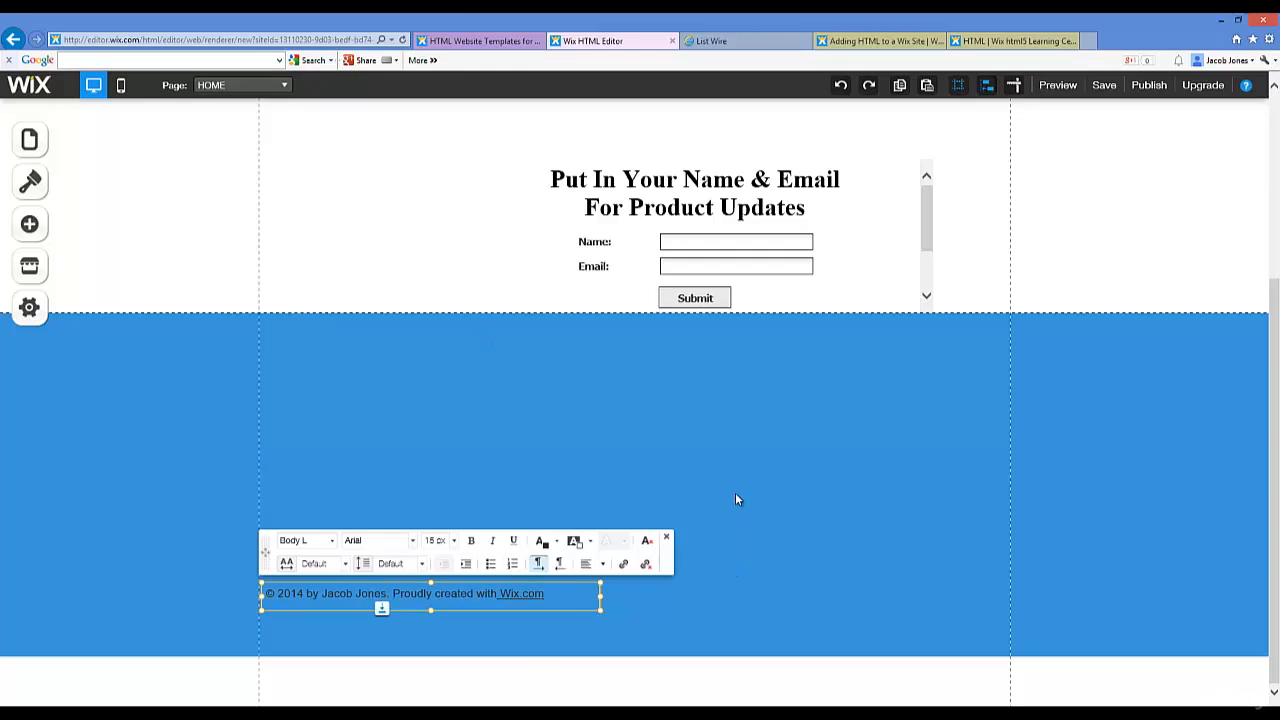
{"action": "left_click", "coordinate": [656, 492]}
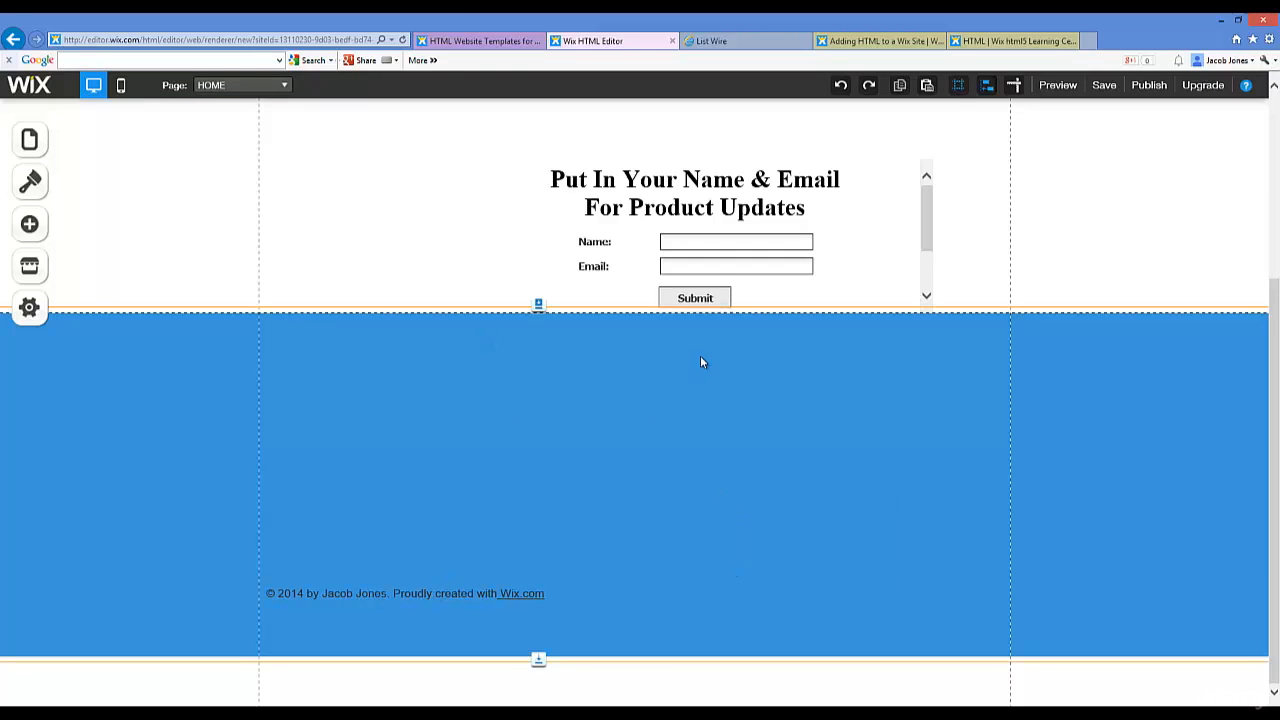
Step: Make the form box taller to reveal the thank-you line and List Wire link
{"action": "left_click", "coordinate": [810, 175]}
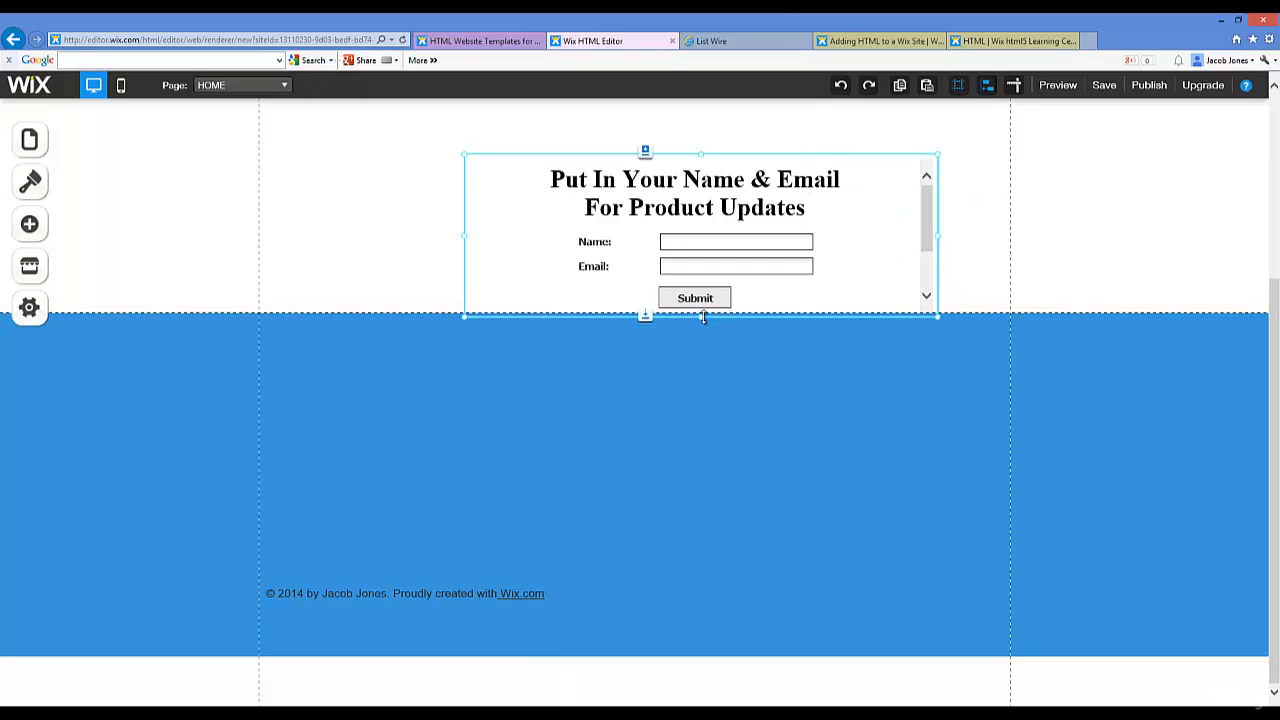
{"action": "left_click_drag", "start_coordinate": [703, 317], "coordinate": [707, 401]}
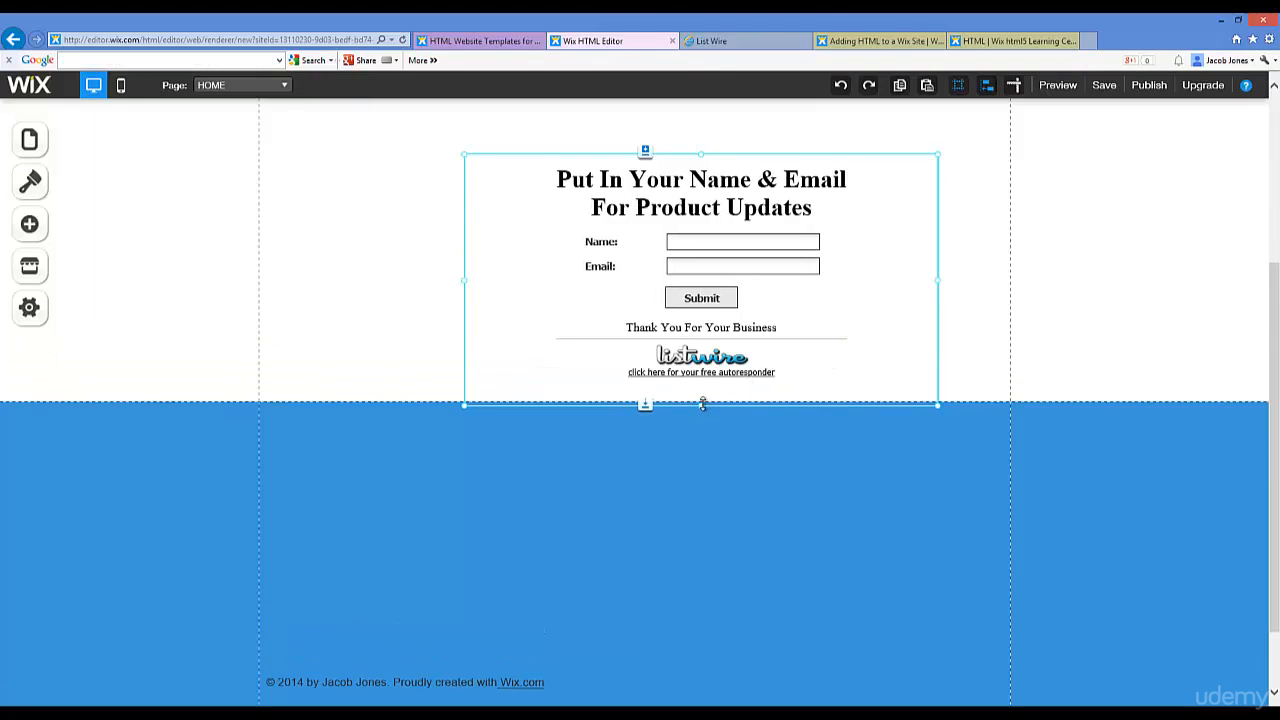
{"action": "left_click_drag", "start_coordinate": [701, 413], "coordinate": [708, 418]}
{"action": "scroll", "coordinate": [963, 363], "scroll_direction": "up", "scroll_amount": 3}
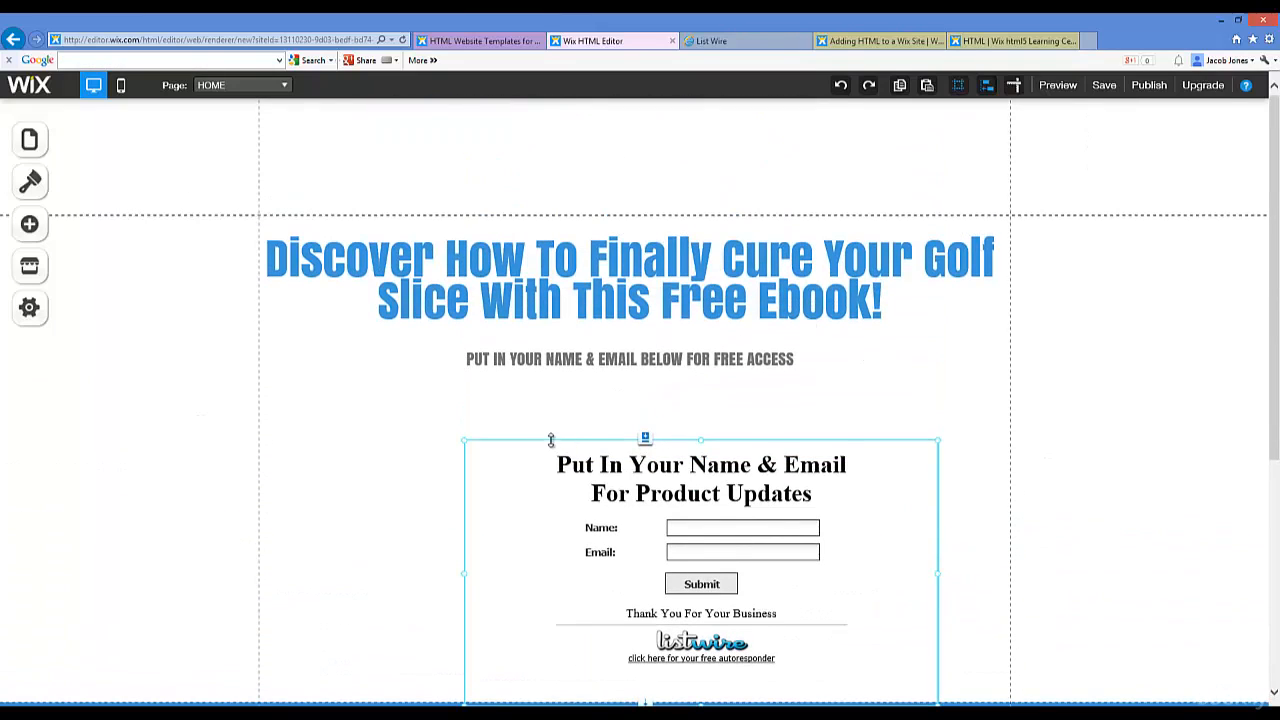
Step: Widen the embedded form box outward on both sides across the page
{"action": "left_click", "coordinate": [540, 443]}
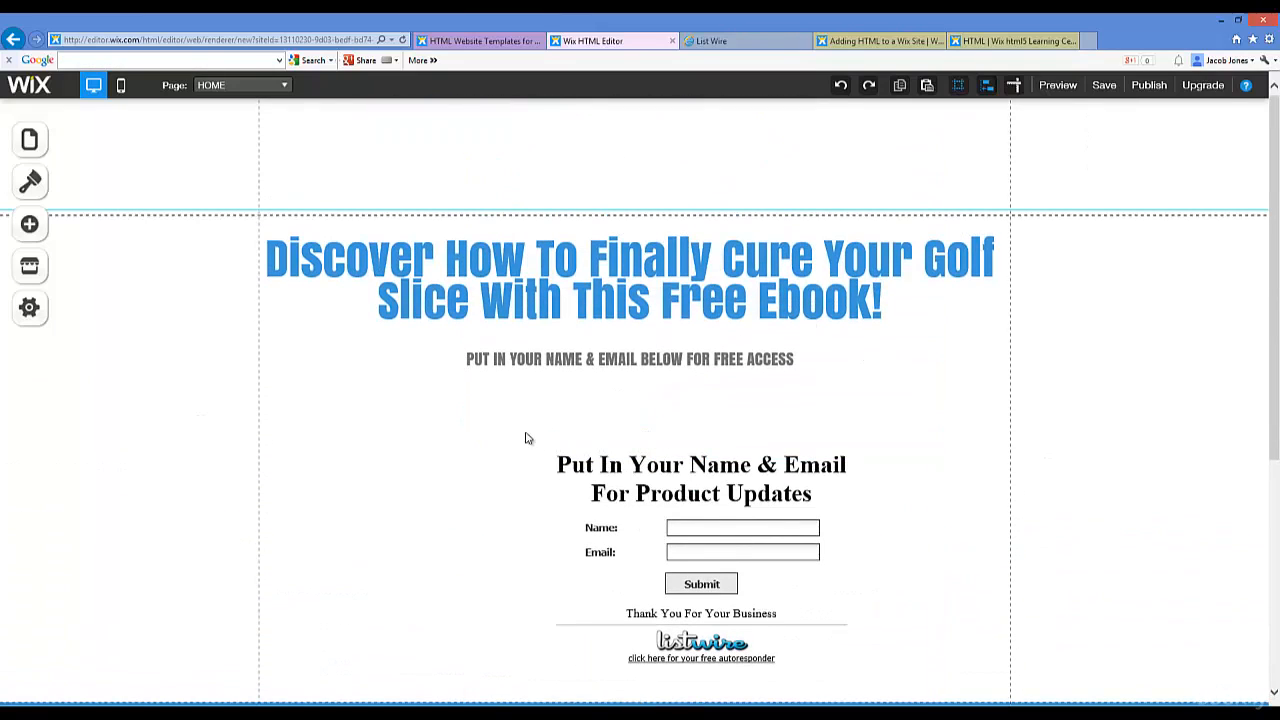
{"action": "left_click", "coordinate": [565, 466]}
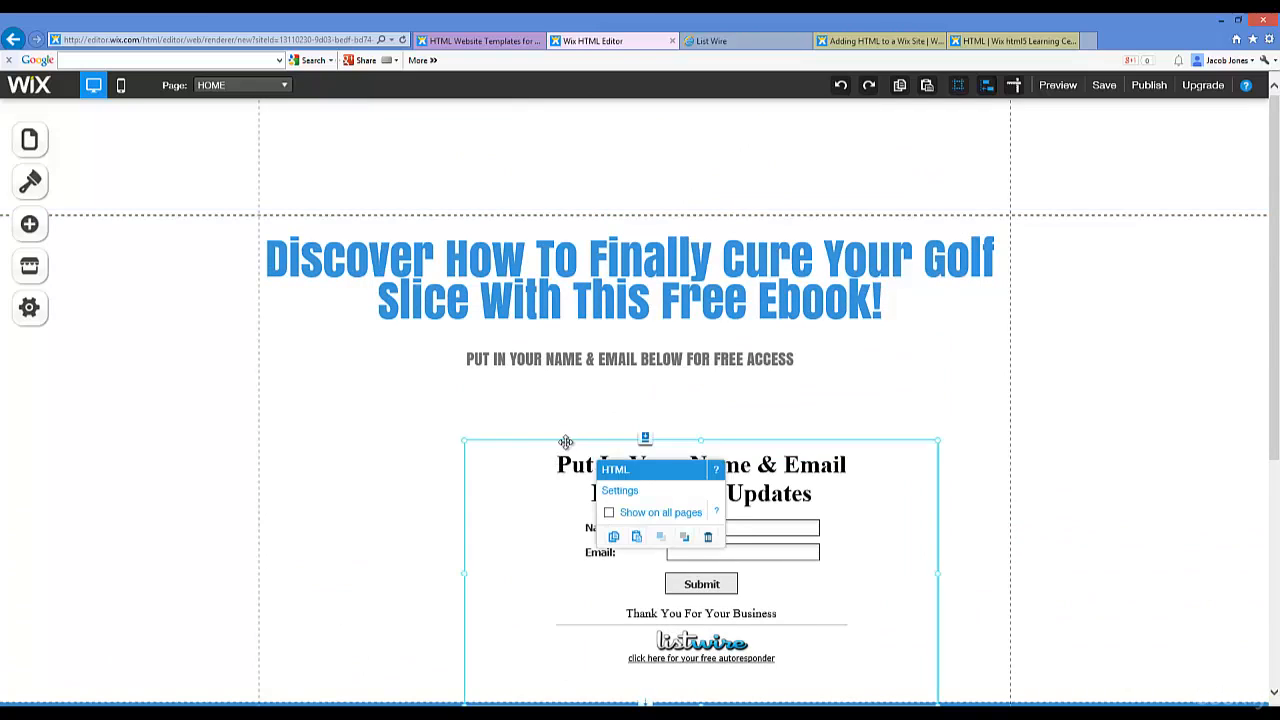
{"action": "left_click_drag", "start_coordinate": [465, 572], "coordinate": [345, 546]}
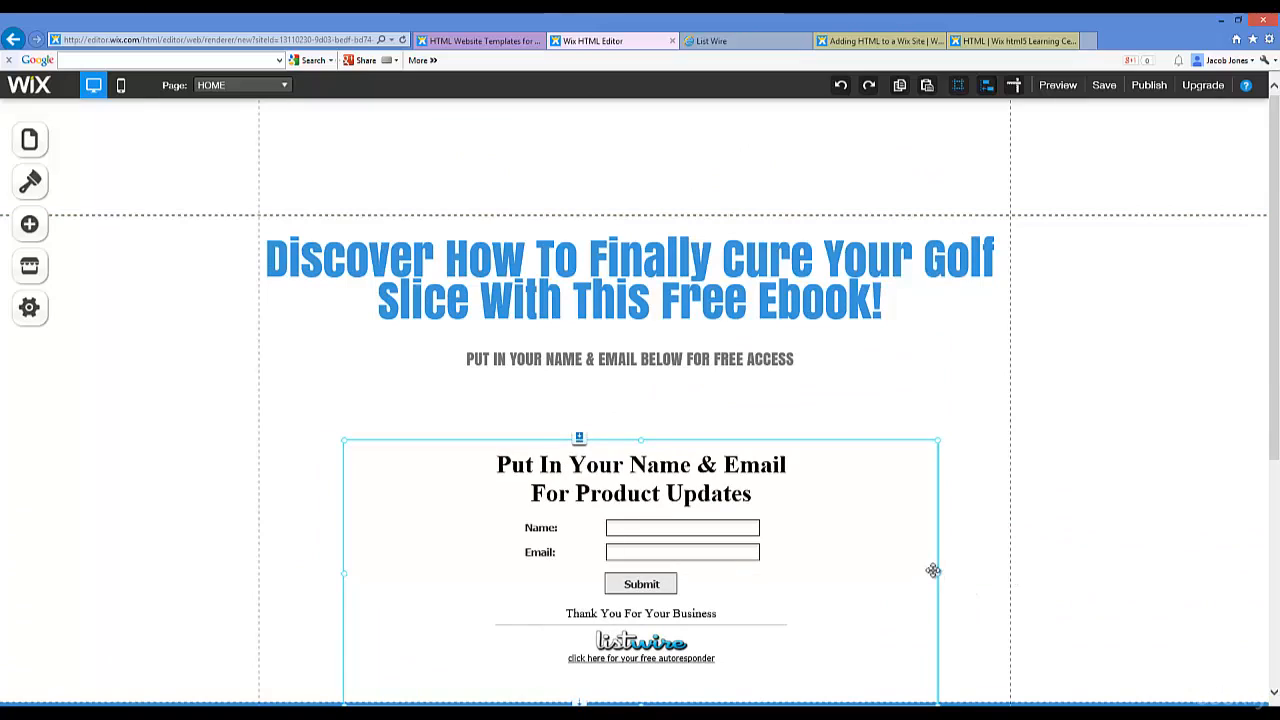
{"action": "left_click_drag", "start_coordinate": [938, 575], "coordinate": [998, 566]}
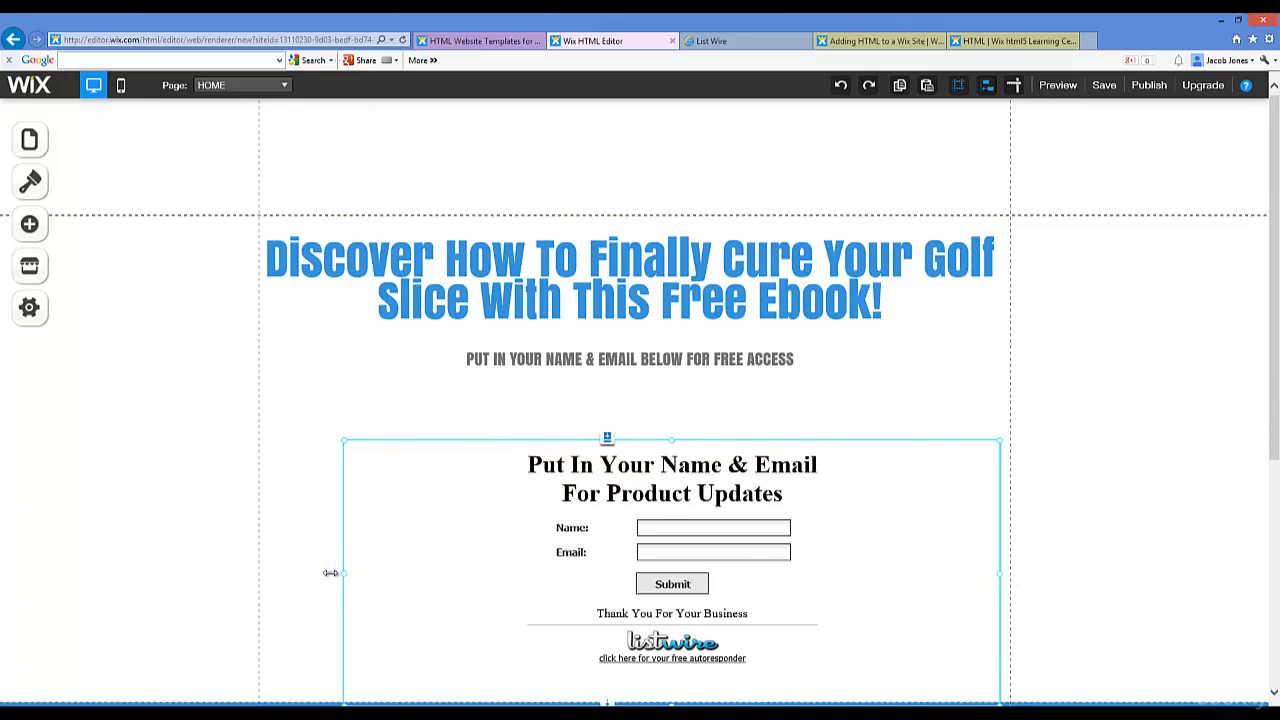
{"action": "left_click_drag", "start_coordinate": [330, 573], "coordinate": [300, 569]}
Step: Pull the headline box's bottom edge up to end just below the free-access subtitle
{"action": "left_click", "coordinate": [630, 398]}
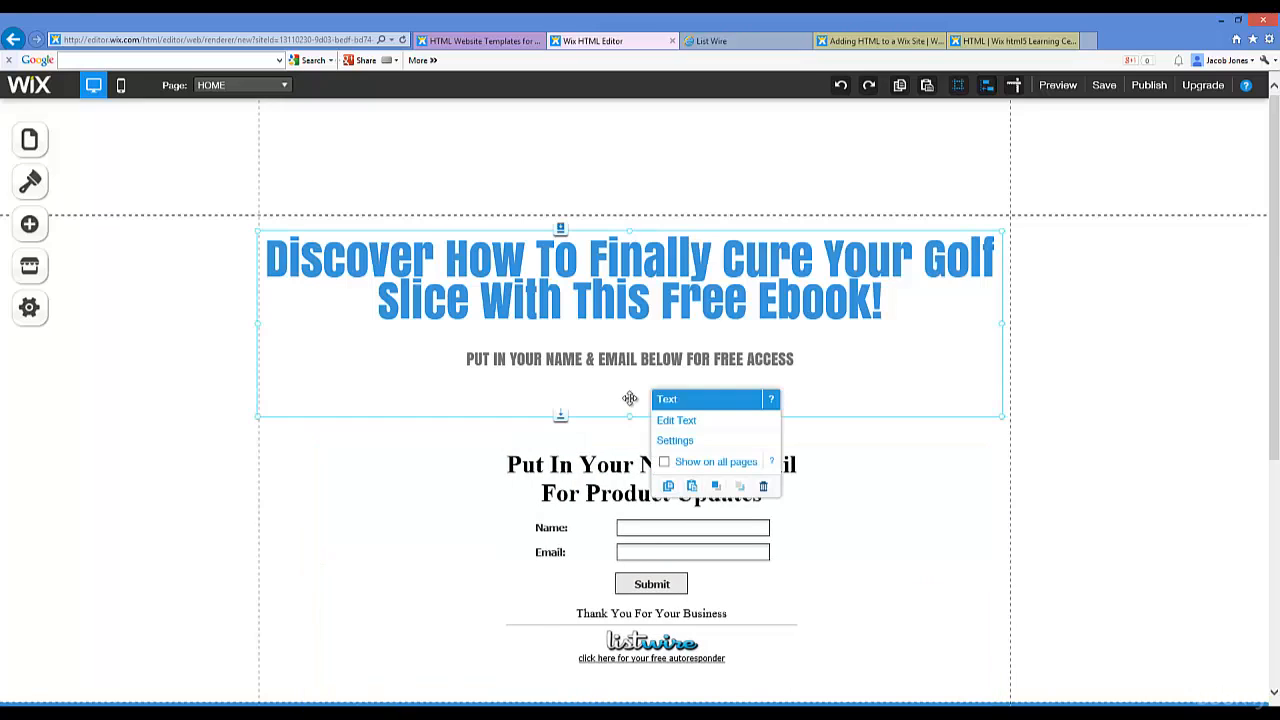
{"action": "left_click", "coordinate": [561, 416]}
{"action": "left_click", "coordinate": [611, 391]}
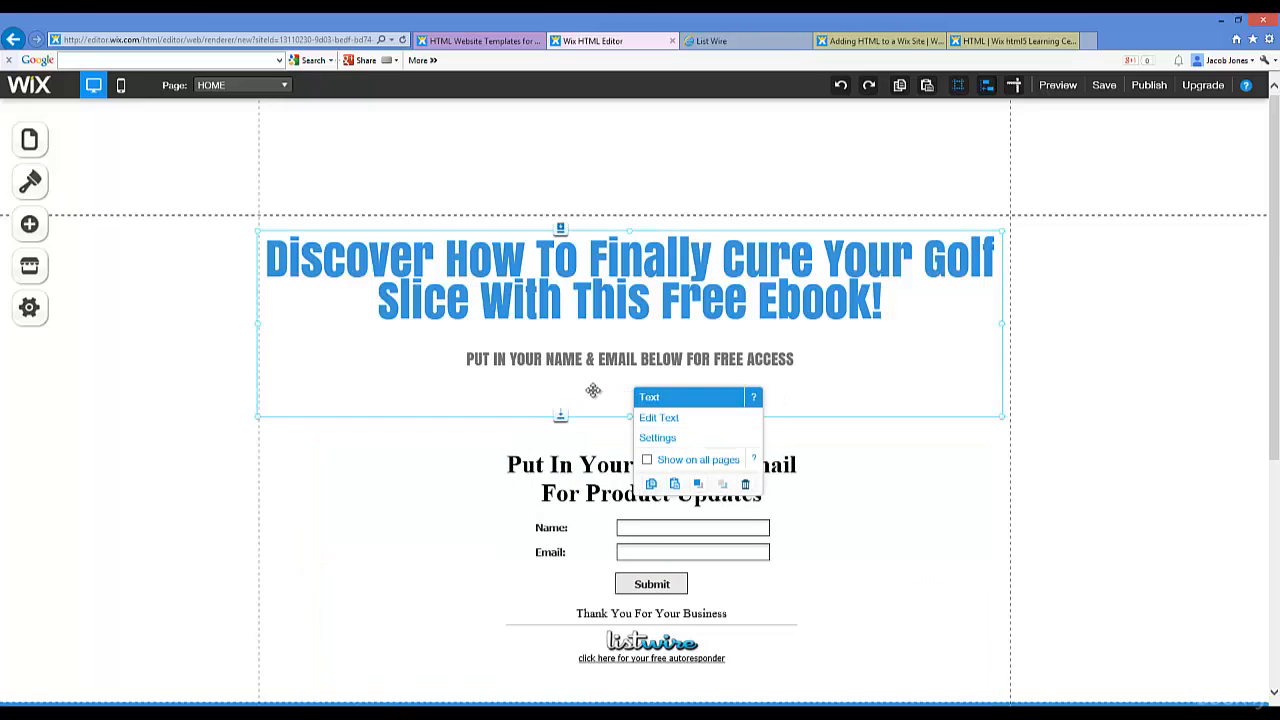
{"action": "left_click", "coordinate": [660, 418]}
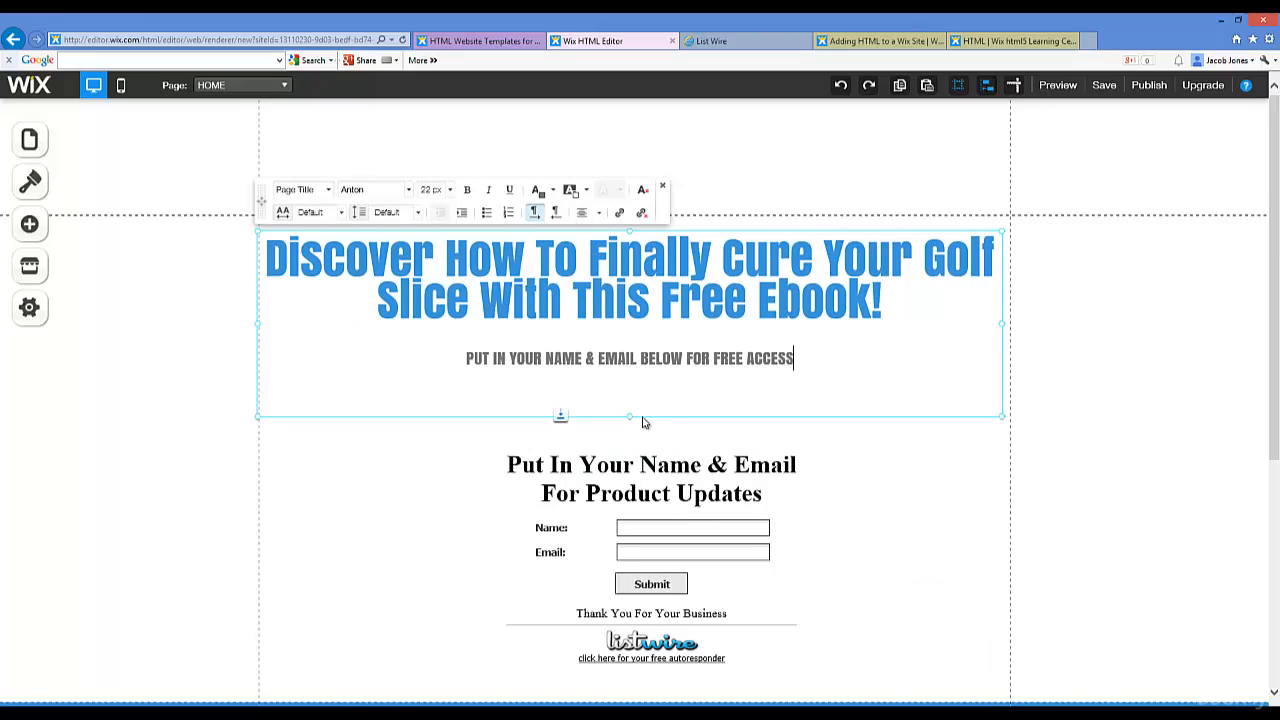
{"action": "left_click_drag", "start_coordinate": [630, 410], "coordinate": [636, 381]}
{"action": "left_click", "coordinate": [737, 467]}
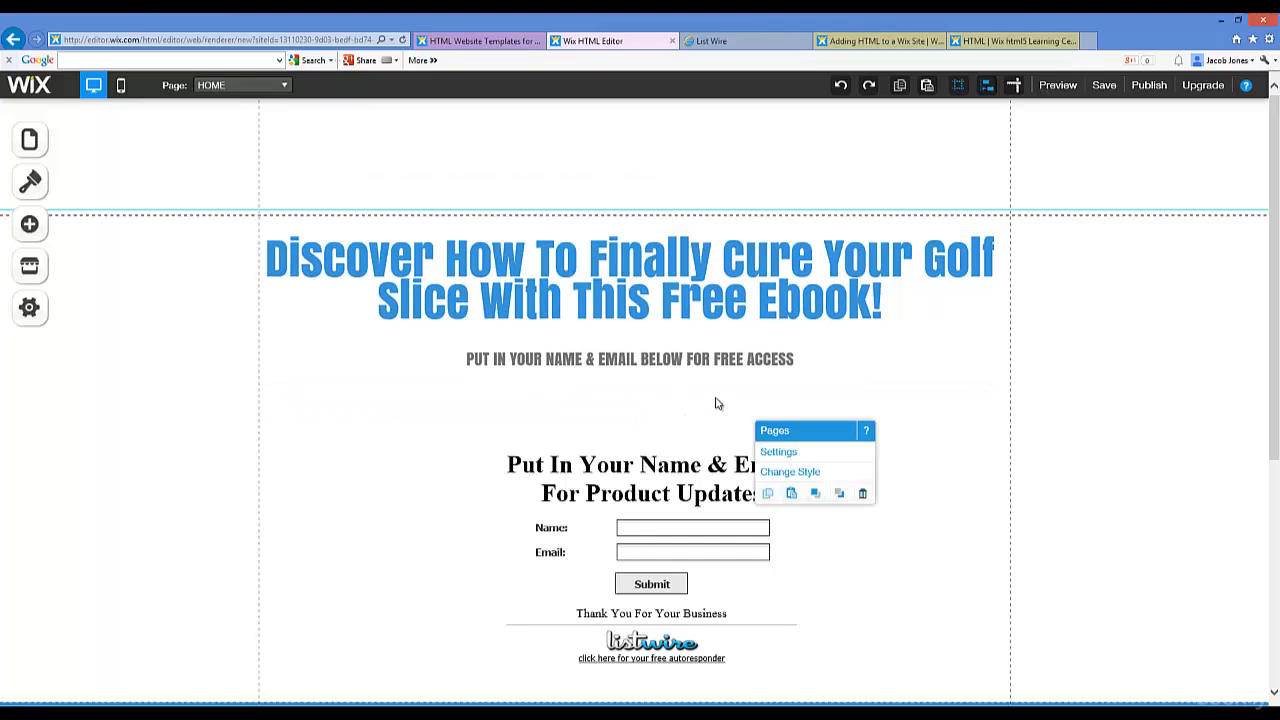
{"action": "left_click", "coordinate": [866, 350]}
{"action": "scroll", "coordinate": [1000, 350], "scroll_direction": "down", "scroll_amount": 2}
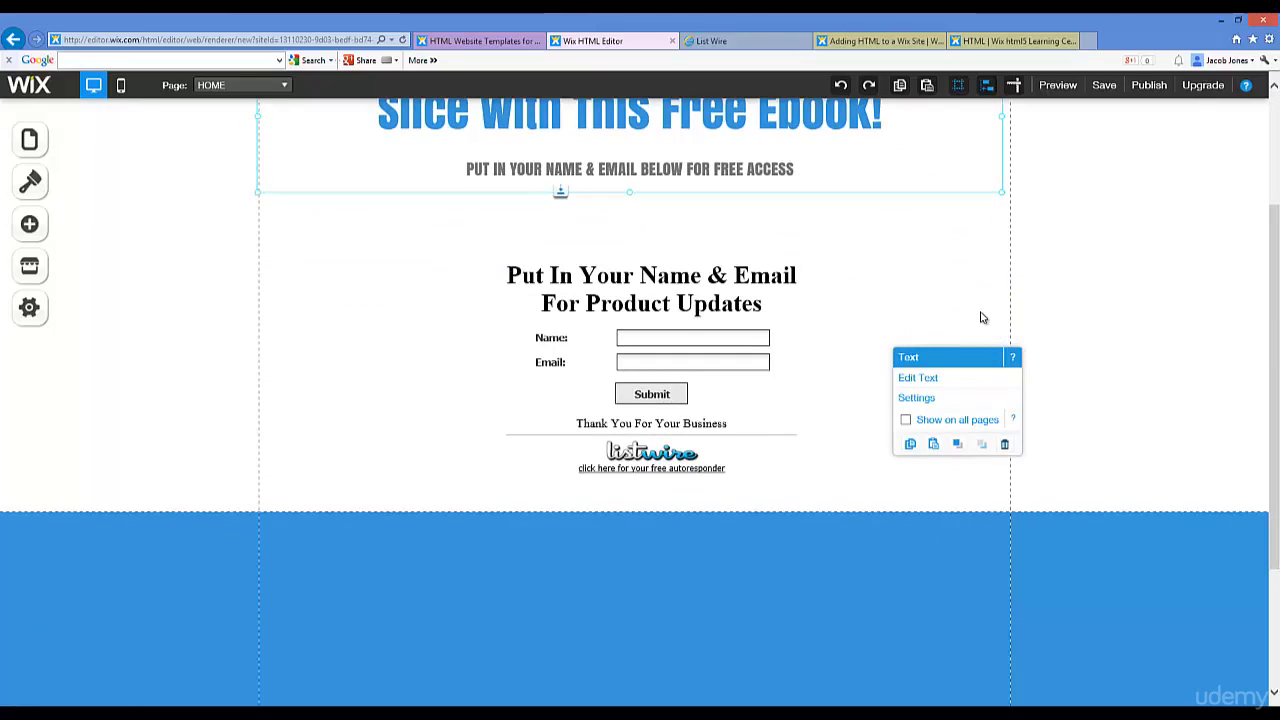
{"action": "scroll", "coordinate": [981, 317], "scroll_direction": "up", "scroll_amount": 2}
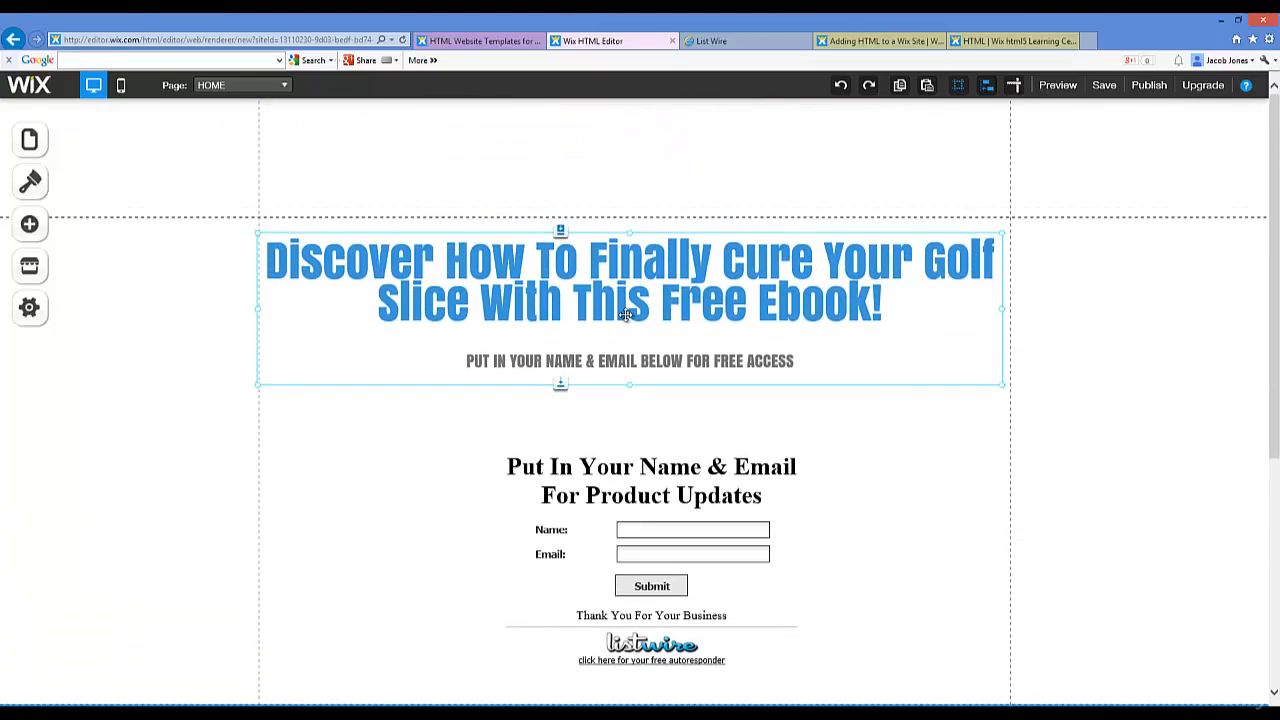
{"action": "scroll", "coordinate": [626, 314], "scroll_direction": "down", "scroll_amount": 3}
{"action": "scroll", "coordinate": [631, 278], "scroll_direction": "up", "scroll_amount": 1}
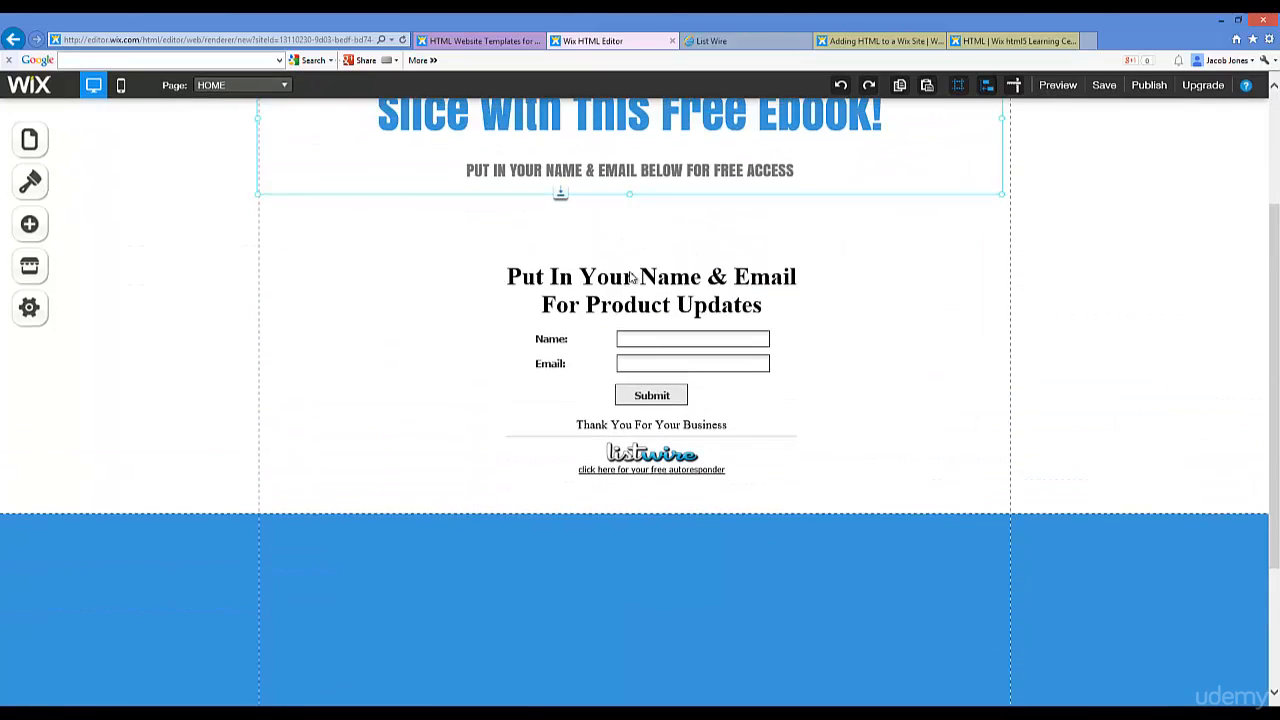
Step: Close List Wire's form code window and return to the Wix editor to review the embedded signup form
{"action": "left_click", "coordinate": [740, 42]}
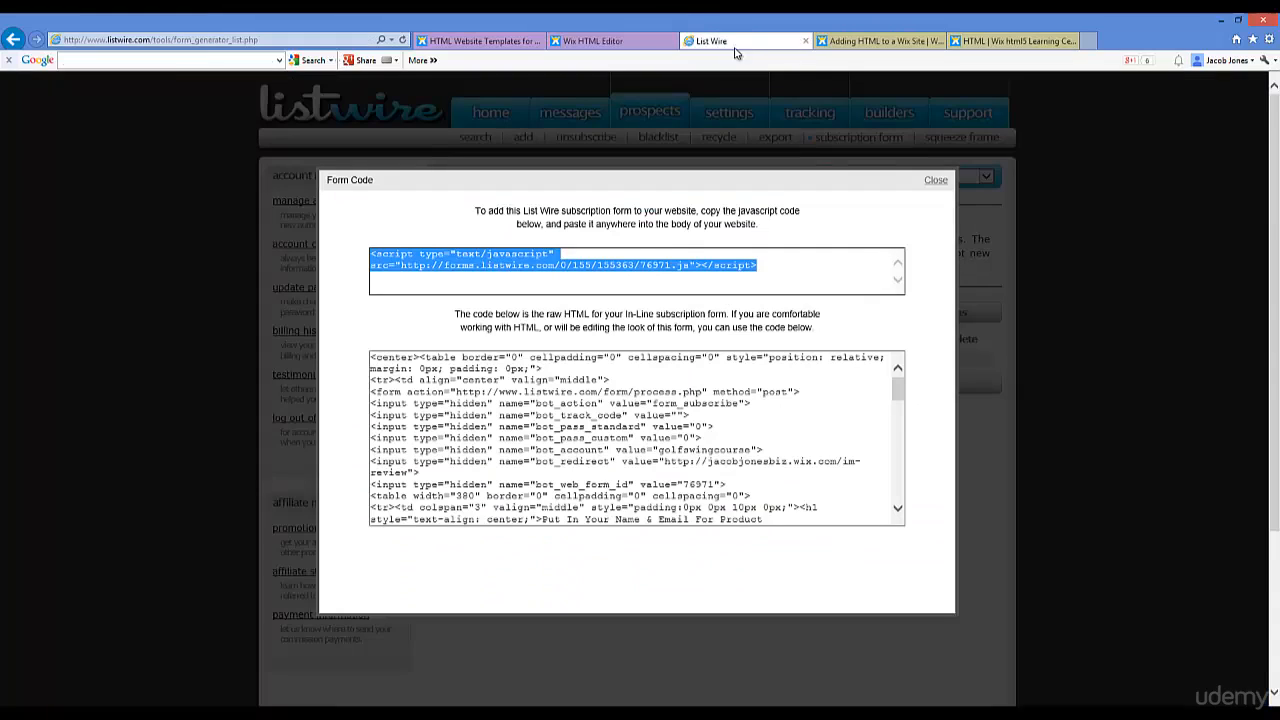
{"action": "left_click", "coordinate": [934, 181]}
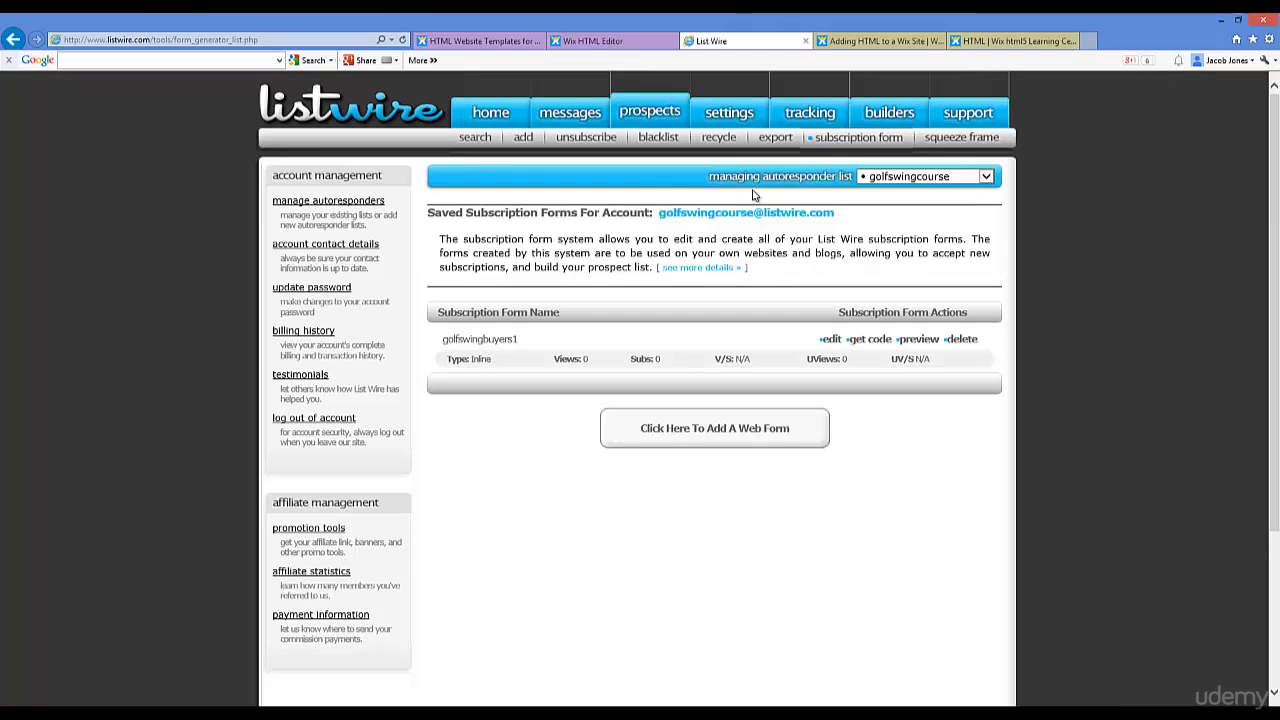
{"action": "left_click", "coordinate": [638, 44]}
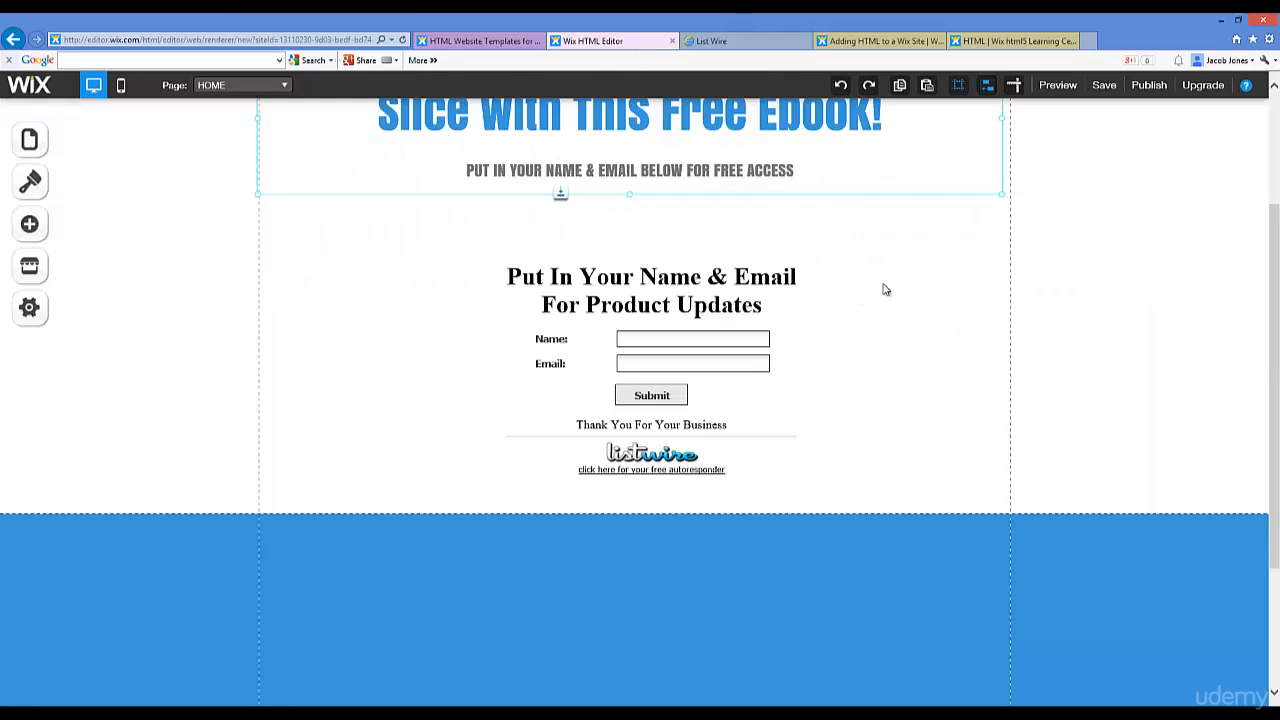
{"action": "scroll", "coordinate": [1060, 285], "scroll_direction": "up", "scroll_amount": 3}
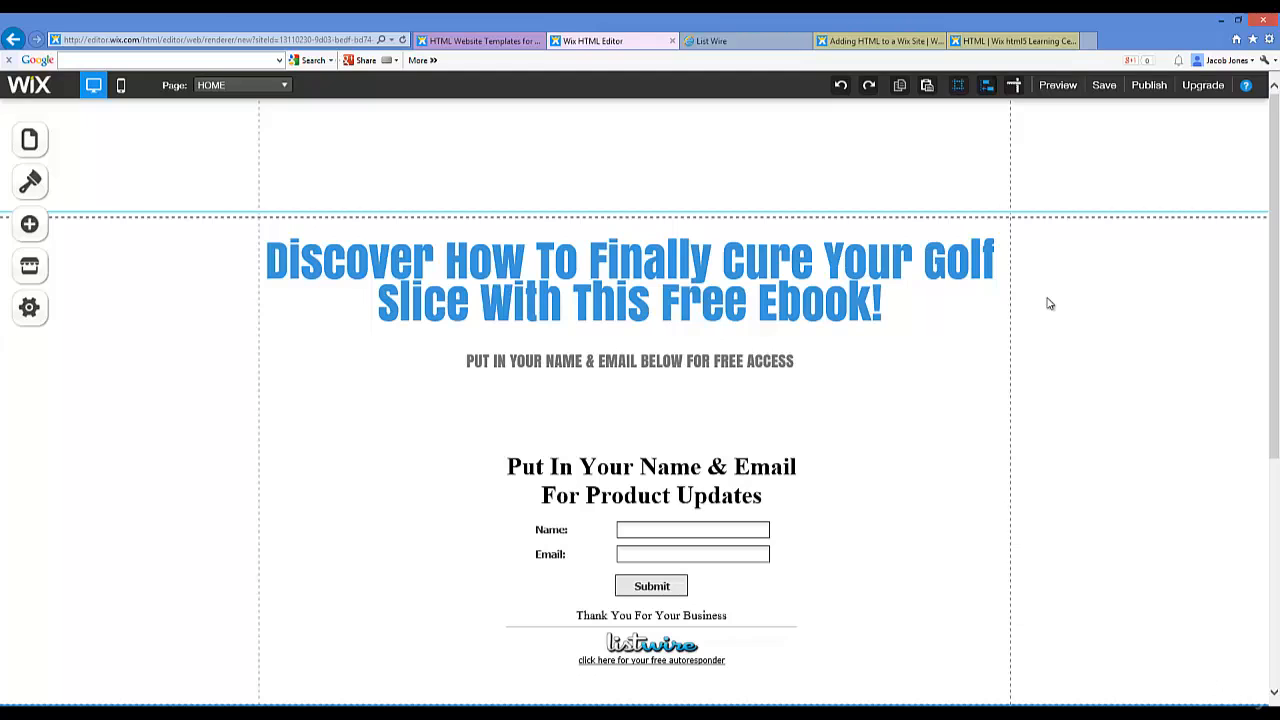
{"action": "scroll", "coordinate": [1040, 305], "scroll_direction": "down", "scroll_amount": 3}
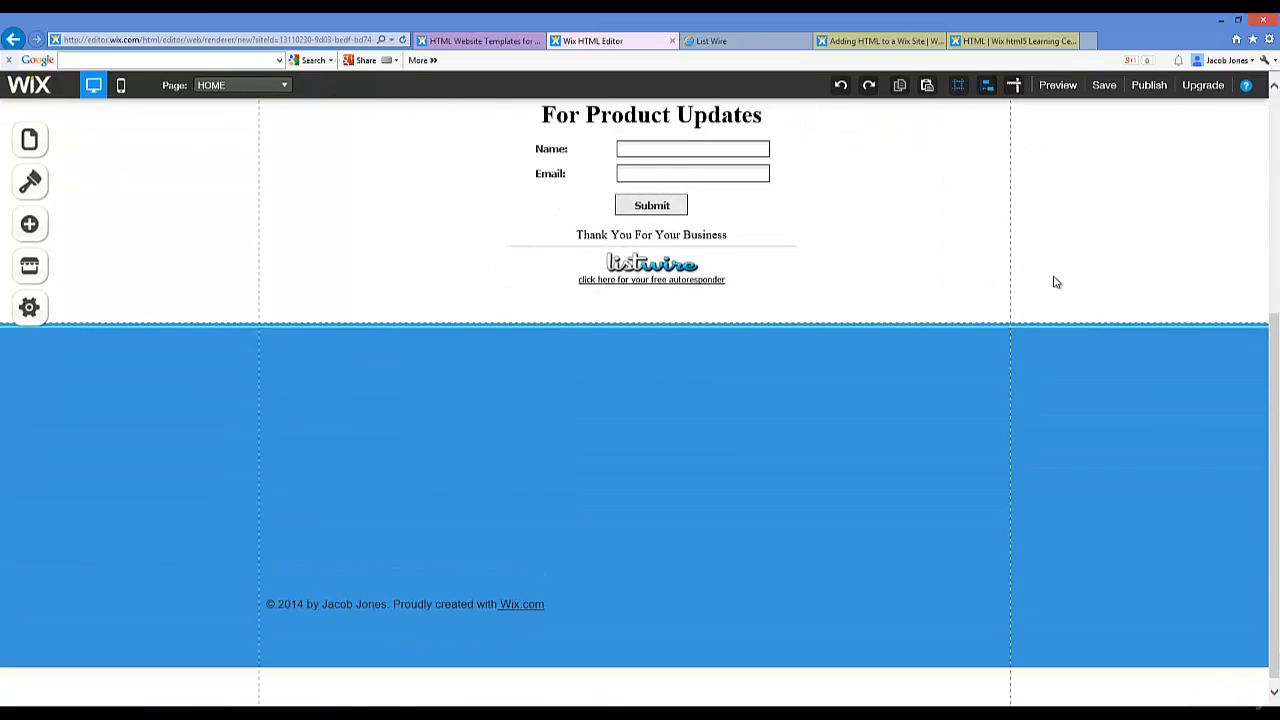
{"action": "scroll", "coordinate": [1056, 278], "scroll_direction": "up", "scroll_amount": 3}
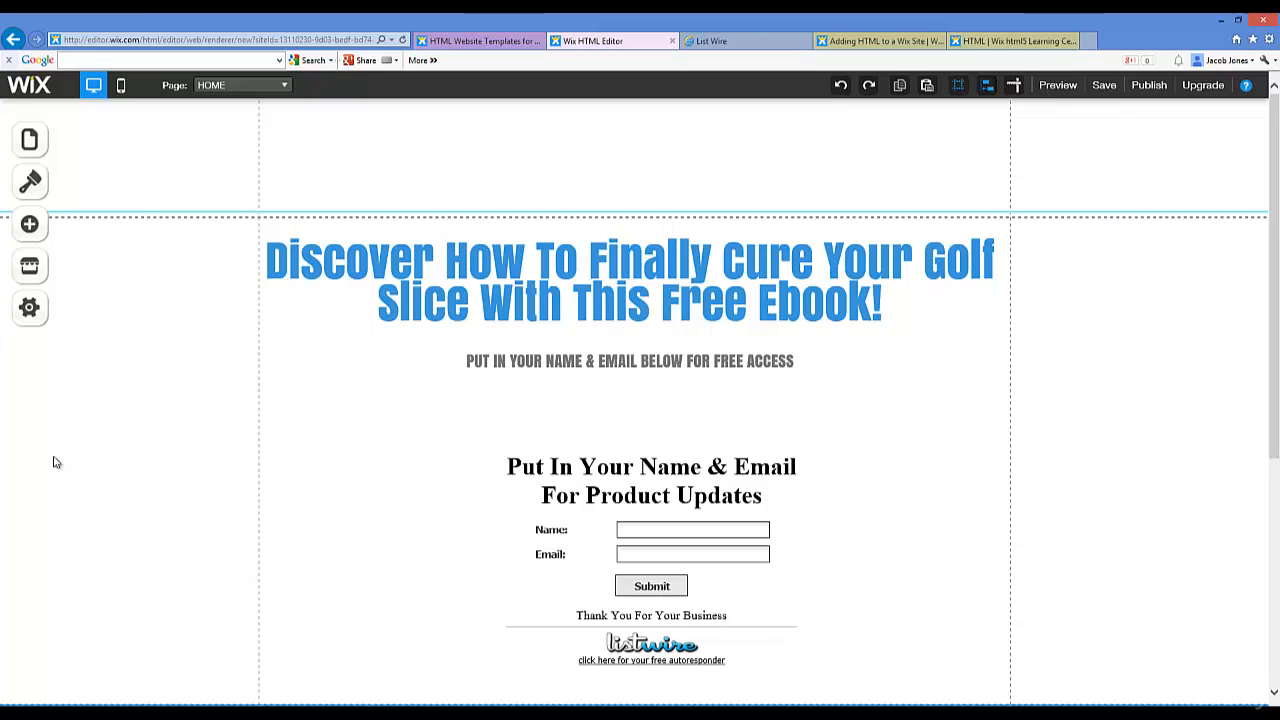
{"action": "left_click", "coordinate": [712, 41]}
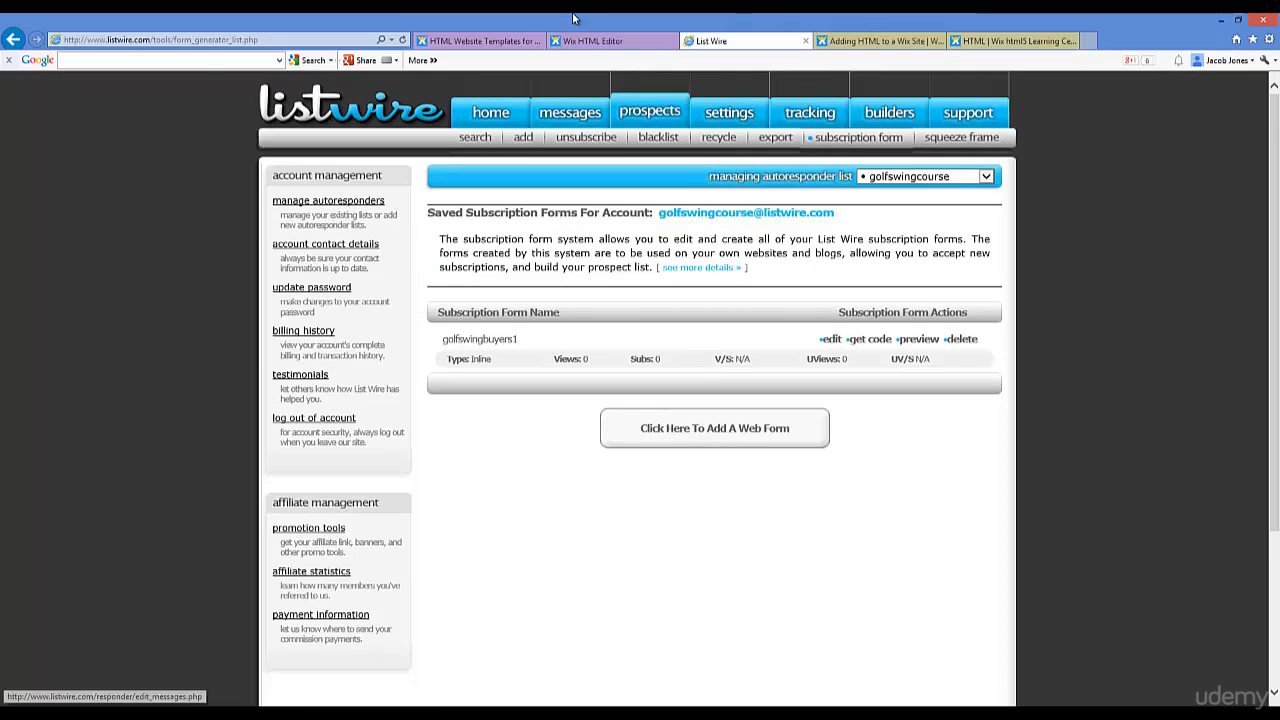
{"action": "left_click", "coordinate": [606, 42]}
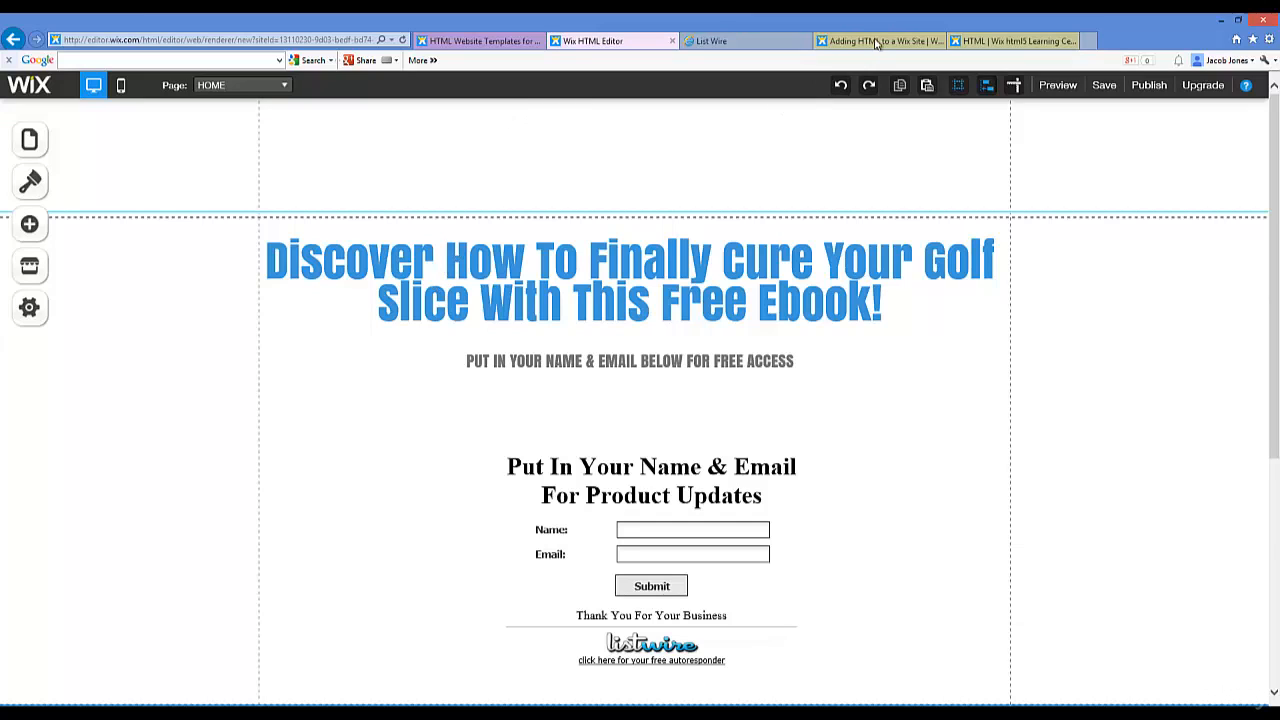
Step: Save the site draft under the name free-golf-guide and dismiss the confirmation
{"action": "left_click", "coordinate": [1106, 88]}
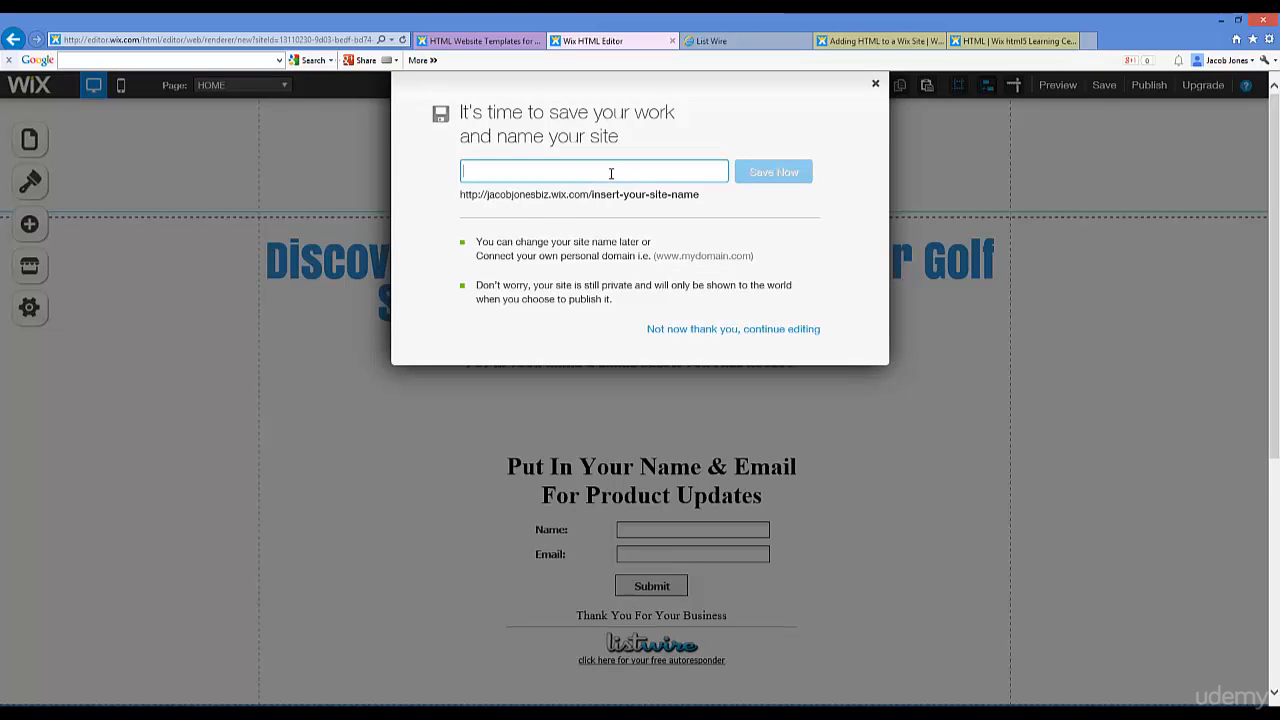
{"action": "type", "text": "op"}
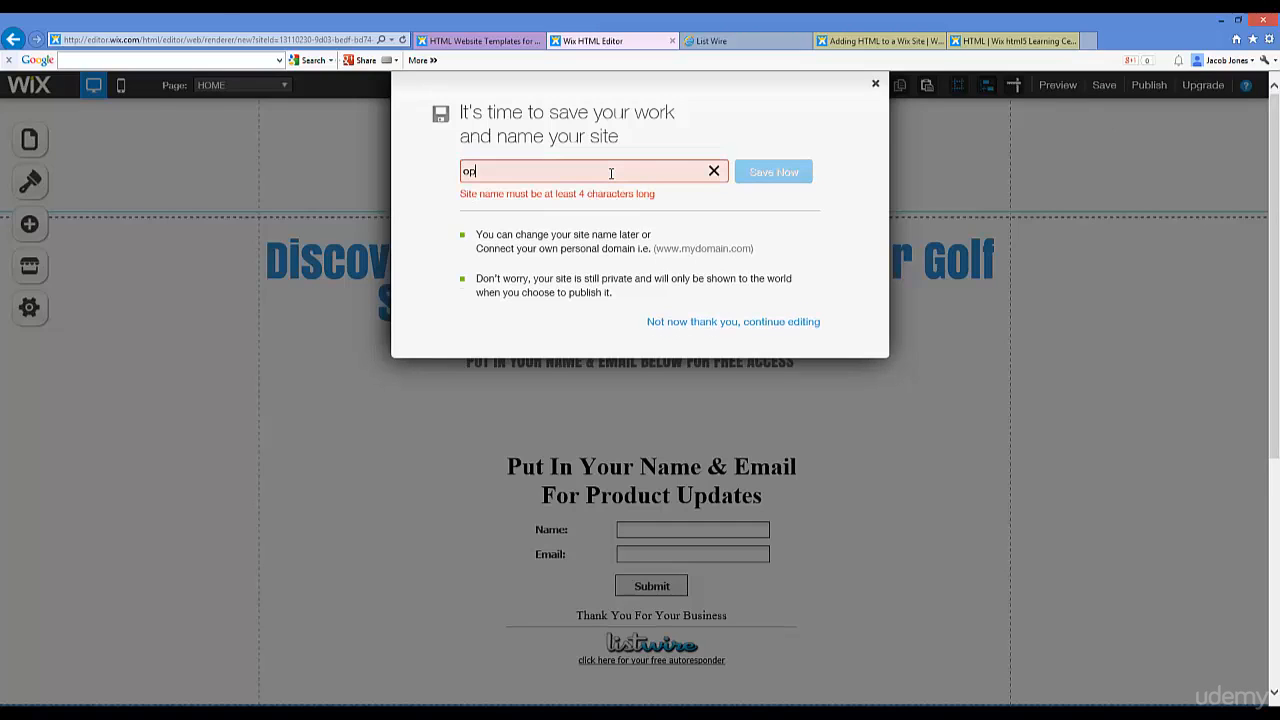
{"action": "key", "text": "BackSpace"}
{"action": "key", "text": "BackSpace"}
{"action": "type", "text": "free-o"}
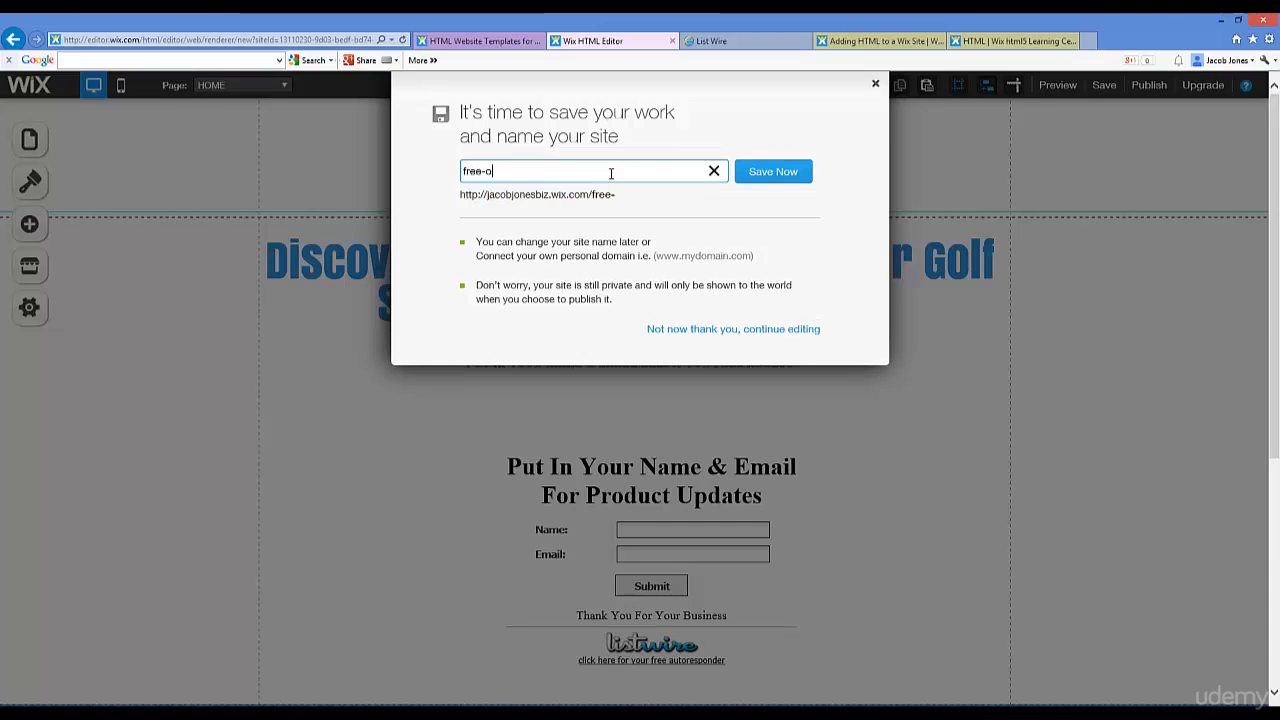
{"action": "type", "text": "ptin-form"}
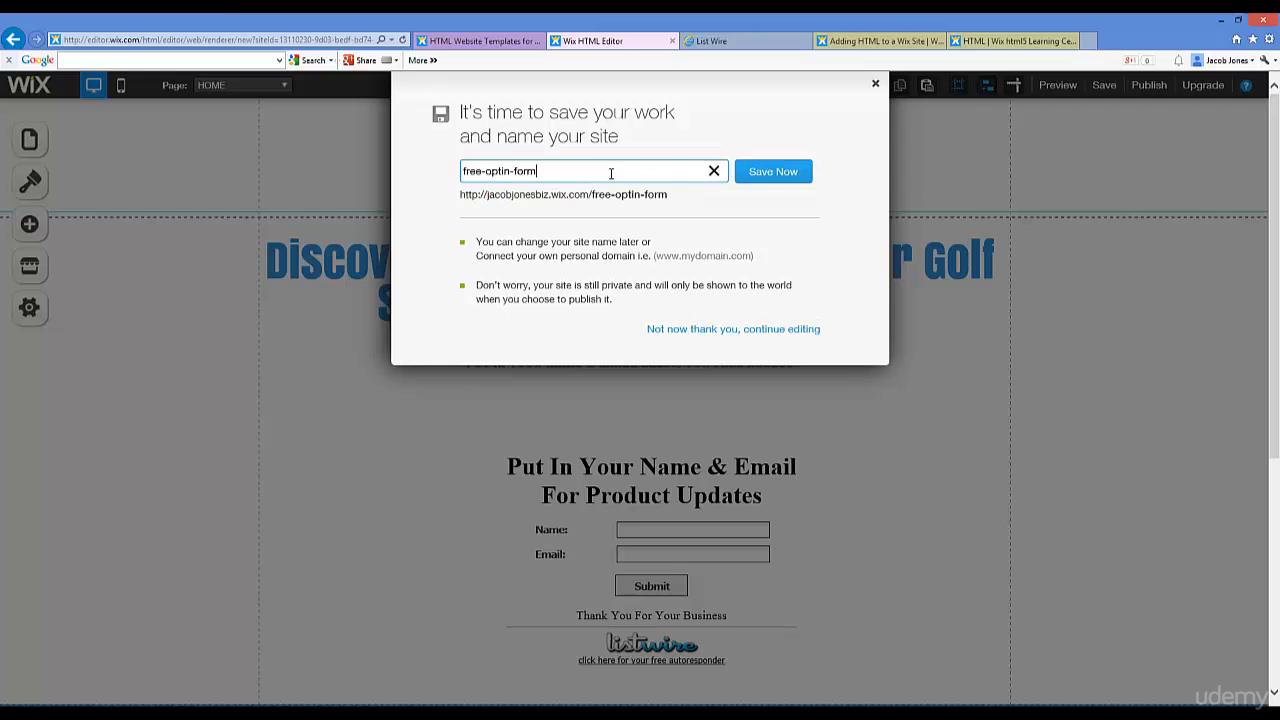
{"action": "triple_click", "coordinate": [512, 171]}
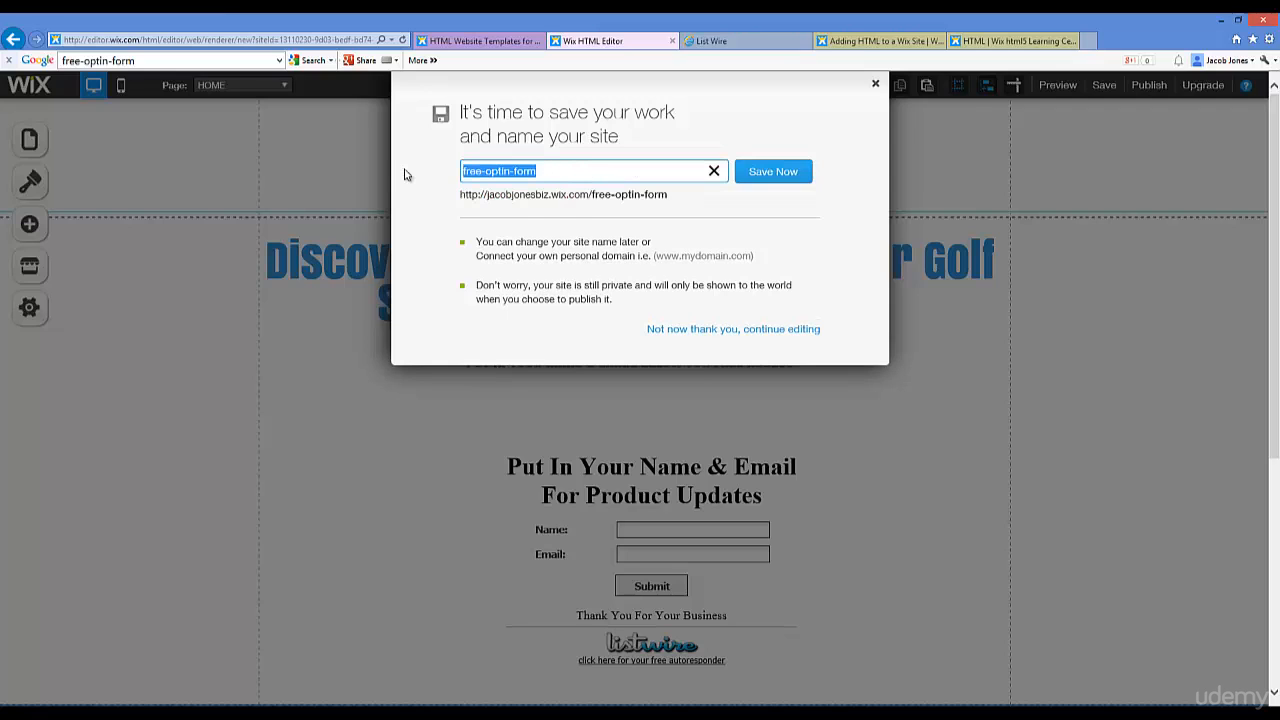
{"action": "type", "text": "free-golf-guide"}
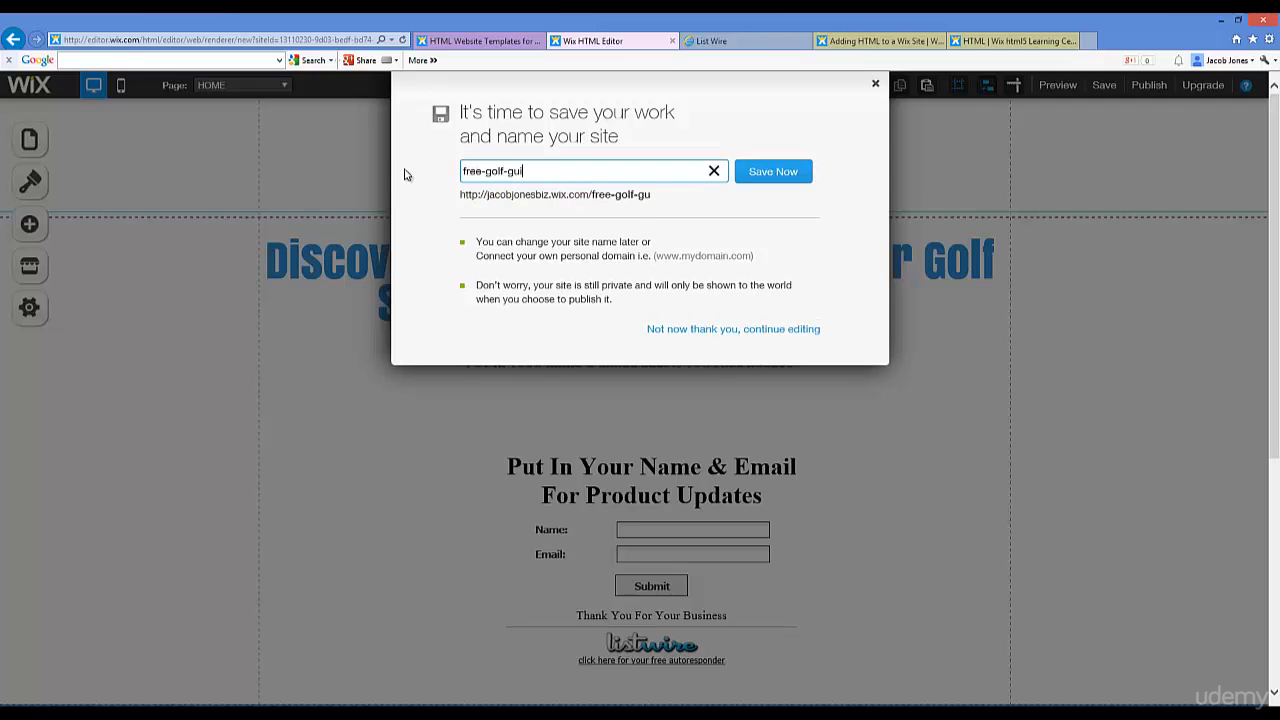
{"action": "left_click", "coordinate": [778, 185]}
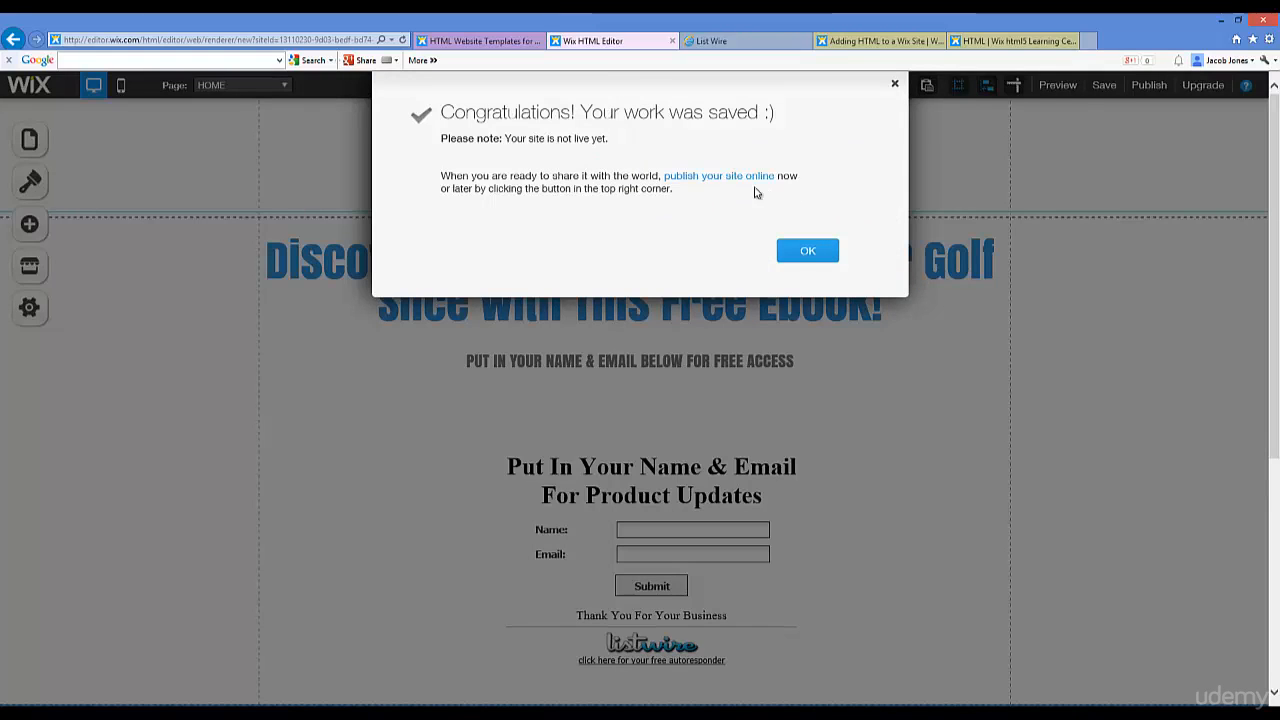
{"action": "left_click", "coordinate": [805, 253]}
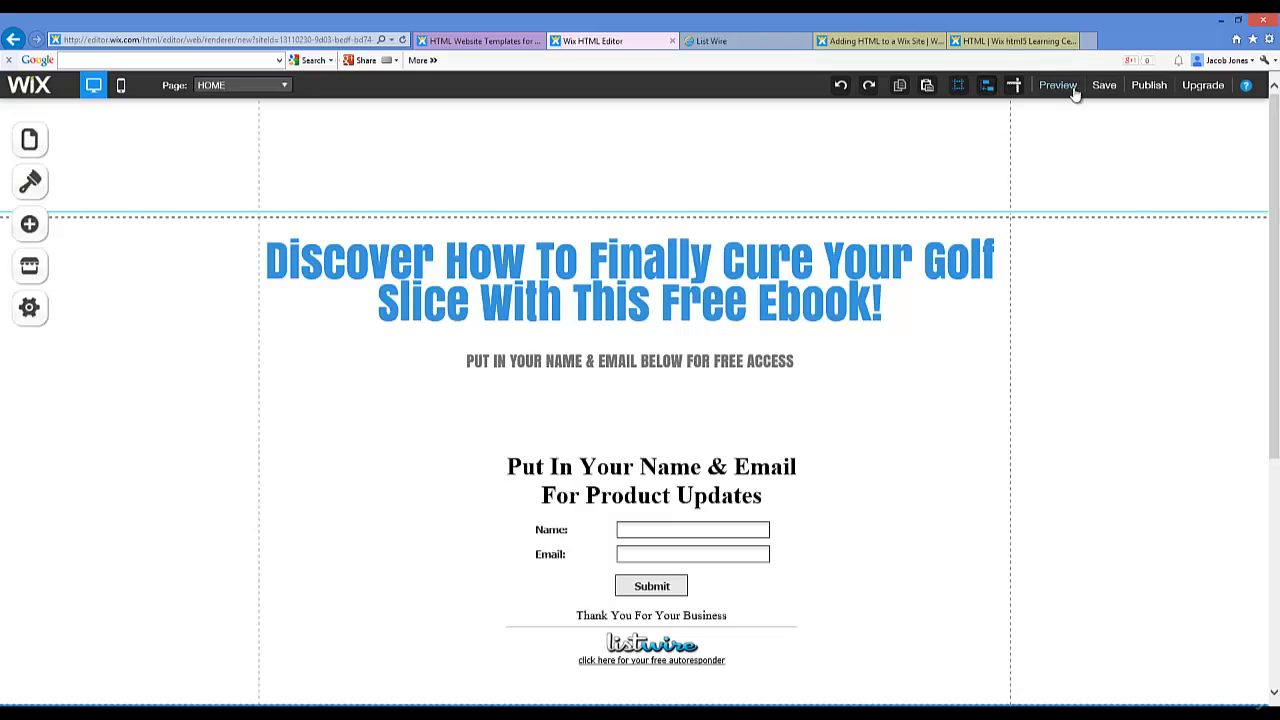
Step: Publish the site with search-engine indexing enabled and open the live free-golf-guide page
{"action": "left_click", "coordinate": [1142, 88]}
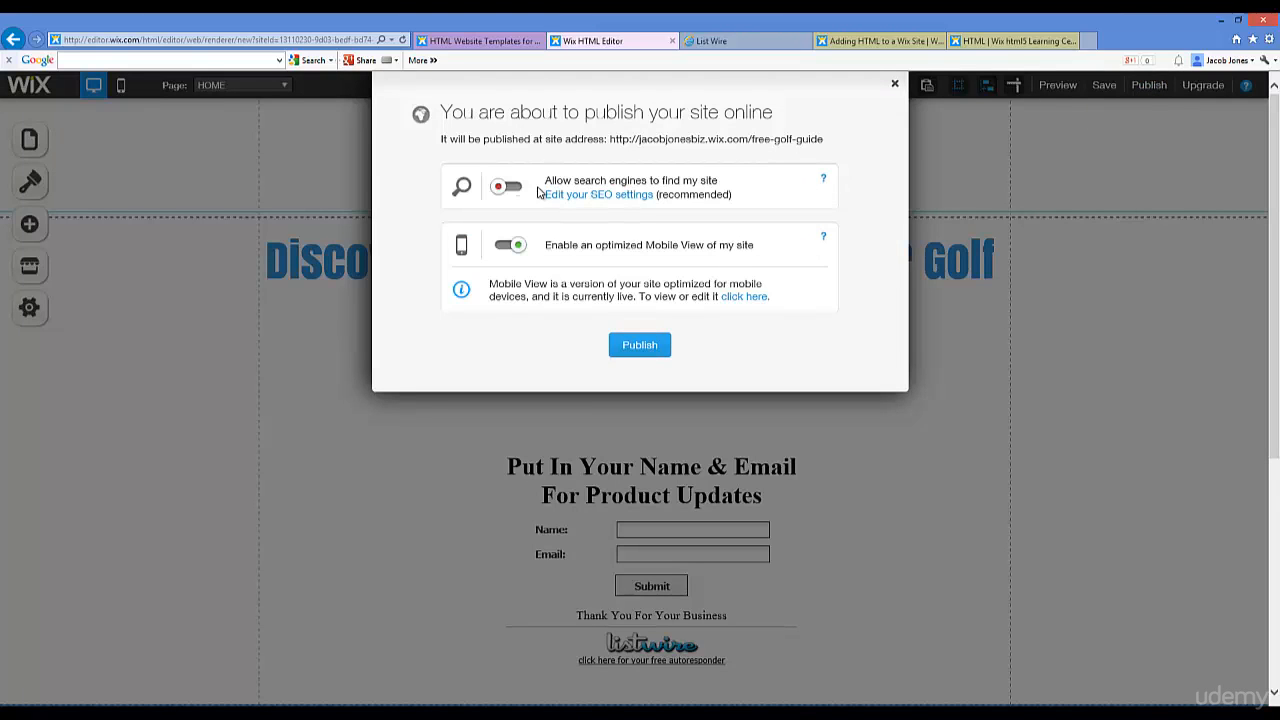
{"action": "left_click", "coordinate": [510, 188]}
{"action": "left_click", "coordinate": [652, 345]}
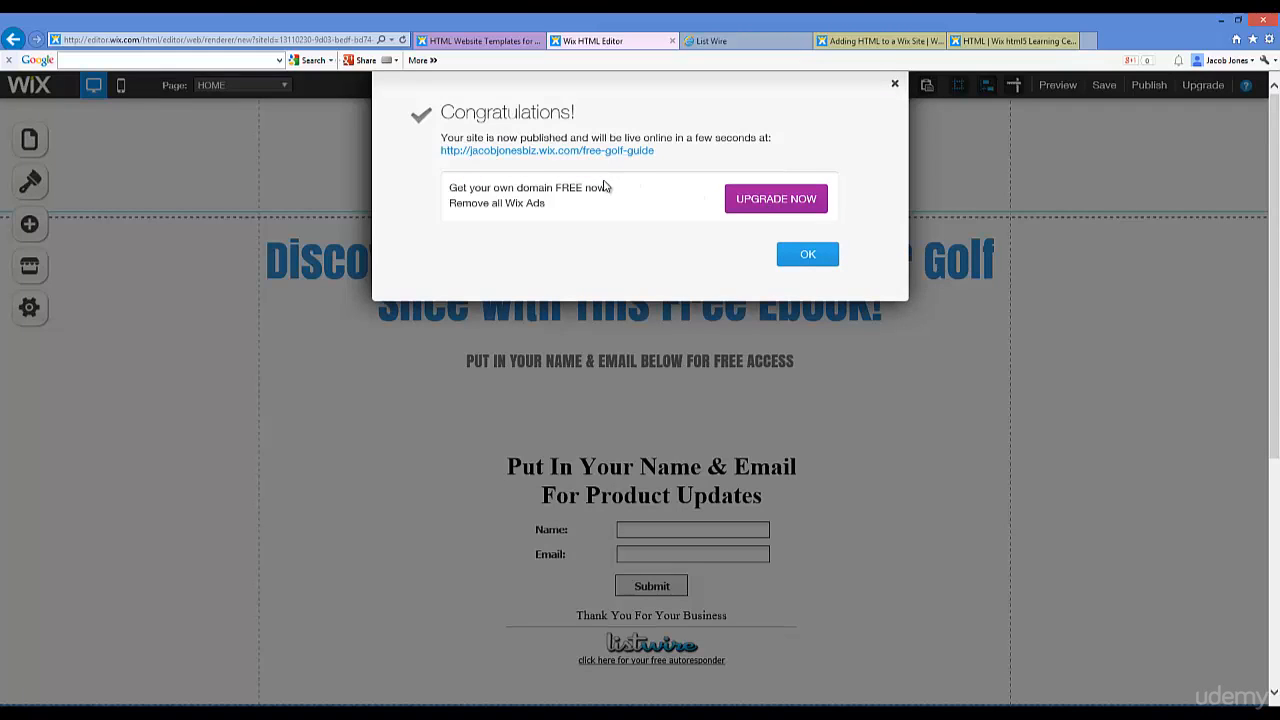
{"action": "left_click", "coordinate": [535, 152]}
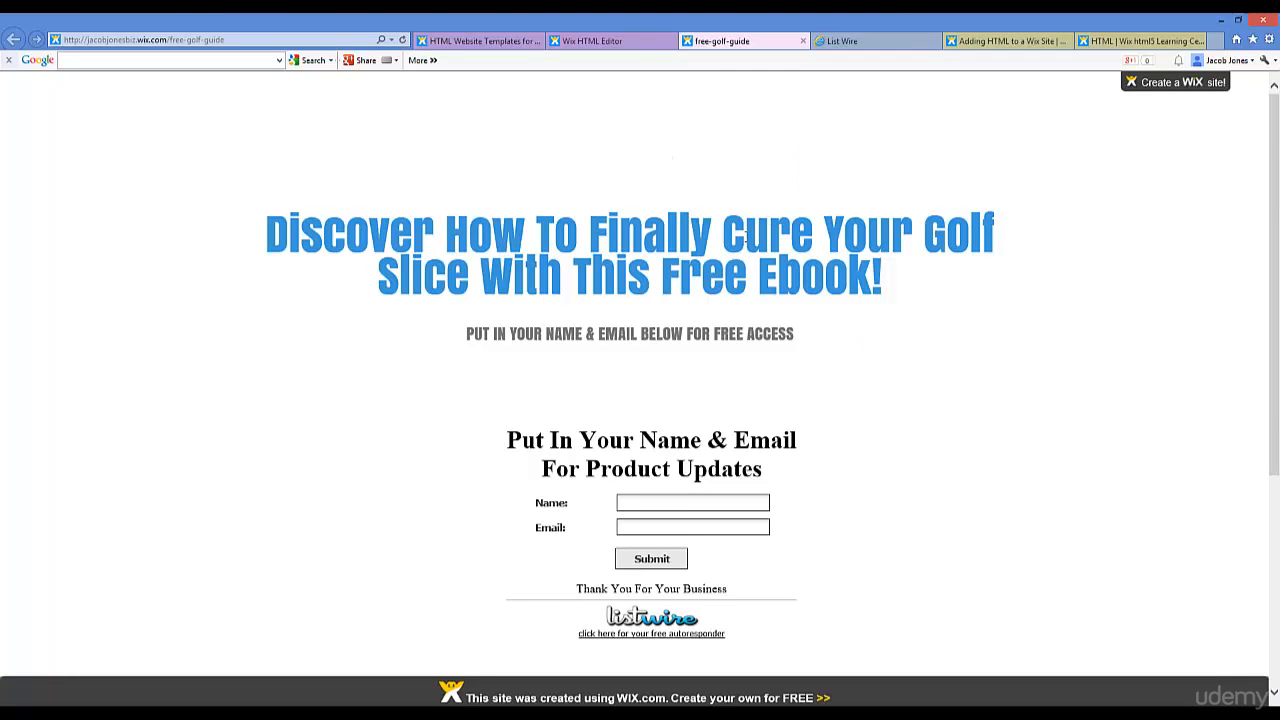
Step: Scroll the live page down to its copyright footer, then return to List Wire's forms list
{"action": "scroll", "coordinate": [745, 237], "scroll_direction": "down", "scroll_amount": 2}
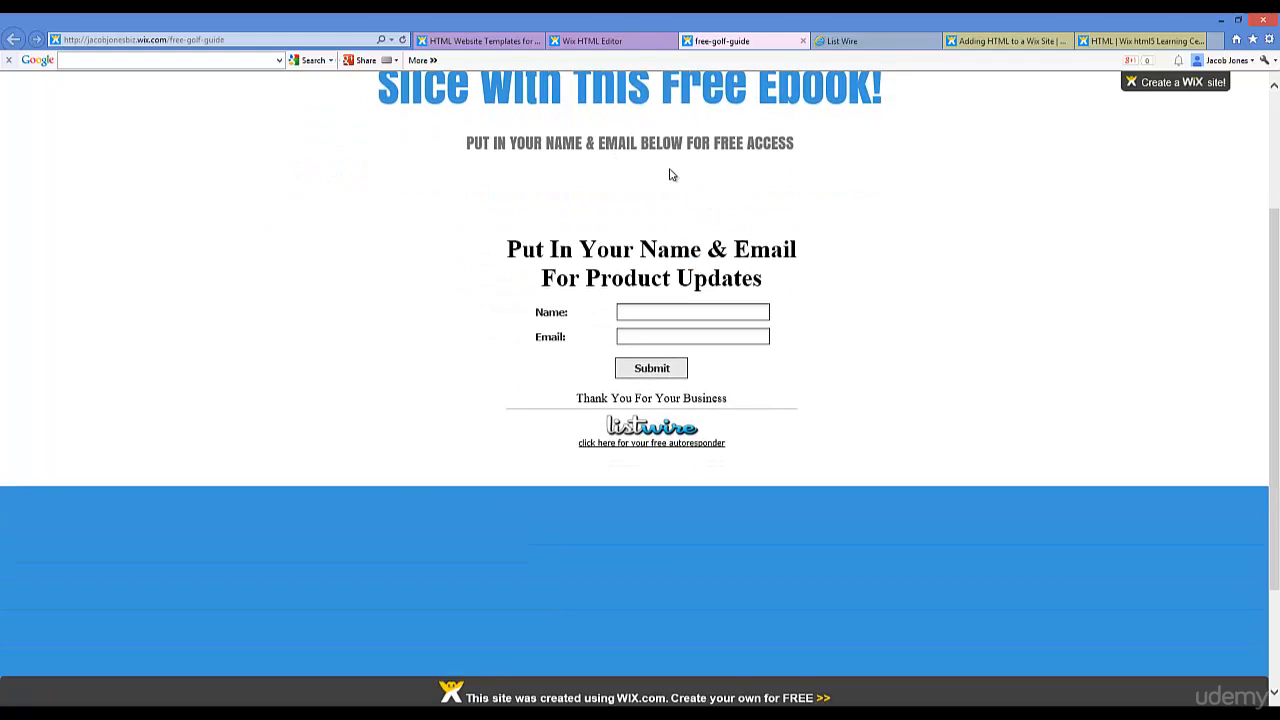
{"action": "scroll", "coordinate": [668, 170], "scroll_direction": "down", "scroll_amount": 1}
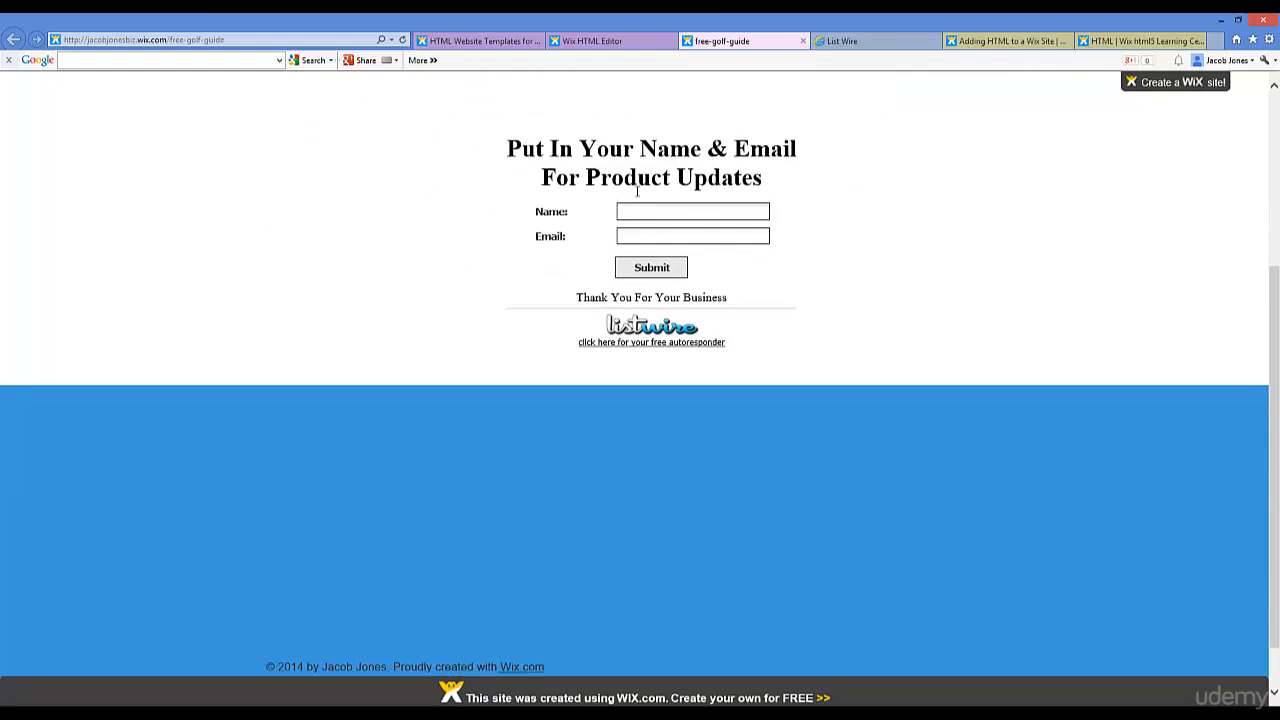
{"action": "scroll", "coordinate": [654, 237], "scroll_direction": "up", "scroll_amount": 3}
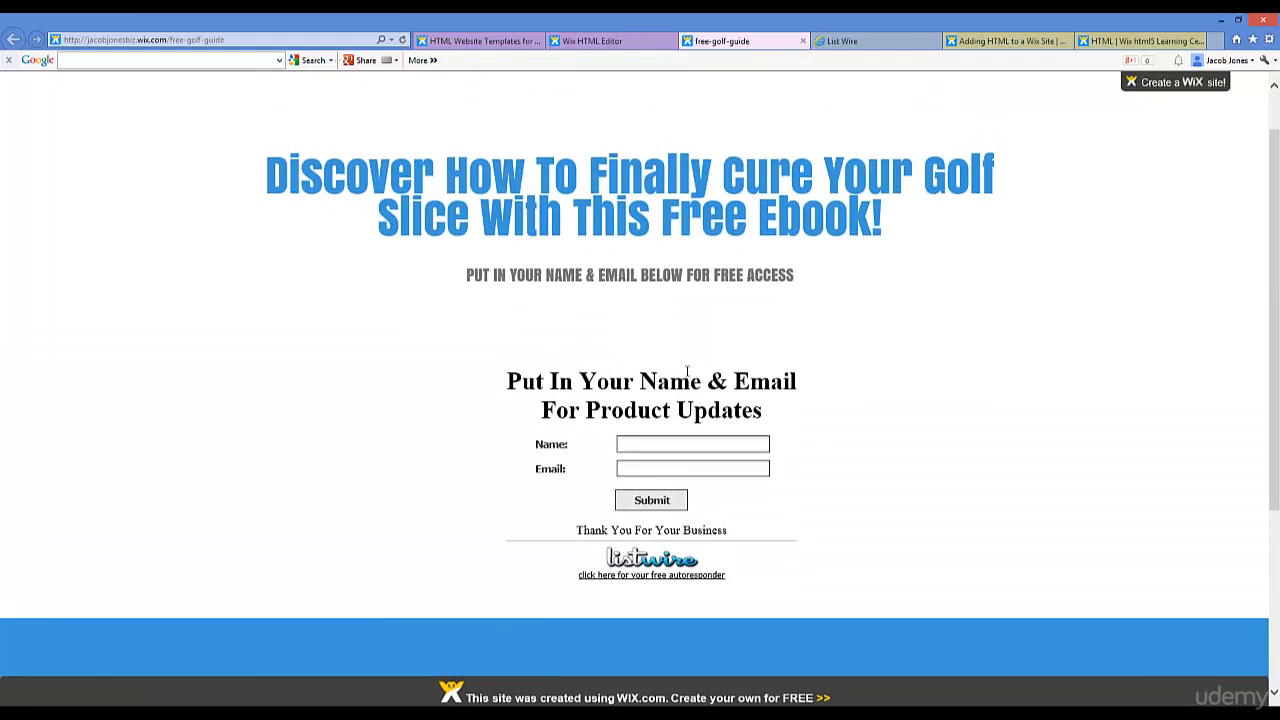
{"action": "left_click", "coordinate": [828, 41]}
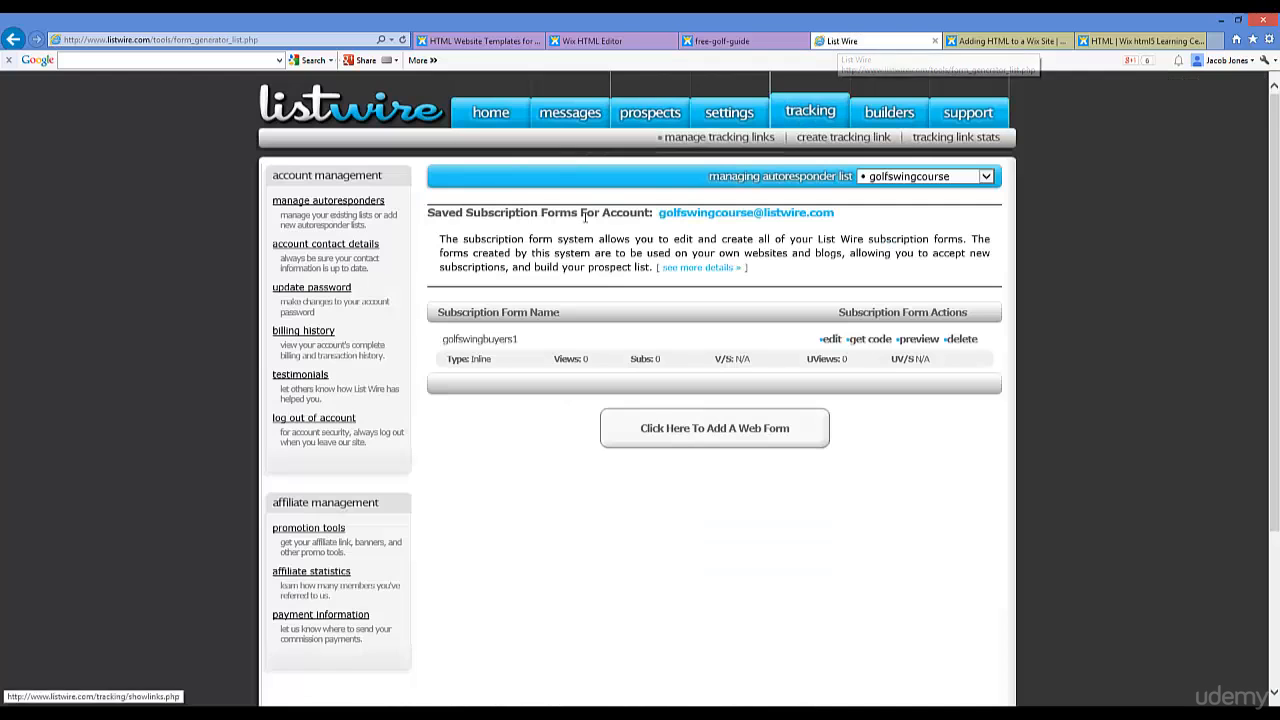
{"action": "left_click", "coordinate": [704, 438]}
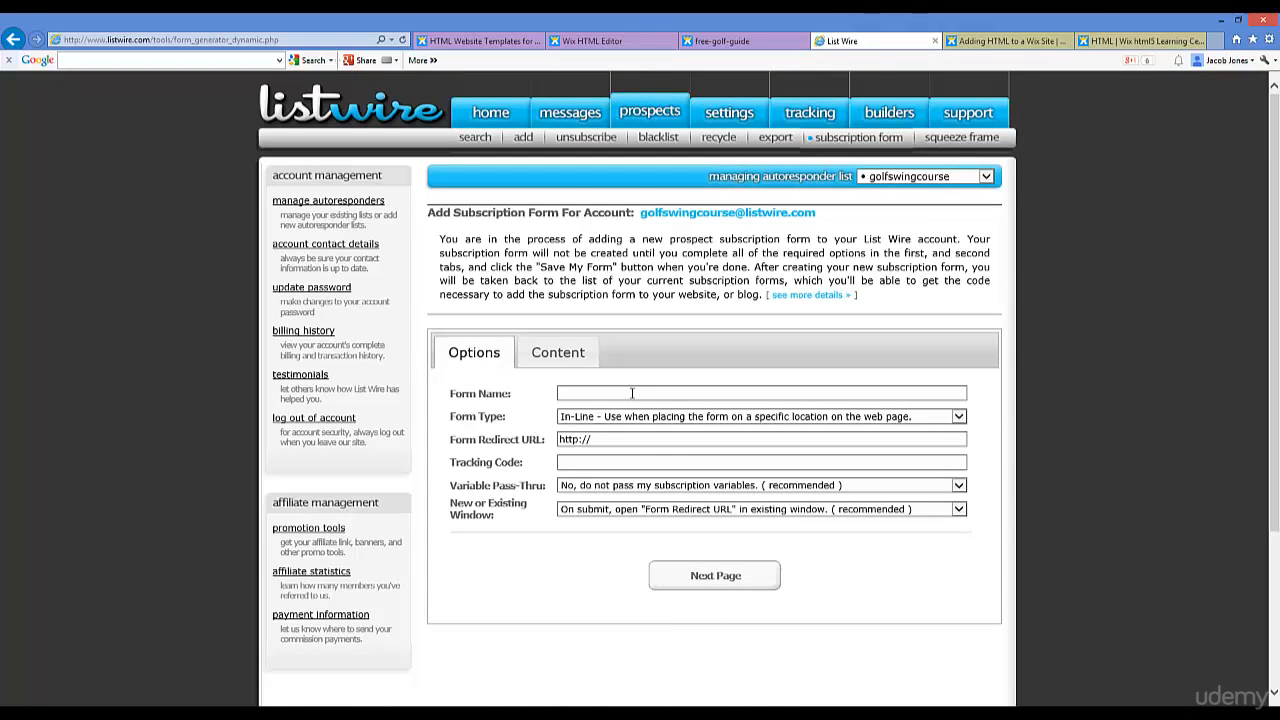
{"action": "left_click", "coordinate": [635, 392]}
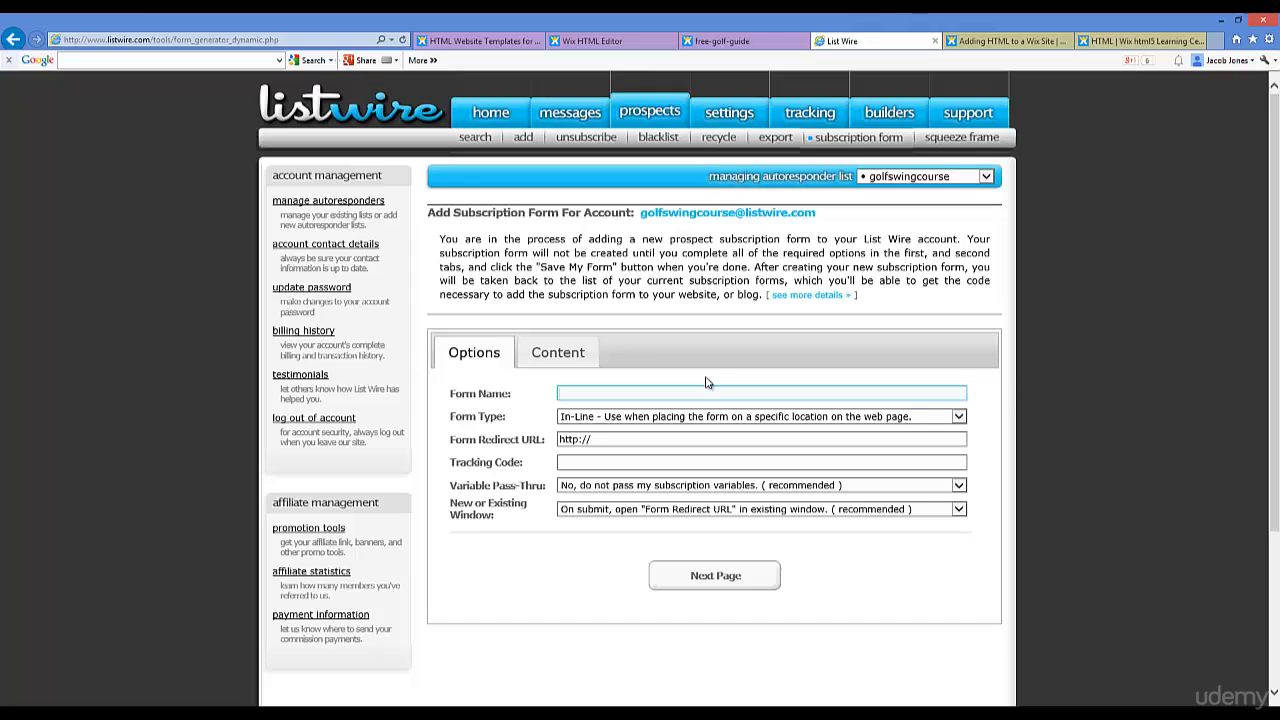
{"action": "type", "text": "Free Golf Guide"}
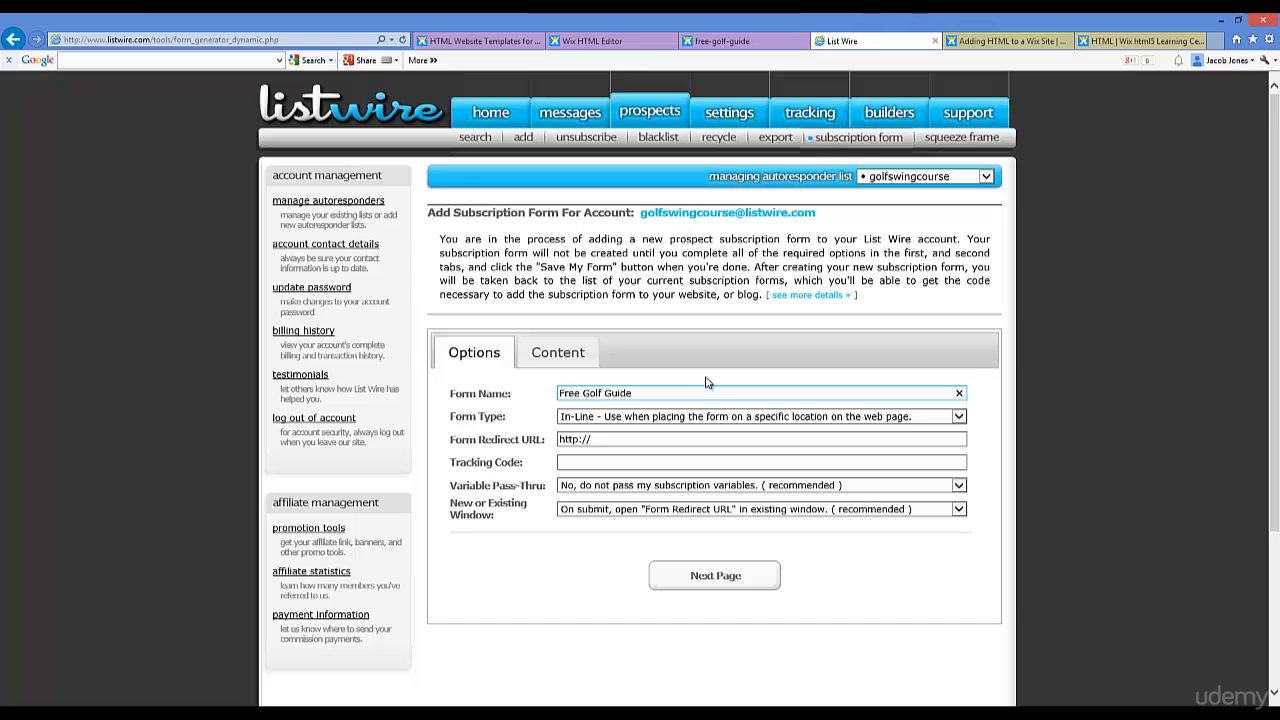
{"action": "left_click", "coordinate": [616, 440]}
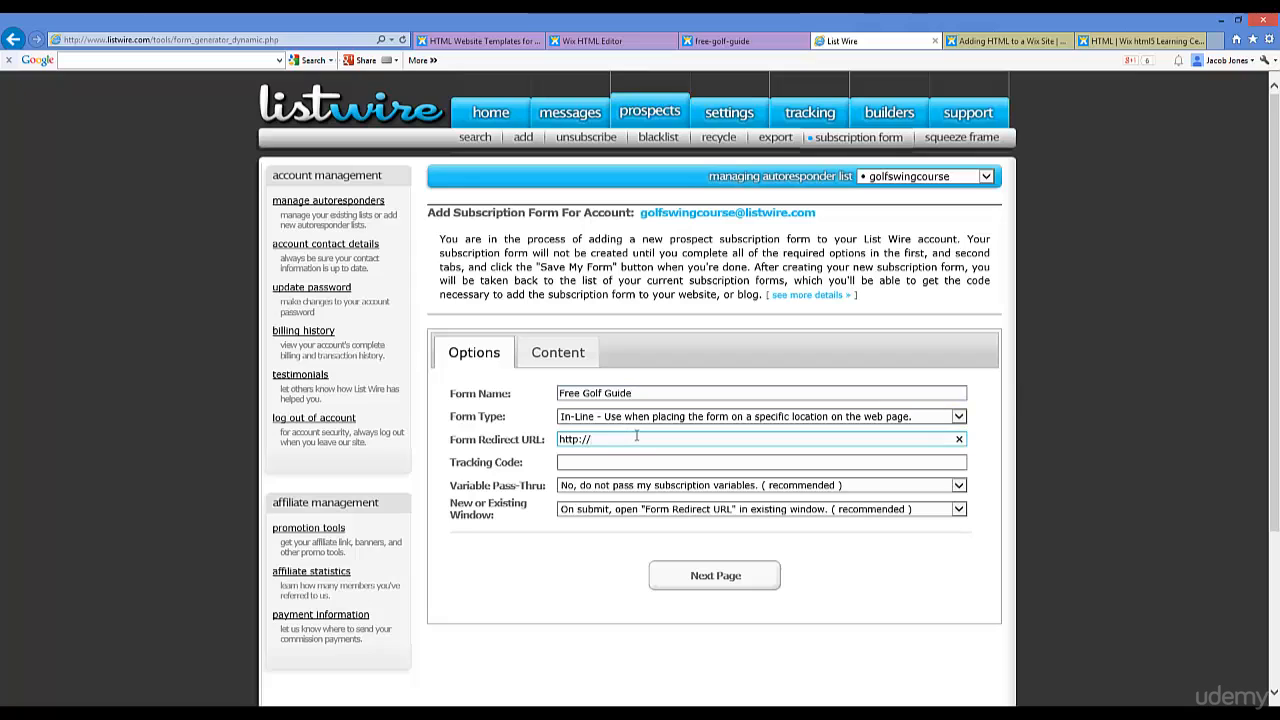
{"action": "type", "text": "www.slideshare.net"}
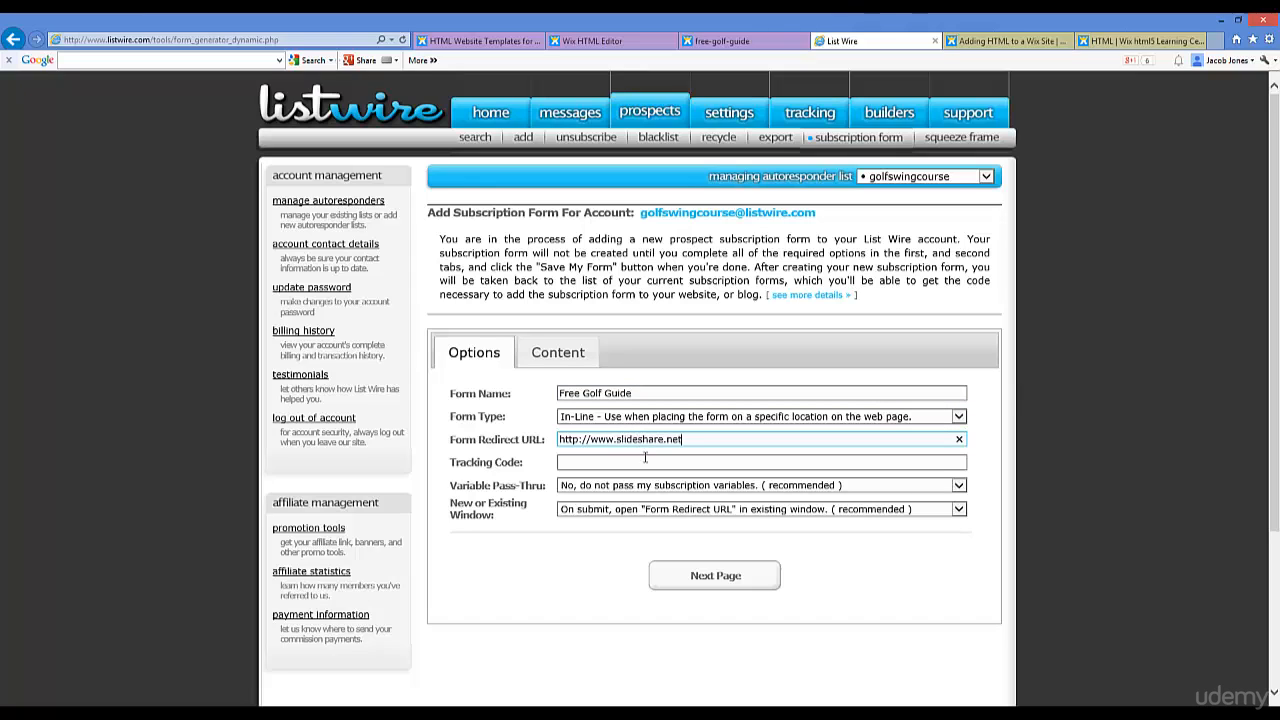
{"action": "left_click", "coordinate": [689, 465]}
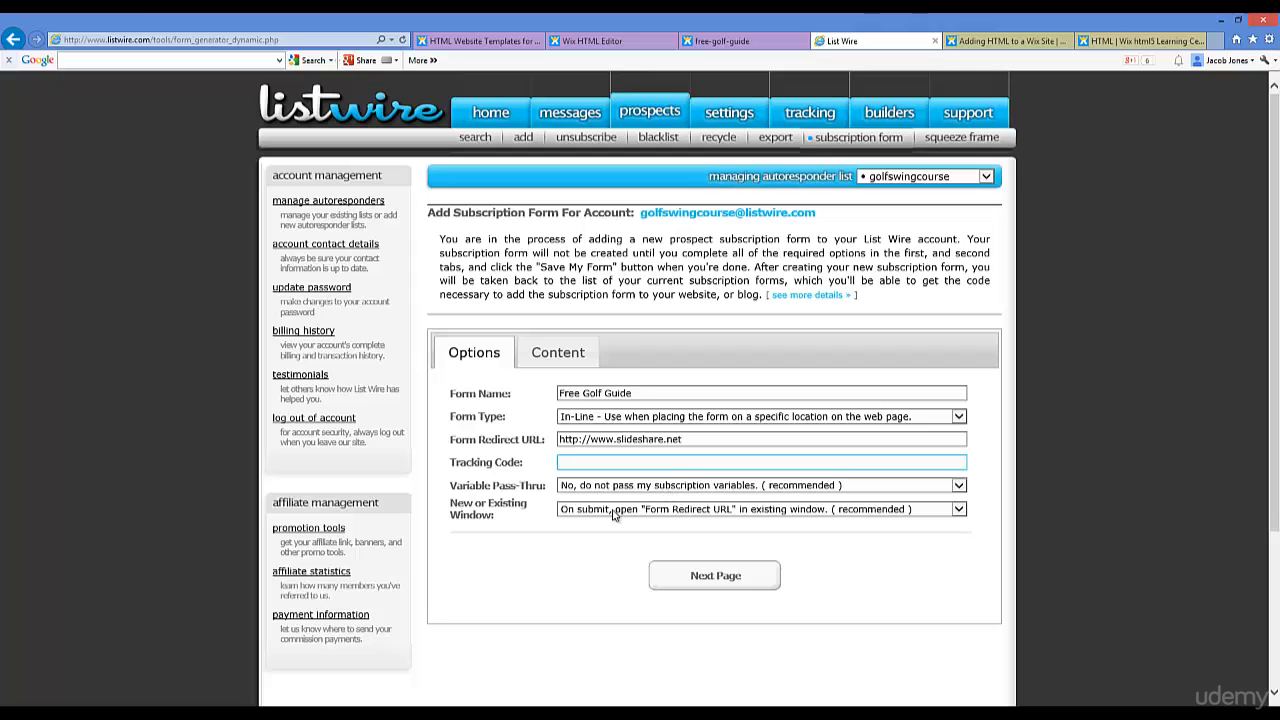
{"action": "left_click", "coordinate": [698, 580]}
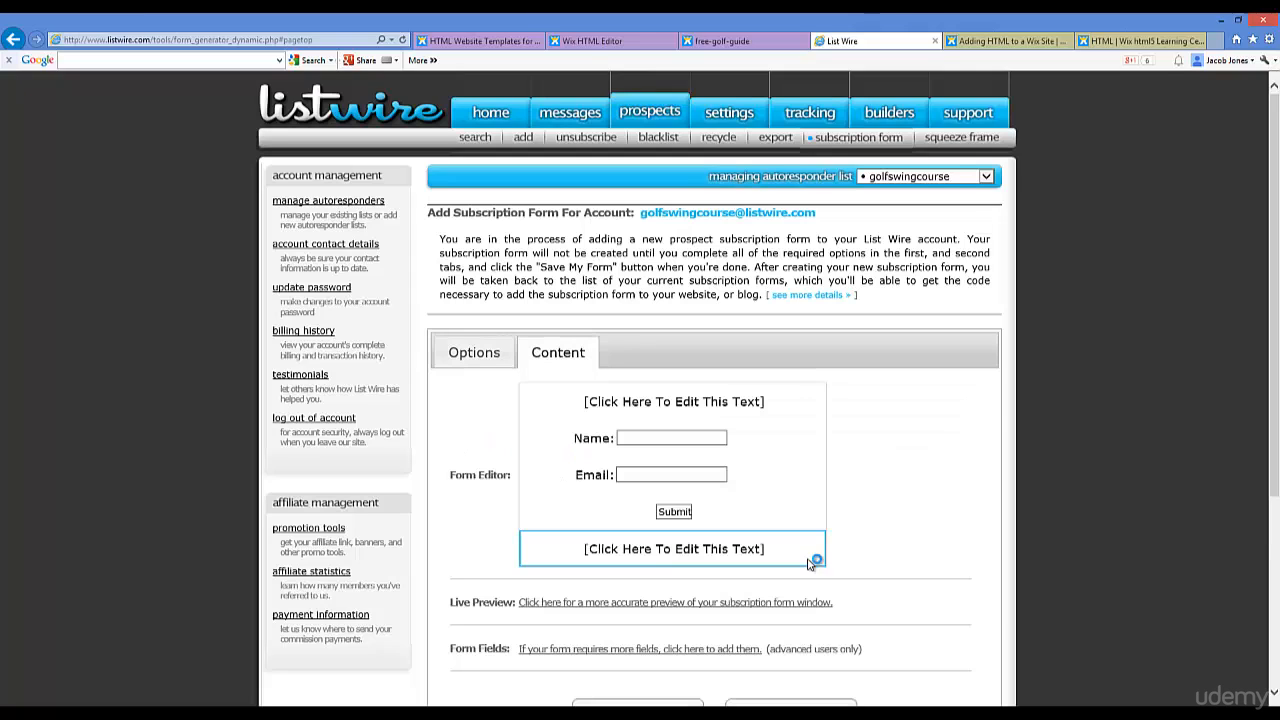
{"action": "left_click", "coordinate": [691, 402]}
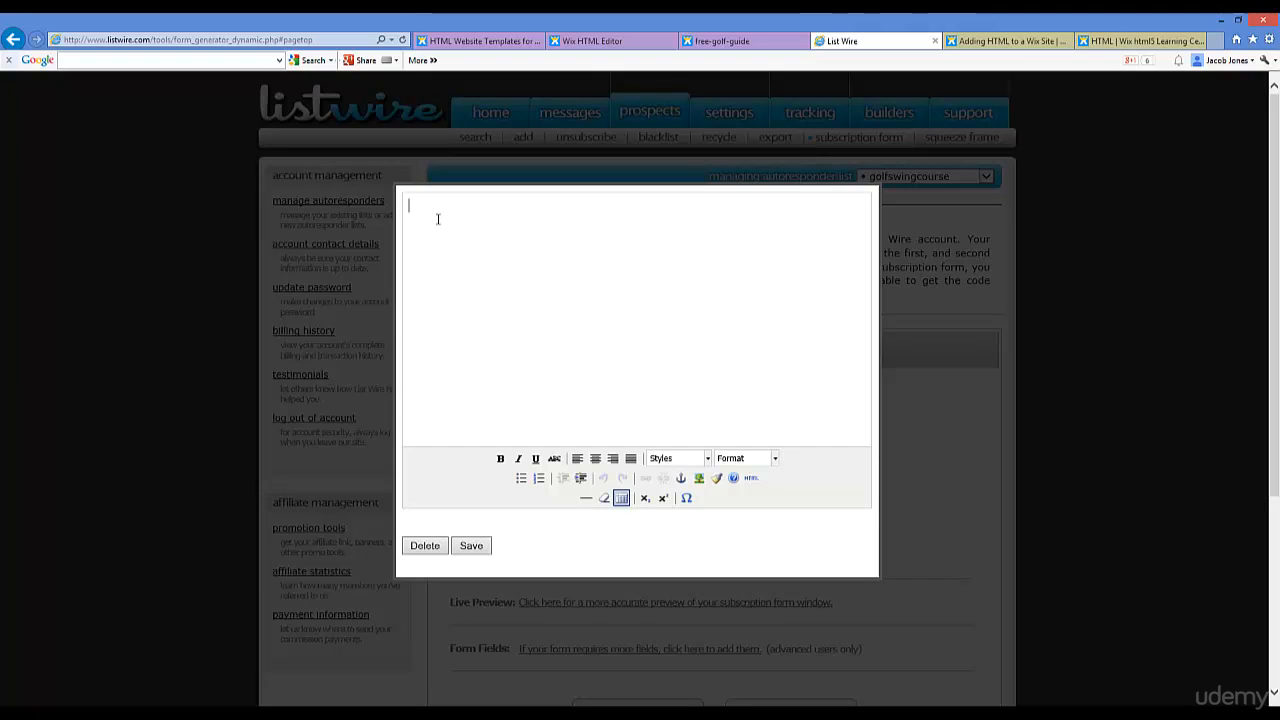
Step: Clear both '[Click Here To Edit This Text]' placeholder lines and save the Free Golf Guide form
{"action": "left_click", "coordinate": [471, 545]}
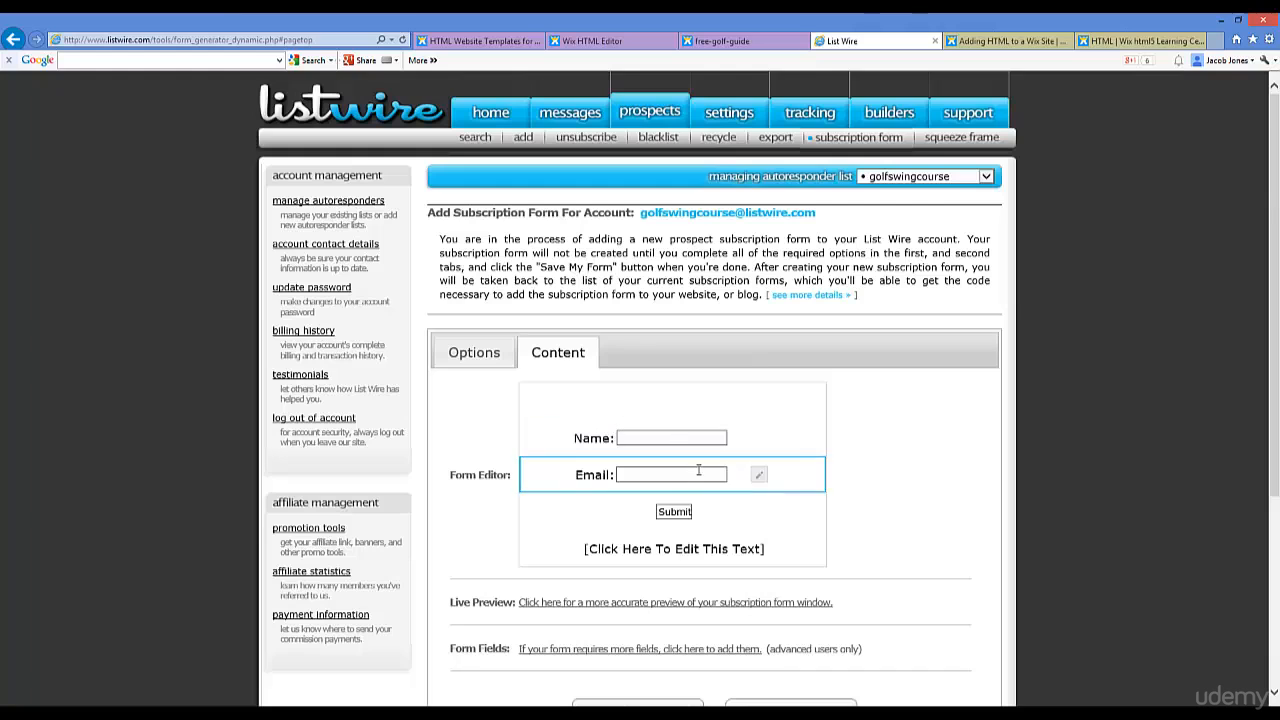
{"action": "left_click", "coordinate": [664, 552]}
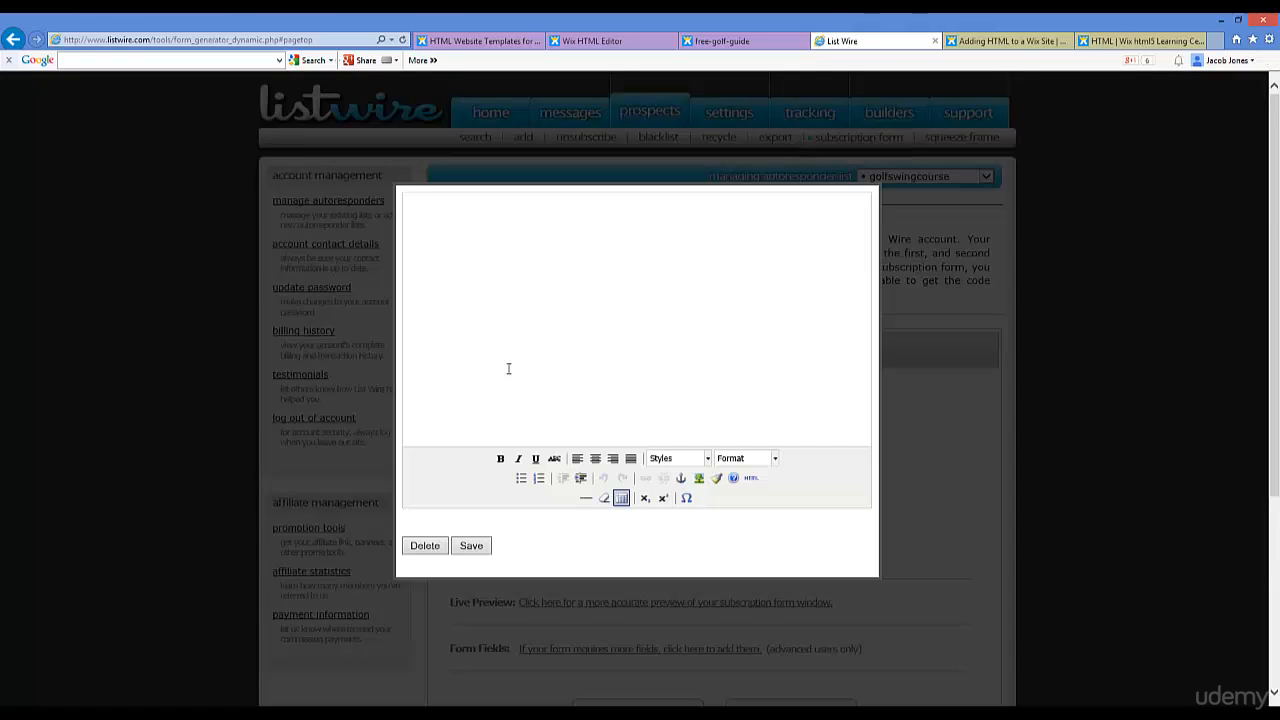
{"action": "left_click", "coordinate": [471, 547]}
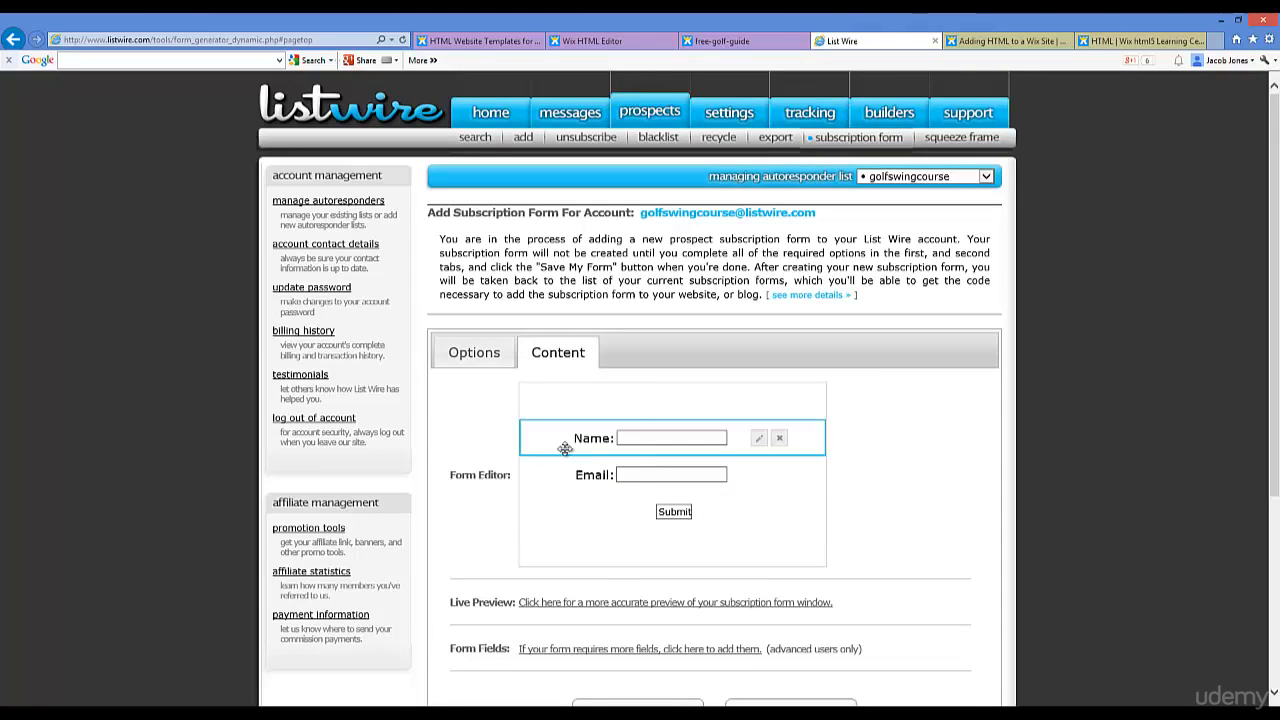
{"action": "scroll", "coordinate": [800, 560], "scroll_direction": "down", "scroll_amount": 2}
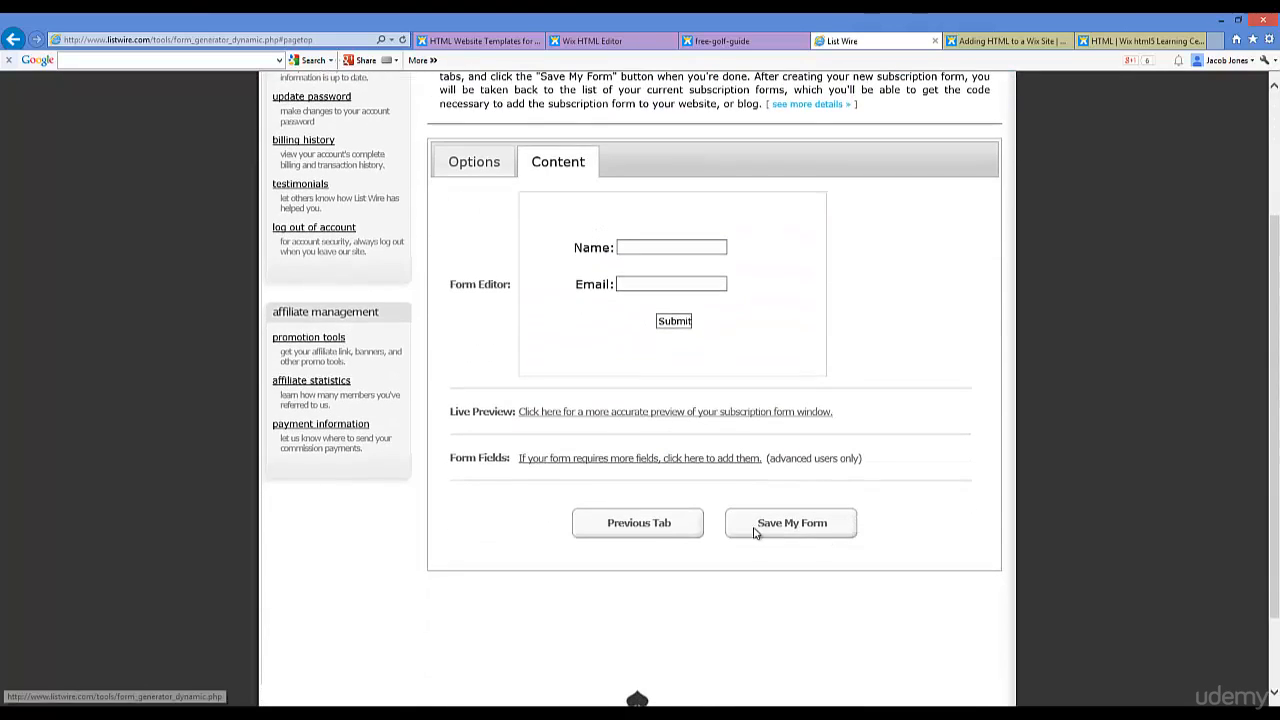
{"action": "left_click", "coordinate": [832, 525]}
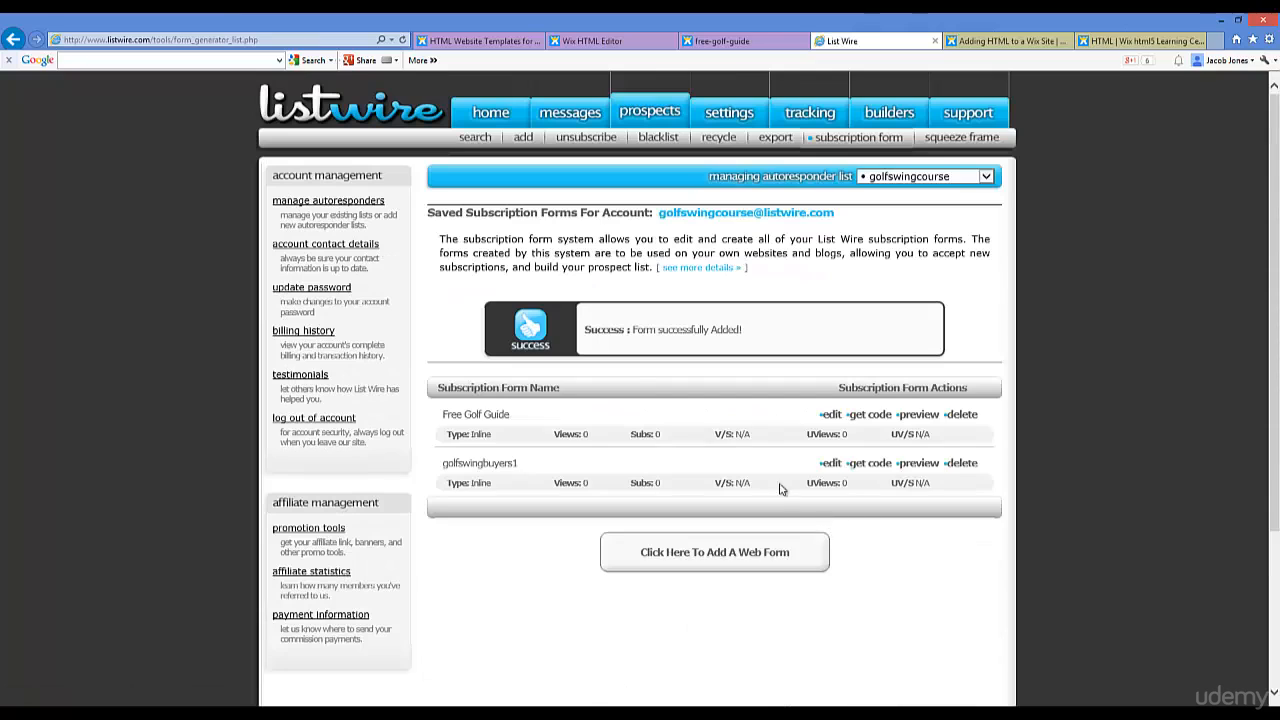
Step: Copy the Free Golf Guide form's embed script and go back to the Wix editor
{"action": "left_click", "coordinate": [869, 415]}
{"action": "left_click", "coordinate": [629, 268]}
{"action": "right_click", "coordinate": [684, 266]}
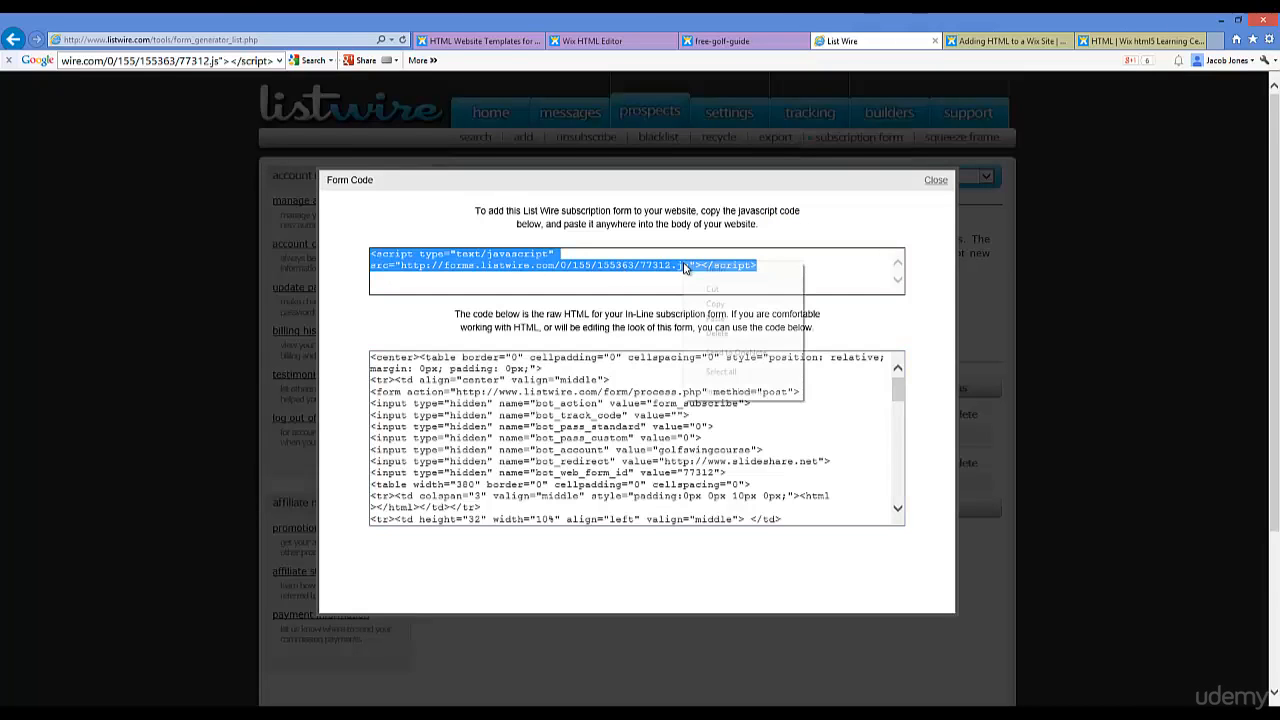
{"action": "left_click", "coordinate": [712, 303]}
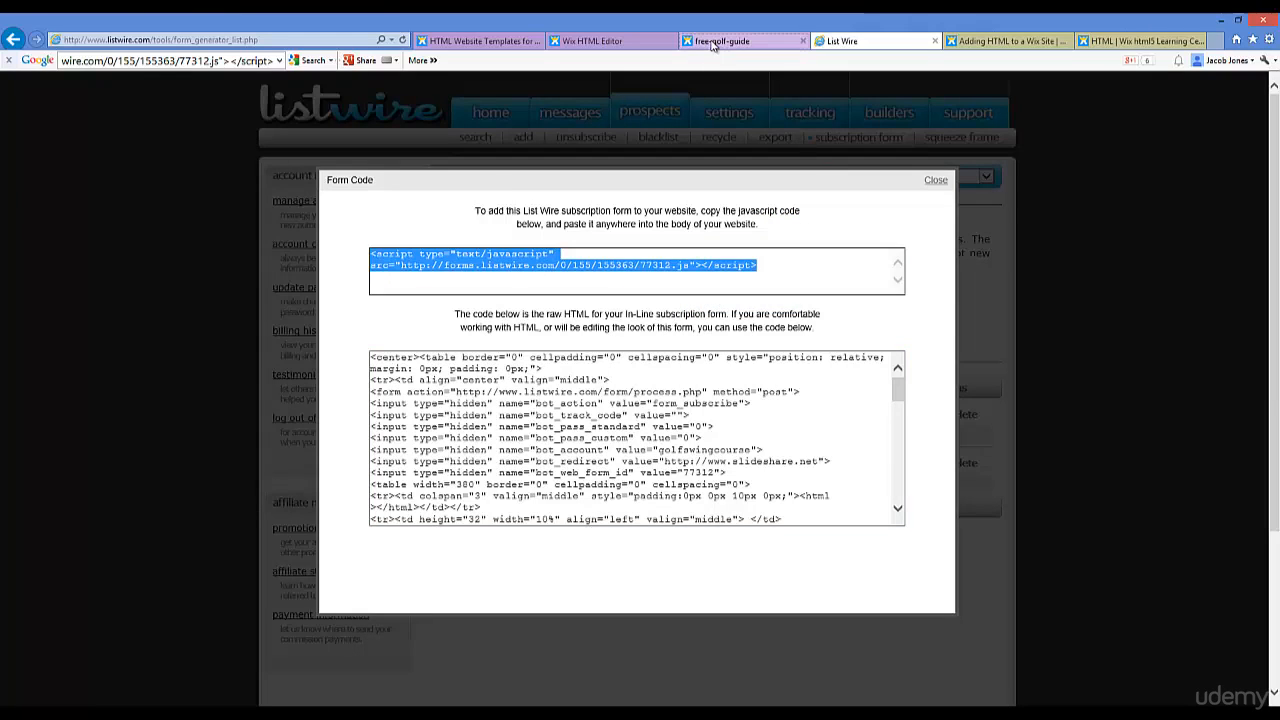
{"action": "left_click", "coordinate": [600, 41]}
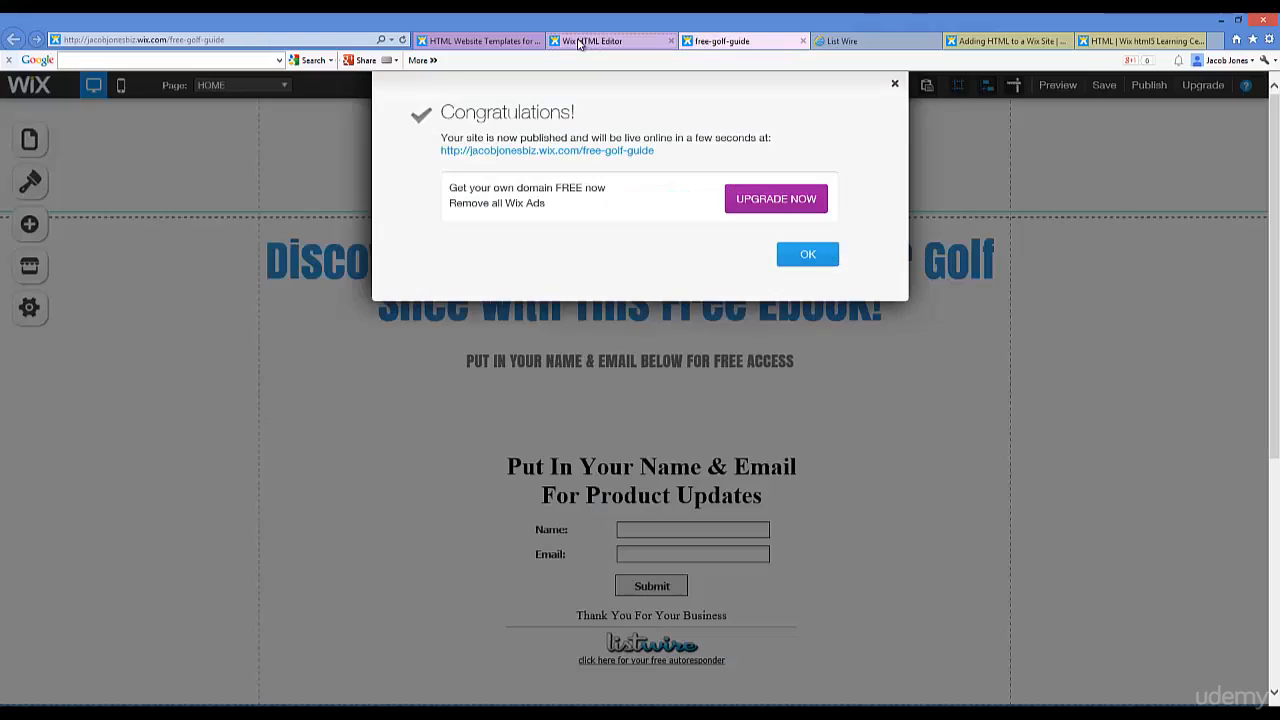
Step: Replace the HTML element's embed code with the new Free Golf Guide script and apply it
{"action": "left_click", "coordinate": [895, 85]}
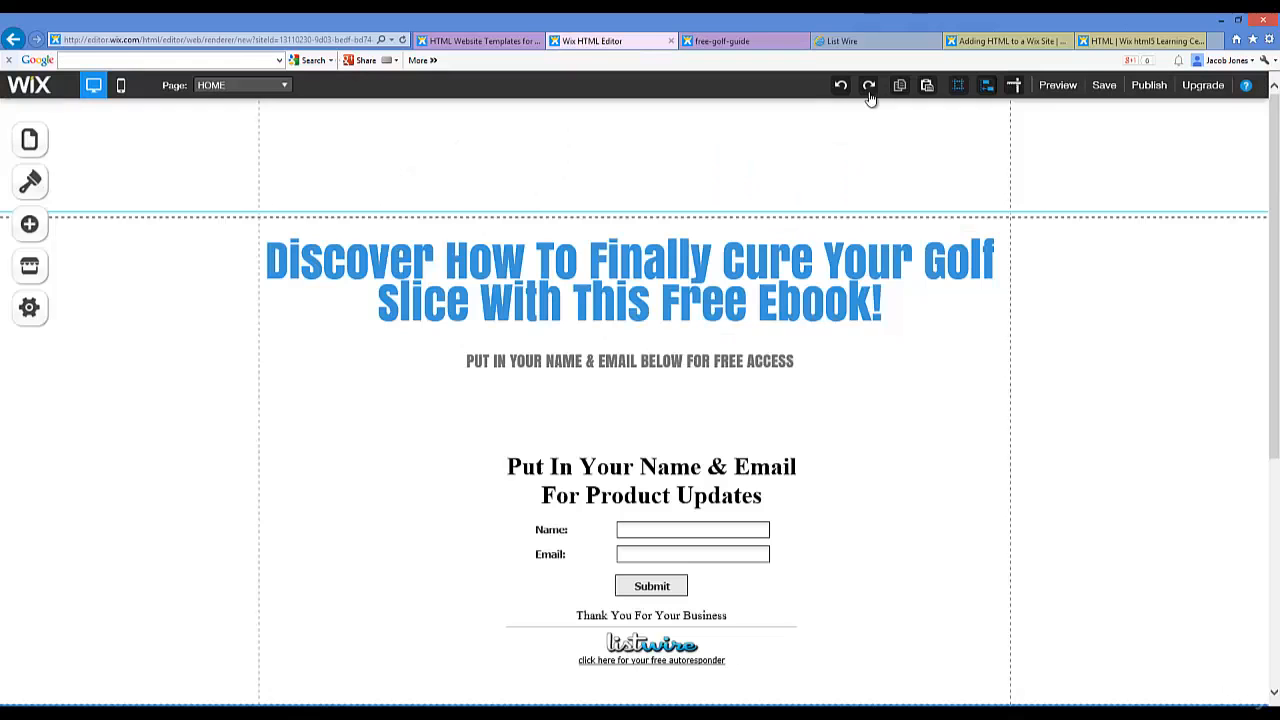
{"action": "left_click", "coordinate": [548, 462]}
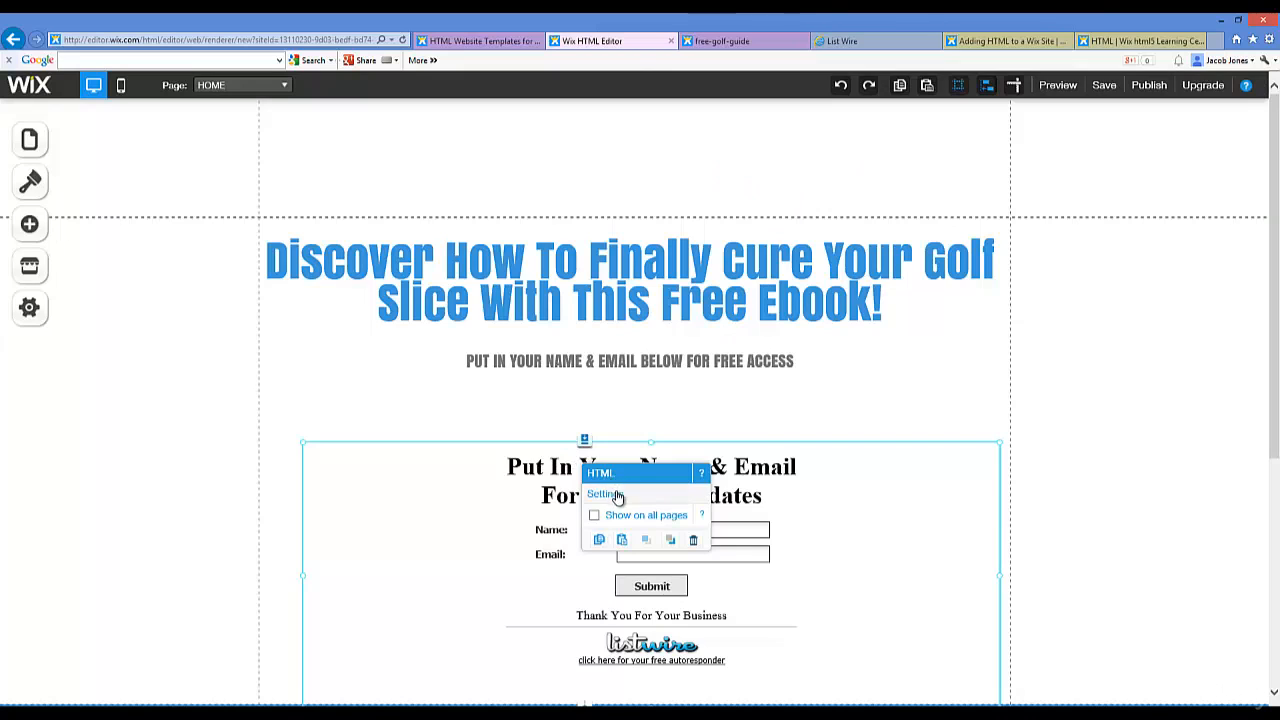
{"action": "left_click", "coordinate": [604, 494]}
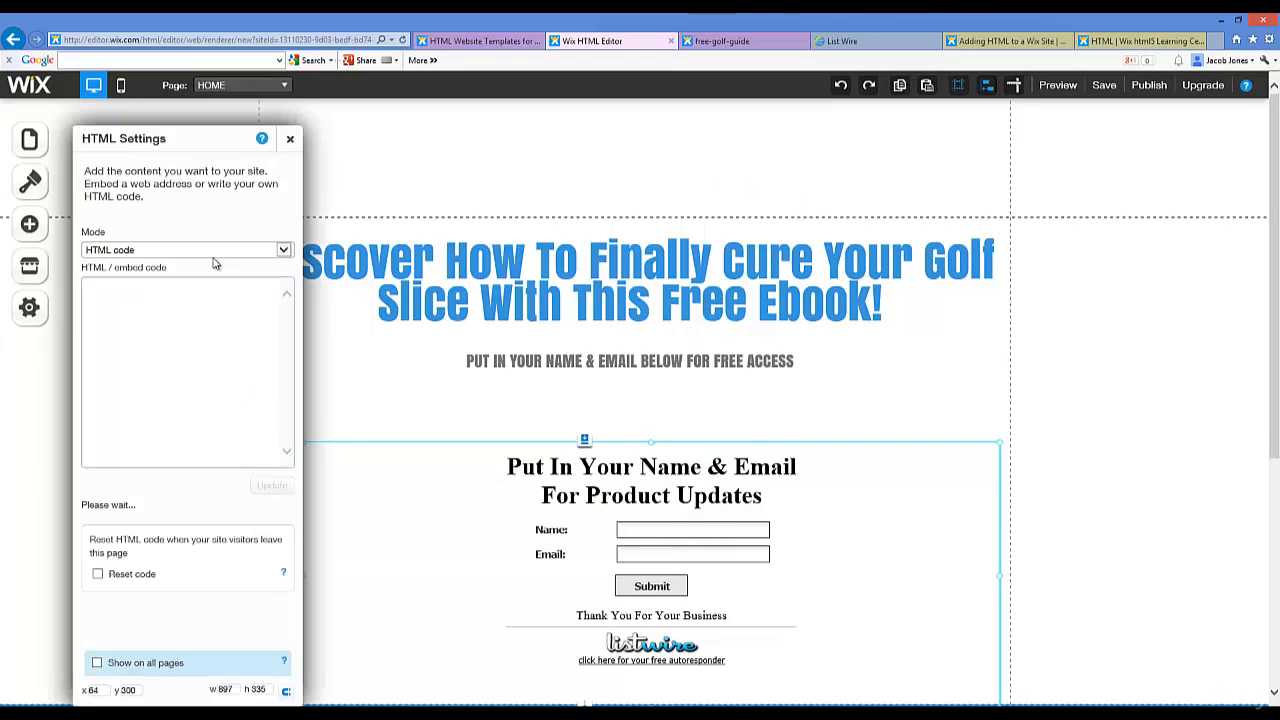
{"action": "left_click", "coordinate": [216, 293]}
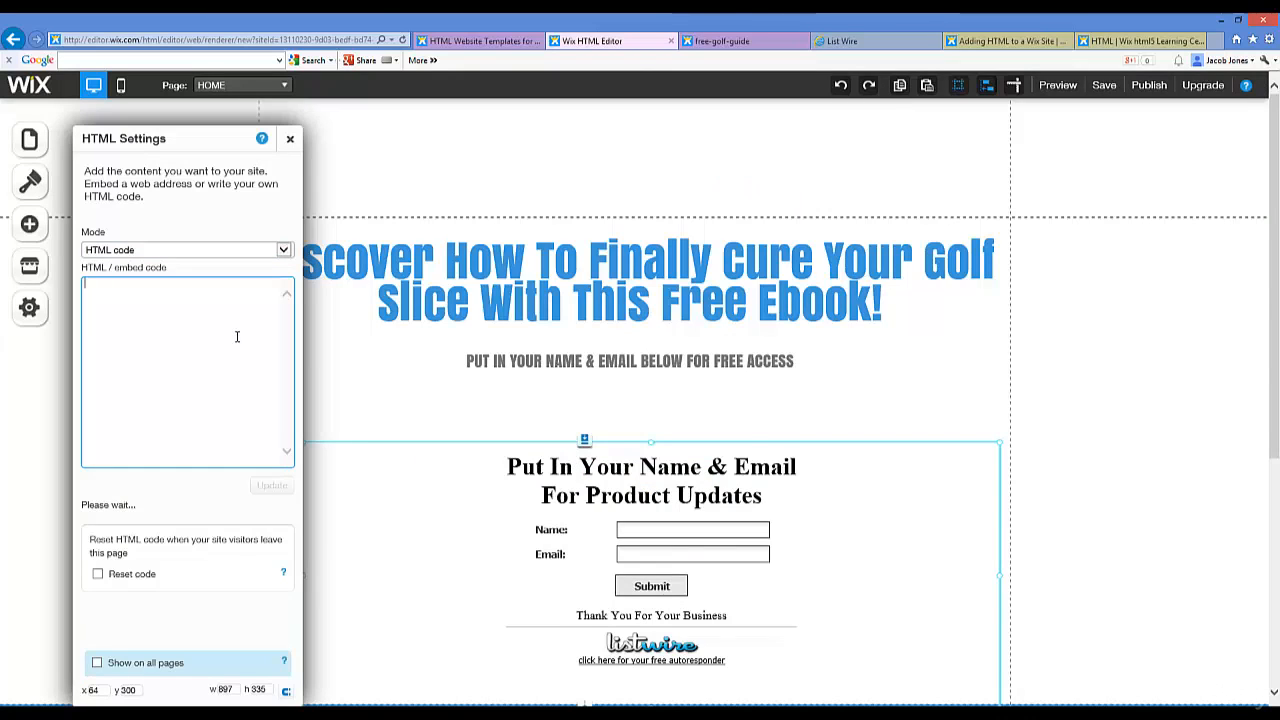
{"action": "key", "text": "ctrl+v"}
{"action": "key", "text": "ctrl+a"}
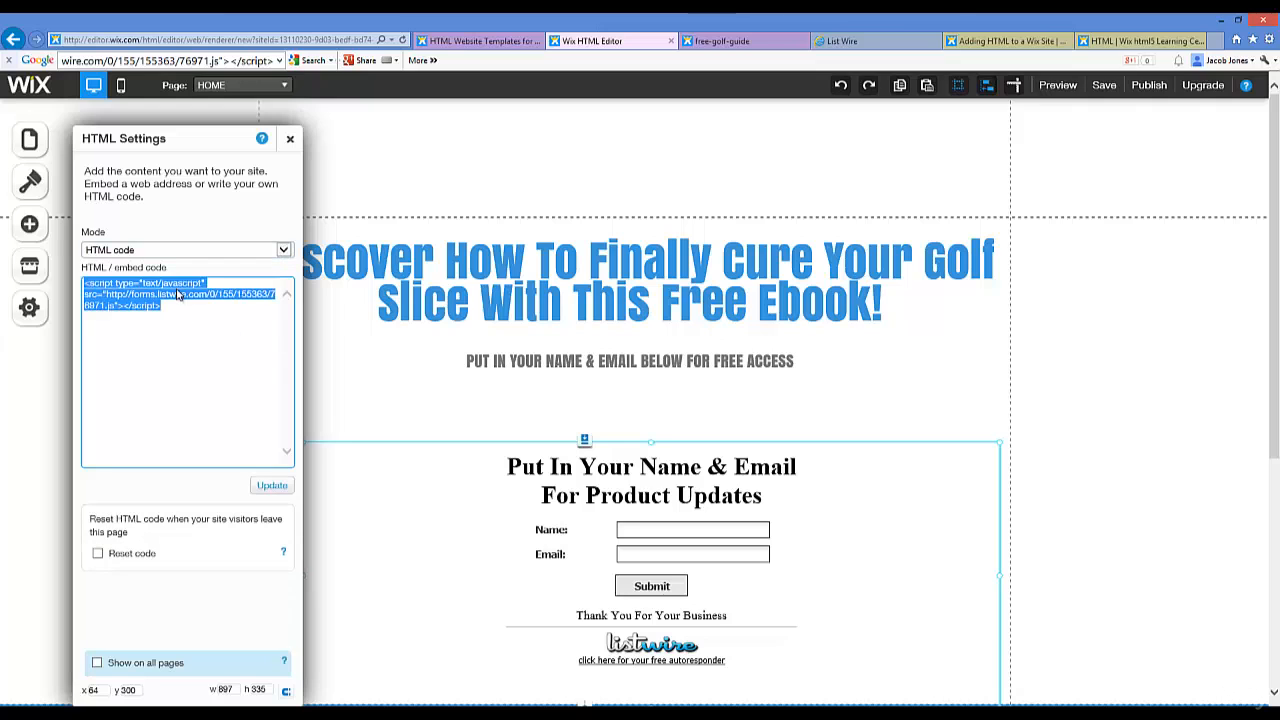
{"action": "key", "text": "ctrl+v"}
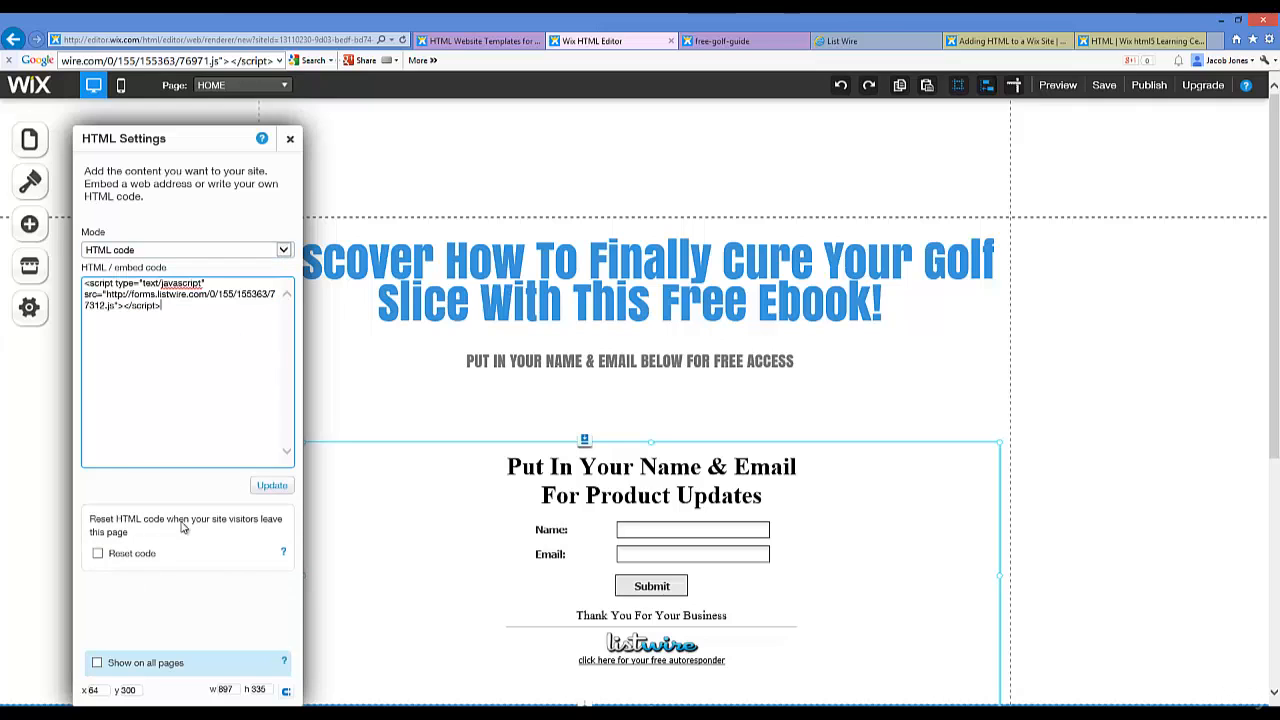
{"action": "left_click", "coordinate": [273, 486]}
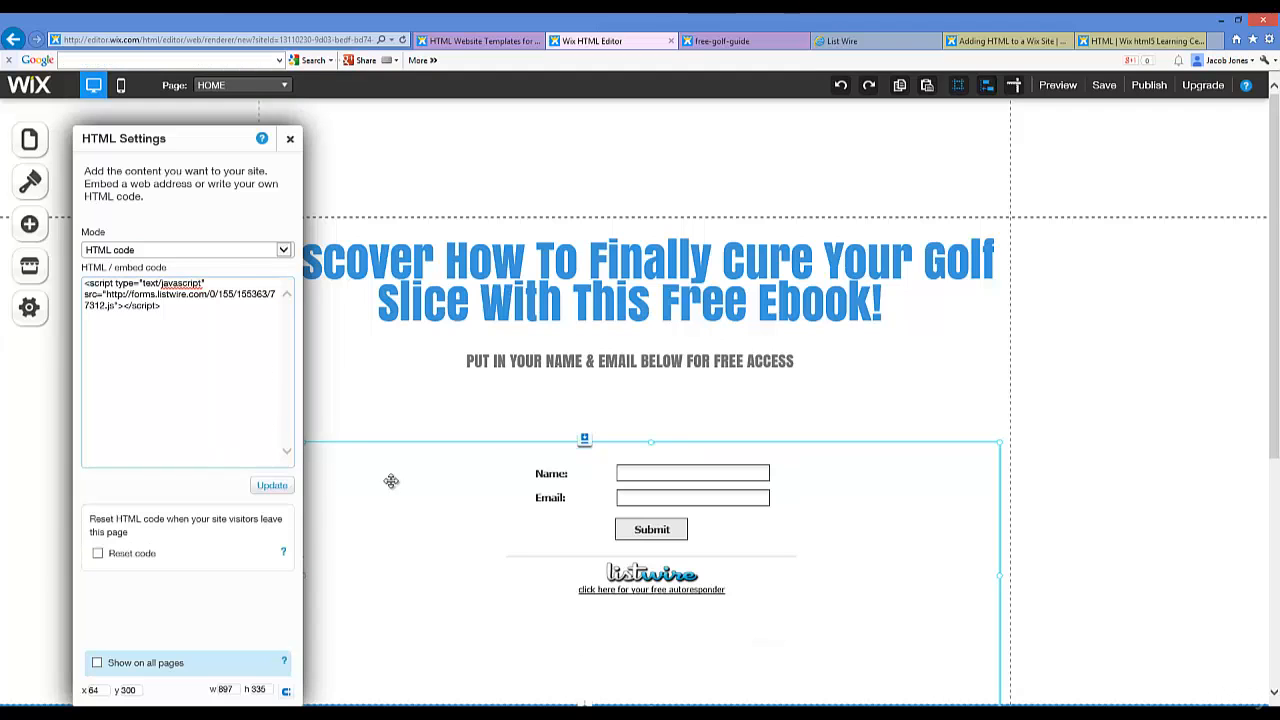
{"action": "left_click", "coordinate": [290, 142]}
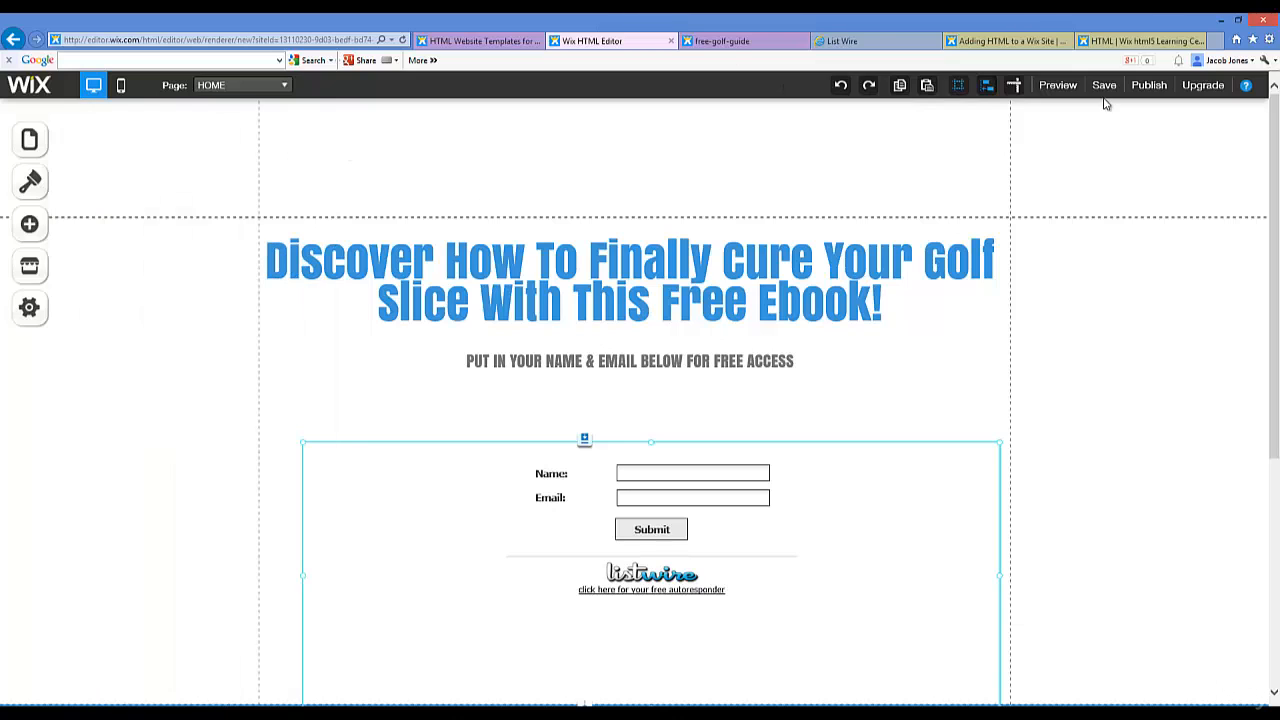
Step: Republish the site and switch to the live free-golf-guide page
{"action": "left_click", "coordinate": [1146, 87]}
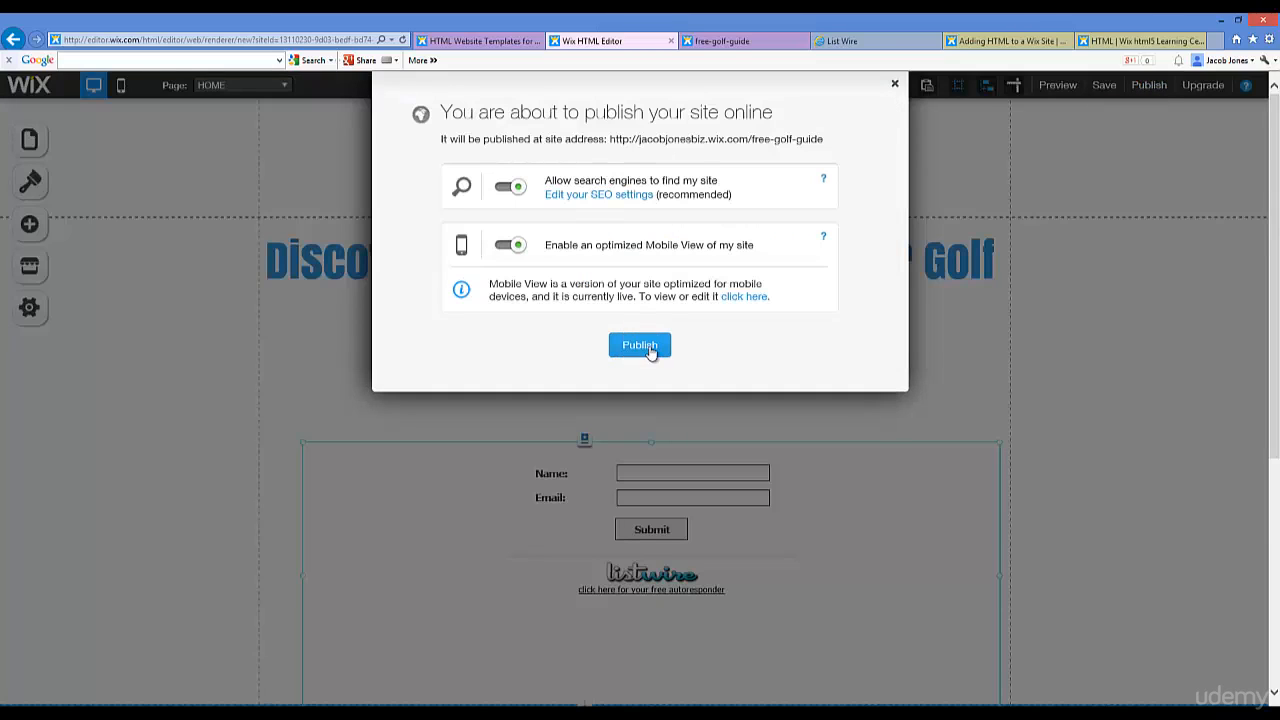
{"action": "left_click", "coordinate": [648, 348]}
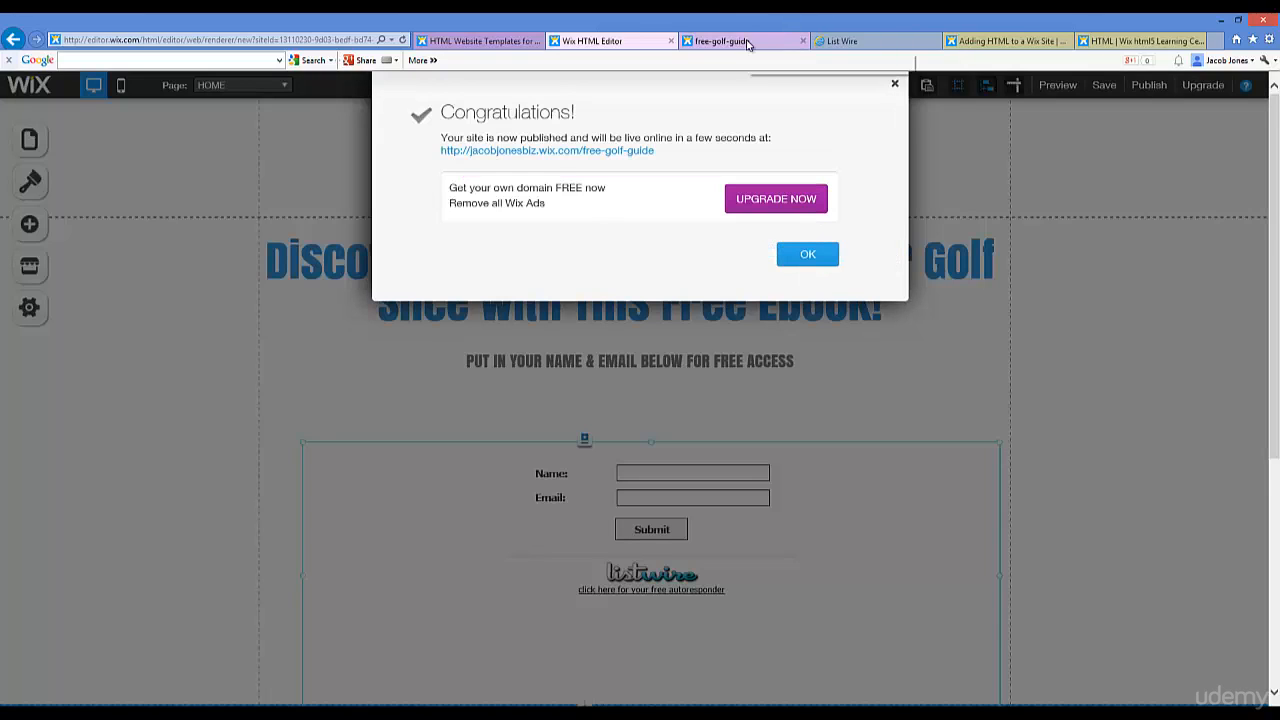
{"action": "left_click", "coordinate": [895, 86]}
{"action": "left_click", "coordinate": [736, 40]}
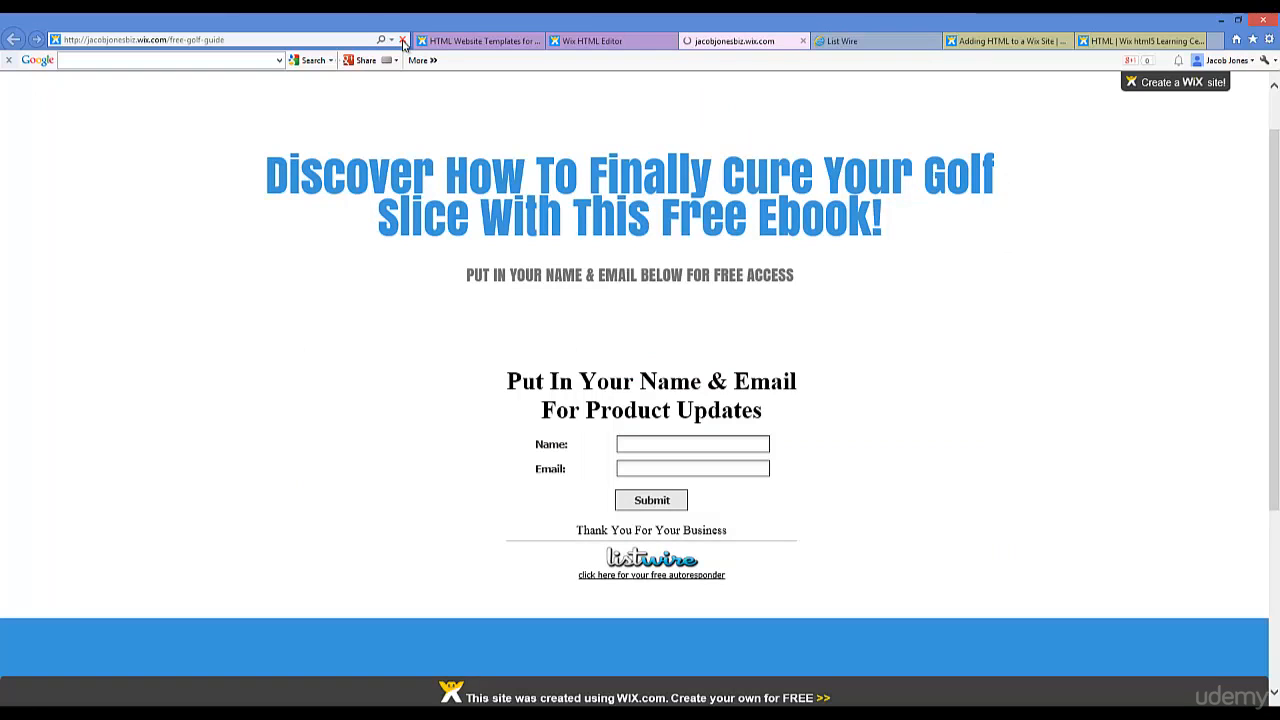
Step: Reload the live page and check that the Name and Email signup form appears
{"action": "left_click", "coordinate": [403, 41]}
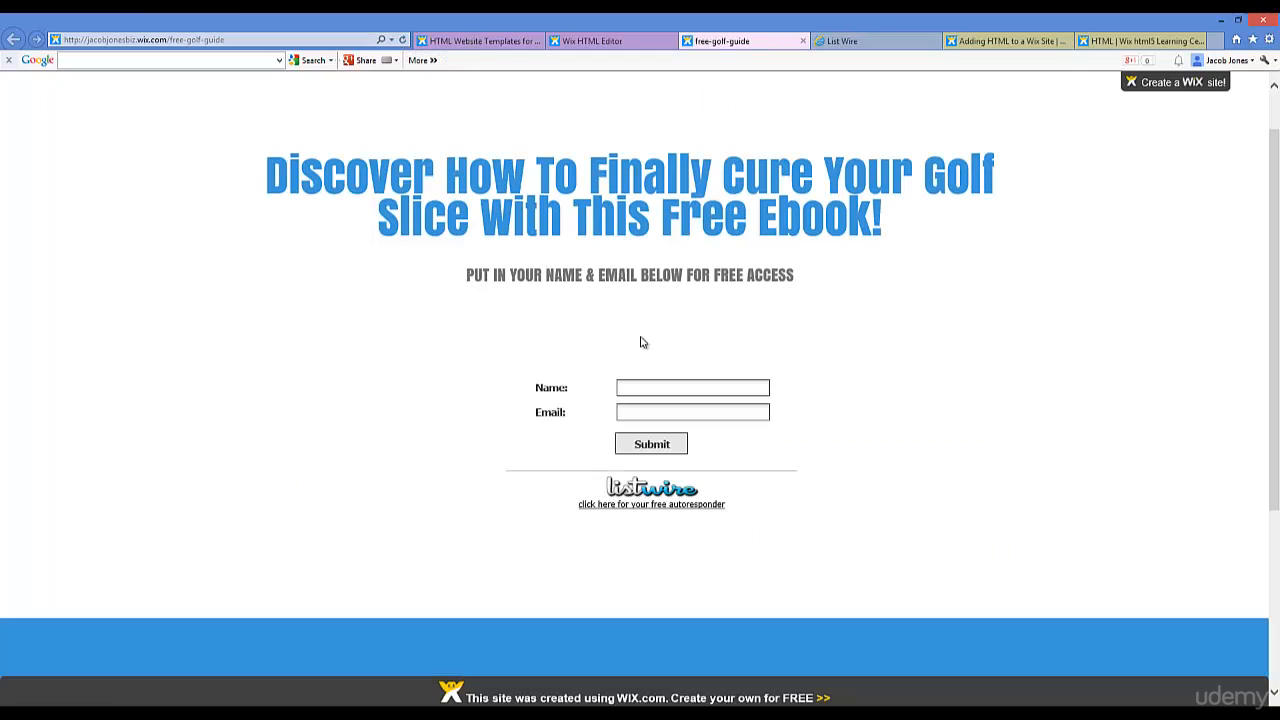
{"action": "scroll", "coordinate": [757, 251], "scroll_direction": "down", "scroll_amount": 3}
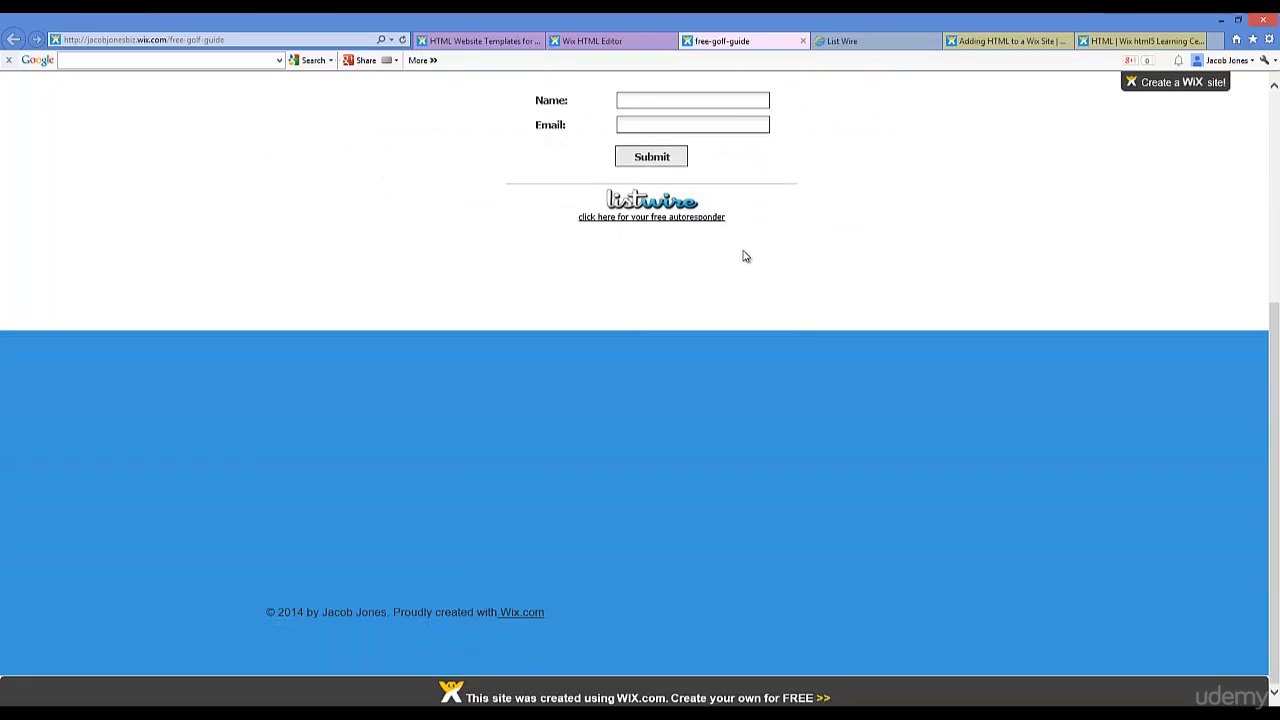
{"action": "scroll", "coordinate": [809, 363], "scroll_direction": "up", "scroll_amount": 4}
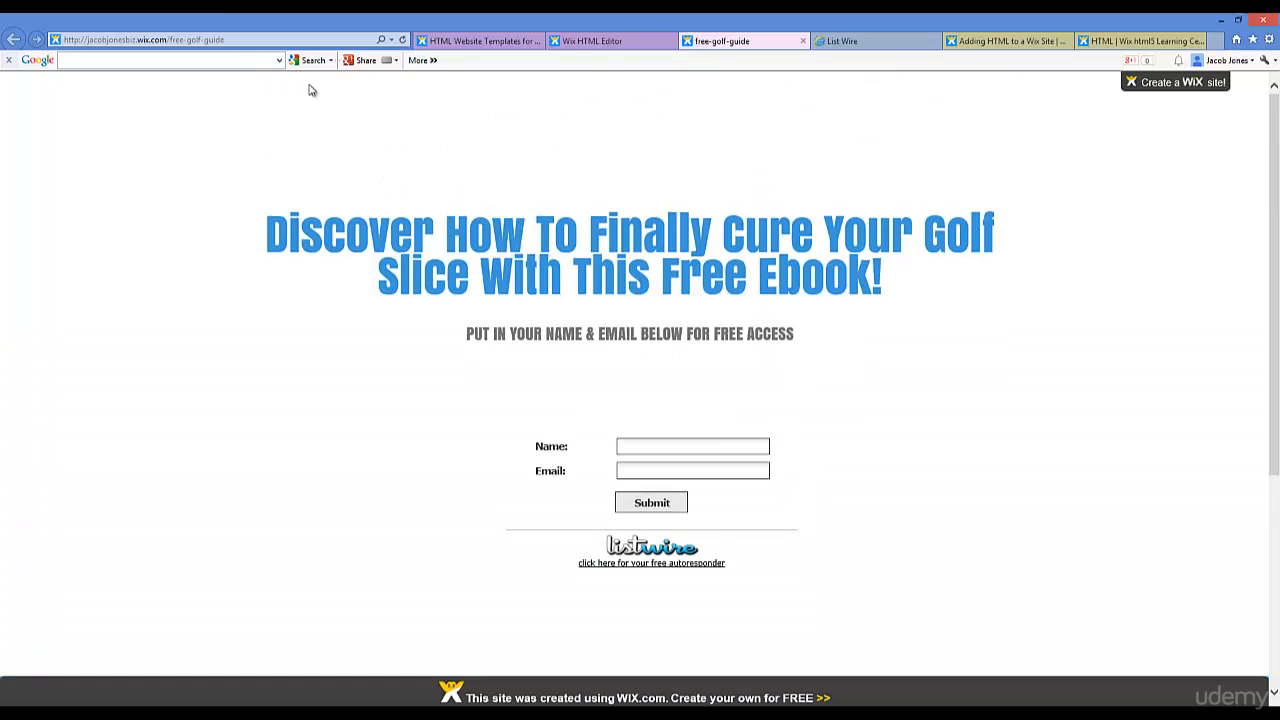
Step: Copy the live page's URL from the address bar
{"action": "left_click", "coordinate": [185, 38]}
{"action": "right_click", "coordinate": [181, 44]}
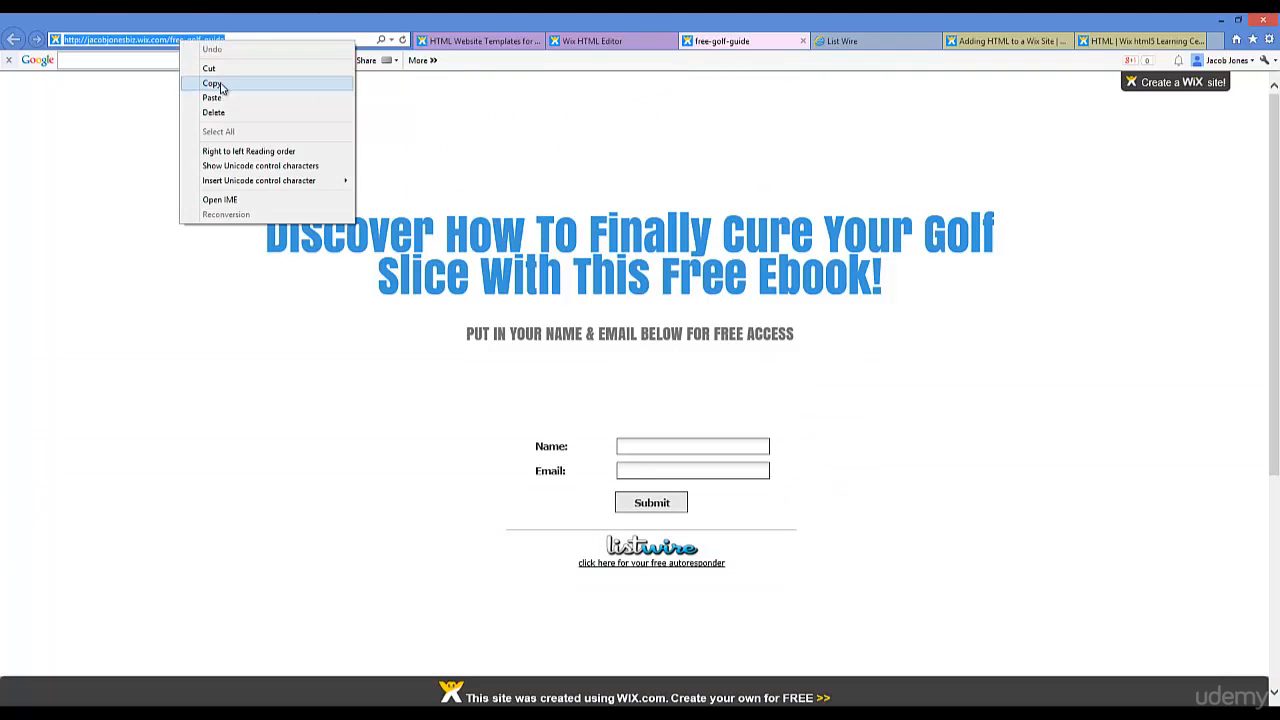
{"action": "left_click", "coordinate": [200, 81]}
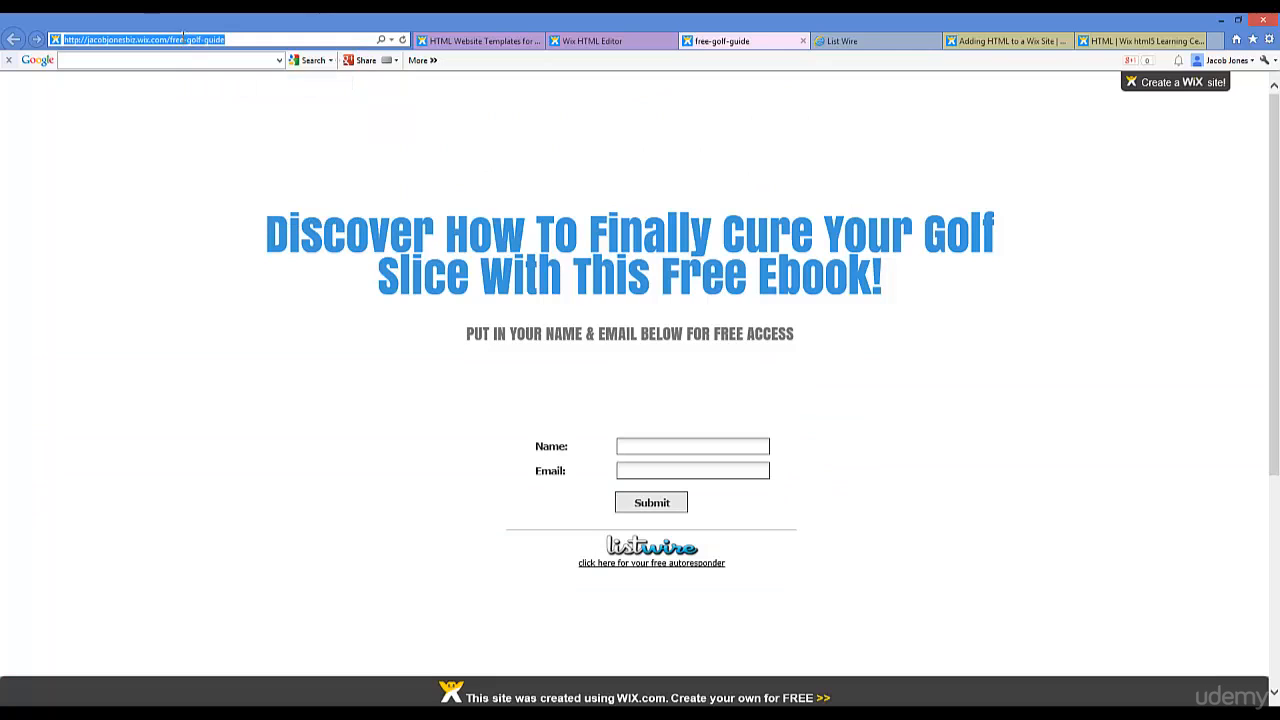
{"action": "right_click", "coordinate": [183, 38]}
{"action": "left_click", "coordinate": [214, 84]}
{"action": "right_click", "coordinate": [198, 43]}
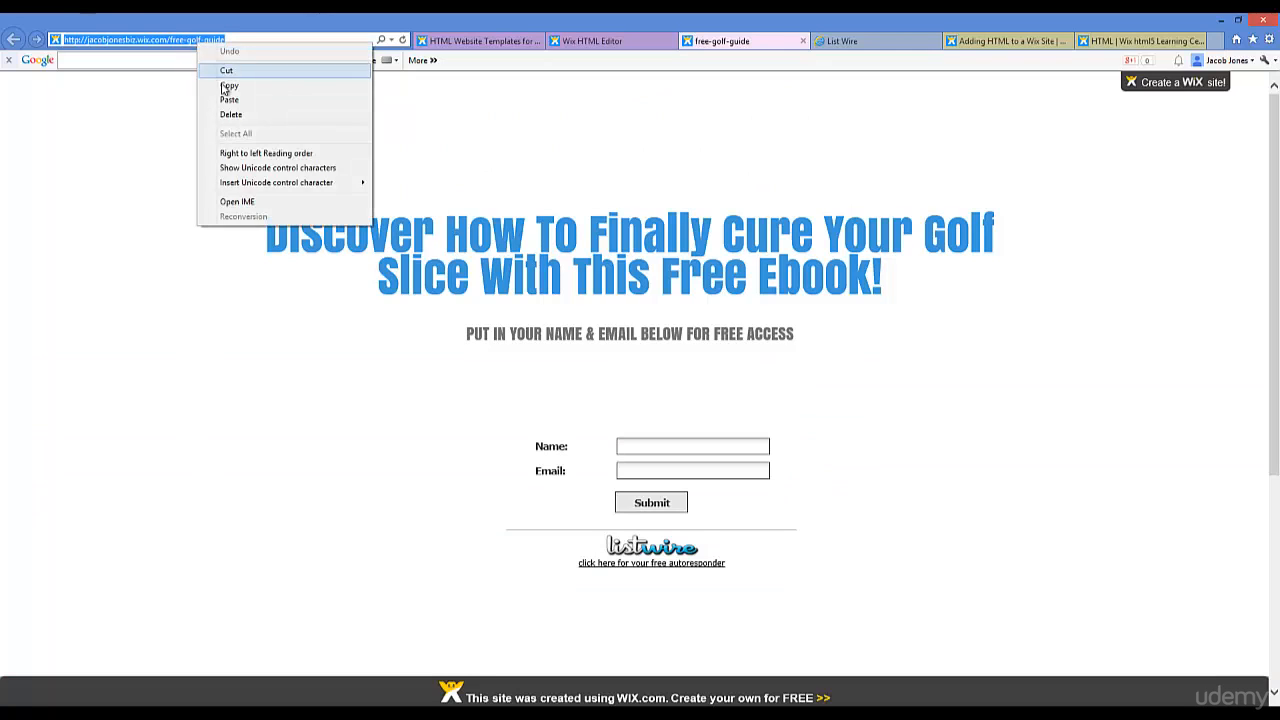
{"action": "left_click", "coordinate": [224, 88]}
{"action": "right_click", "coordinate": [199, 42]}
{"action": "left_click", "coordinate": [226, 86]}
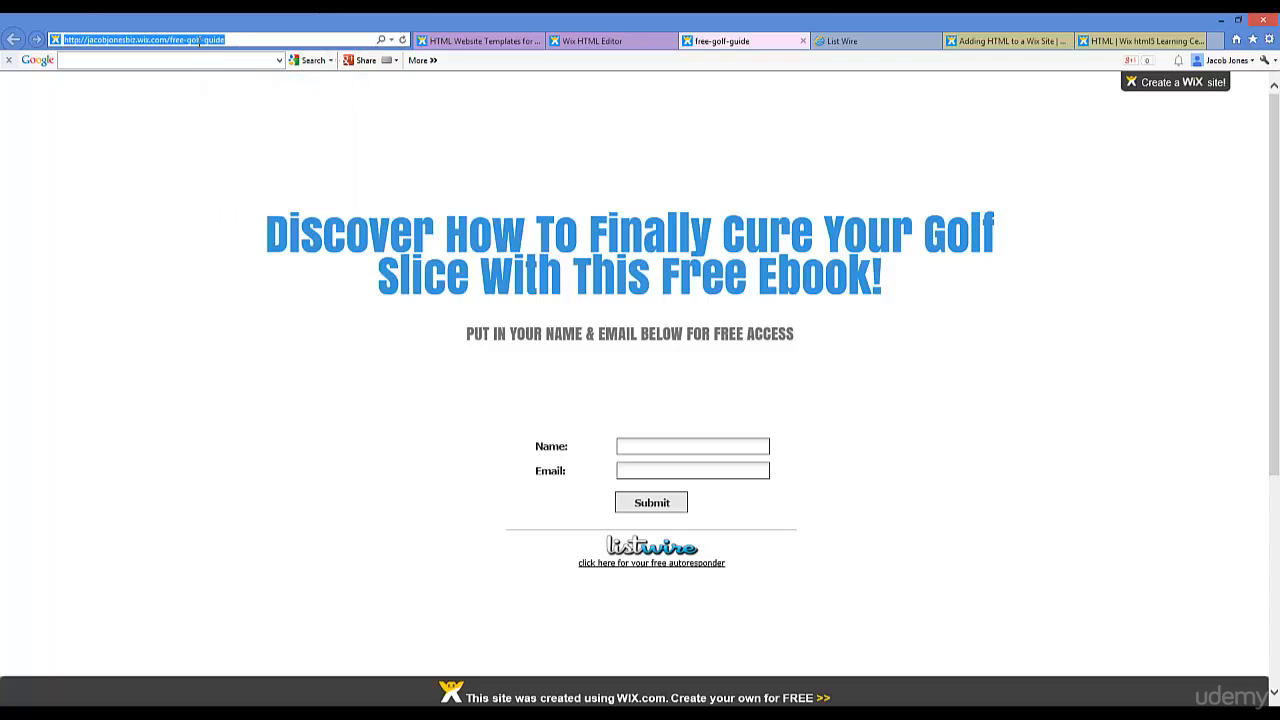
Step: Enter a test subscriber's details in the live form and submit it
{"action": "left_click", "coordinate": [658, 446]}
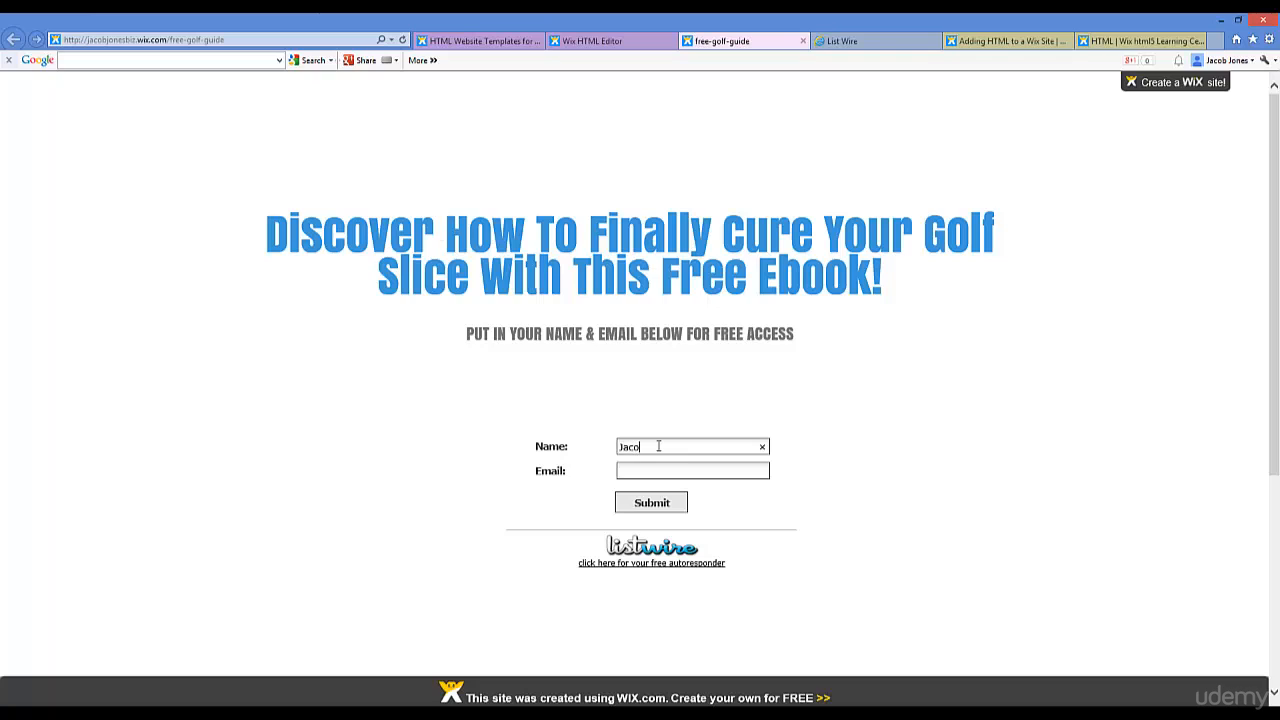
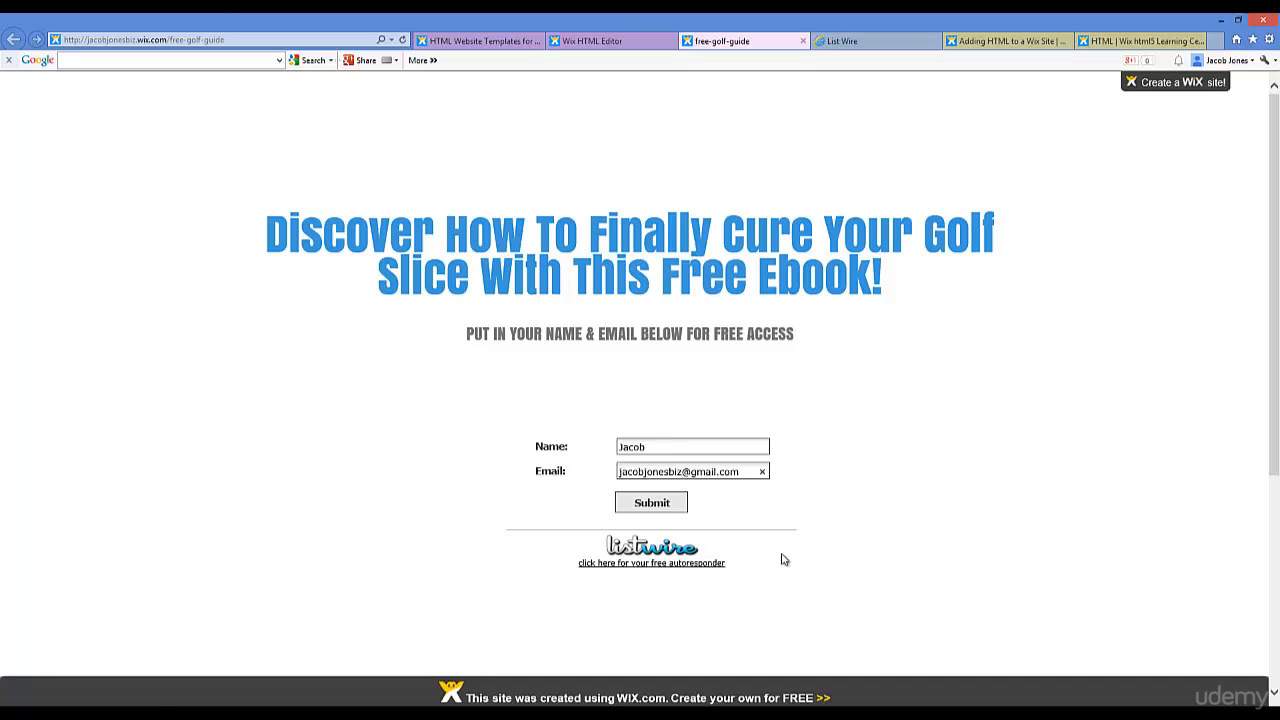
{"action": "left_click", "coordinate": [676, 504]}
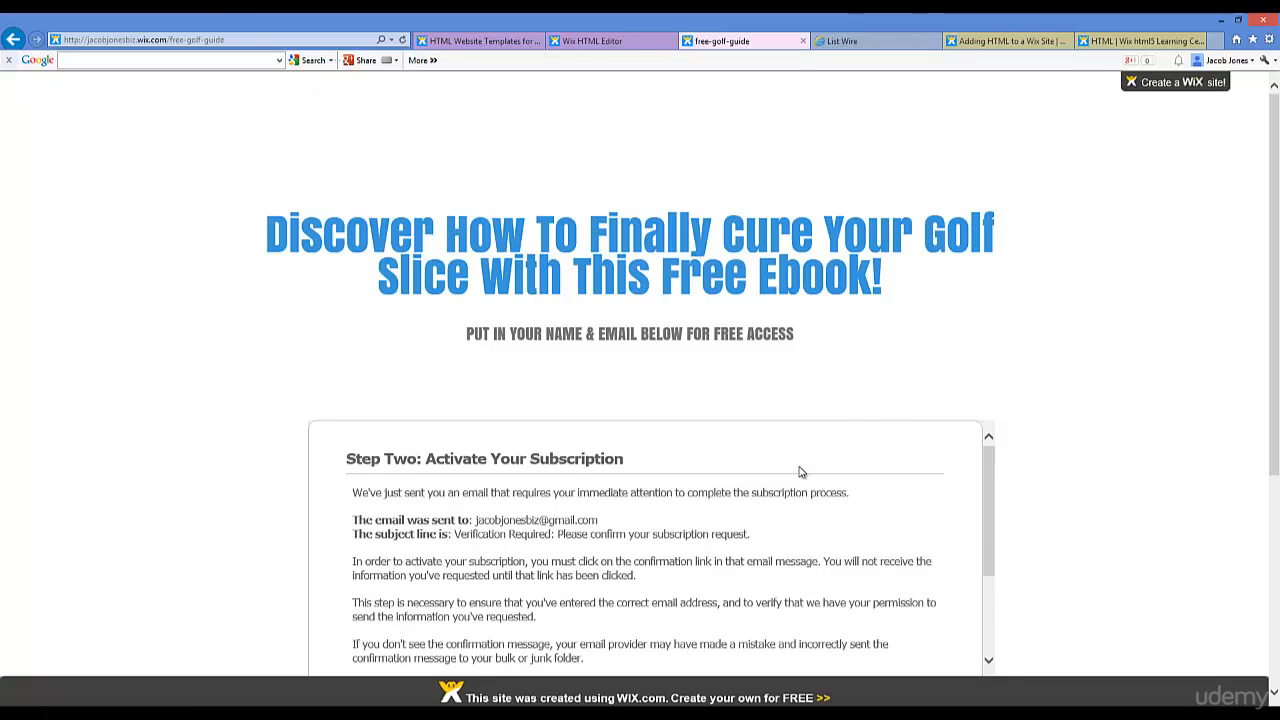
Step: Scroll through the confirmation box and follow its continue-after-confirming link
{"action": "scroll", "coordinate": [1274, 343], "scroll_direction": "down", "scroll_amount": 2}
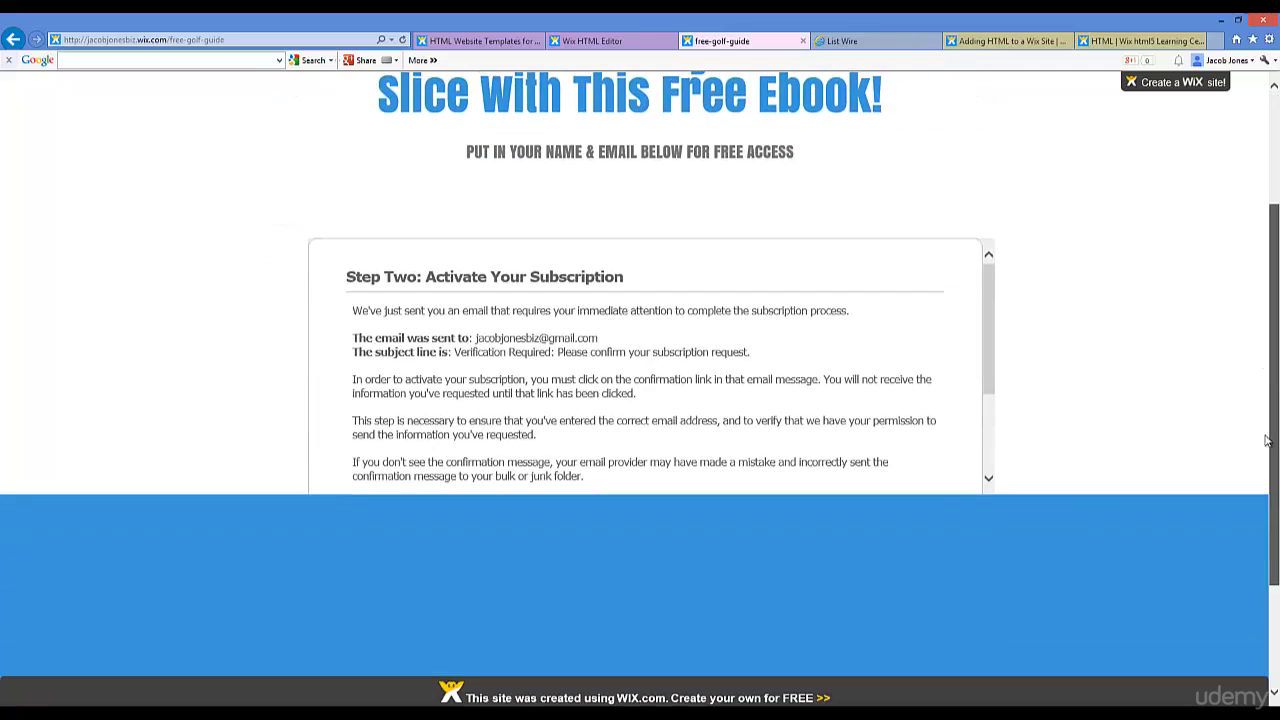
{"action": "left_click_drag", "start_coordinate": [988, 305], "coordinate": [988, 382]}
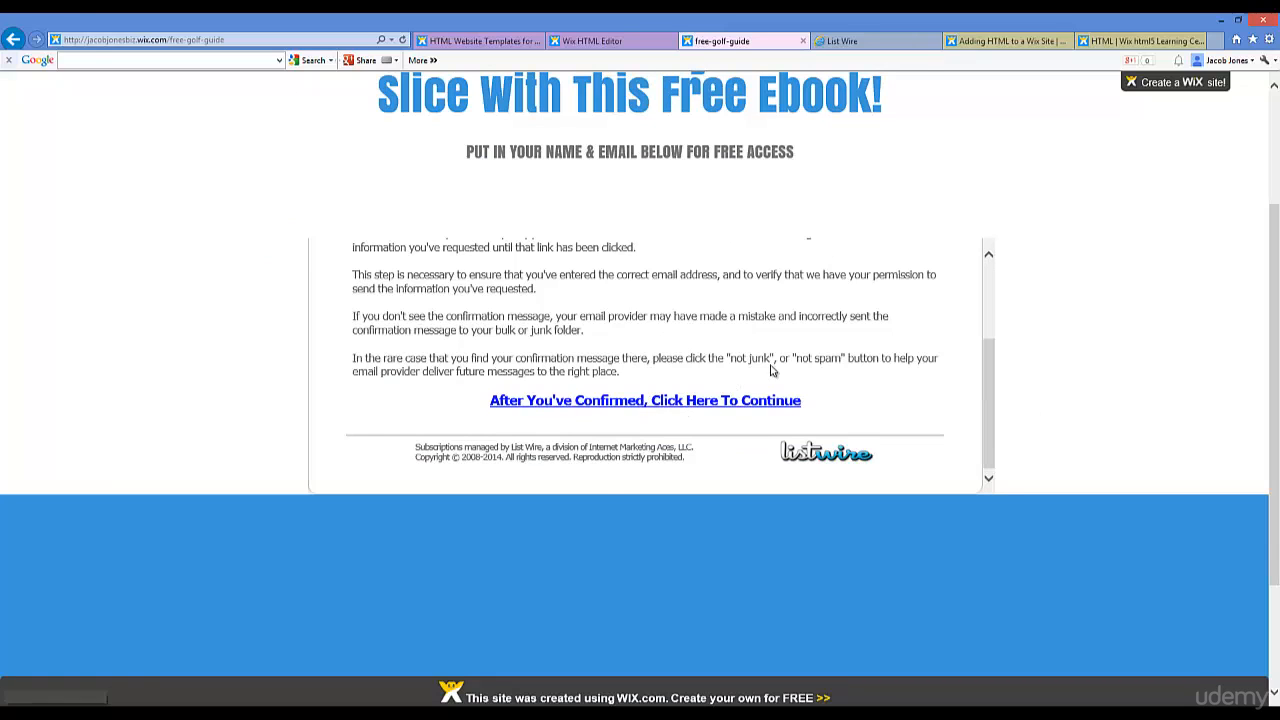
{"action": "scroll", "coordinate": [729, 375], "scroll_direction": "up", "scroll_amount": 3}
{"action": "scroll", "coordinate": [640, 390], "scroll_direction": "down", "scroll_amount": 3}
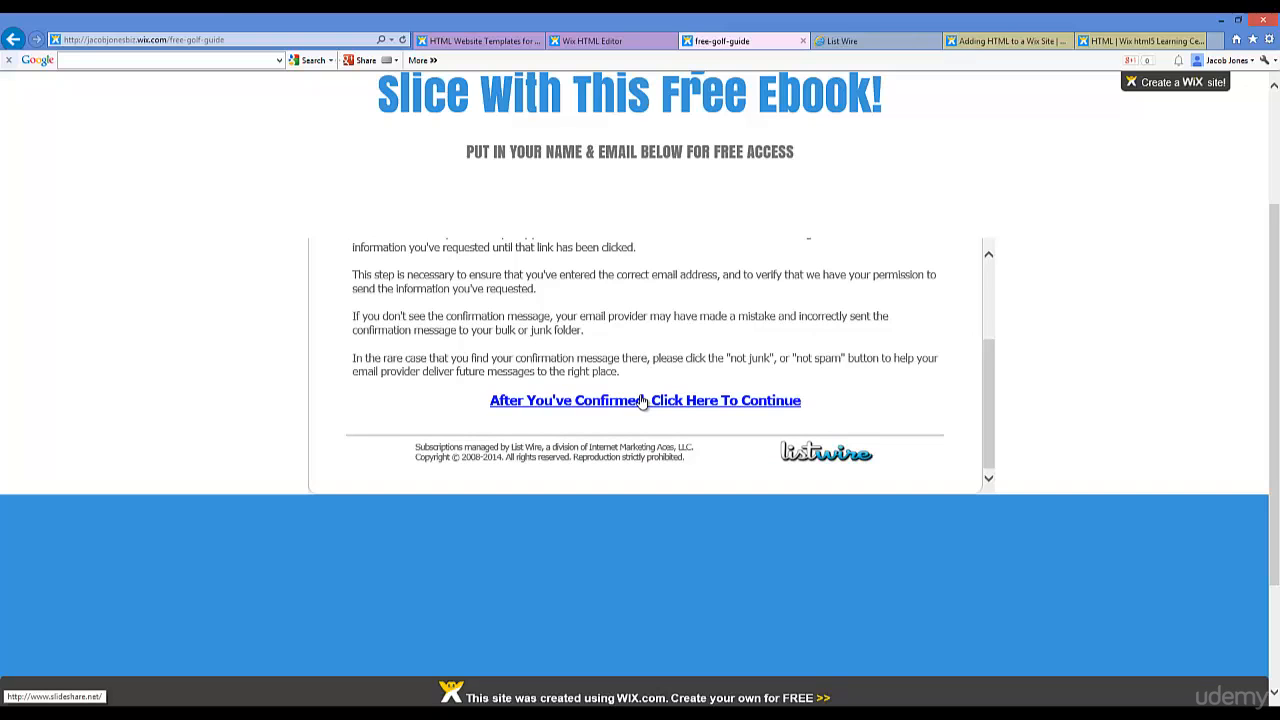
{"action": "left_click_drag", "start_coordinate": [988, 362], "coordinate": [1027, 290]}
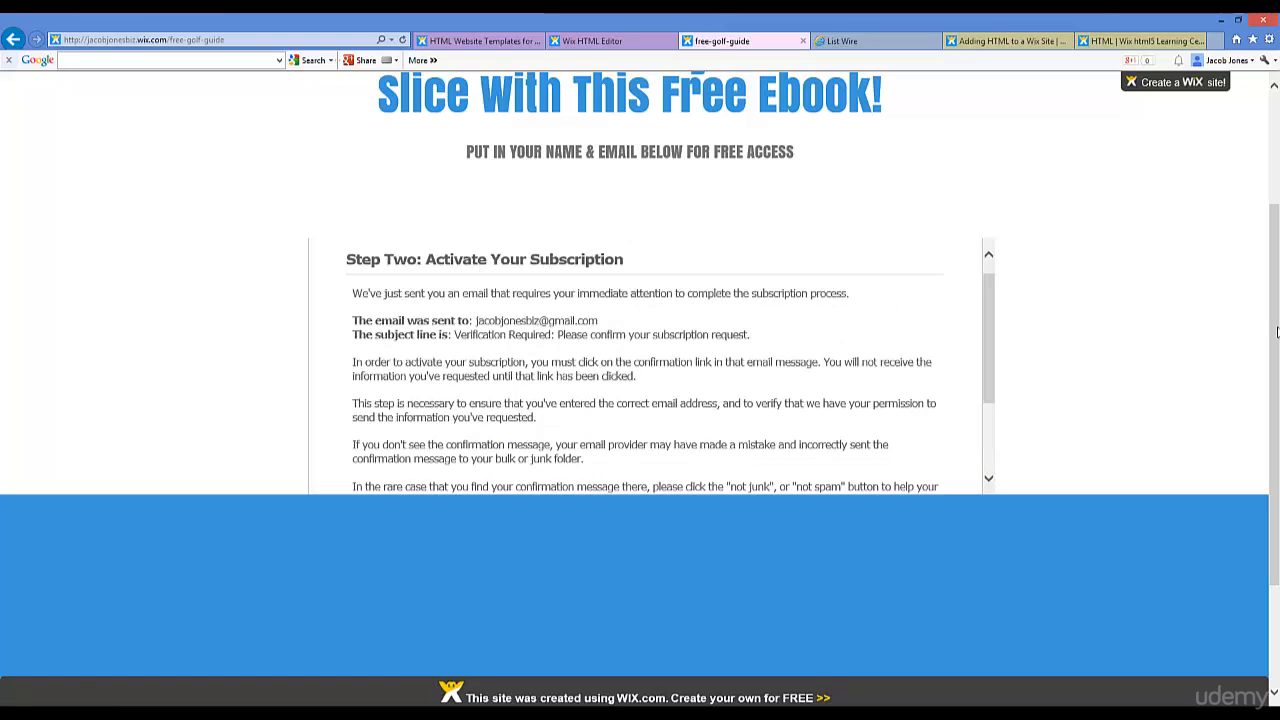
{"action": "left_click_drag", "start_coordinate": [1273, 320], "coordinate": [1271, 207]}
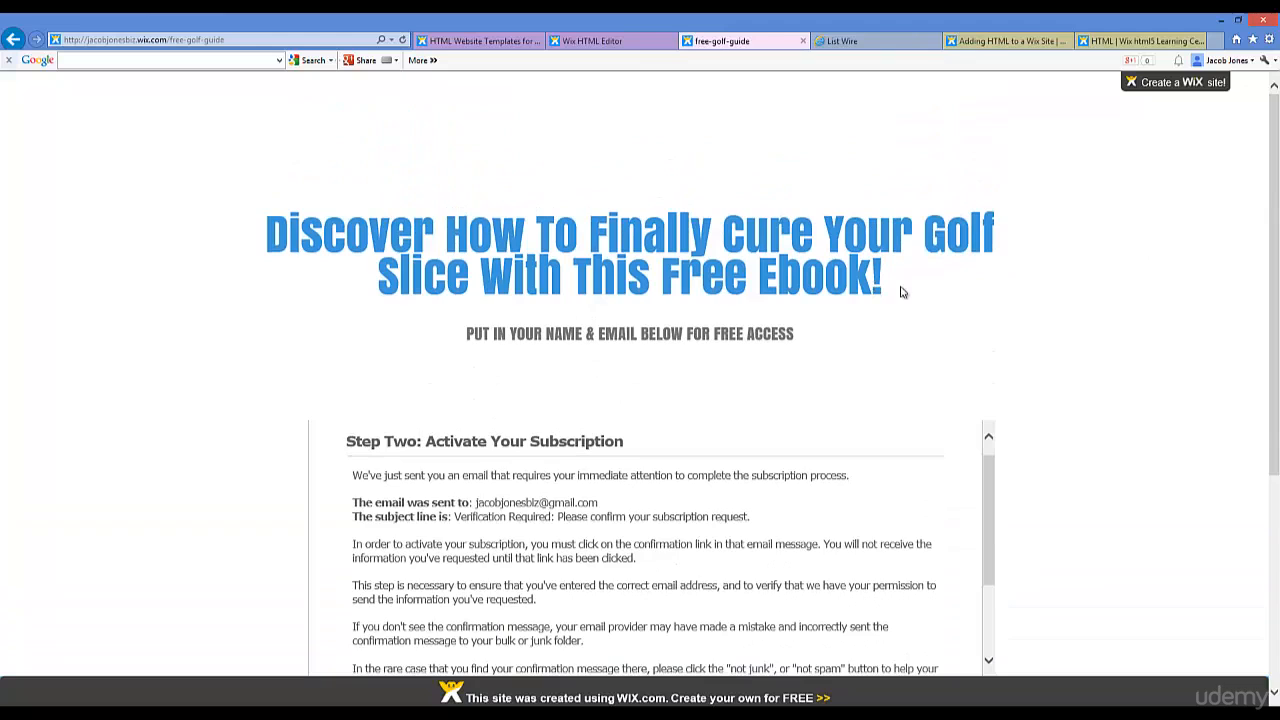
{"action": "scroll", "coordinate": [915, 340], "scroll_direction": "down", "scroll_amount": 5}
{"action": "left_click", "coordinate": [709, 397]}
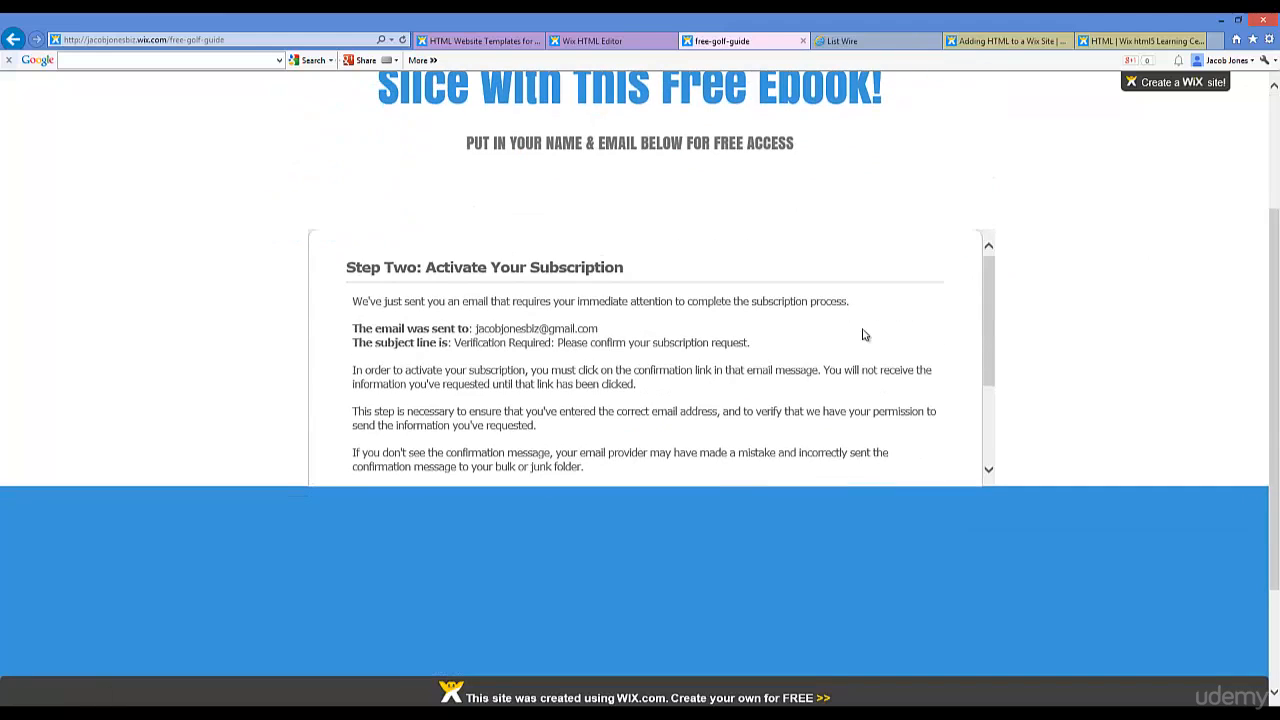
{"action": "scroll", "coordinate": [1000, 205], "scroll_direction": "up", "scroll_amount": 2}
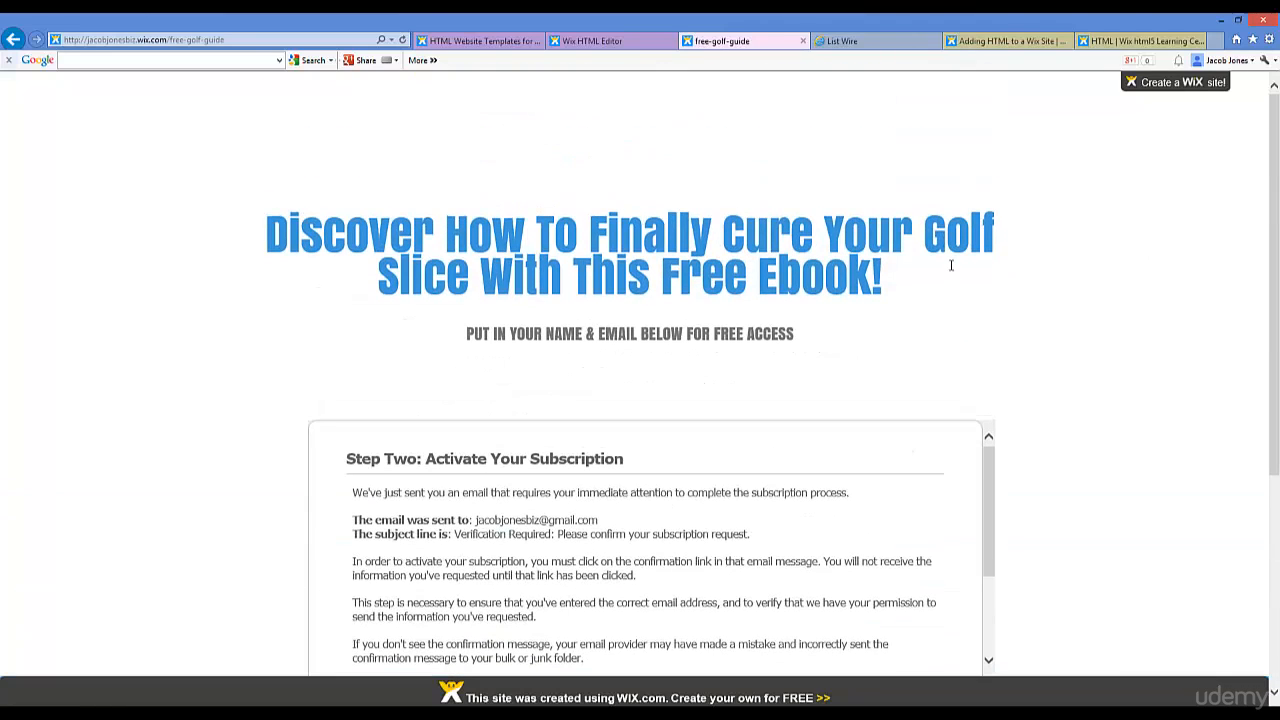